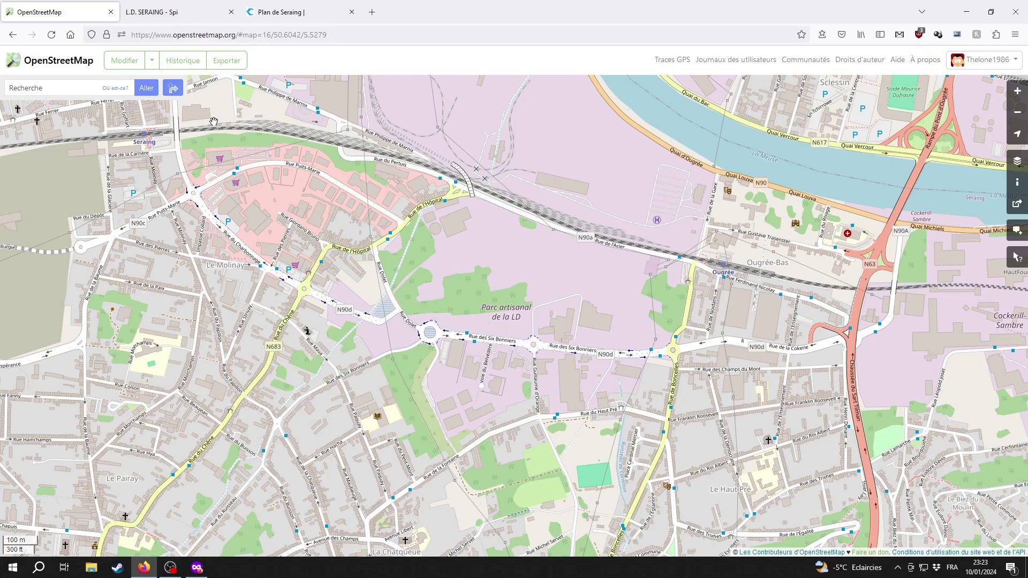
Step: Open the park plan PDF from the L.D. Seraing page on the SPI site and examine the parcels
click(158, 11)
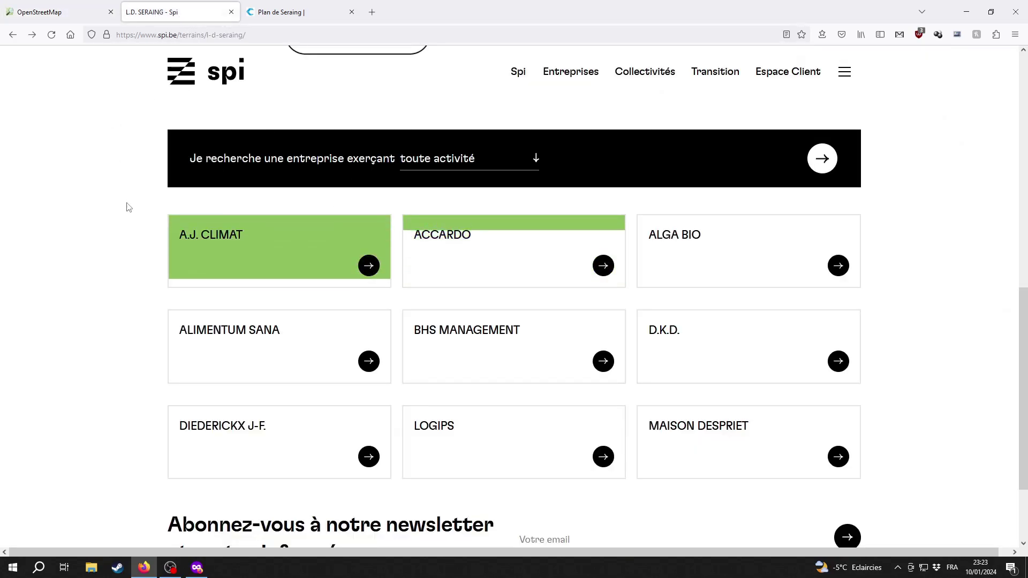
scroll(125, 205, up, 10)
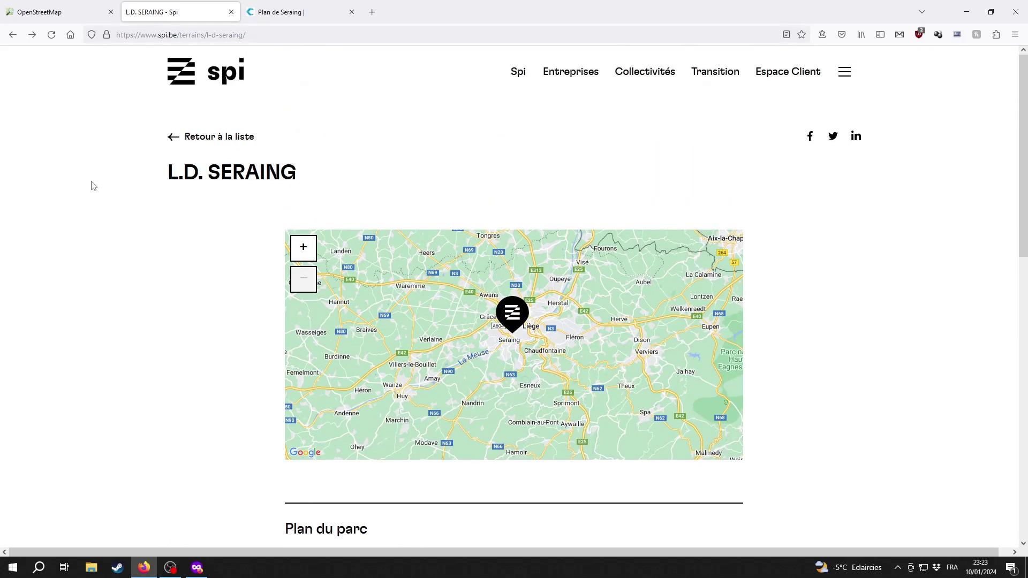
scroll(99, 214, down, 6)
scroll(160, 222, down, 1)
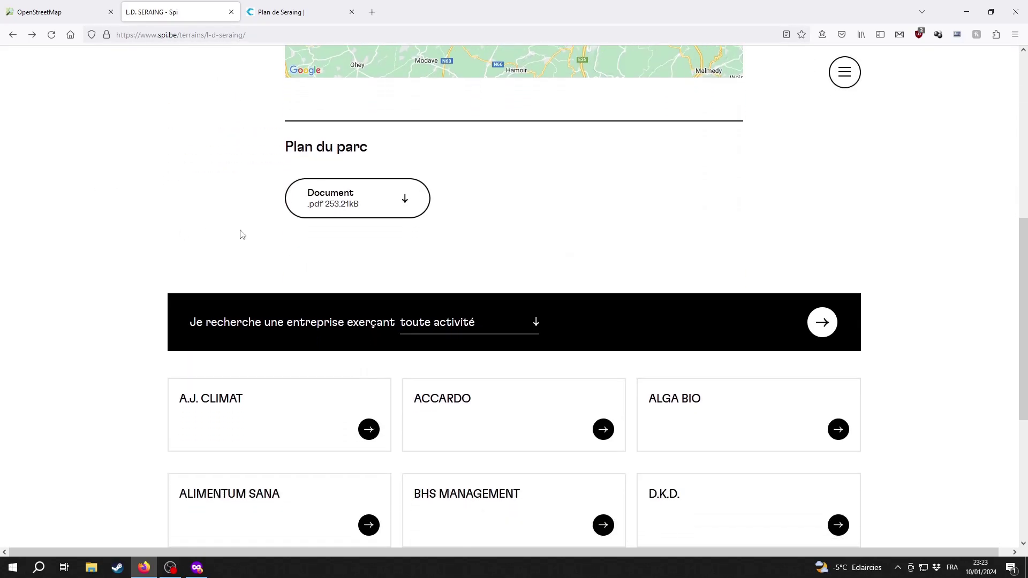
click(336, 193)
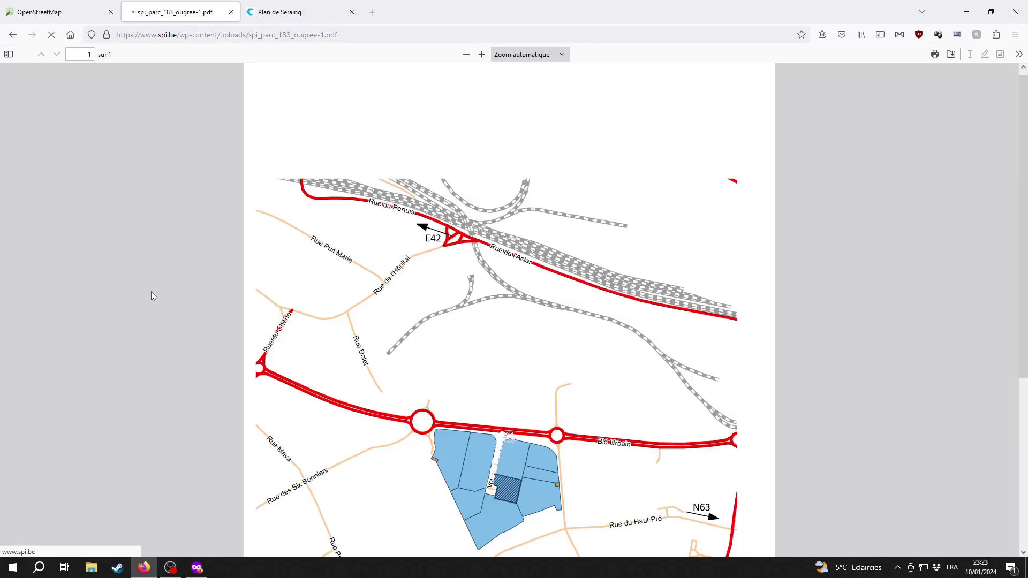
scroll(399, 348, down, 3)
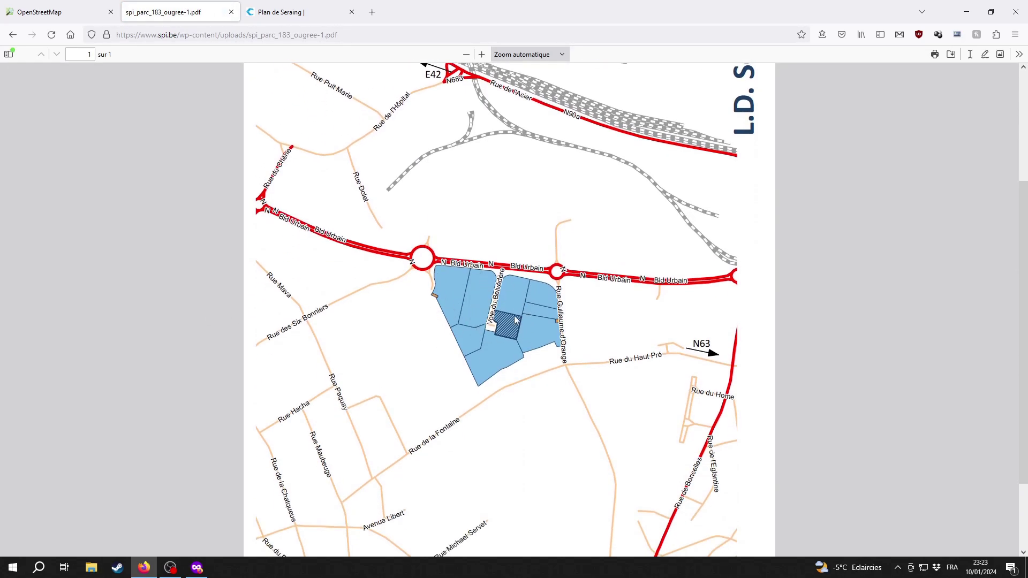
Step: Examine the industrial area south of Rue des Six Bonniers on the OpenStreetMap map
click(69, 12)
drag(490, 395, 495, 358)
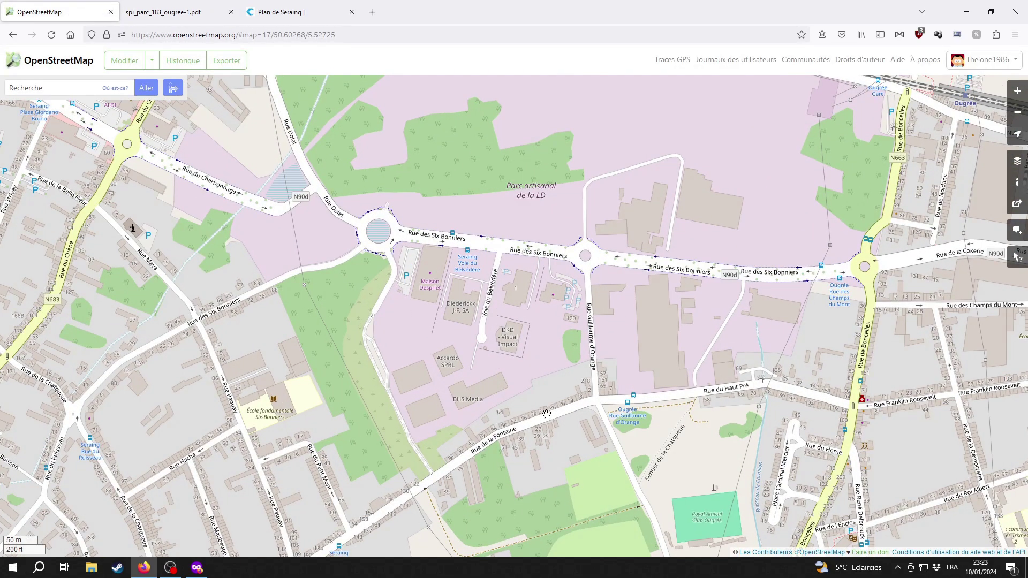
scroll(417, 407, up, 1)
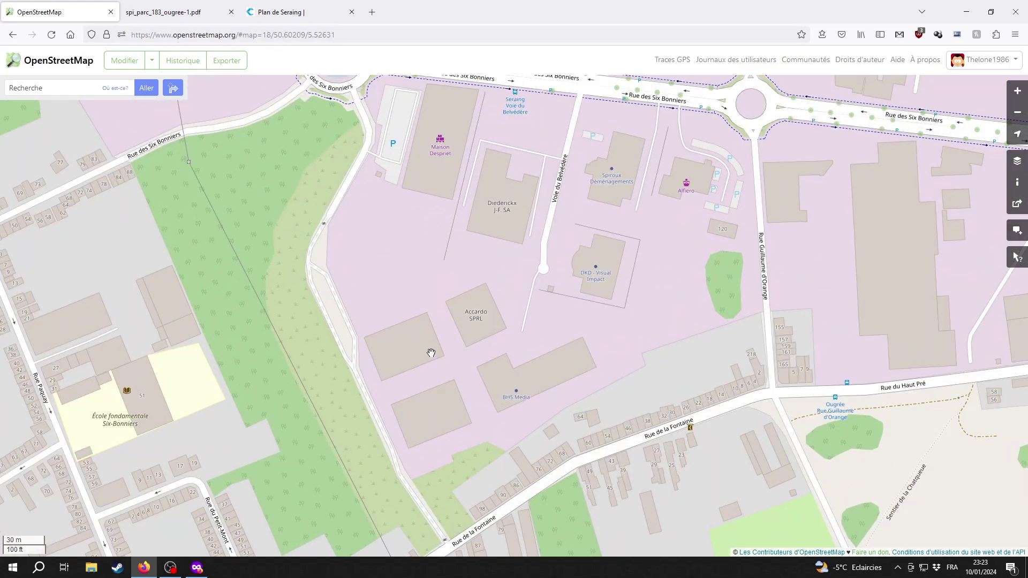
scroll(431, 353, down, 1)
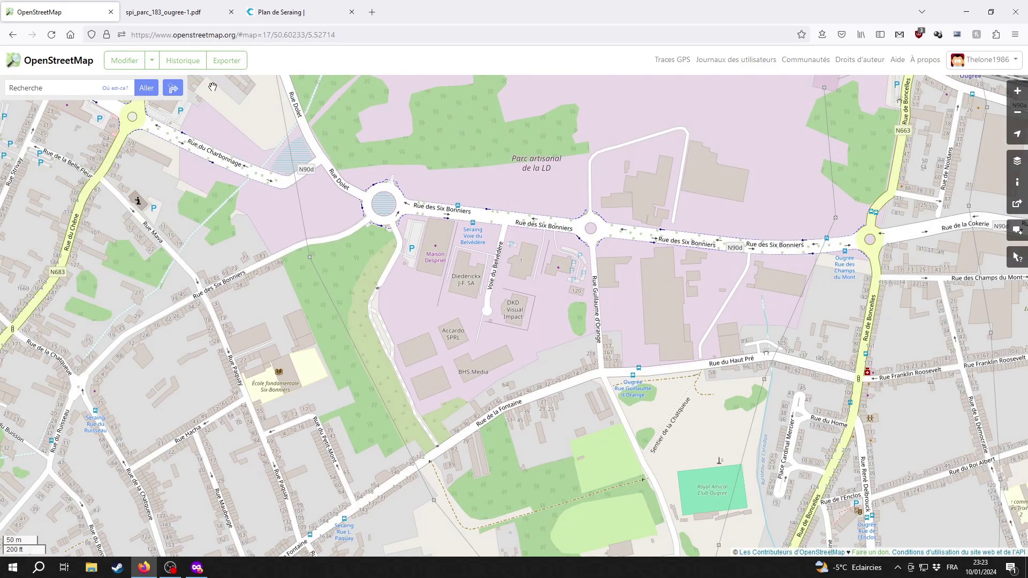
Step: Compare the L.D. park's extent on the SPI plan, OpenStreetMap and the Cartobel map of Seraing
click(177, 12)
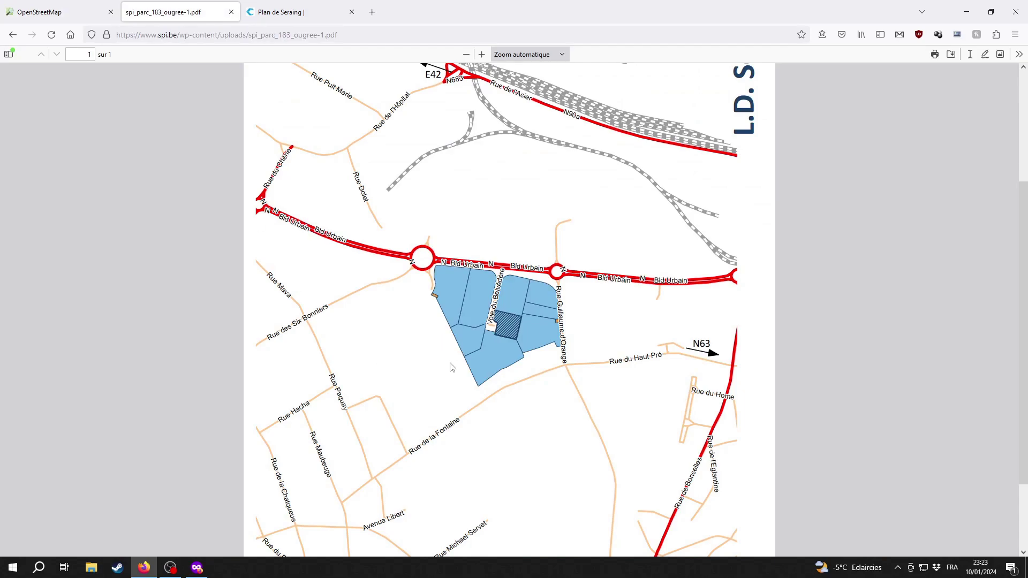
click(16, 8)
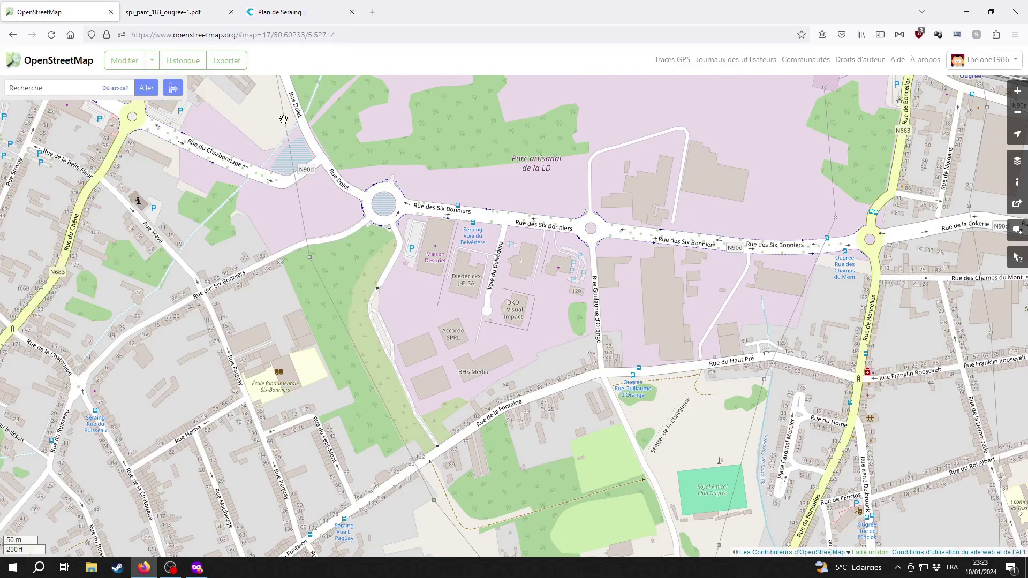
click(292, 12)
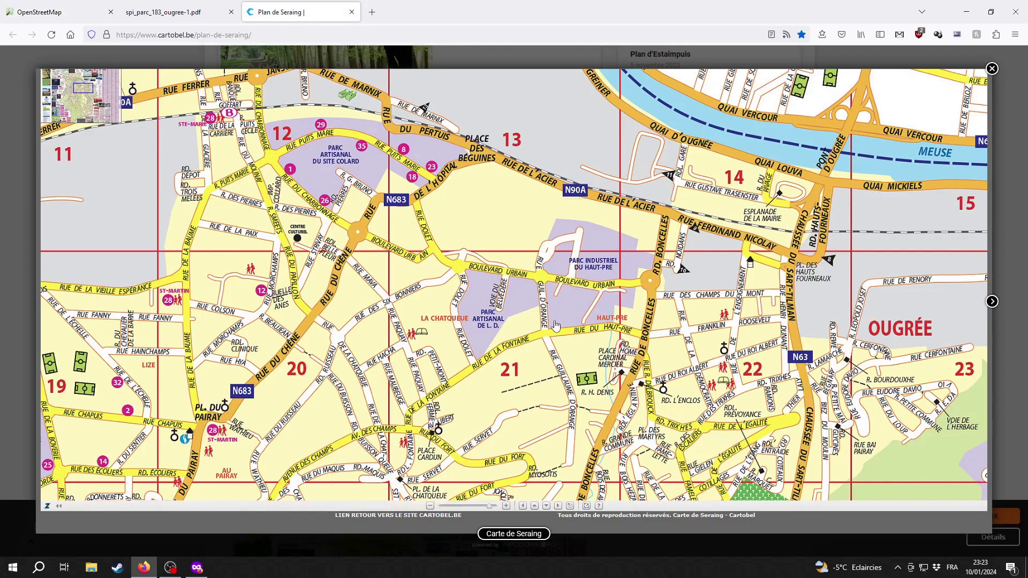
scroll(494, 316, up, 2)
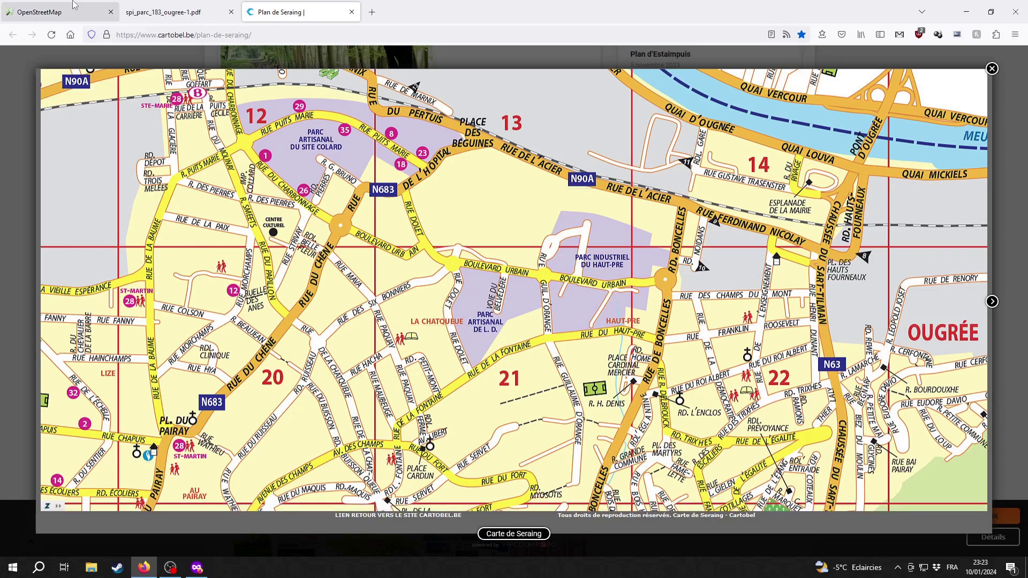
Step: Check the industrial area around Voie du Belvédère in OpenStreetMap against the park outline on the SPI plan
key(ctrl+Tab)
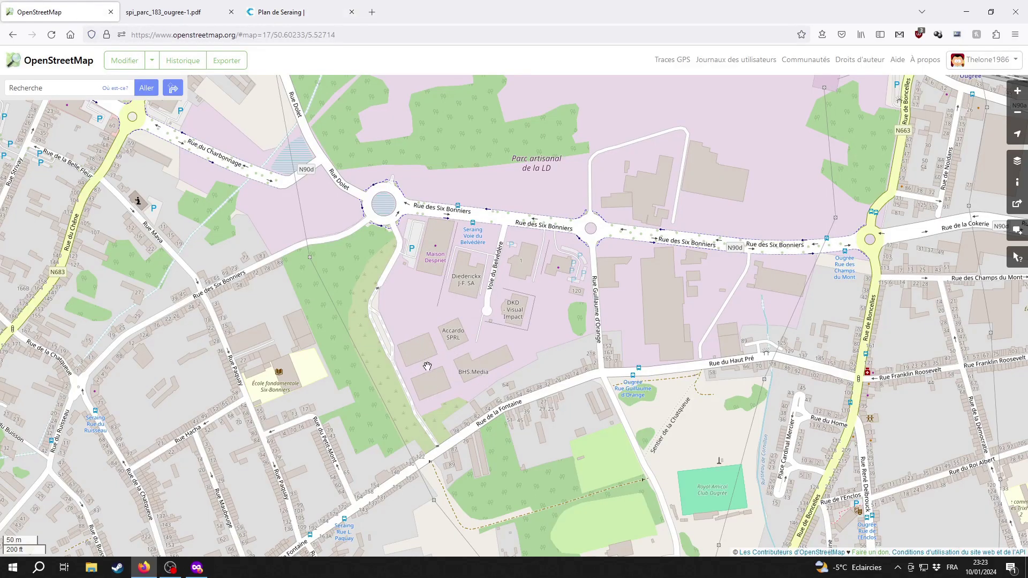
drag(423, 379, 464, 373)
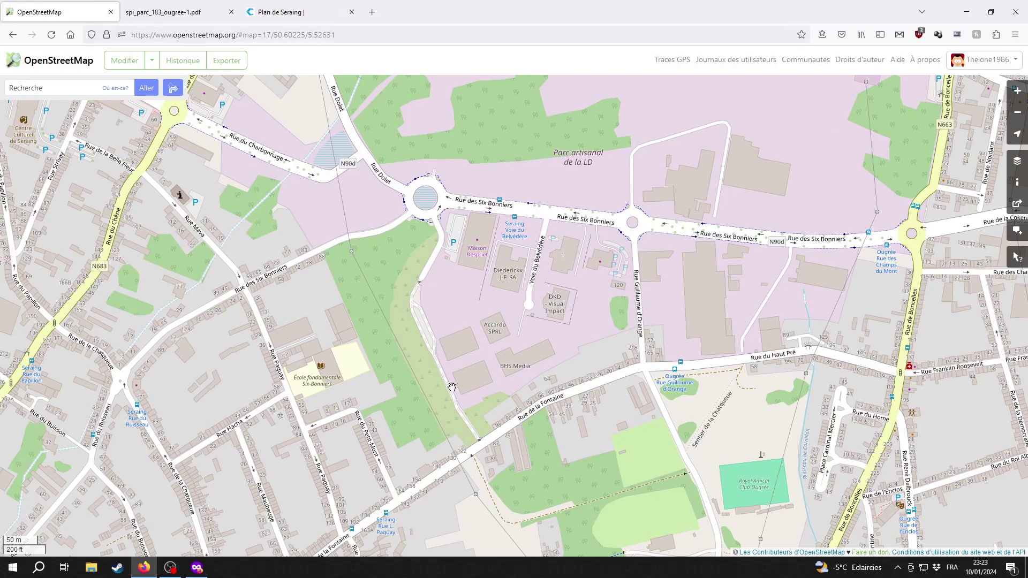
click(163, 11)
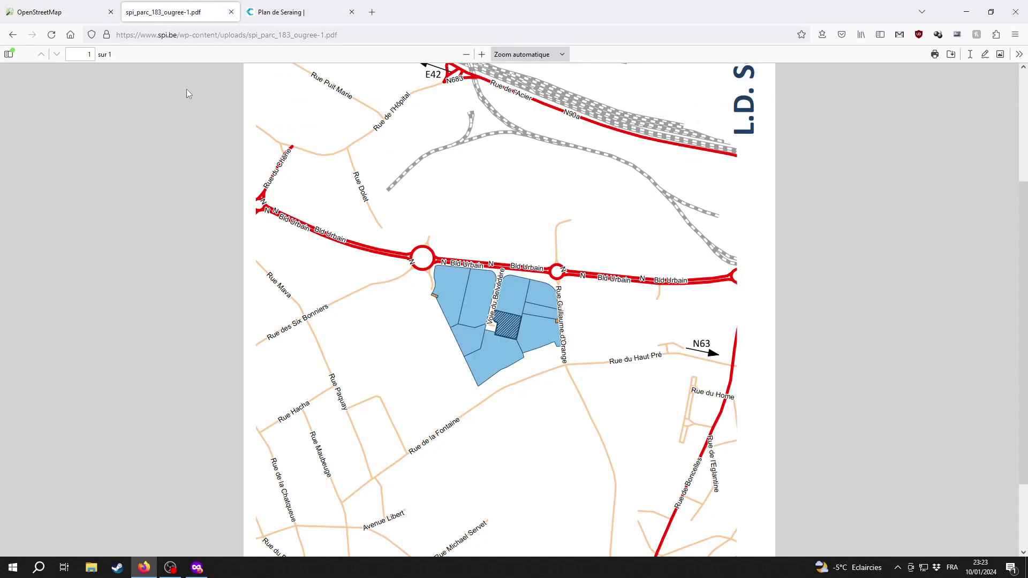
click(55, 7)
drag(171, 134, 161, 204)
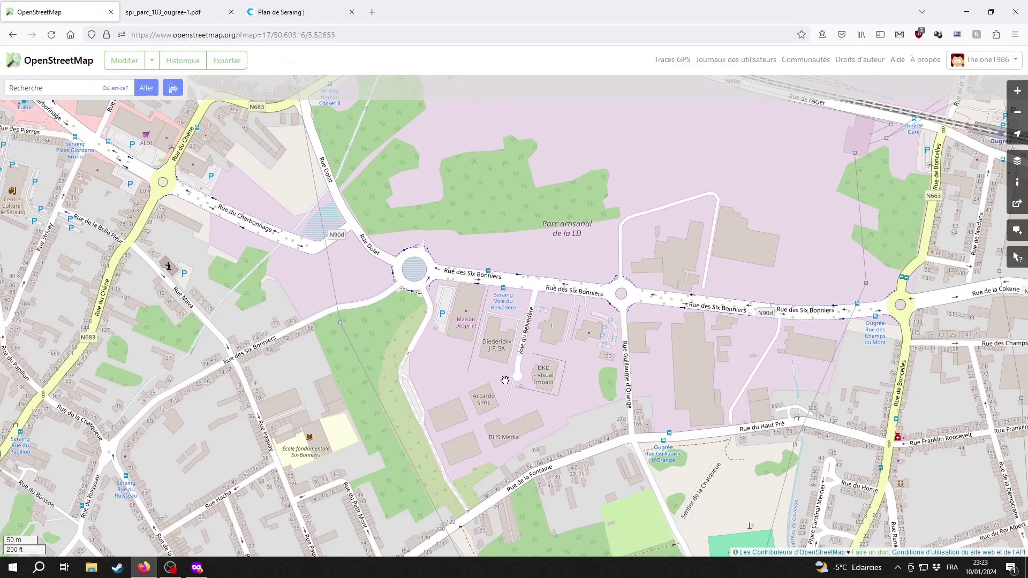
scroll(348, 305, down, 1)
drag(543, 350, 503, 341)
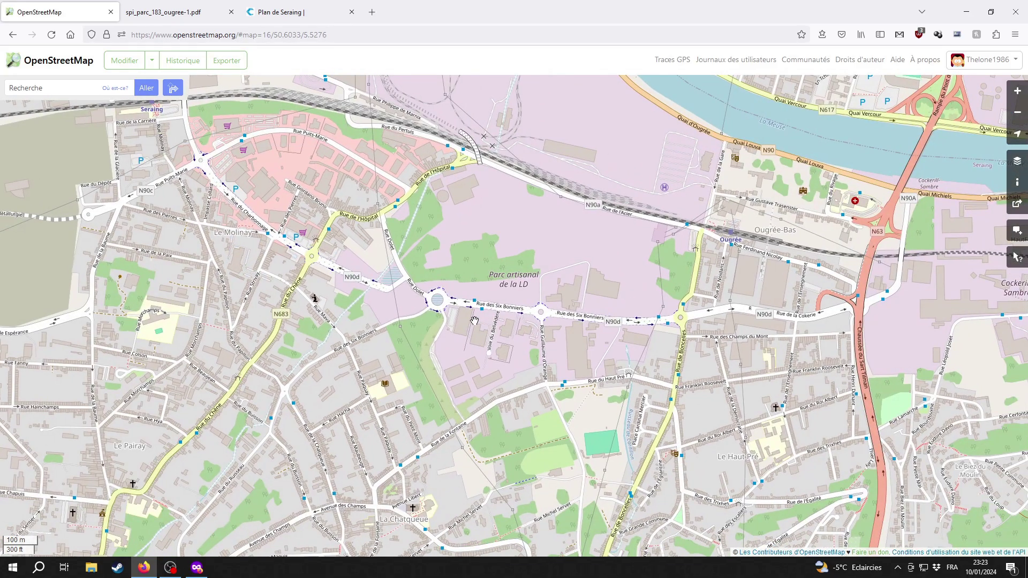
Step: Open the area in the OpenStreetMap editor and select the industrial zone Parc artisanal de la LD along its western edge
click(126, 60)
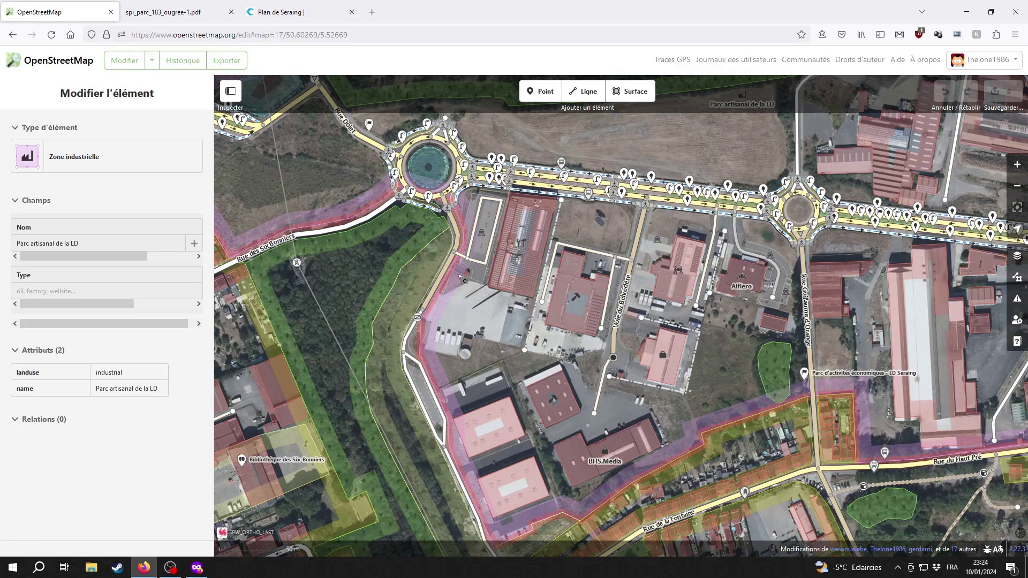
click(470, 289)
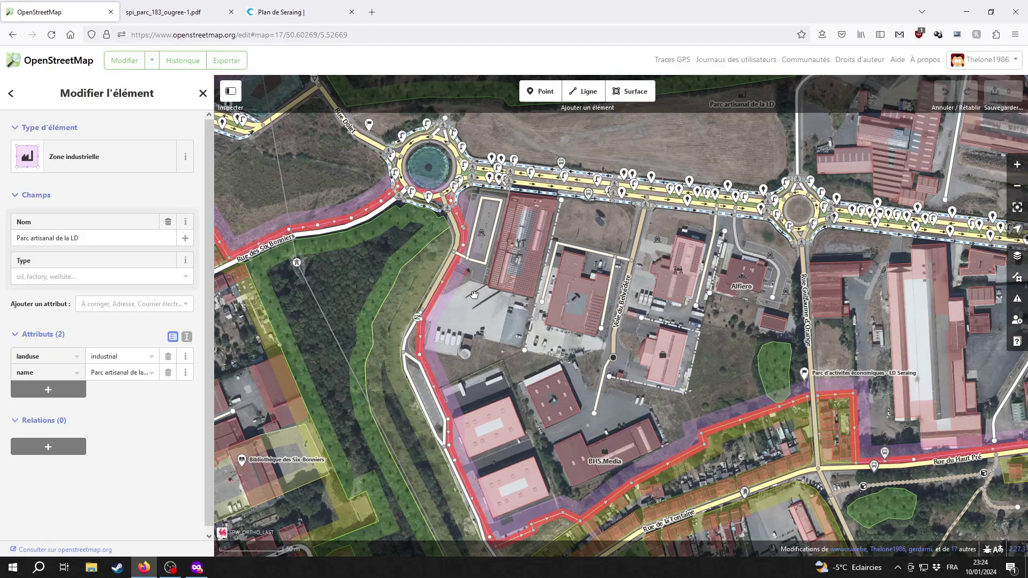
drag(470, 289, 509, 324)
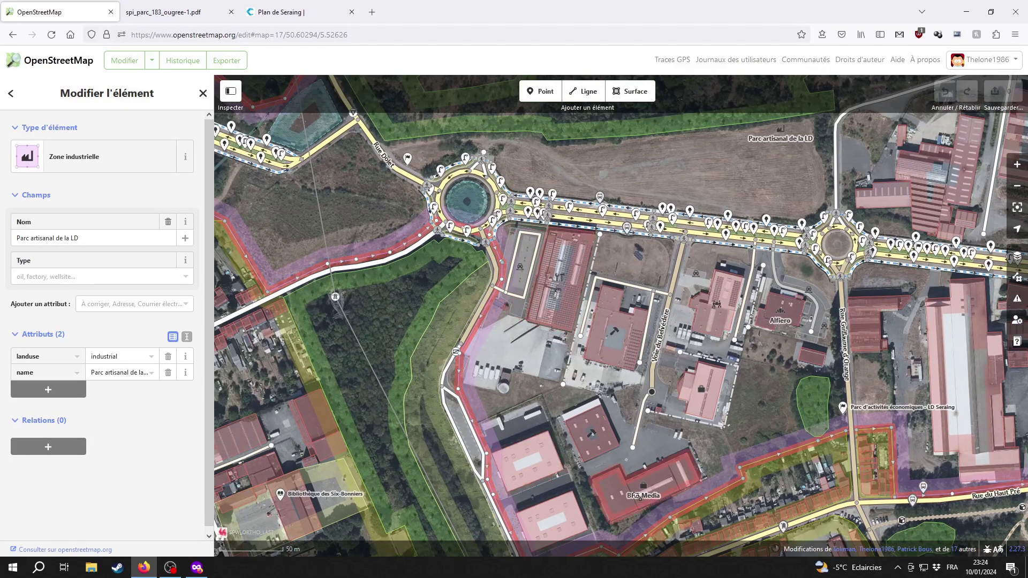
drag(538, 490, 586, 373)
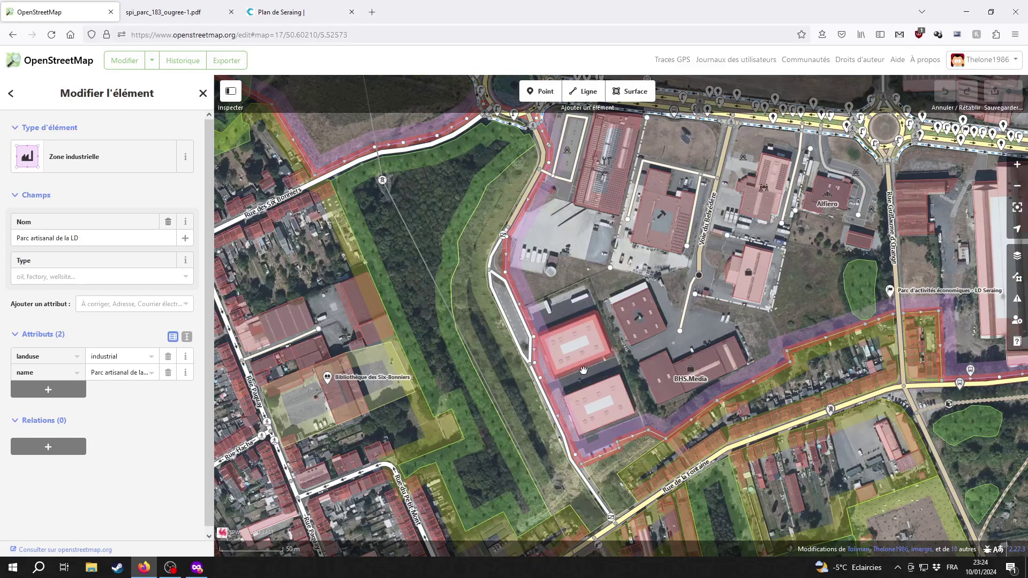
Step: Read through the whole SPI plan of the park, including its date, and return to the map editor
click(154, 14)
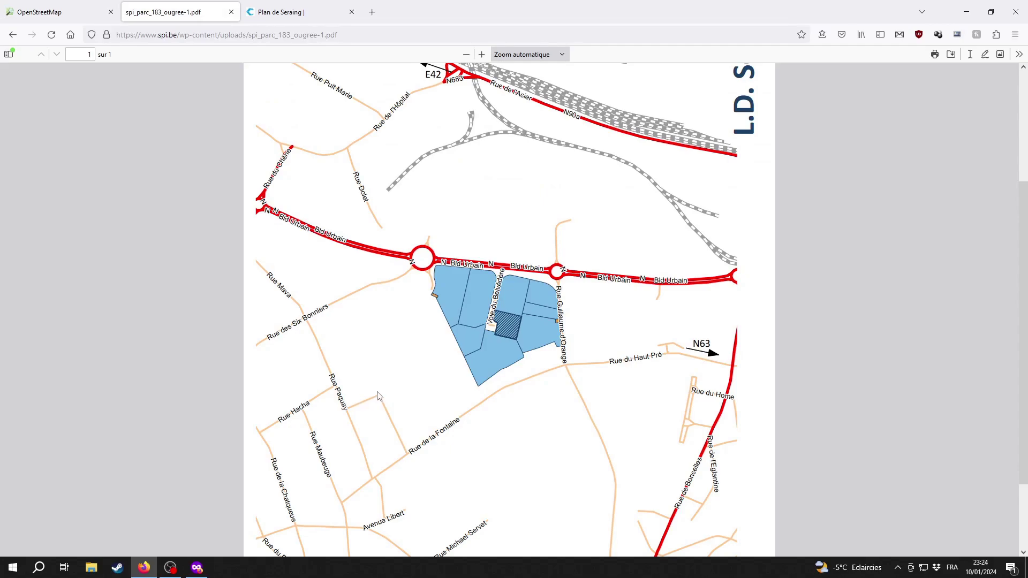
scroll(380, 385, up, 3)
scroll(493, 274, down, 5)
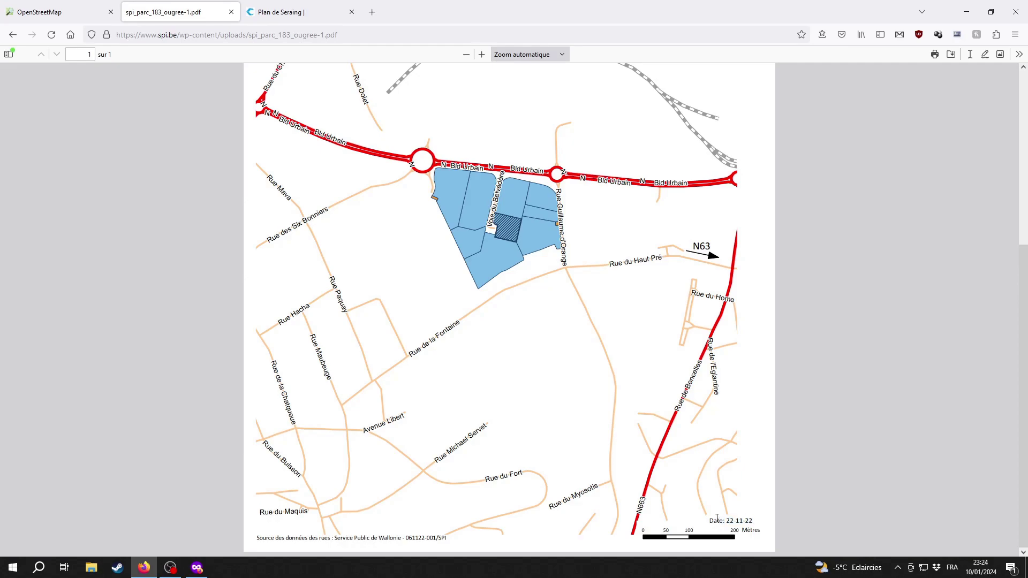
scroll(466, 375, up, 3)
click(58, 12)
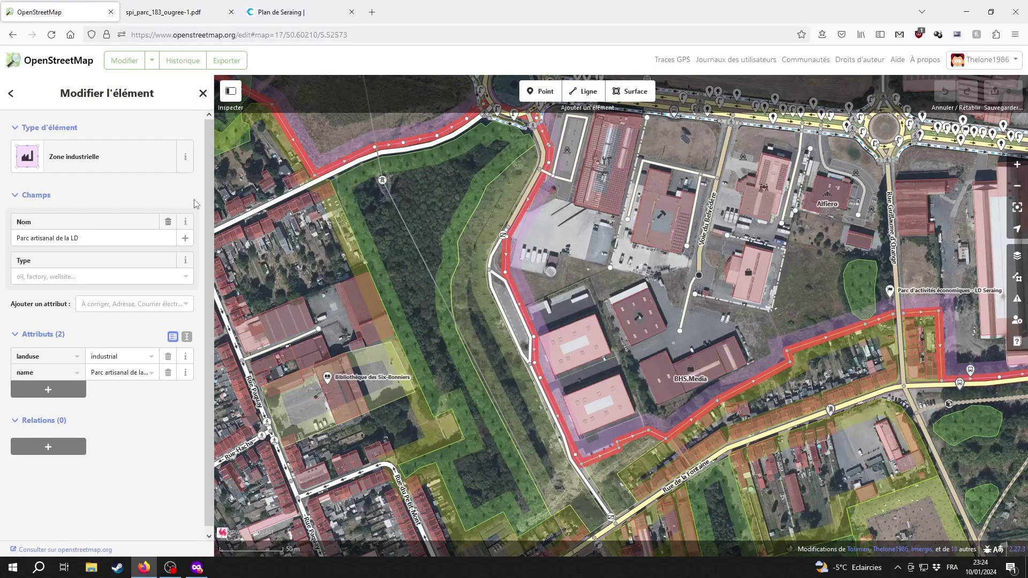
Step: Deselect the industrial zone and inspect its western boundary up to the Rue Dolet roundabout, checking it against the SPI plan
click(579, 357)
scroll(610, 383, up, 3)
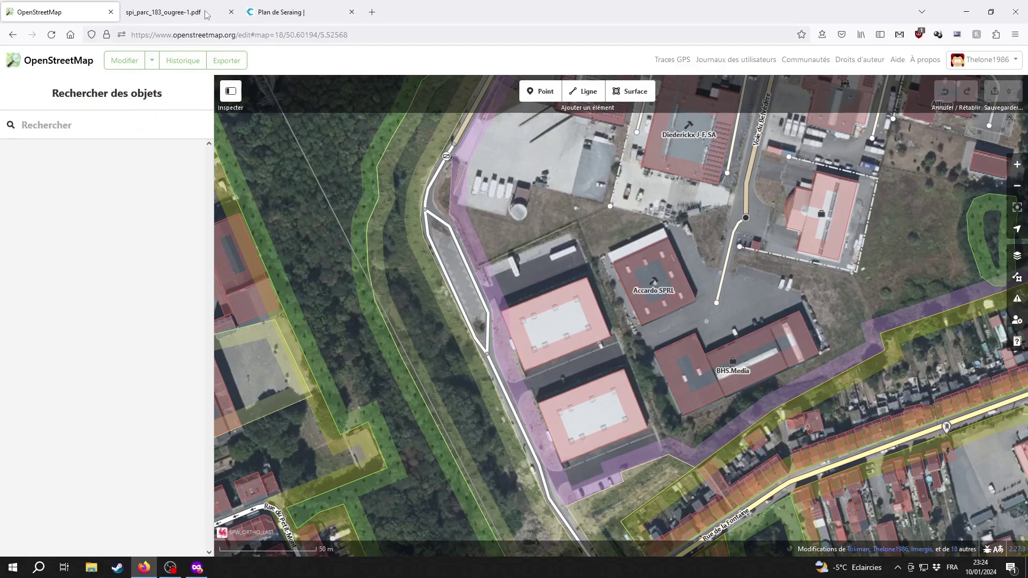
click(192, 11)
click(71, 5)
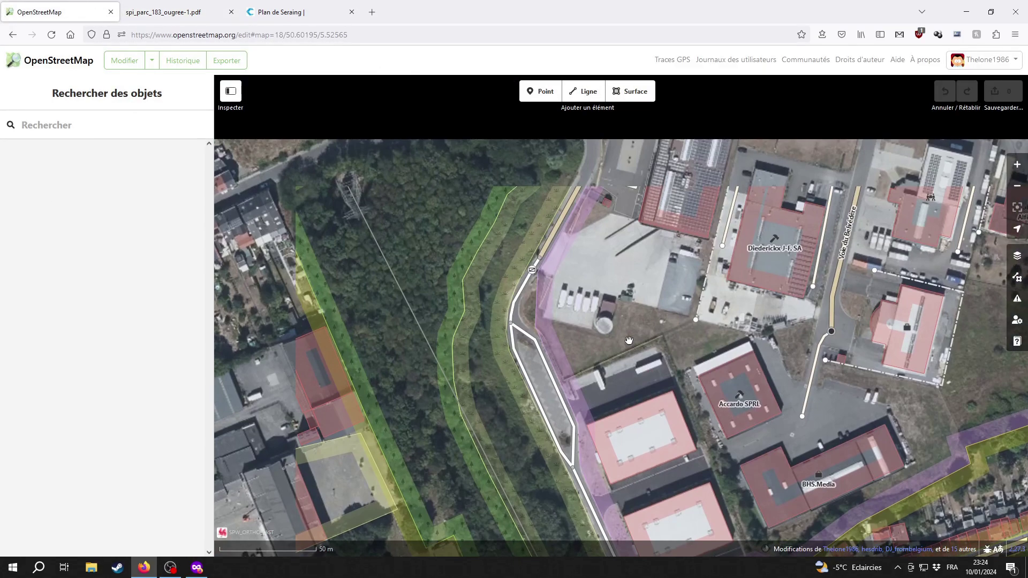
drag(619, 330, 610, 474)
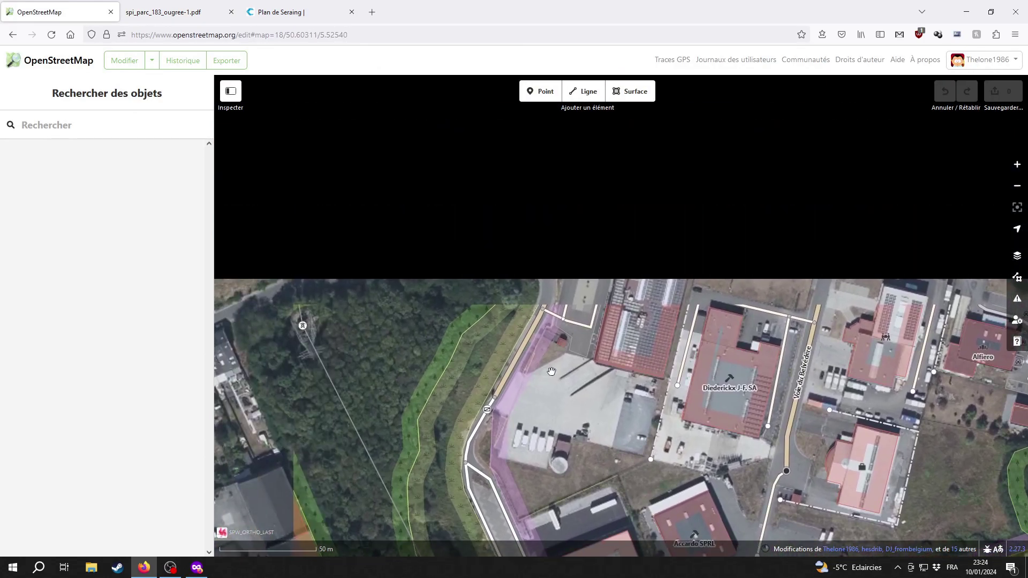
drag(464, 312, 587, 438)
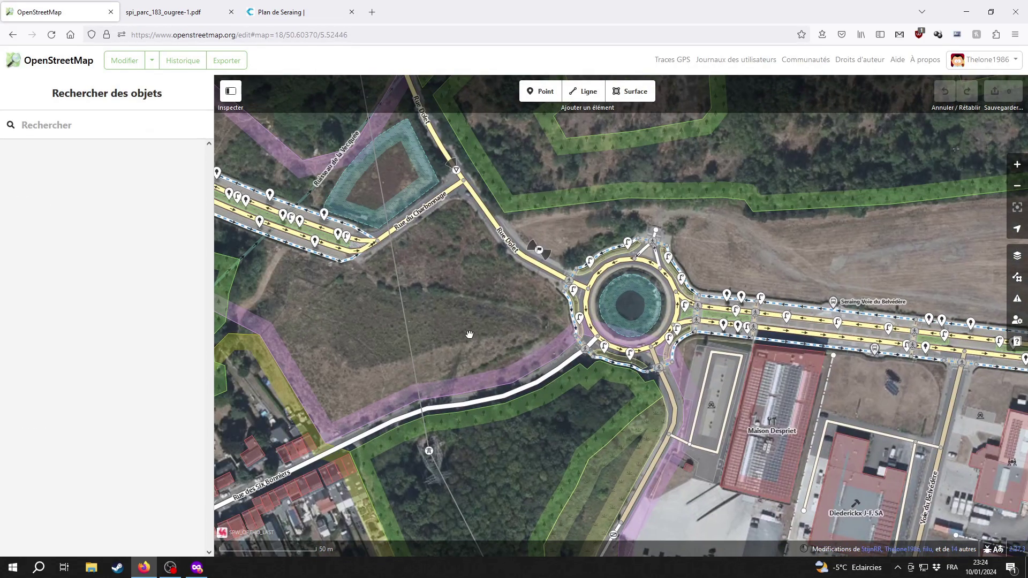
drag(479, 327, 433, 327)
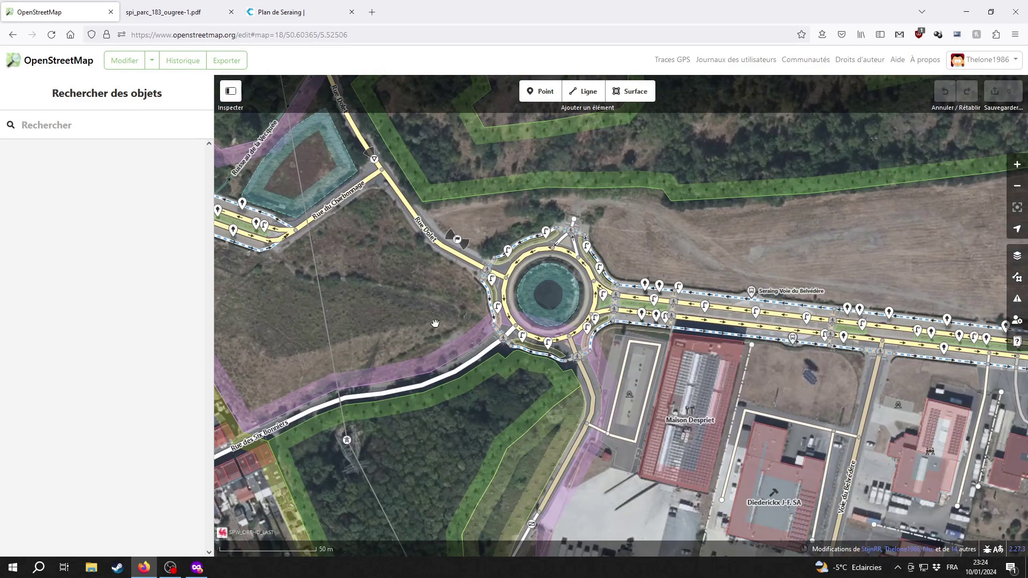
drag(408, 283, 454, 331)
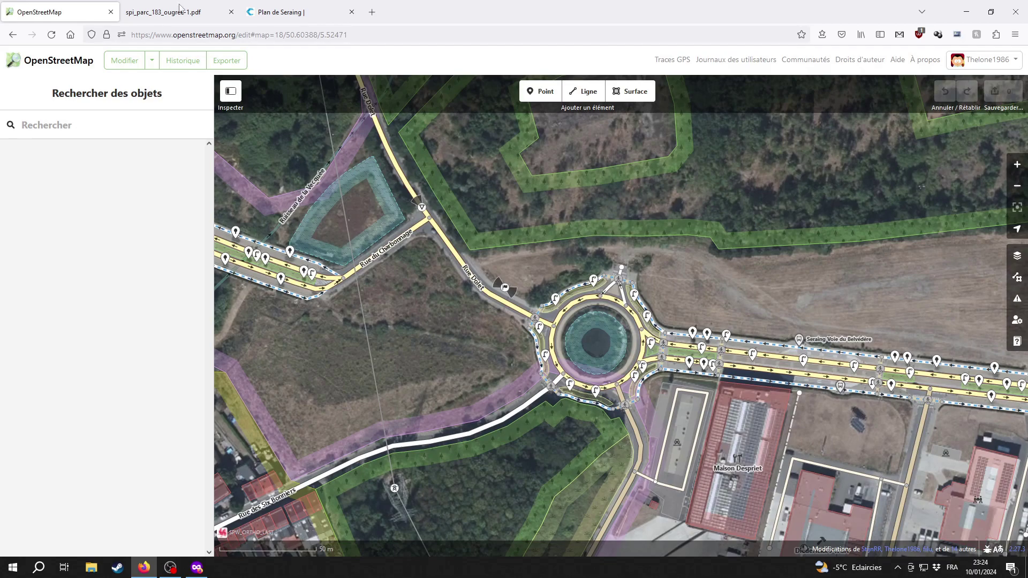
Step: Check the park's title on the SPI plan and inspect the attributes of the welcome sign beside Rue Dolet
click(166, 11)
scroll(725, 257, up, 3)
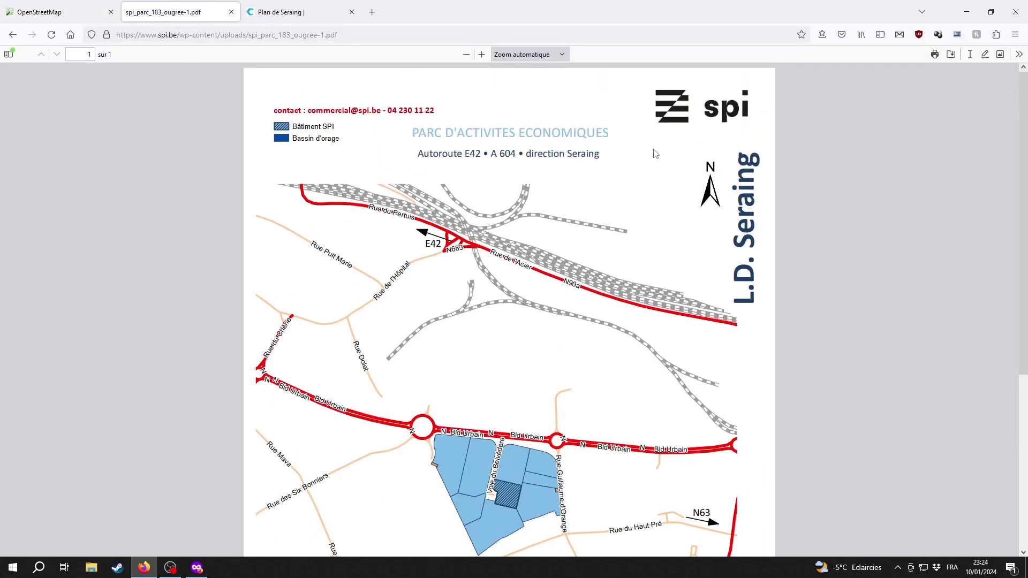
click(32, 12)
click(505, 288)
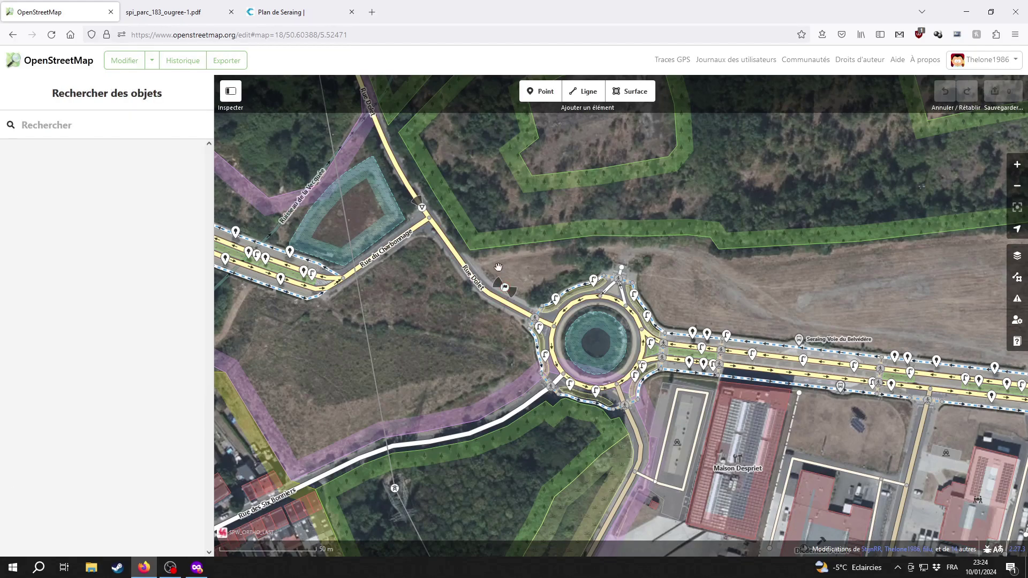
click(505, 288)
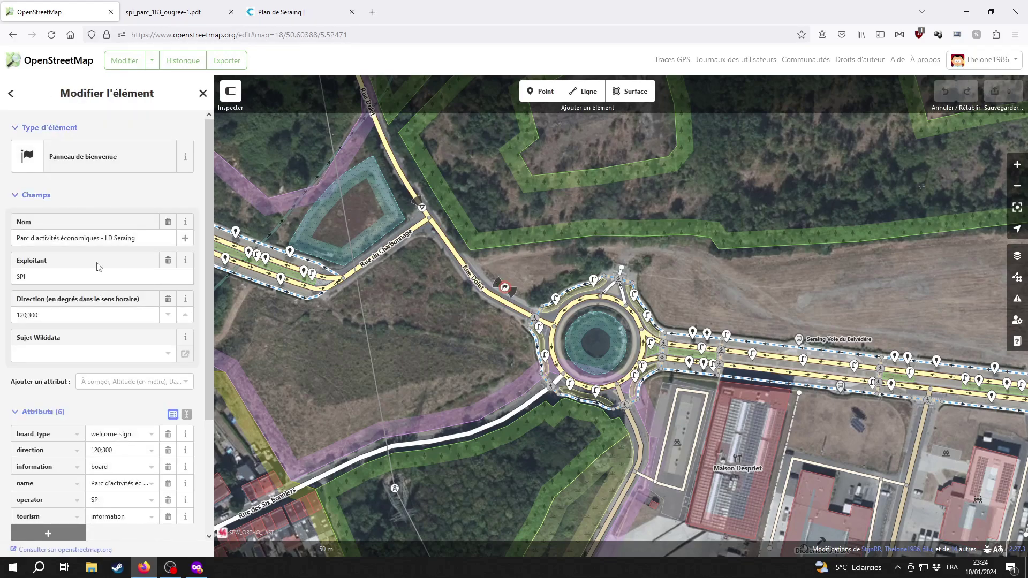
Step: Deselect the welcome sign and examine Rue des Six Bonniers eastward to the roundabout at Rue Guillaume d'Orange
click(415, 333)
scroll(473, 353, up, 3)
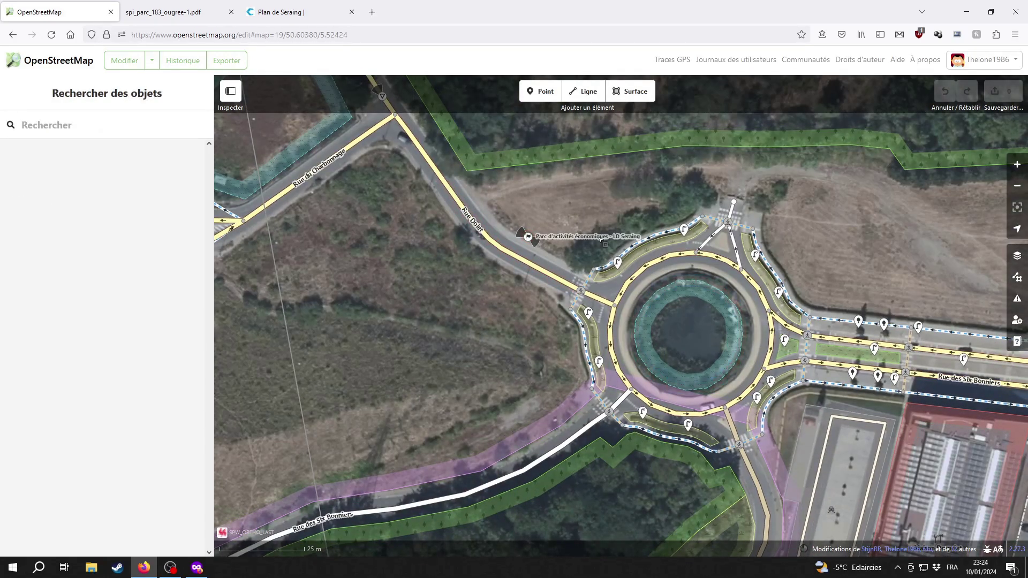
key(Right)
key(Right)
key(Right)
key(Right)
key(Right)
key(Right)
key(Right)
key(Right)
key(Right)
key(Right)
key(Right)
key(Right)
key(Right)
key(Right)
key(Right)
key(Right)
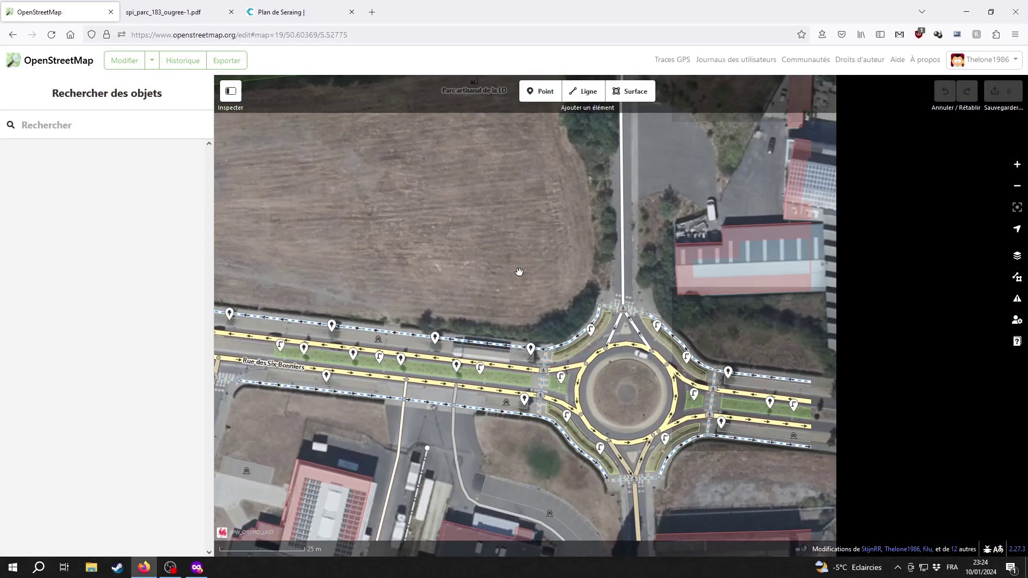
Step: Inspect the attributes of the welcome signs east of the roundabout on Rue des Six Bonniers and along Rue Guillaume d'Orange
mouse_move(842, 420)
mouse_down()
mouse_move(594, 367)
mouse_move(619, 328)
mouse_up()
click(594, 366)
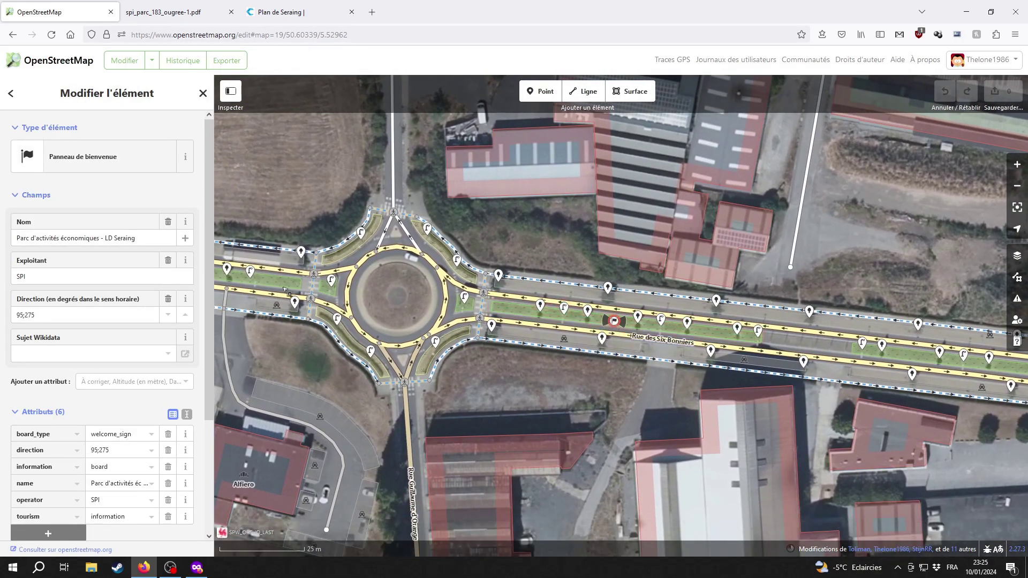
mouse_move(296, 389)
mouse_down()
mouse_move(507, 232)
mouse_move(498, 6)
mouse_up()
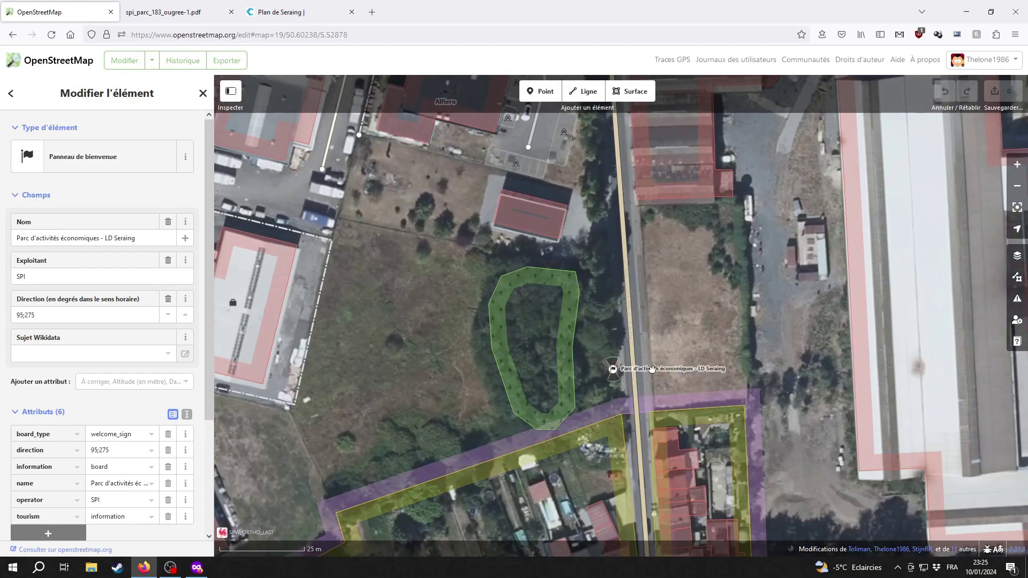
click(613, 372)
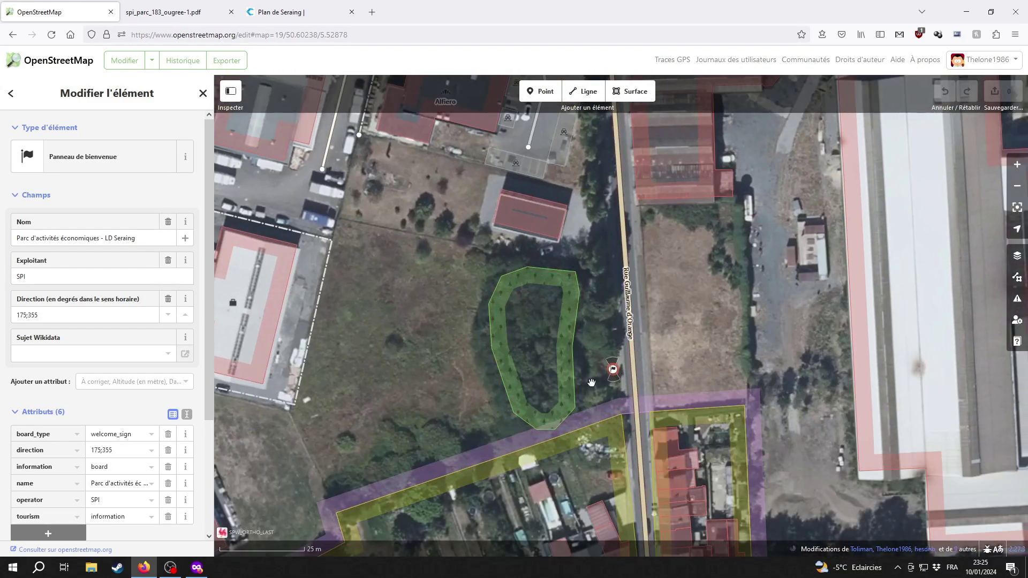
click(592, 383)
Step: Inspect the building just north of the small wood by Rue Guillaume d'Orange and compare it with A.J. CLIMAT's page on the SPI site
drag(410, 338, 581, 398)
scroll(581, 398, down, 5)
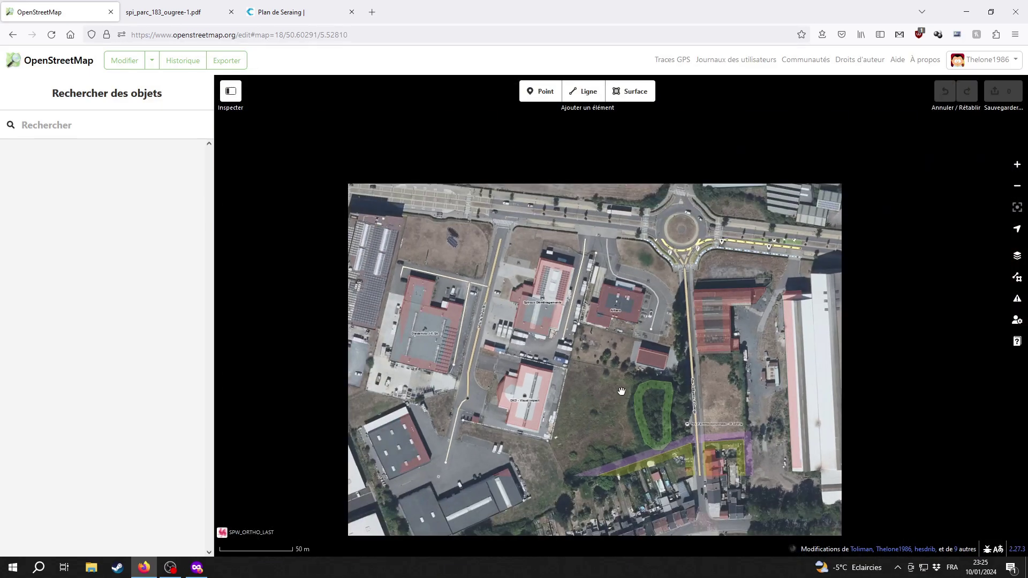
click(647, 365)
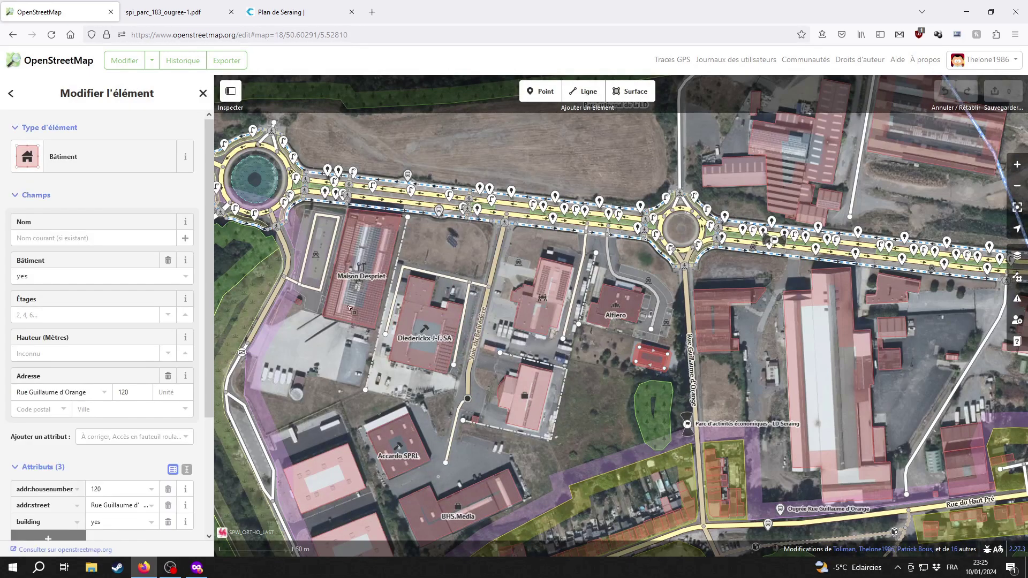
click(163, 12)
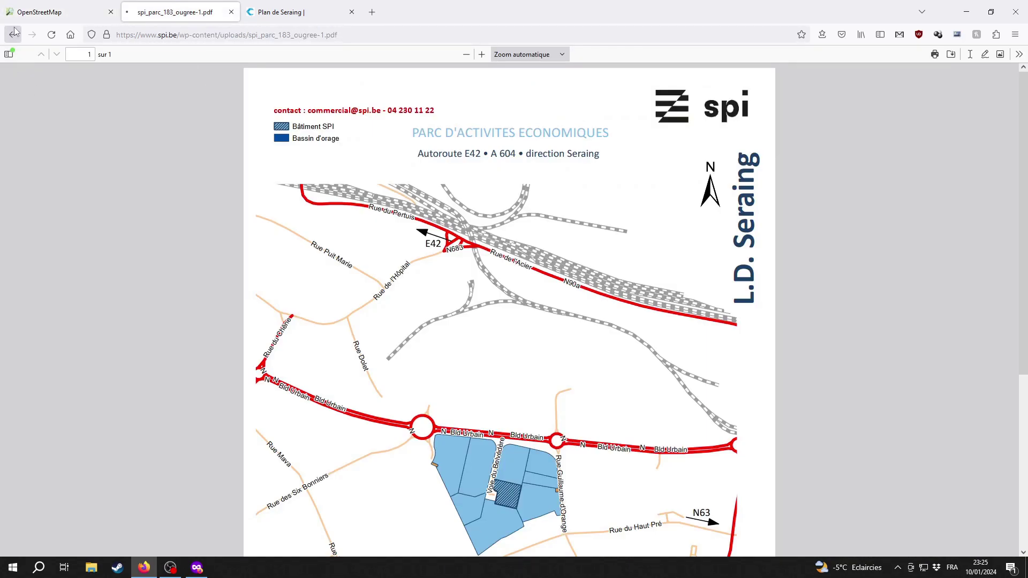
click(14, 34)
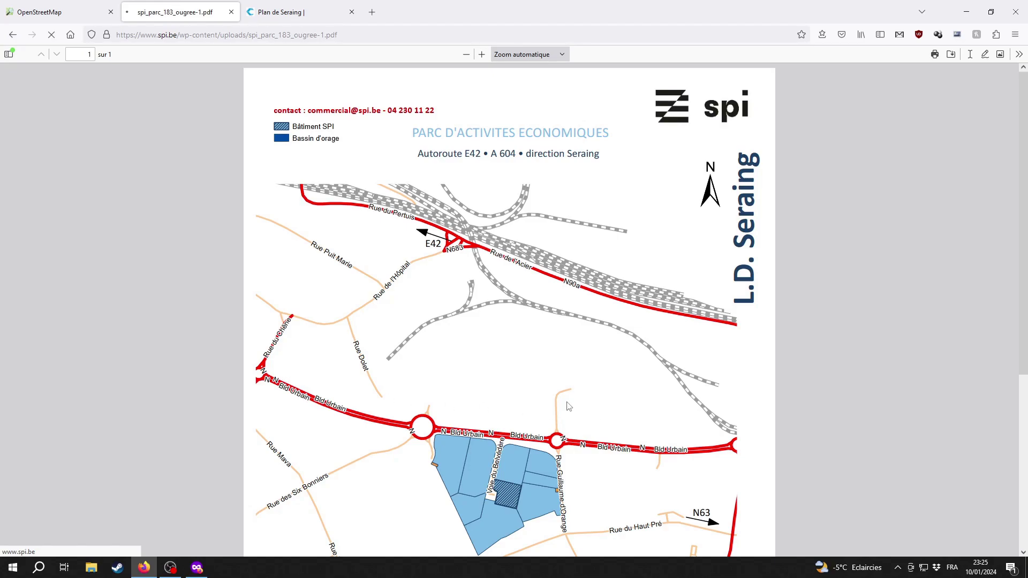
scroll(390, 283, down, 3)
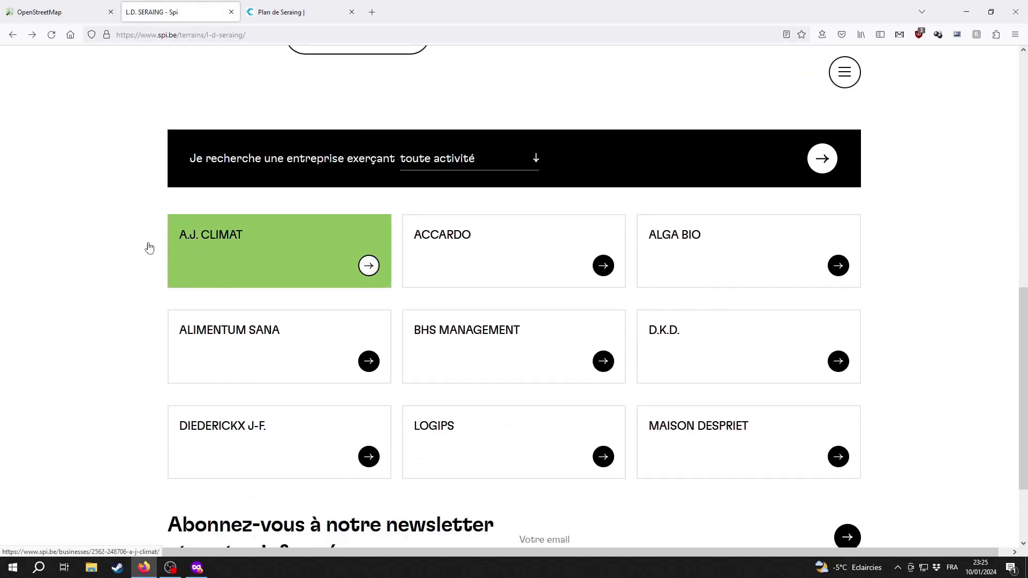
click(230, 242)
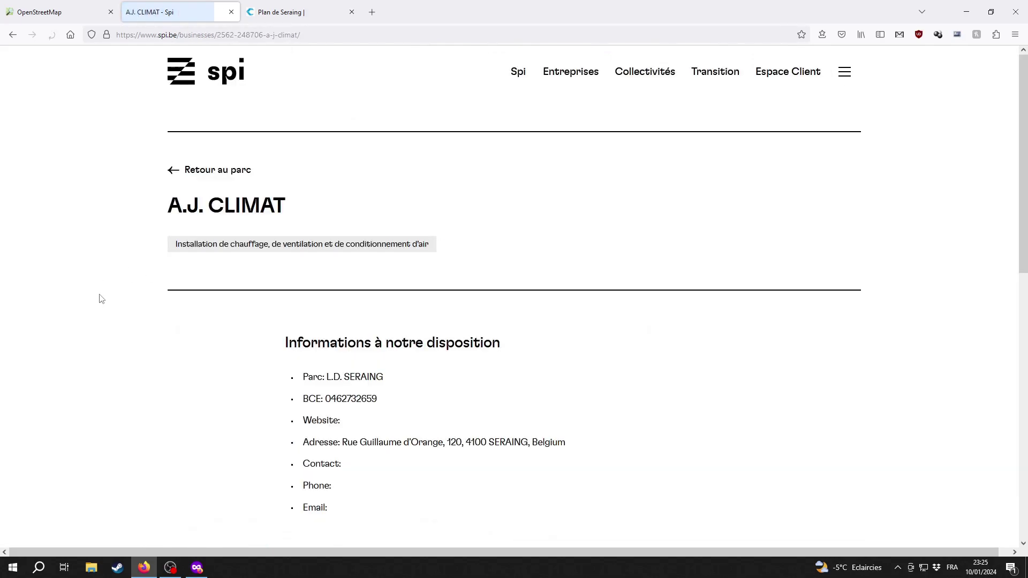
click(3, 6)
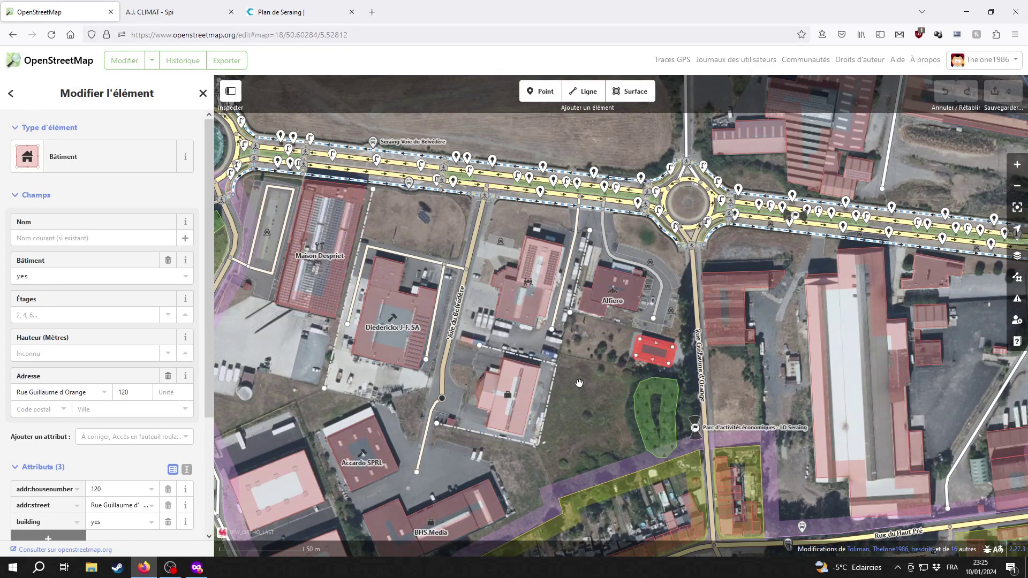
Step: Deselect the building, read A.J. CLIMAT's activity description on the SPI page and return to the map editor
key(Escape)
click(200, 4)
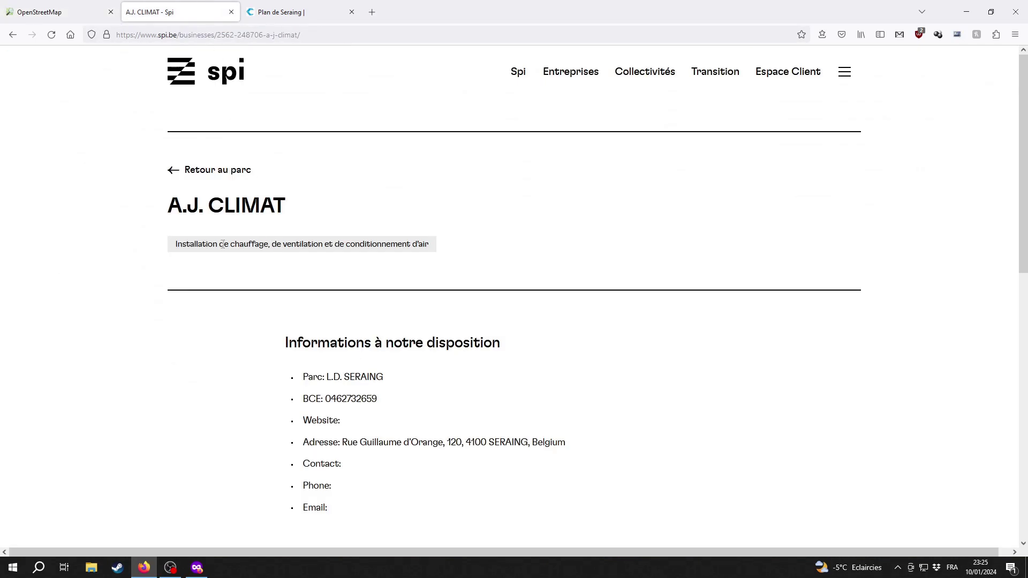
drag(218, 244, 348, 257)
click(270, 246)
drag(173, 245, 374, 246)
click(182, 379)
click(39, 15)
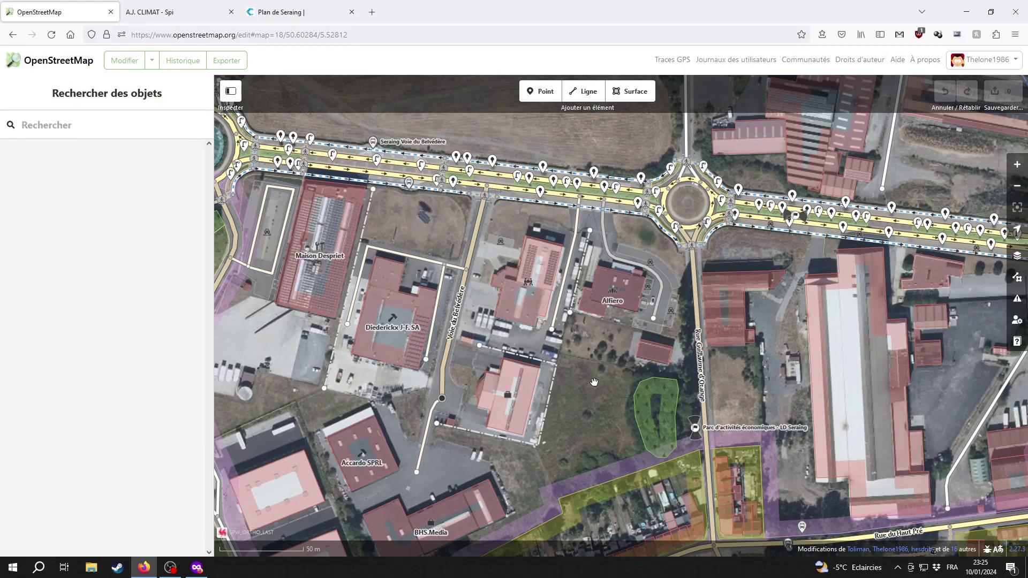
Step: Inspect the attributes of the Alfiero building and the neighbouring building to its west, leaving nothing selected
click(599, 315)
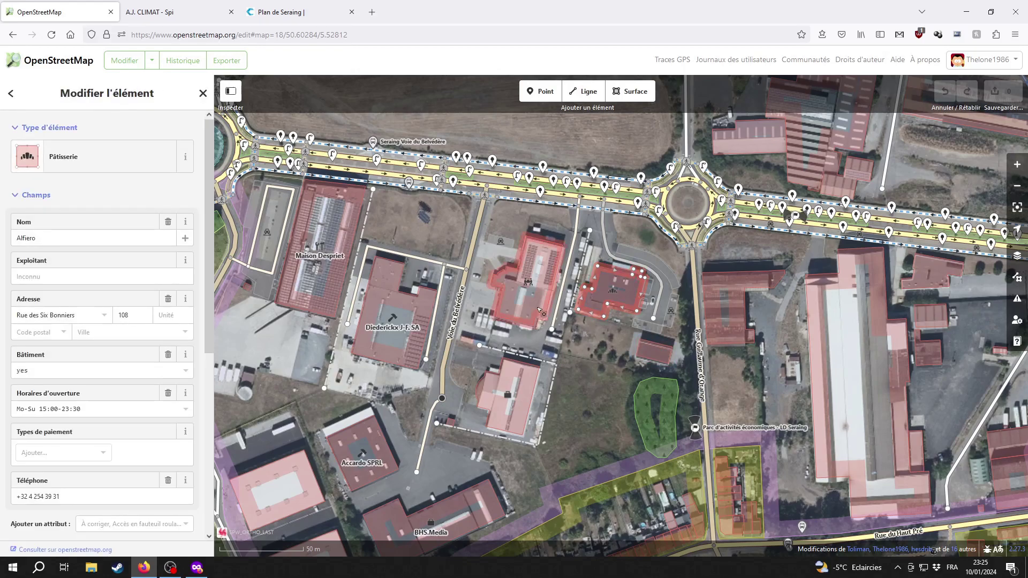
click(537, 314)
drag(295, 351, 493, 379)
click(493, 378)
Step: Survey the whole park, select the Parc artisanal de la LD industrial zone and compare its extent with the Cartobel map
drag(258, 260, 508, 367)
scroll(505, 345, down, 3)
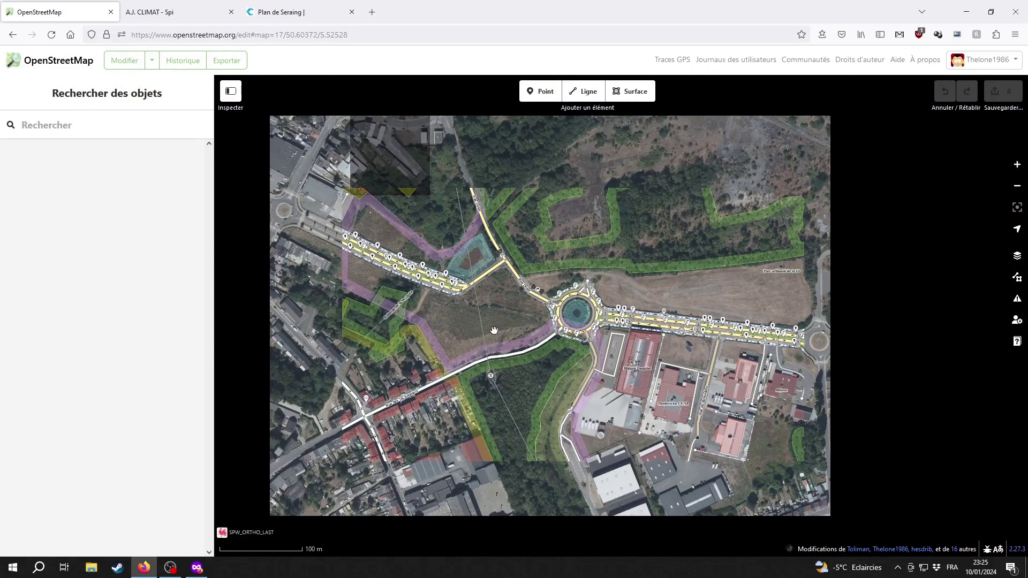
click(513, 351)
key(Escape)
drag(911, 410, 556, 355)
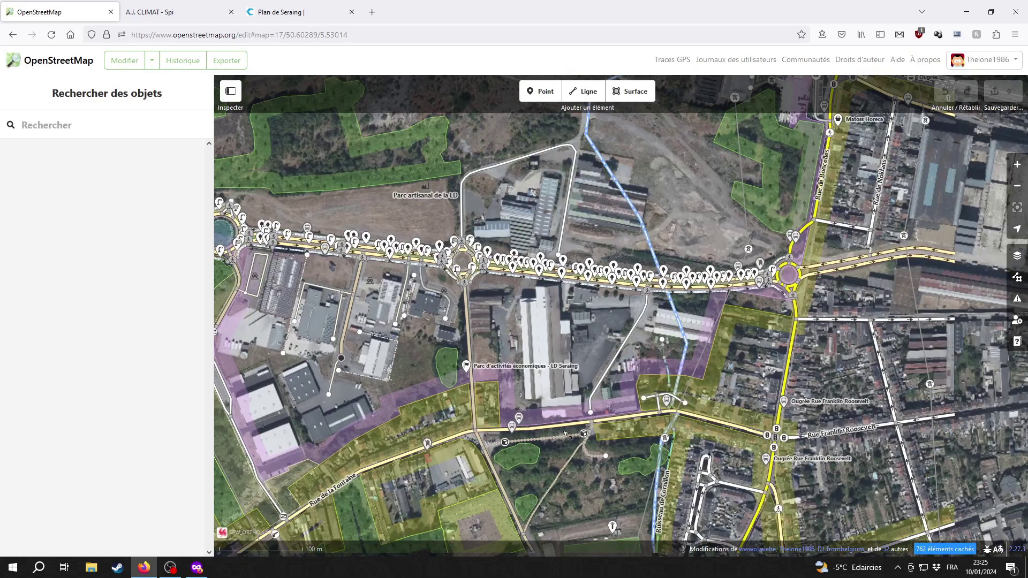
click(508, 389)
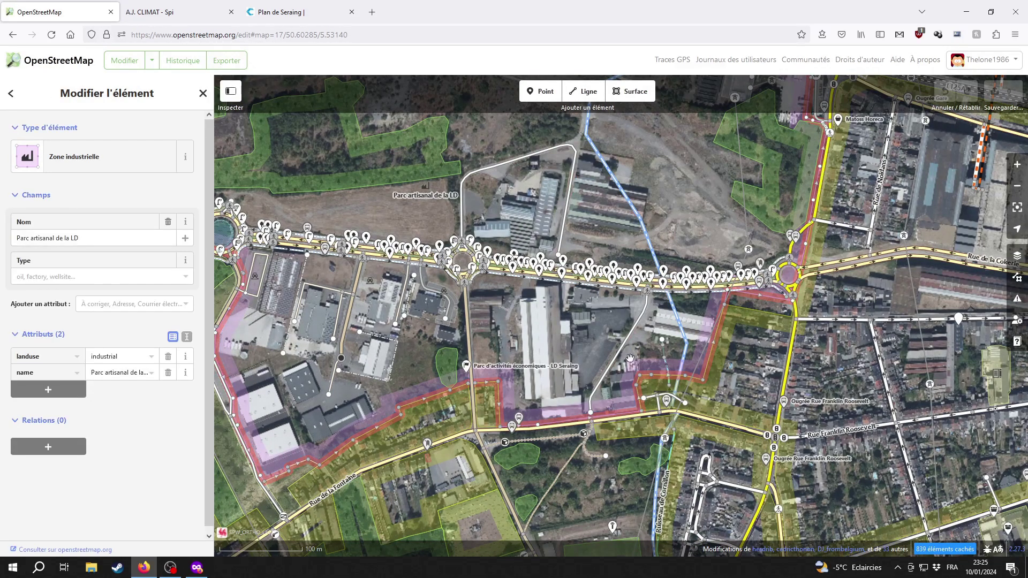
key(ctrl+shift+Tab)
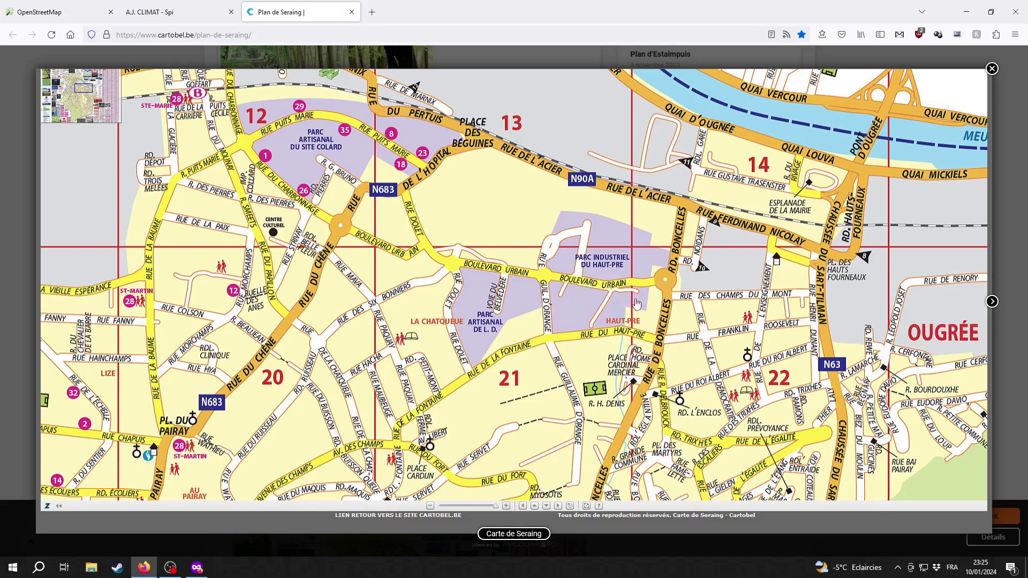
key(ctrl+Tab)
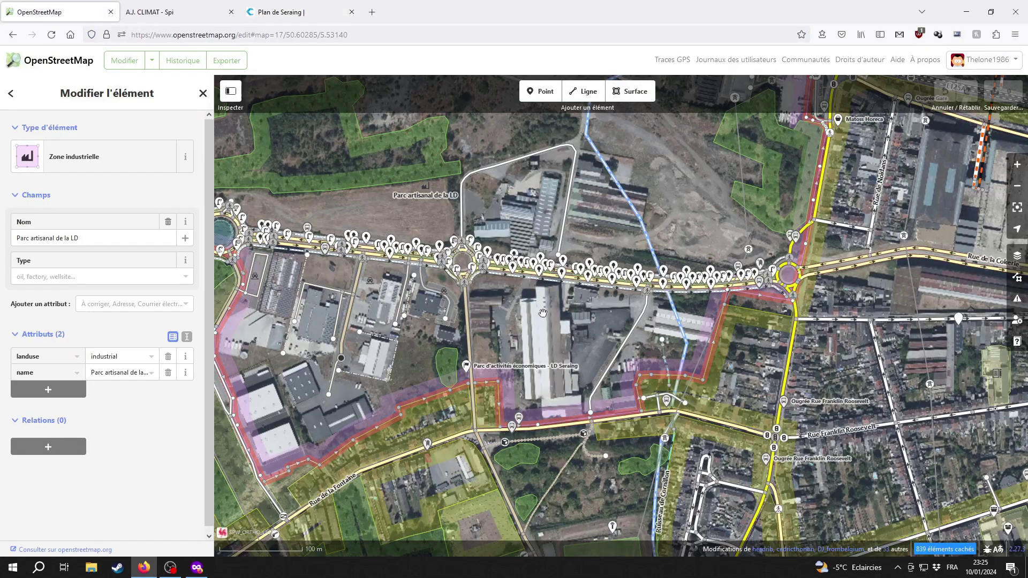
Step: Examine the zone's land north of the boulevard and check it against the Parc industriel du Haut-Pré on the Cartobel map
scroll(545, 435, up, 3)
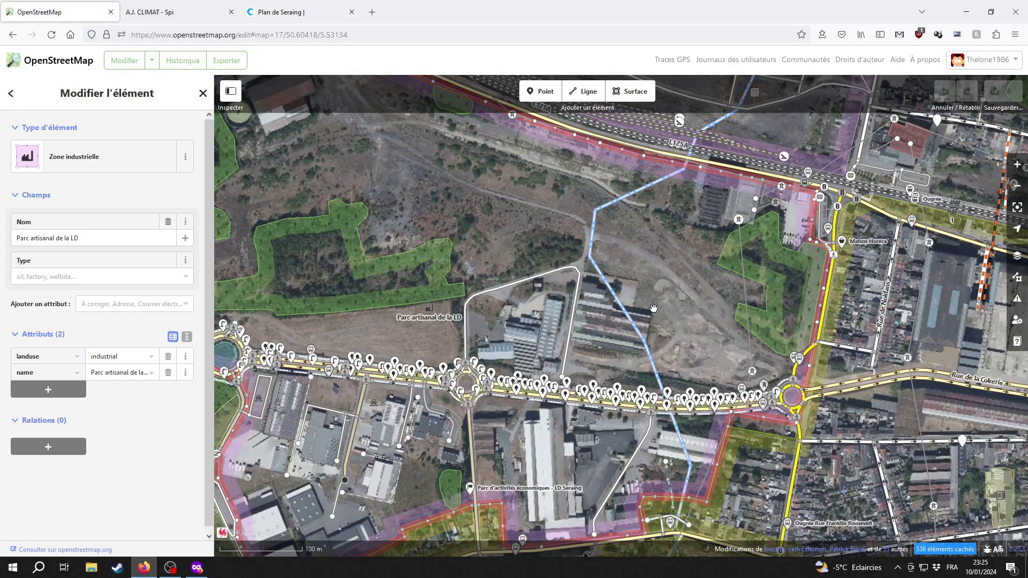
scroll(655, 319, up, 2)
key(ctrl+shift+Tab)
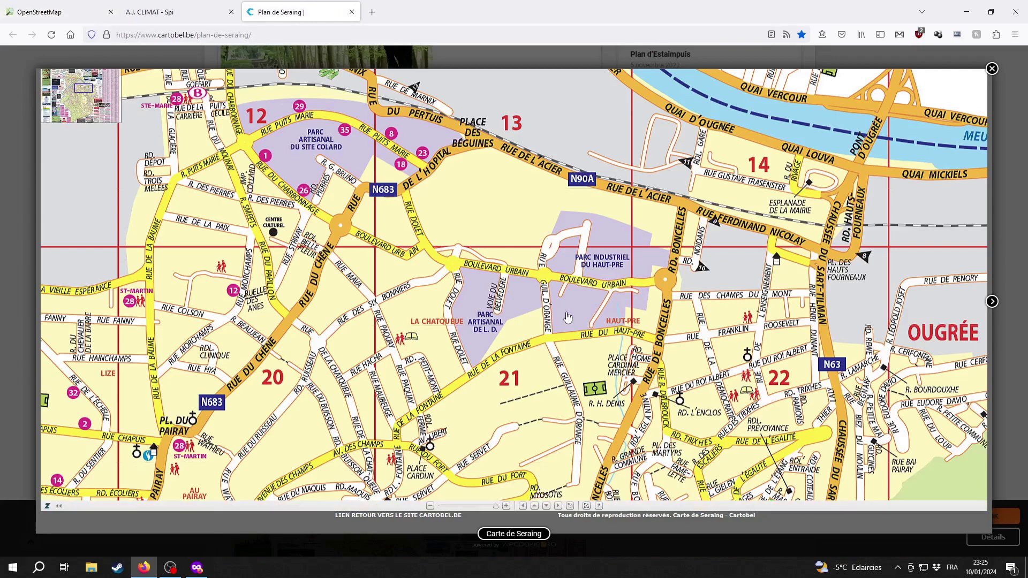
key(ctrl+Tab)
scroll(770, 382, down, 3)
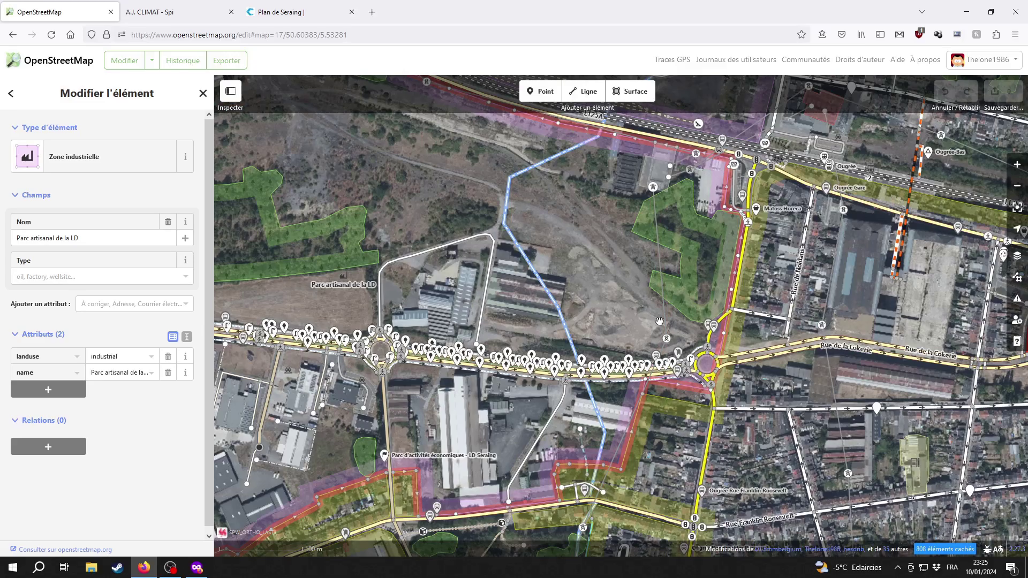
scroll(572, 306, up, 3)
Step: Follow the zone's northern boundary to Rue de l'Hôpital and inspect the large building beside the round structure there
drag(572, 306, 709, 417)
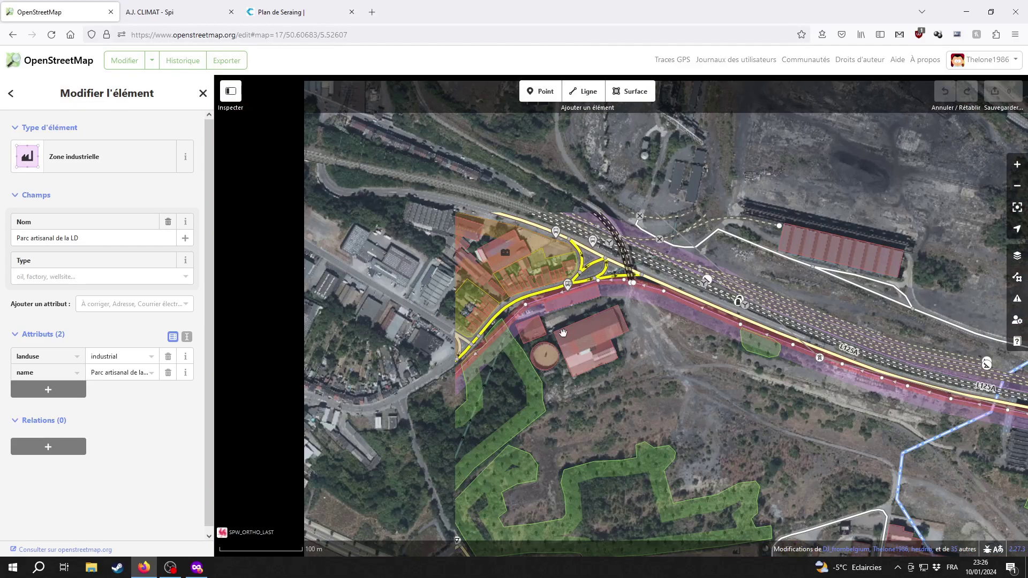
scroll(558, 336, up, 3)
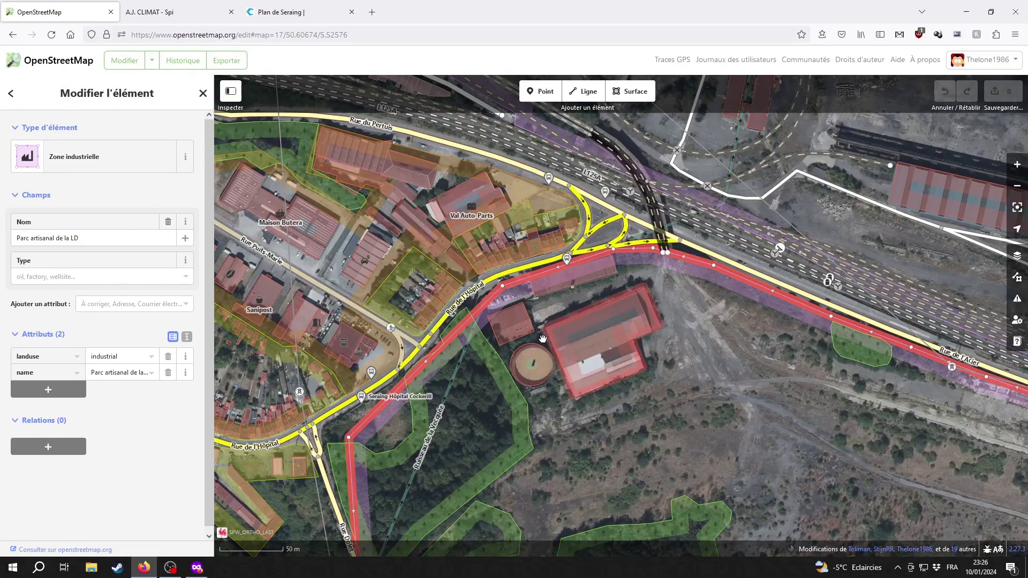
click(576, 352)
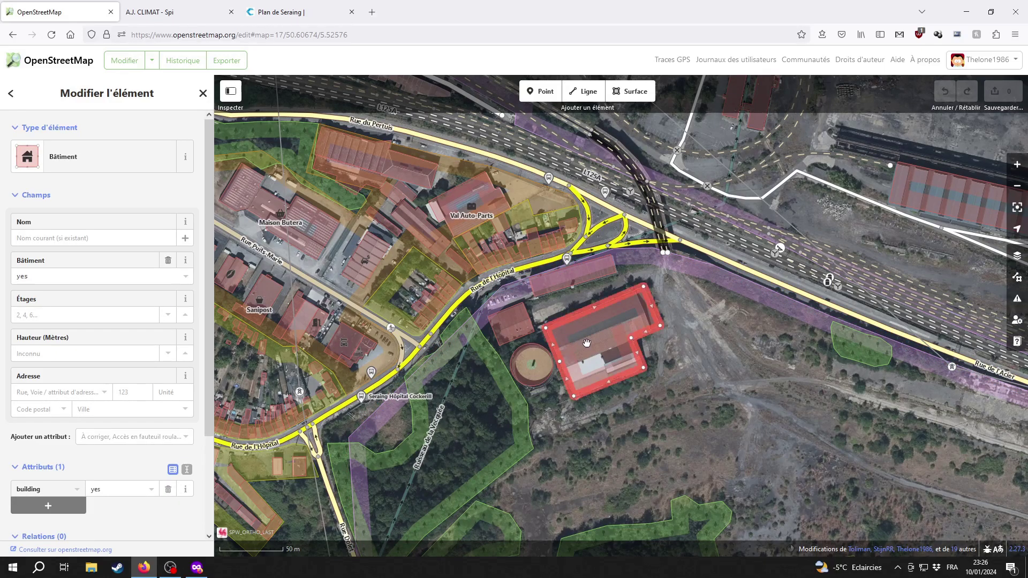
key(Escape)
scroll(601, 352, up, 3)
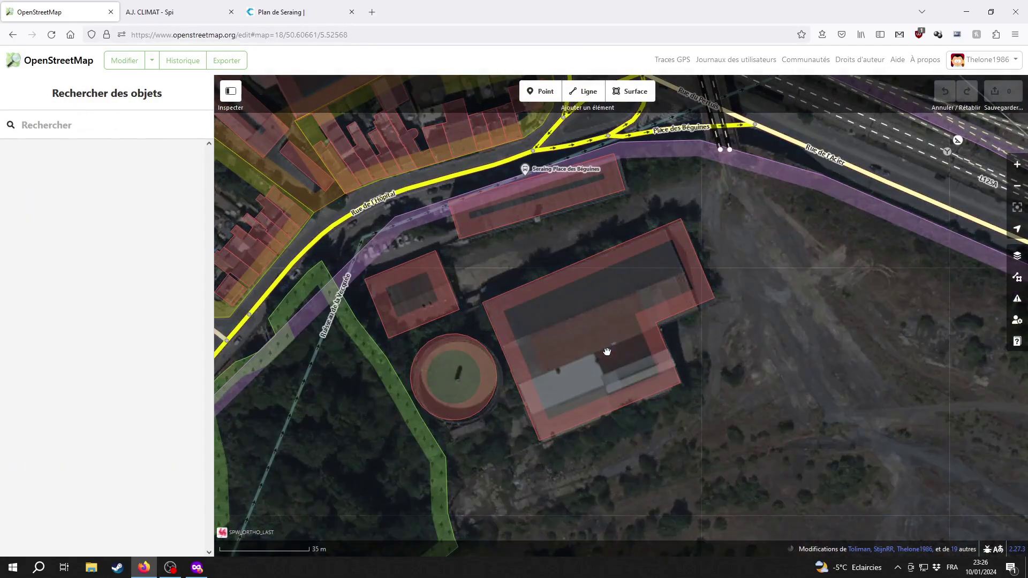
drag(551, 360, 588, 393)
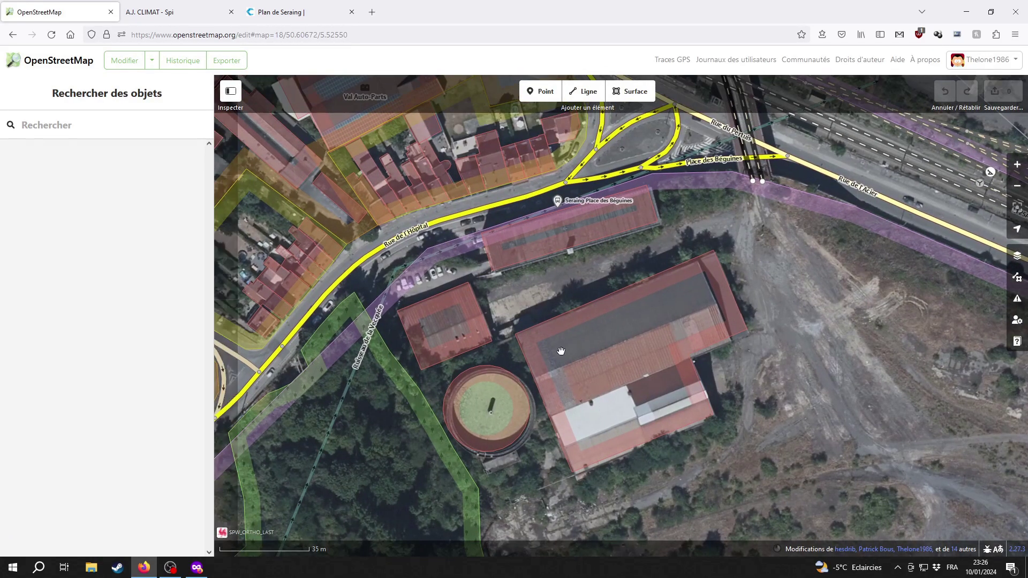
click(564, 362)
Step: Check the address attributes of the long building beside the Seraing Place des Béguines bus stop and deselect it
click(531, 265)
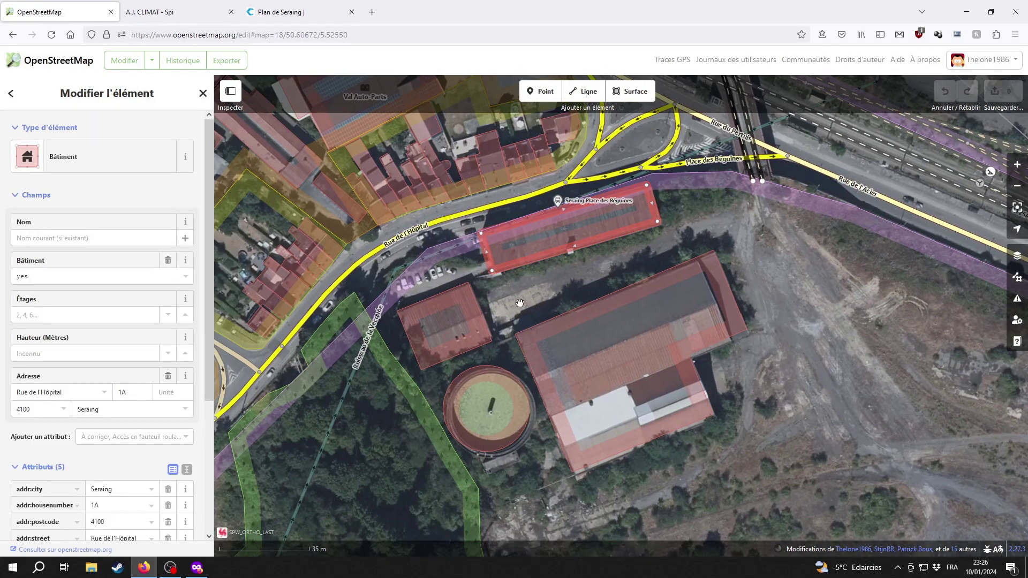
click(519, 303)
click(591, 249)
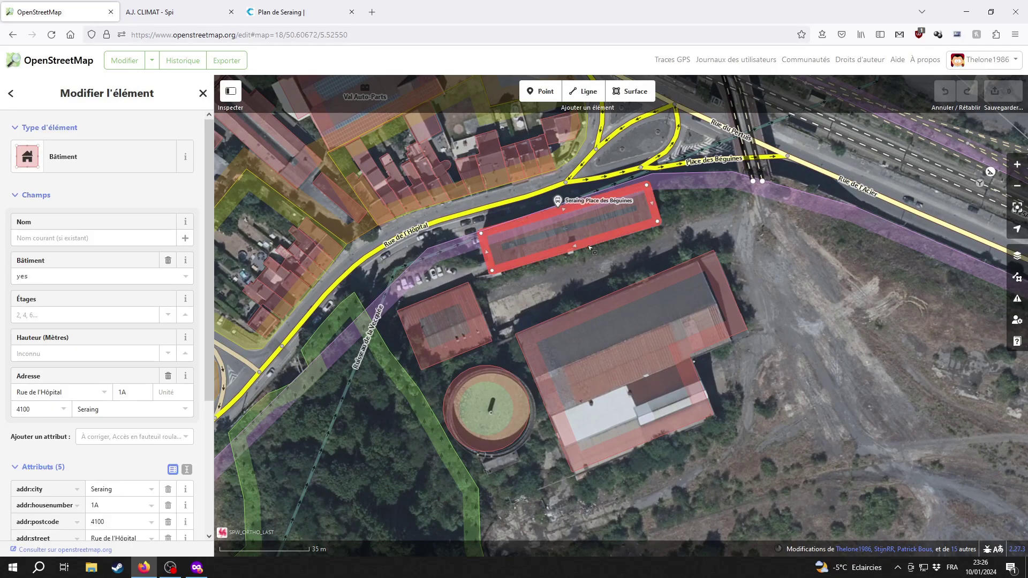
drag(601, 282, 609, 301)
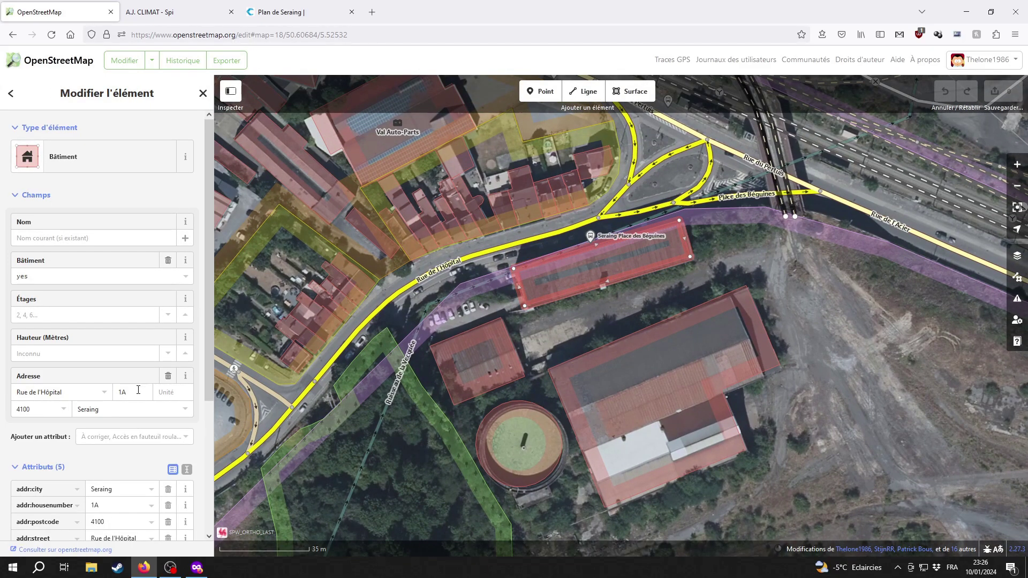
click(552, 346)
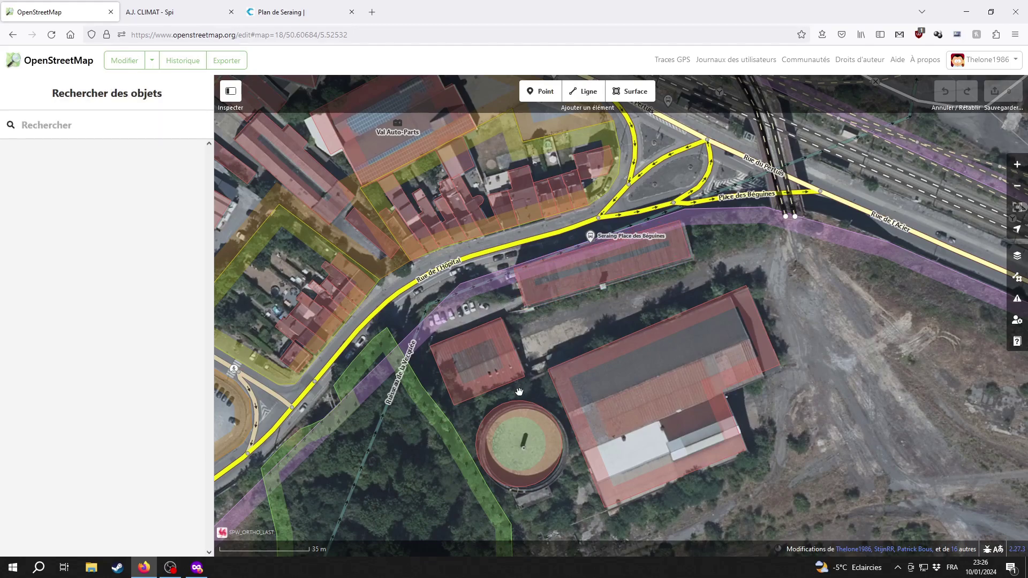
Step: Examine the wooded land from Rue de l'Hôpital south along Rue Dolet to the zone's western end
drag(539, 344, 585, 267)
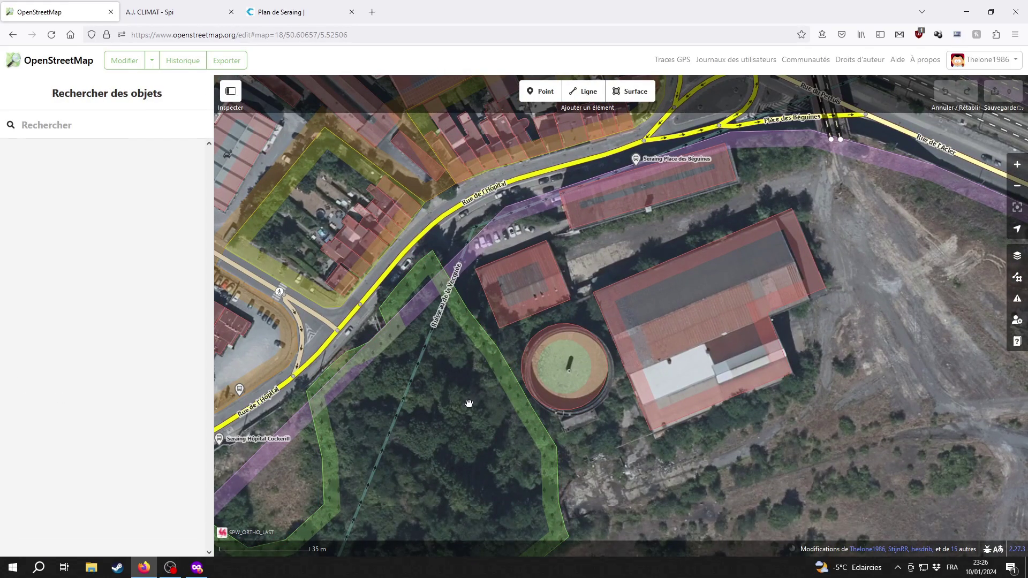
drag(452, 458, 460, 198)
scroll(518, 435, down, 2)
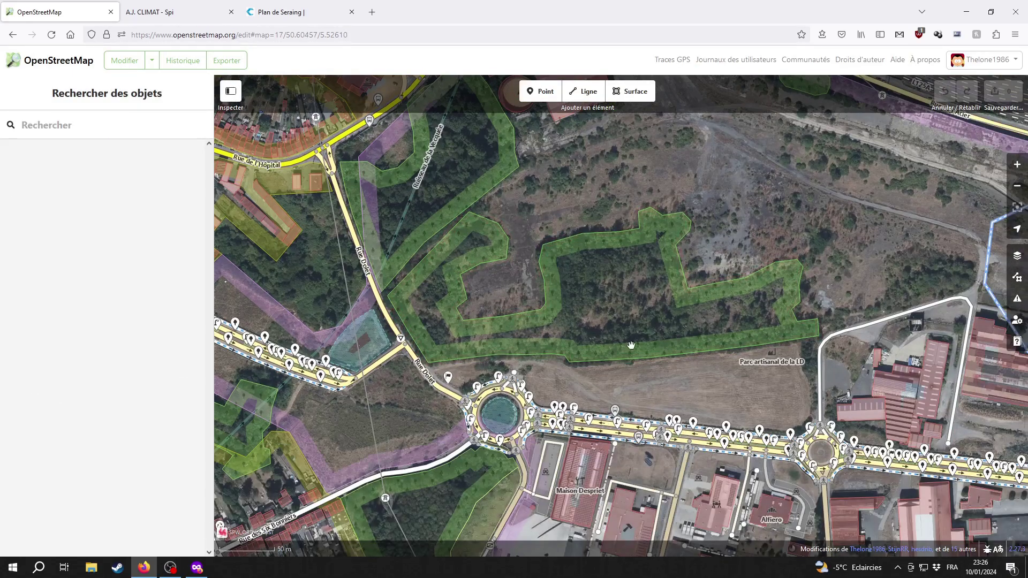
drag(467, 410, 538, 312)
drag(403, 318, 466, 351)
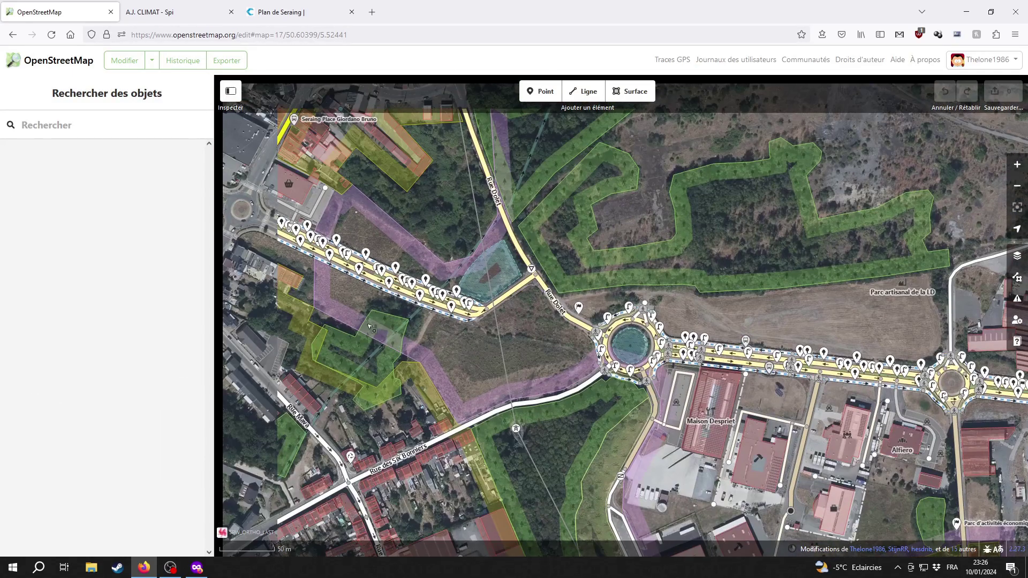
Step: Select the Parc artisanal de la LD zone and remove its southwestern boundary nodes around the land south of the boulevard
click(331, 308)
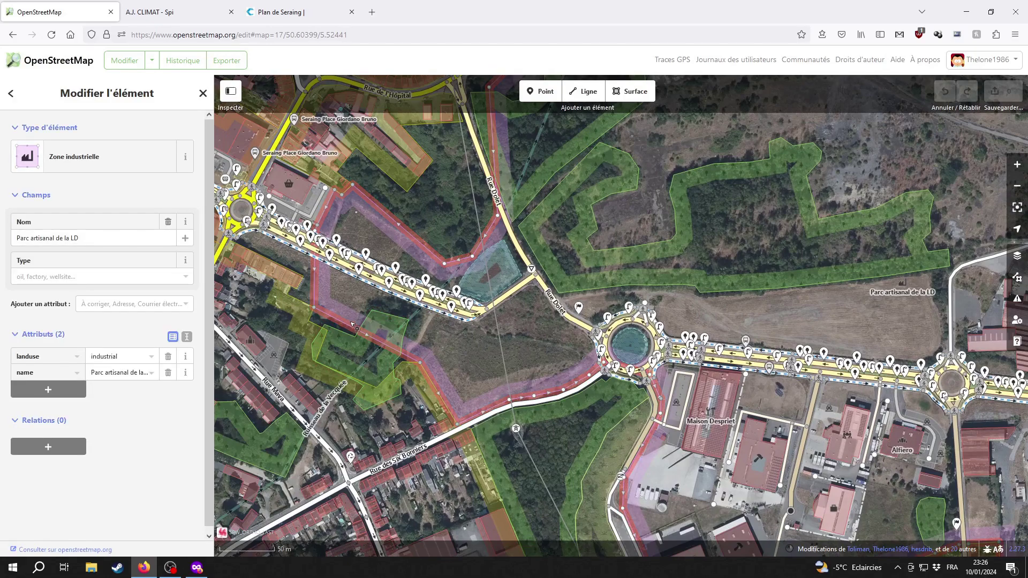
drag(341, 292, 709, 436)
scroll(512, 350, up, 3)
right_click(519, 348)
click(537, 377)
right_click(682, 433)
click(699, 376)
scroll(616, 391, up, 3)
right_click(615, 394)
click(632, 376)
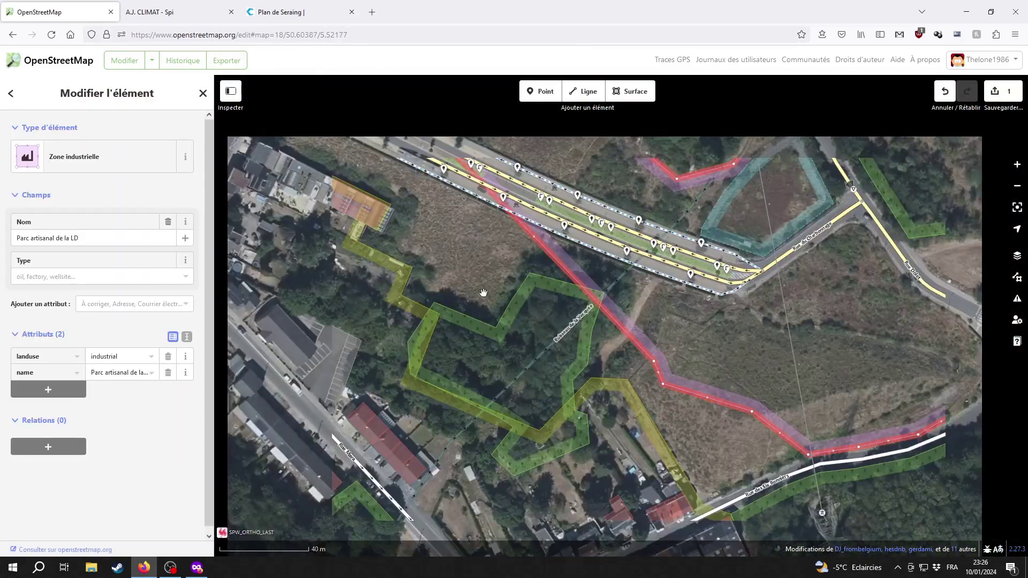
Step: Delete and pull in the zone's western boundary nodes on either side of the boulevard near Rue Dolet
drag(459, 227, 528, 396)
right_click(537, 208)
click(551, 222)
drag(537, 208, 581, 272)
click(544, 183)
right_click(558, 187)
click(577, 225)
drag(559, 187, 745, 348)
click(700, 487)
Step: Reshape the zone's northwestern boundary across the wooded land between Rue Dolet and Rue de l'Hôpital
drag(691, 455, 563, 332)
drag(531, 311, 609, 343)
drag(619, 398, 551, 443)
drag(605, 300, 545, 424)
drag(615, 133, 539, 430)
click(697, 284)
drag(698, 285, 531, 481)
drag(803, 423, 771, 482)
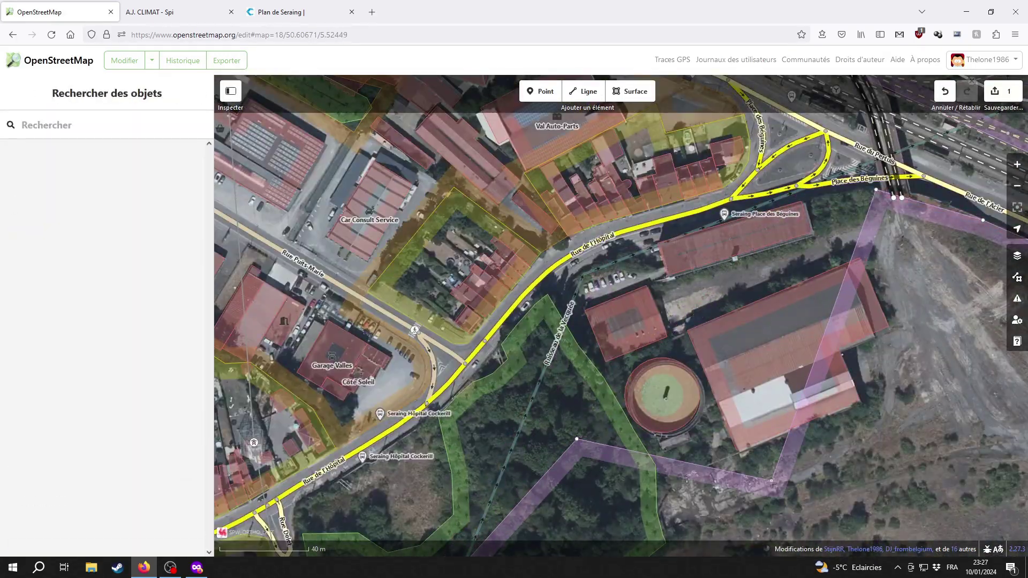
Step: Pull the northern boundary south of the round structure and large building, continuing across the open land below Rue de l'Acier
drag(910, 331, 625, 280)
drag(698, 168, 723, 374)
drag(899, 271, 814, 473)
drag(894, 195, 475, 121)
drag(620, 243, 644, 436)
drag(802, 299, 620, 182)
drag(958, 179, 574, 91)
drag(482, 185, 432, 364)
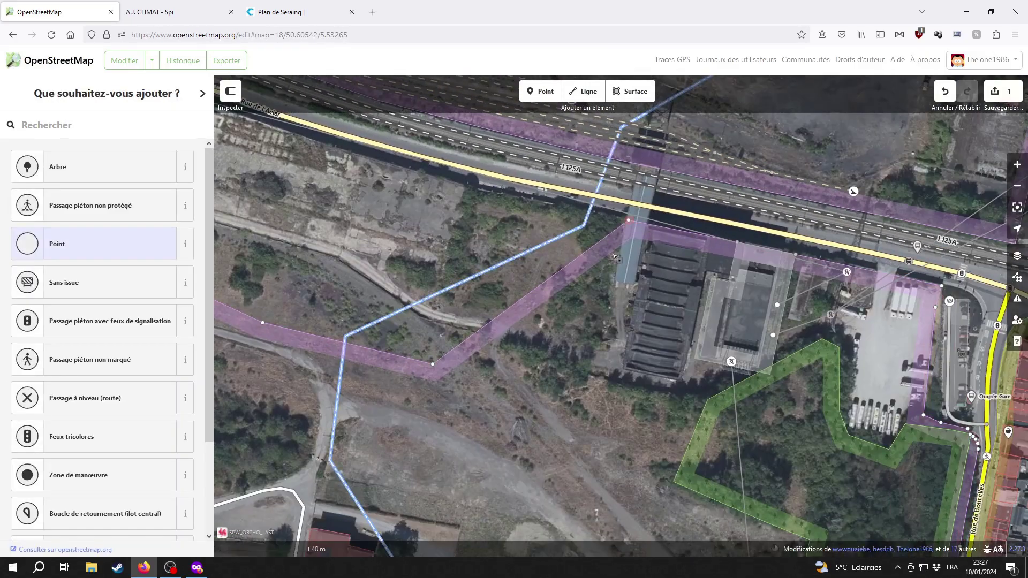
Step: Remove and move the boundary nodes around the old industrial buildings and truck yard south of Rue de l'Acier
drag(628, 220, 737, 242)
scroll(736, 242, up, 3)
click(558, 182)
shift+click(561, 182)
right_click(562, 183)
click(573, 209)
scroll(574, 210, down, 3)
drag(525, 223, 393, 462)
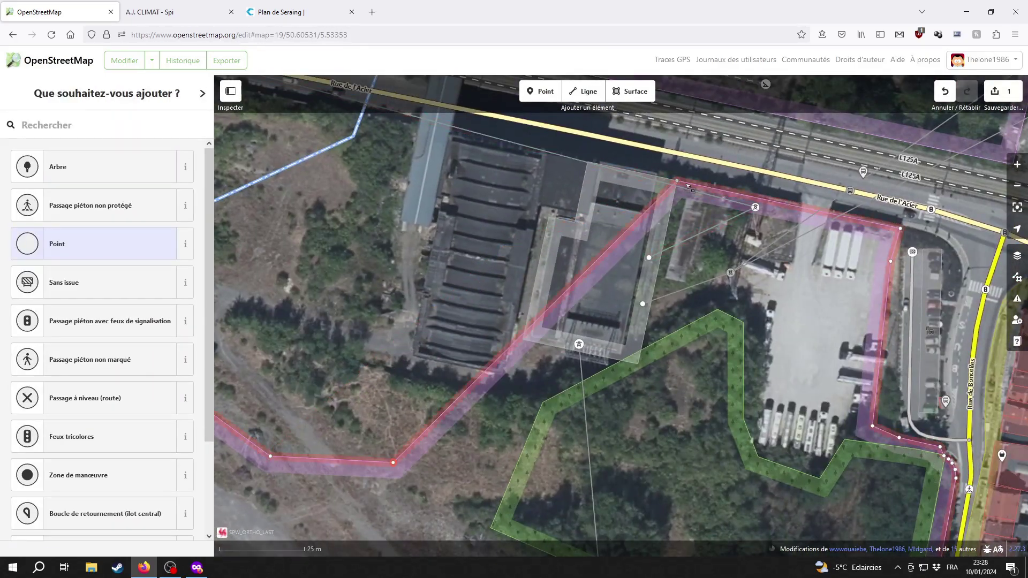
drag(677, 183, 734, 198)
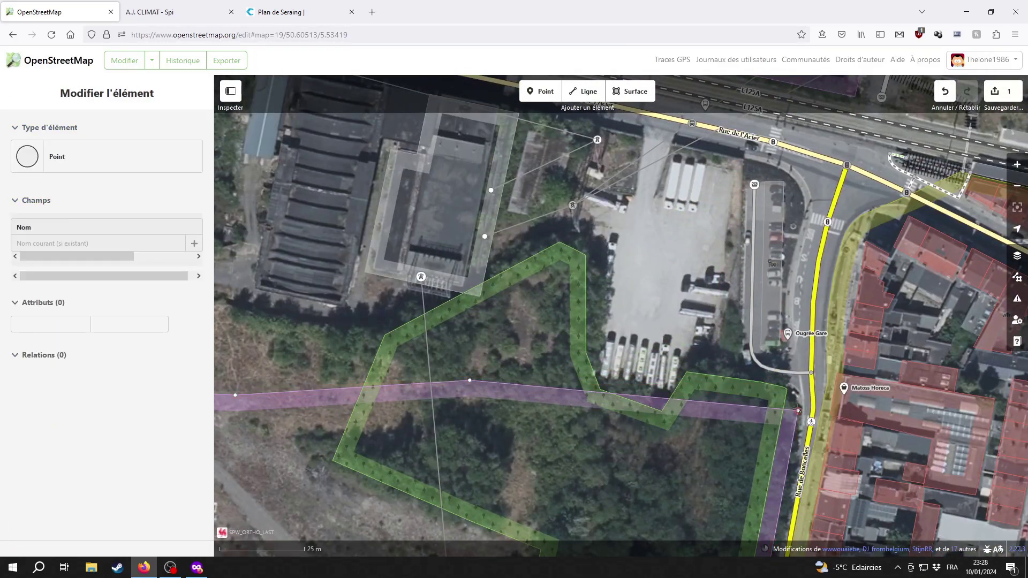
Step: Pull the zone's northeastern corner inward from Rue de Boncelles toward the boulevard
scroll(798, 411, down, 3)
drag(798, 411, 789, 220)
drag(789, 220, 776, 293)
drag(605, 505, 721, 225)
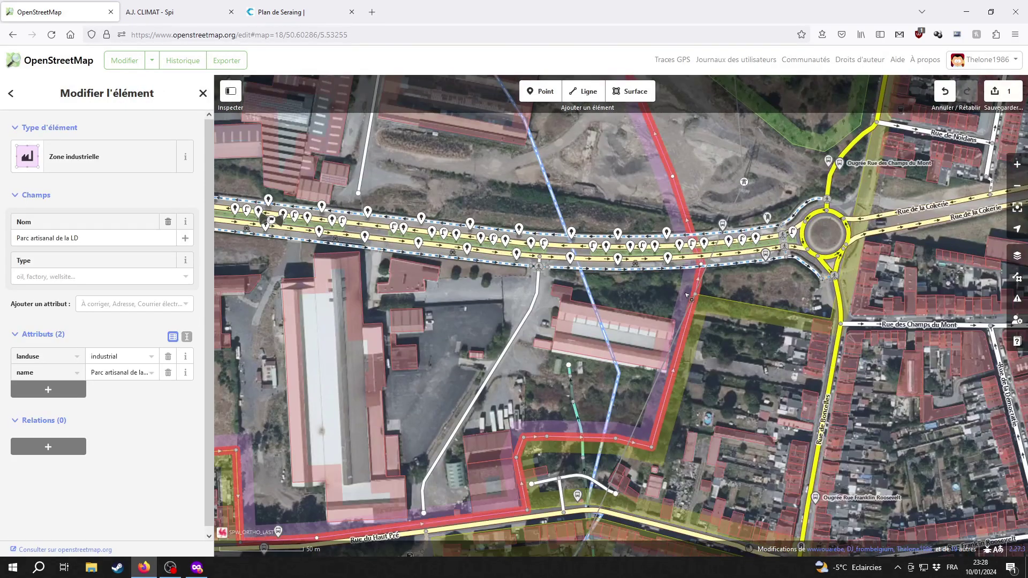
Step: Pull in the zone's southeastern boundary north of Rue du Haut Pré and disconnect its shared nodes from neighbouring areas
scroll(714, 291, up, 3)
shift+click(660, 296)
right_click(661, 297)
drag(560, 498, 703, 219)
shift+click(702, 374)
drag(703, 373, 660, 296)
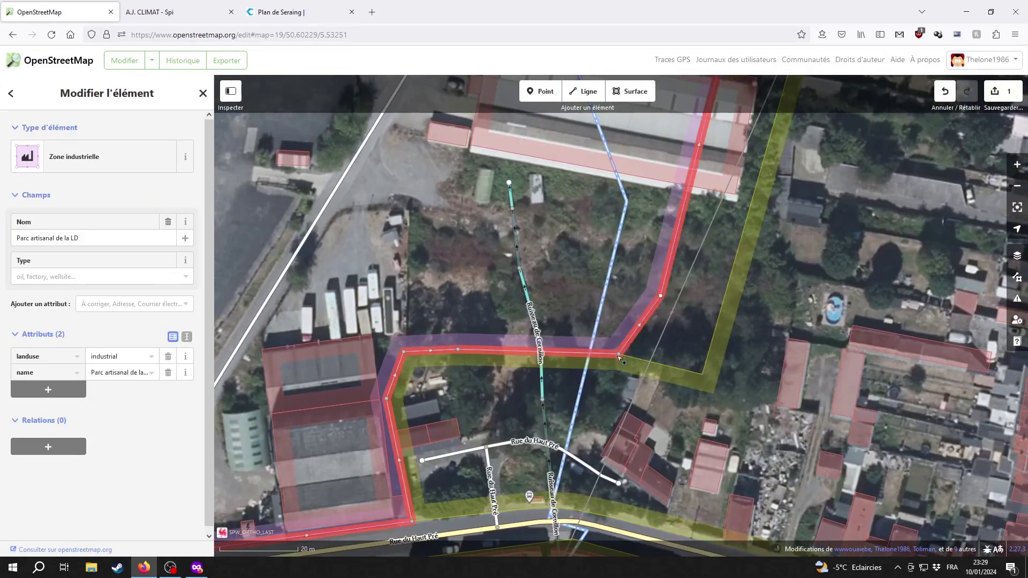
drag(455, 311, 603, 263)
shift+click(553, 304)
key(d)
drag(553, 304, 796, 259)
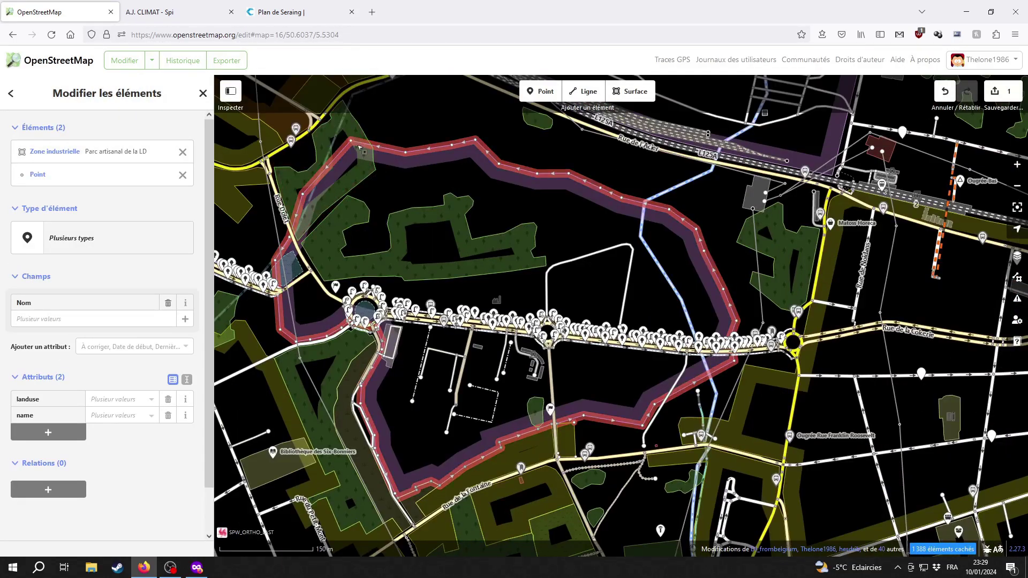
Step: Disconnect the zone's shared western nodes and merge its western corner toward Rue des Six-Bonniers
drag(422, 177, 658, 206)
shift+click(501, 277)
scroll(519, 281, up, 3)
key(d)
drag(475, 270, 508, 213)
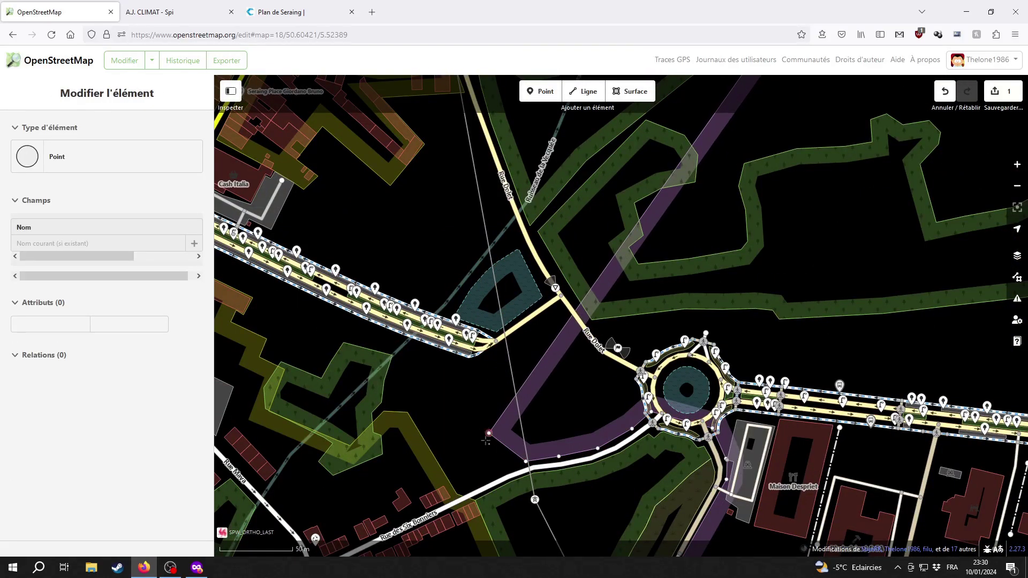
drag(489, 432, 526, 461)
Step: Disconnect the zone's nodes near the western roundabout and bring its western edge in east of Rue Dolet
scroll(526, 462, up, 3)
shift+click(694, 363)
drag(660, 309, 514, 332)
key(d)
drag(550, 385, 448, 310)
scroll(448, 310, up, 3)
click(585, 298)
shift+click(569, 262)
drag(546, 242, 641, 329)
drag(615, 214, 493, 437)
scroll(492, 375, down, 4)
drag(525, 139, 501, 322)
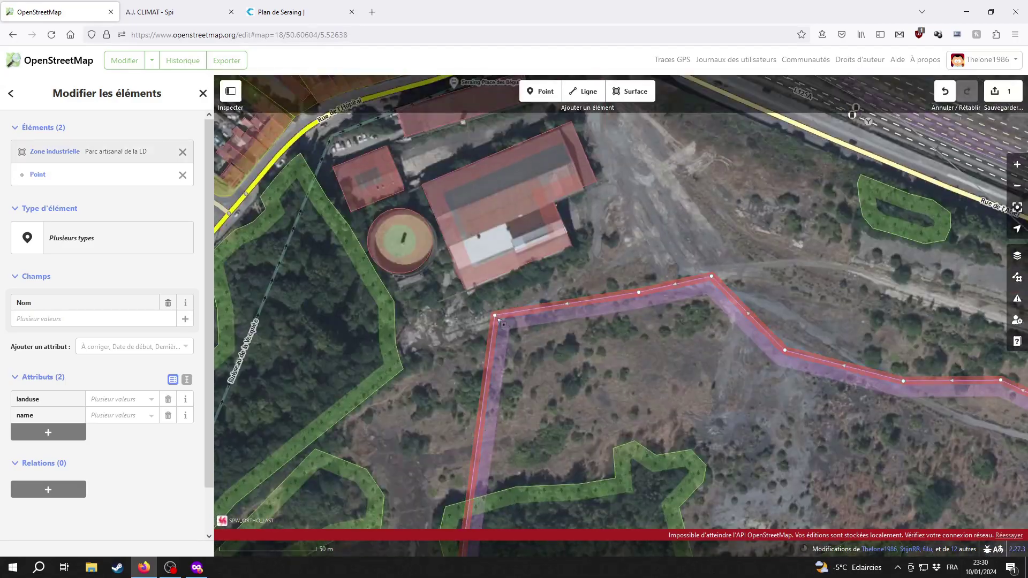
Step: Pull the zone's northern boundary nodes south toward the access road and industrial halls north of the boulevard
drag(824, 364, 314, 274)
shift+click(315, 274)
drag(664, 321, 486, 193)
shift+click(477, 239)
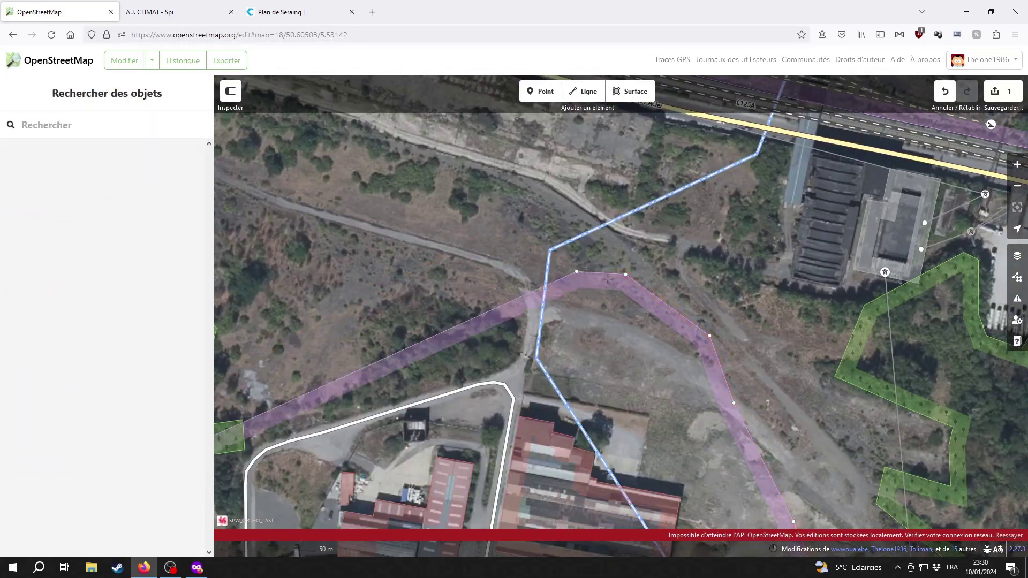
drag(632, 321, 550, 250)
shift+click(617, 303)
drag(637, 386, 600, 319)
Step: Delete the surplus boundary nodes around the industrial halls and land north of the boulevard
click(602, 400)
key(Delete)
drag(615, 468, 708, 344)
drag(299, 321, 728, 322)
scroll(535, 316, up, 2)
drag(803, 482, 481, 276)
click(717, 435)
key(Delete)
Step: Reposition the zone's corner nodes beside the western roundabout on the south side of the boulevard
drag(293, 357, 565, 335)
scroll(541, 402, up, 3)
click(594, 315)
drag(634, 414, 591, 423)
drag(589, 343, 542, 329)
Step: Change the background to Imagerie numérique PICC SPW(allonie) and bring the zone's corner by the western roundabout into close view
click(1017, 256)
scroll(520, 326, down, 5)
click(508, 284)
drag(268, 300, 427, 399)
click(427, 399)
click(896, 344)
scroll(527, 314, up, 5)
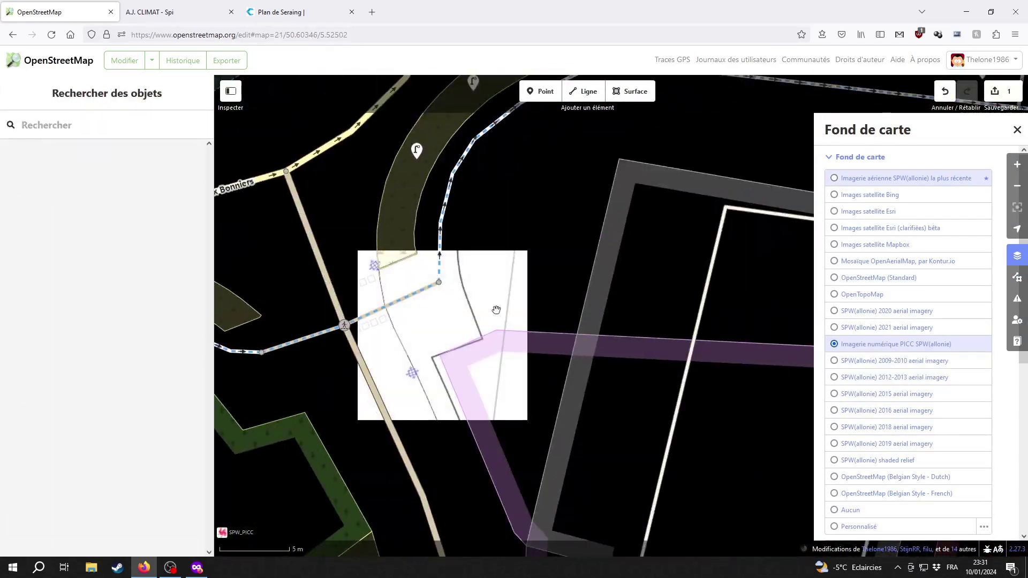
Step: Align the zone's western boundary with the PICC property line south of the western roundabout
scroll(484, 321, up, 3)
drag(611, 509, 589, 166)
drag(610, 508, 588, 166)
click(552, 310)
shift+click(592, 356)
click(592, 356)
drag(633, 535, 634, 310)
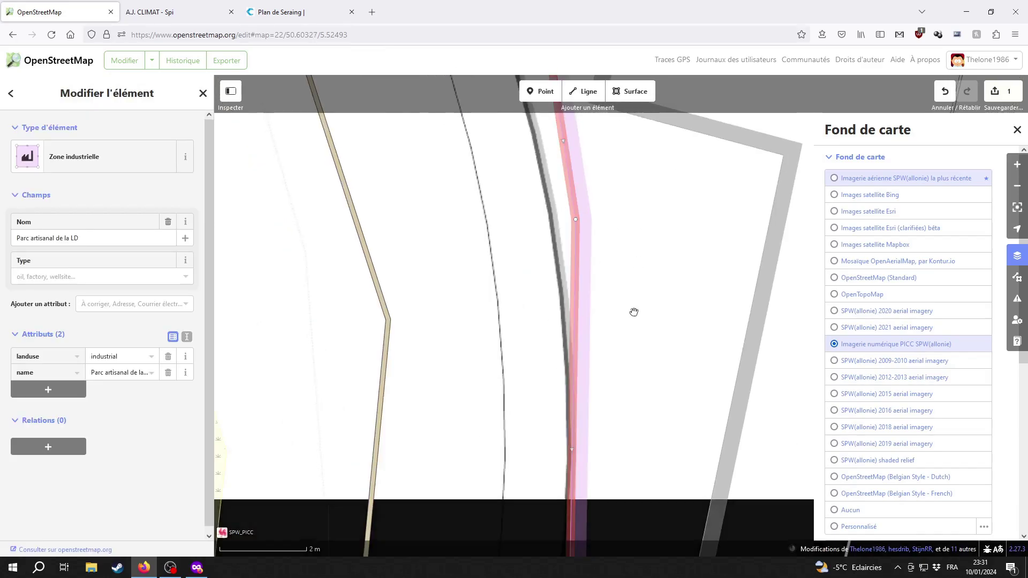
drag(633, 230, 649, 530)
click(633, 310)
scroll(552, 279, down, 3)
drag(552, 198, 501, 407)
Step: Add boundary nodes so the zone's northwestern corner follows the curved PICC line beside the roundabout
key(1)
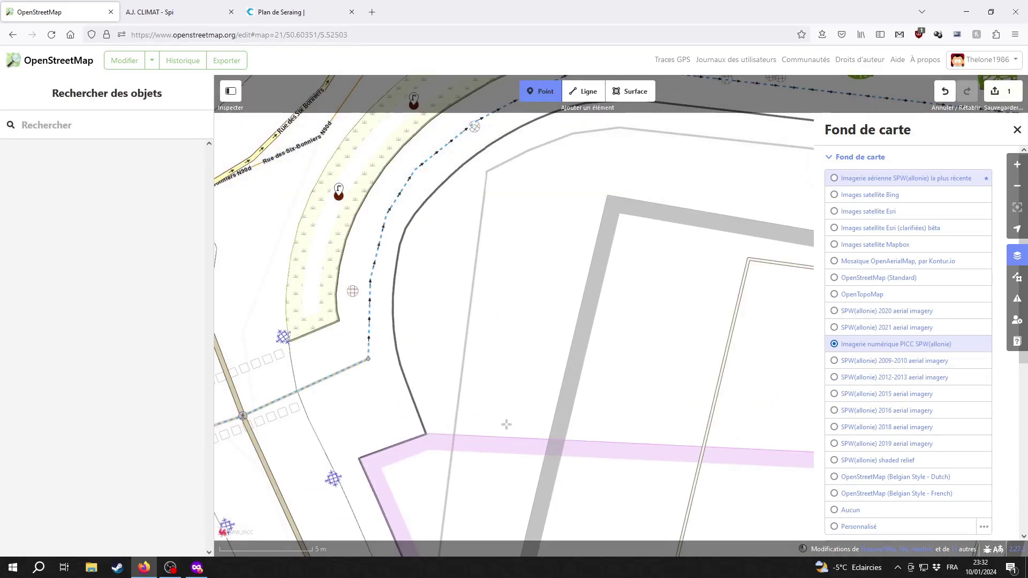
key(1)
click(449, 231)
drag(449, 232, 444, 185)
drag(586, 128, 454, 251)
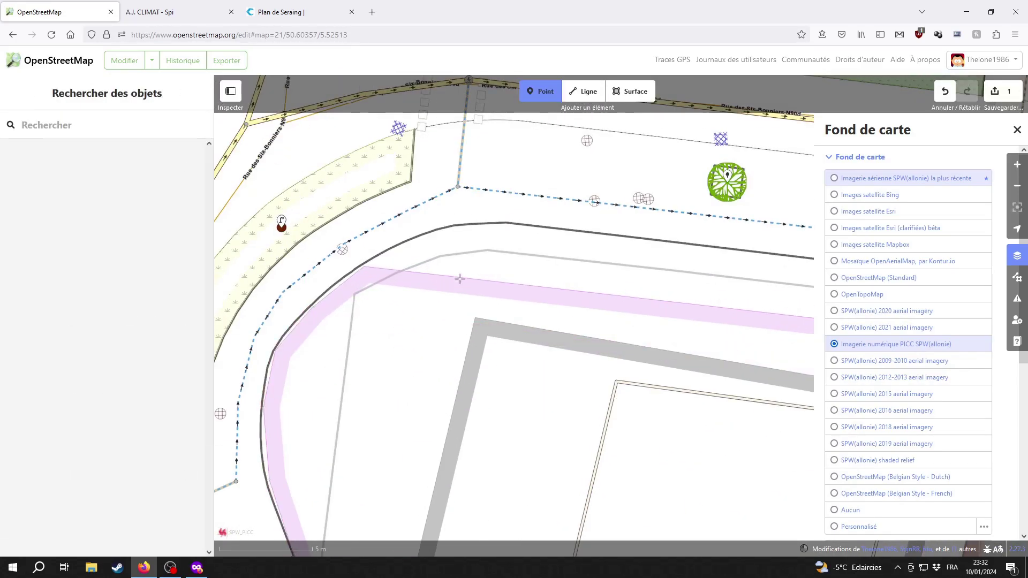
Step: Add nodes along the zone's northern boundary from the Seraing Voie du Belvédère stop eastward to follow the PICC line
key(1)
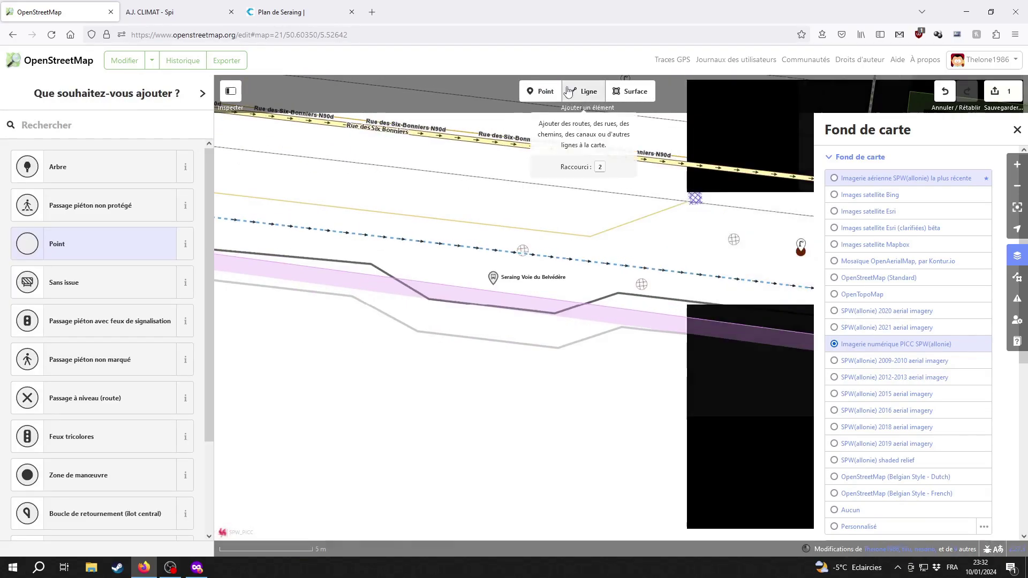
drag(467, 337, 738, 294)
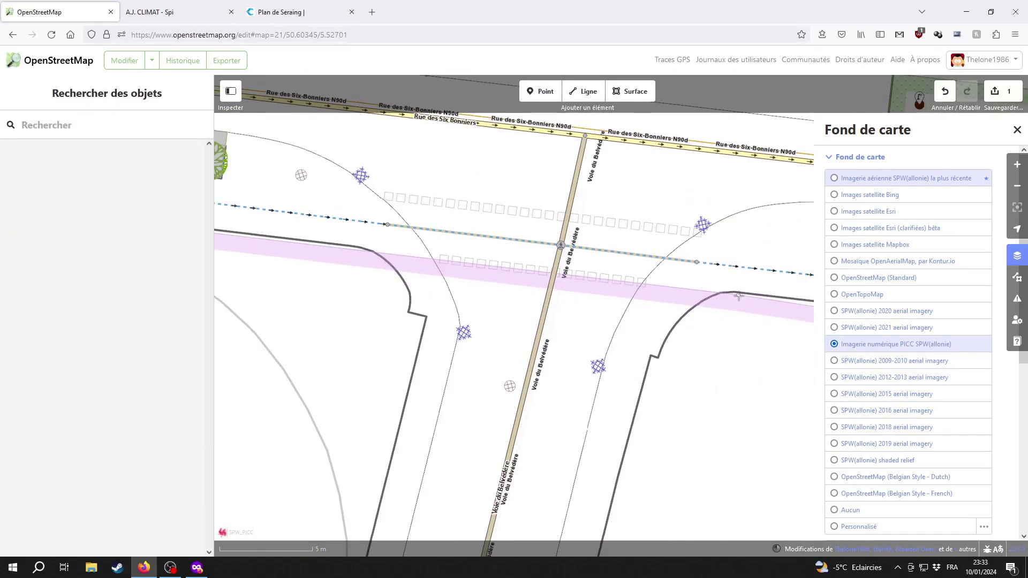
click(393, 328)
key(1)
drag(633, 384, 493, 259)
click(420, 267)
key(1)
drag(510, 318, 493, 248)
click(444, 268)
drag(533, 297, 537, 182)
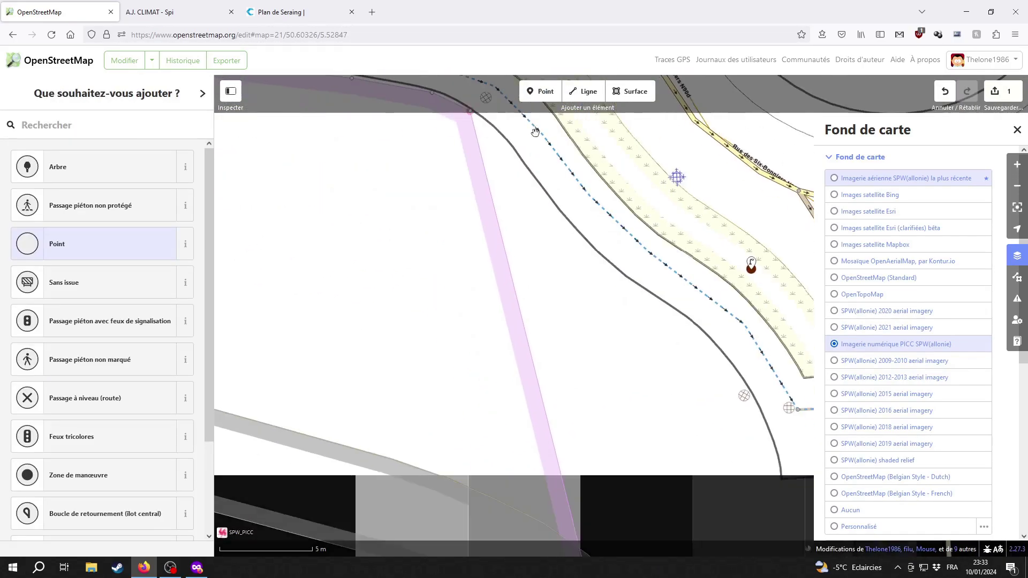
Step: Add and move boundary nodes so the zone's northeastern corner follows the curved PICC line beside the eastern roundabout
click(540, 91)
drag(495, 268, 519, 265)
click(540, 92)
drag(465, 240, 491, 239)
drag(429, 231, 459, 230)
click(540, 92)
drag(498, 332, 568, 304)
drag(580, 342, 544, 270)
click(532, 275)
click(551, 299)
drag(551, 300, 613, 267)
Step: Align the zone's eastern boundary with the PICC line along Rue Guillaume d'Orange, and select the zone to review its outline
drag(527, 482, 525, 167)
click(540, 91)
drag(576, 239, 563, 239)
drag(557, 455, 535, 176)
click(533, 303)
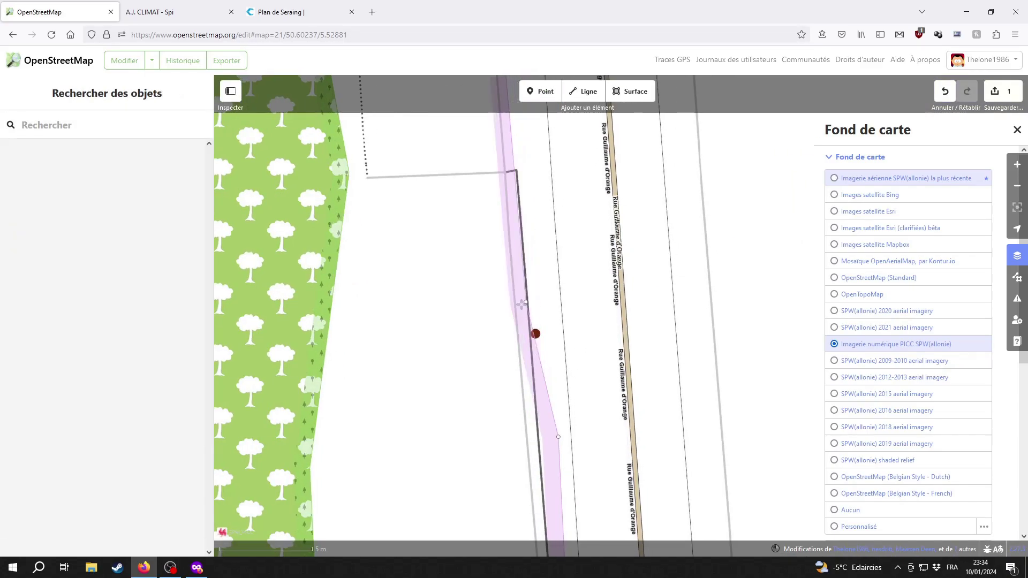
drag(533, 303, 511, 301)
drag(482, 385, 482, 225)
click(541, 91)
click(534, 335)
drag(533, 335, 529, 335)
drag(610, 498, 616, 230)
drag(612, 525, 617, 301)
scroll(617, 300, down, 7)
click(557, 335)
drag(514, 316, 656, 355)
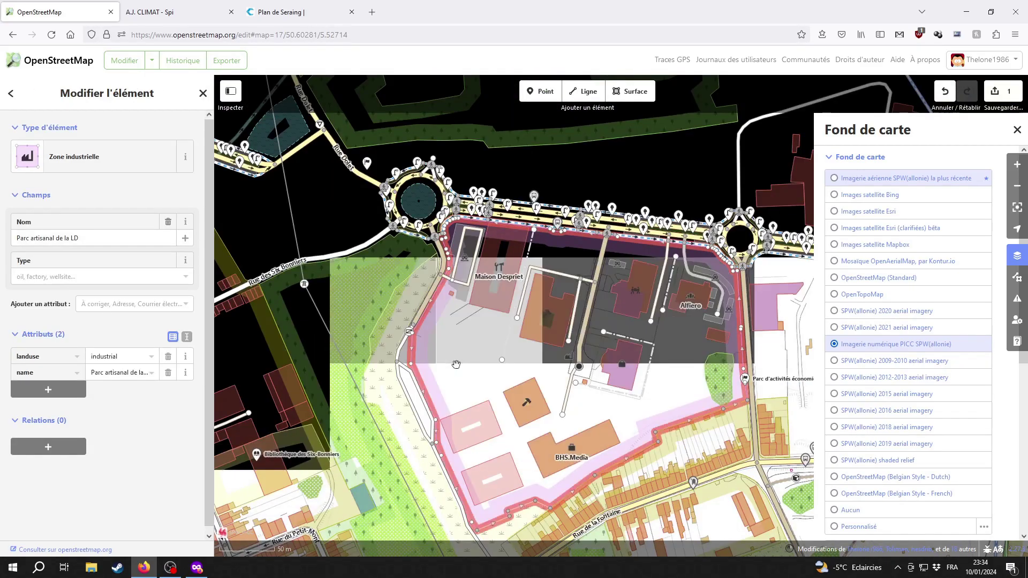
Step: Switch the background to the most recent SPW aerial imagery, and select the artisanal park zone to check its reduced outline
scroll(656, 356, down, 2)
scroll(669, 273, up, 1)
click(1017, 256)
click(934, 178)
click(998, 128)
click(492, 404)
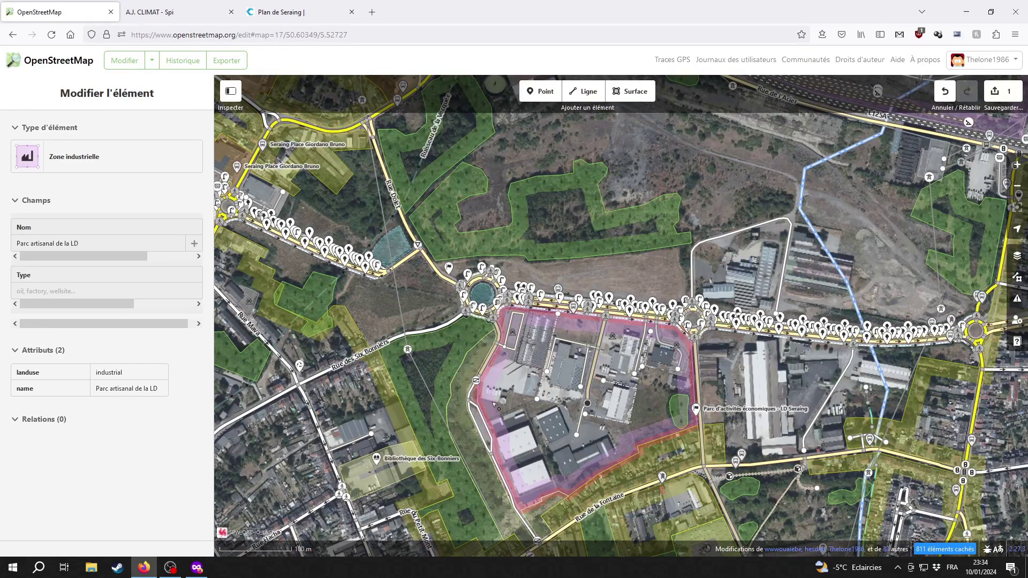
click(506, 402)
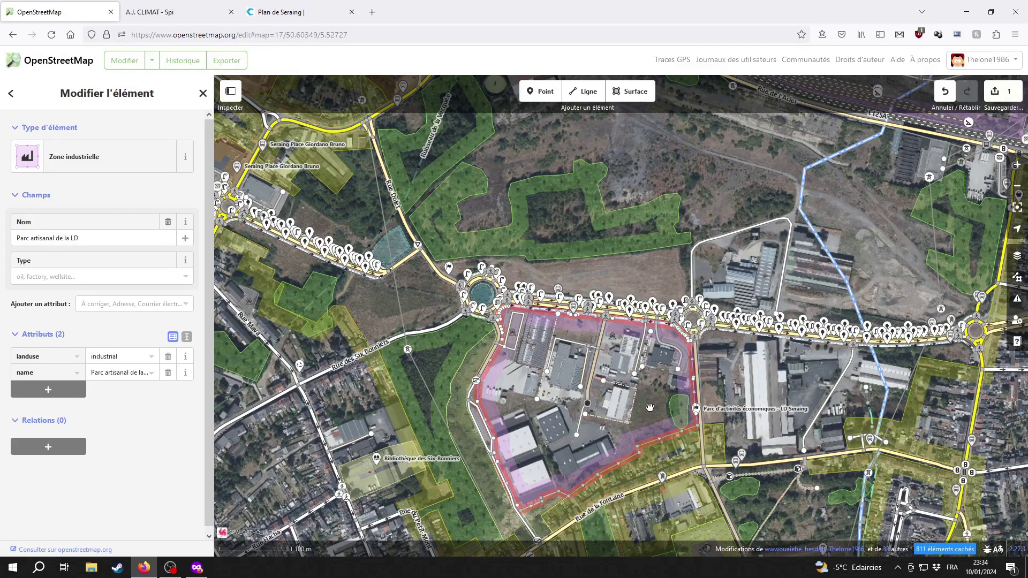
Step: Examine the unzoned industrial site south of Rue de l'Hôpital on the aerial imagery and the PICC background
drag(587, 334, 595, 444)
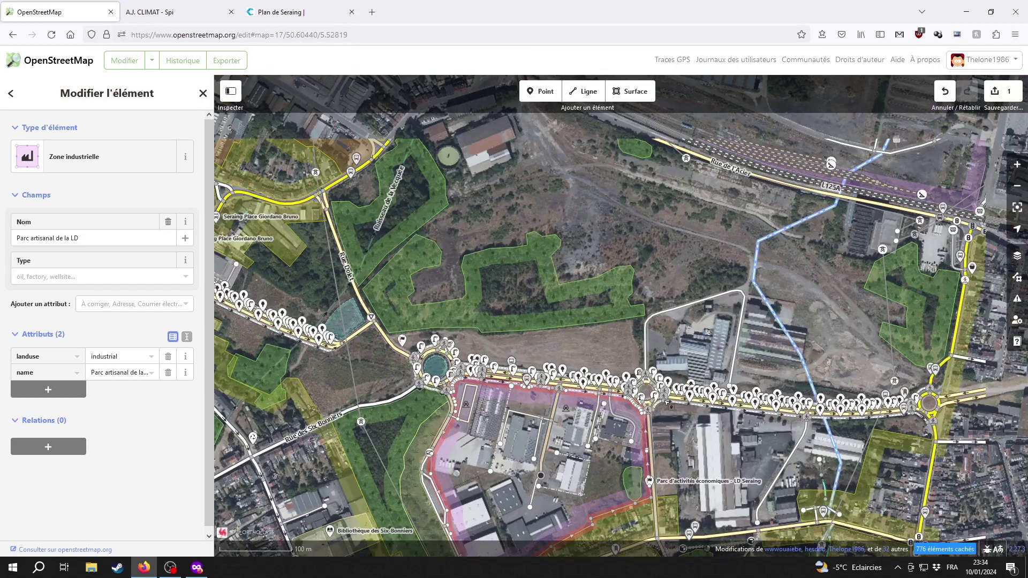
drag(562, 150, 629, 204)
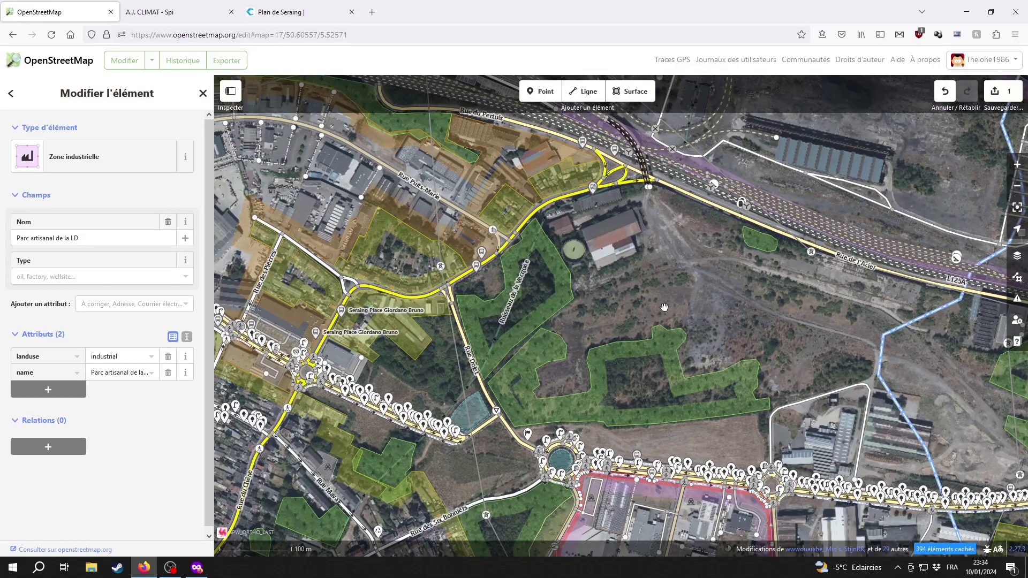
scroll(623, 228, up, 6)
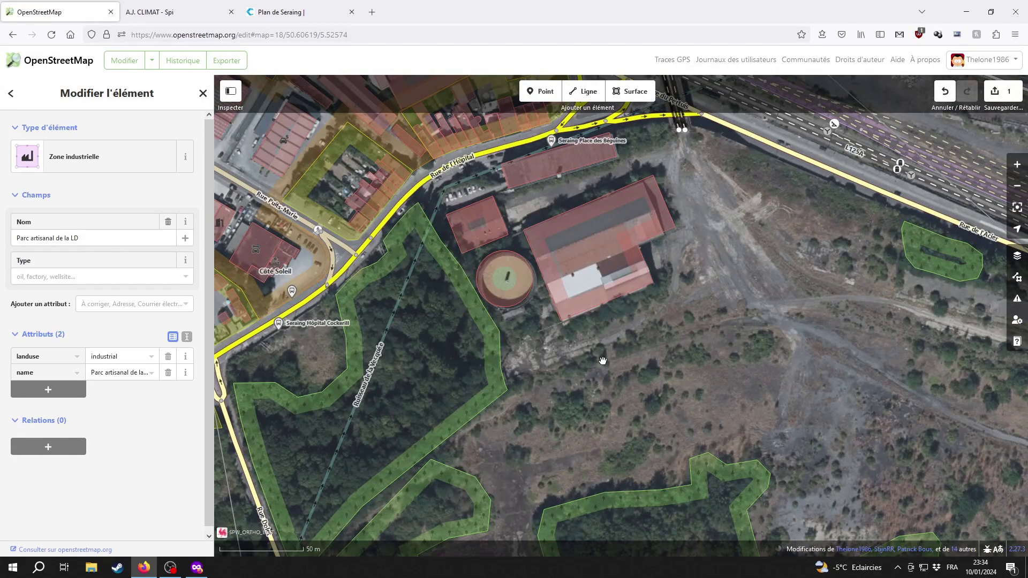
drag(603, 360, 644, 298)
click(1017, 255)
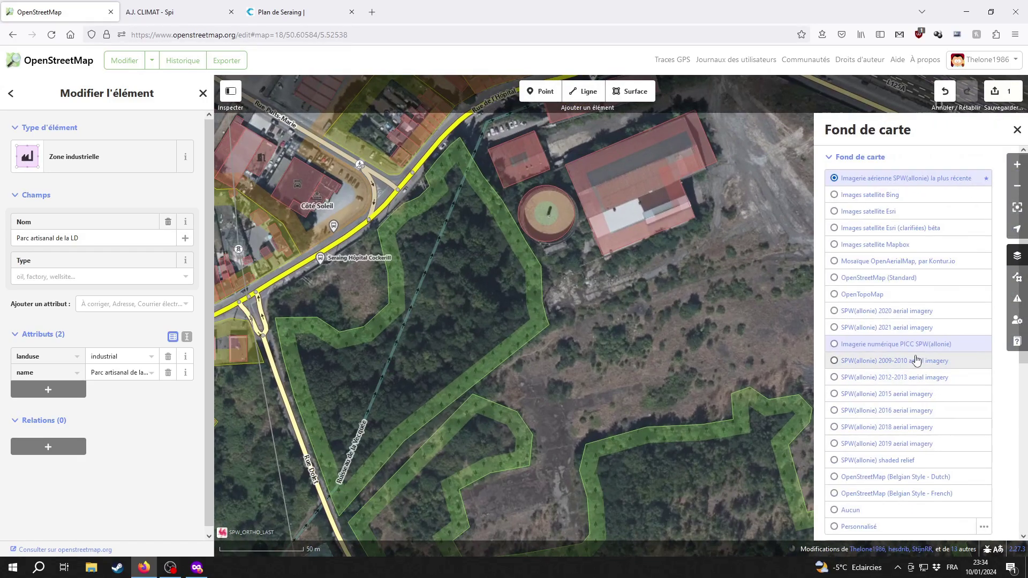
click(857, 347)
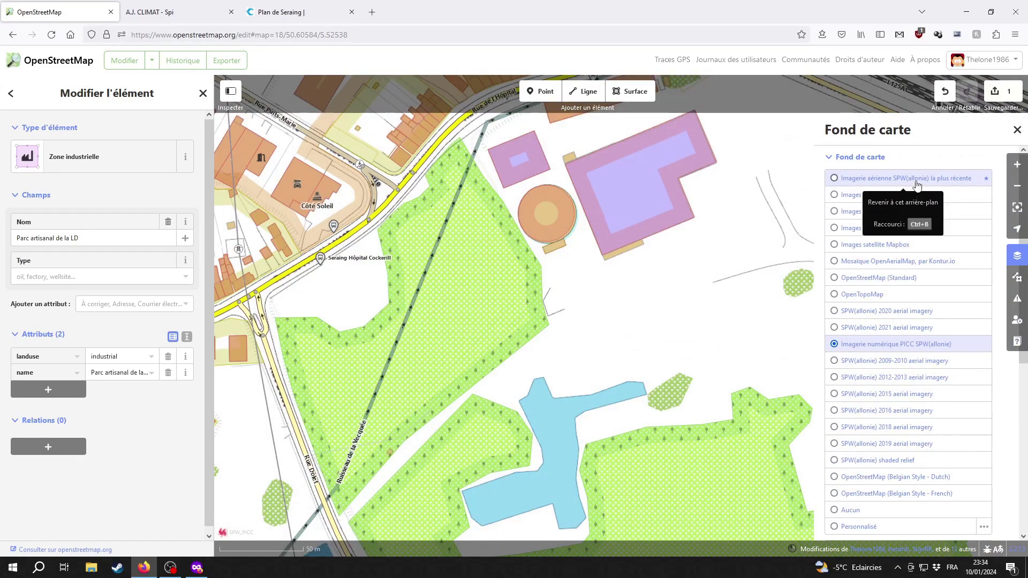
click(917, 186)
key(b)
drag(670, 297, 701, 444)
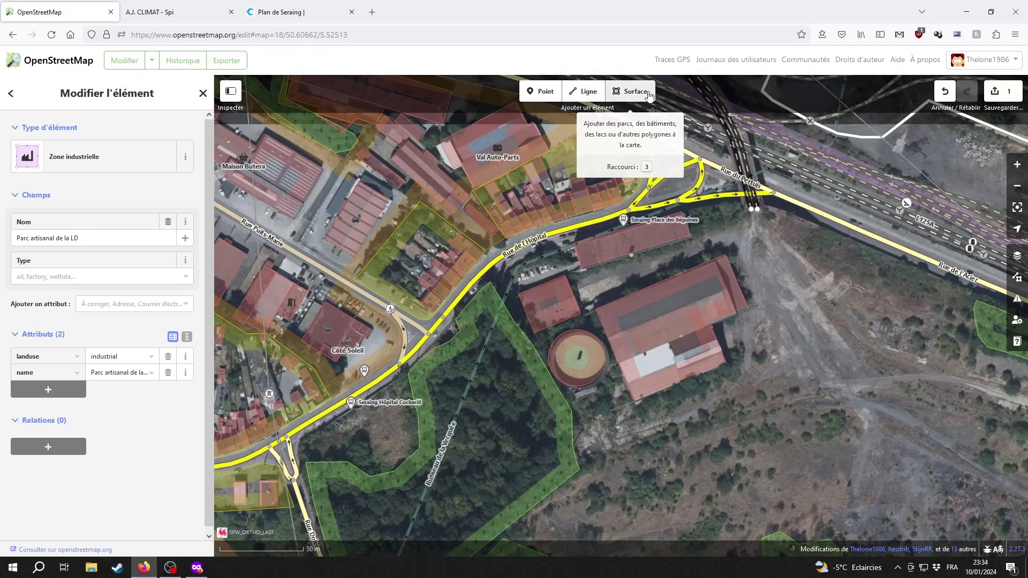
Step: Start a new area on the PICC background, tracing the site's western edge along the wood from Rue de l'Hôpital past the round building
click(635, 91)
scroll(557, 305, up, 2)
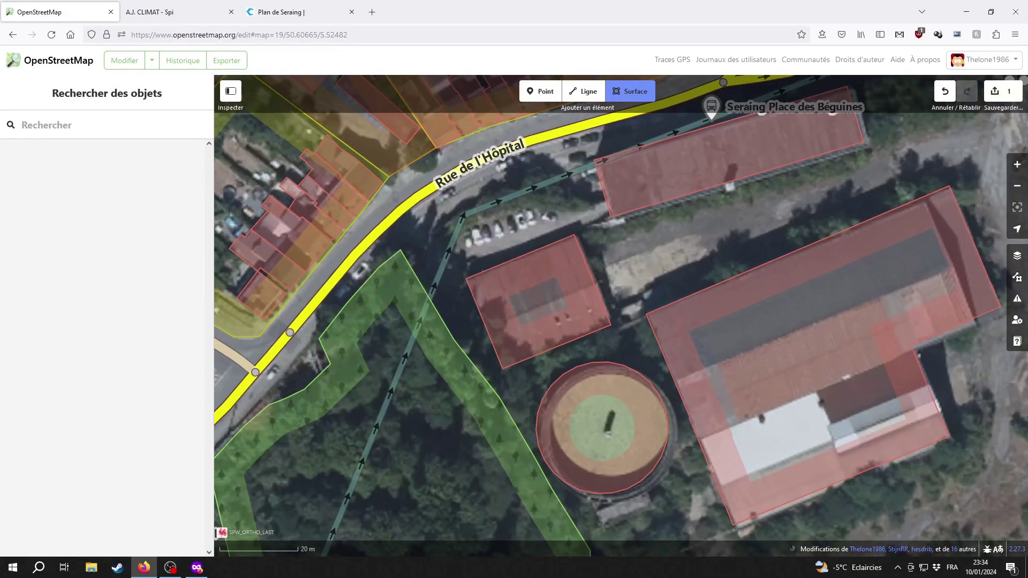
drag(495, 277, 604, 326)
click(1016, 256)
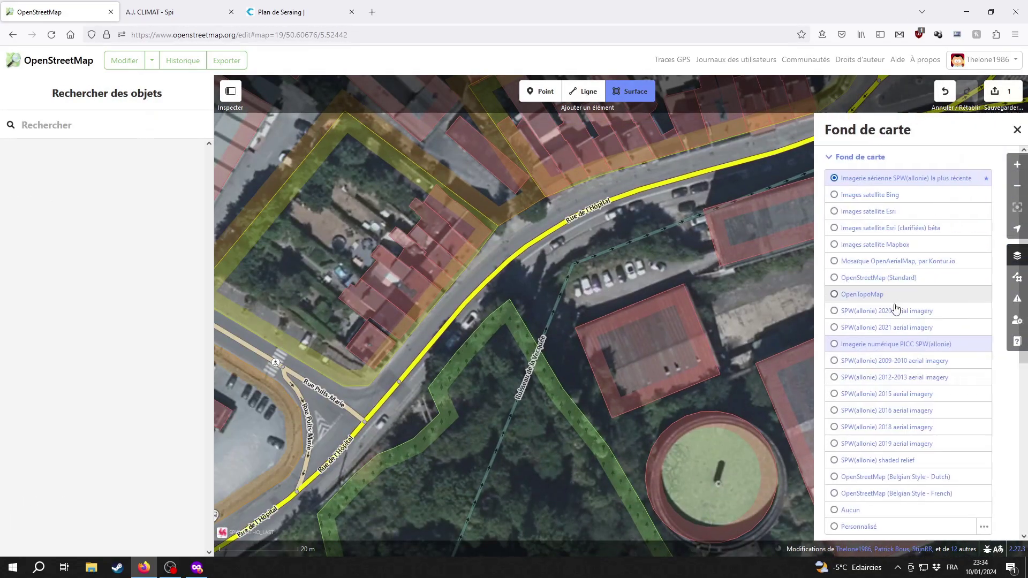
click(904, 345)
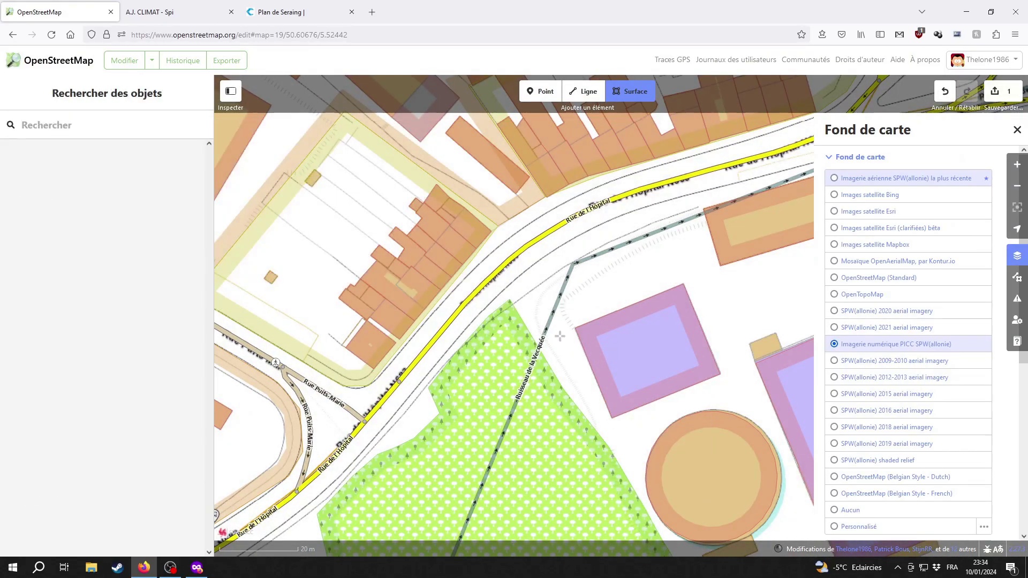
scroll(529, 294, up, 2)
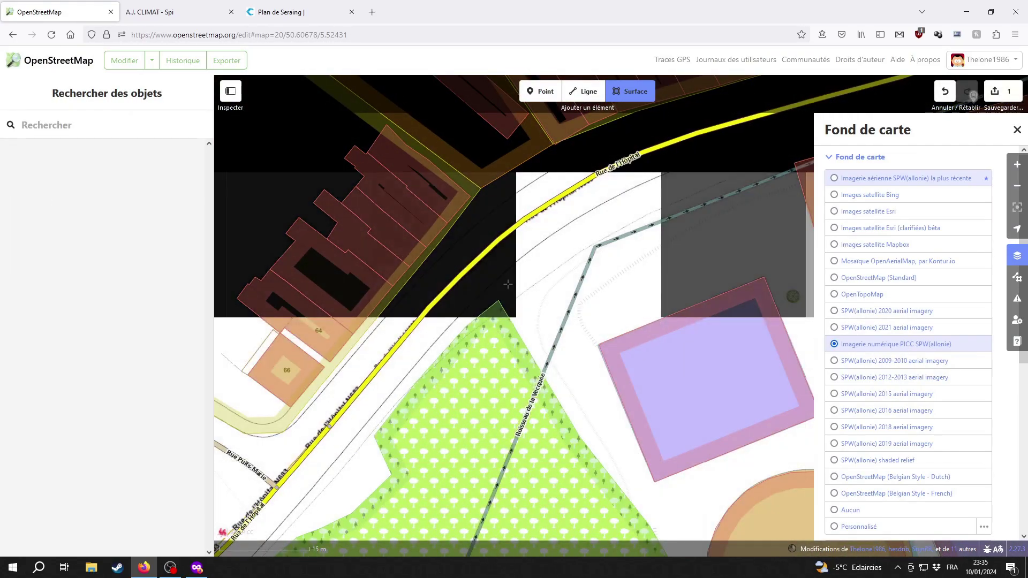
drag(703, 253, 681, 262)
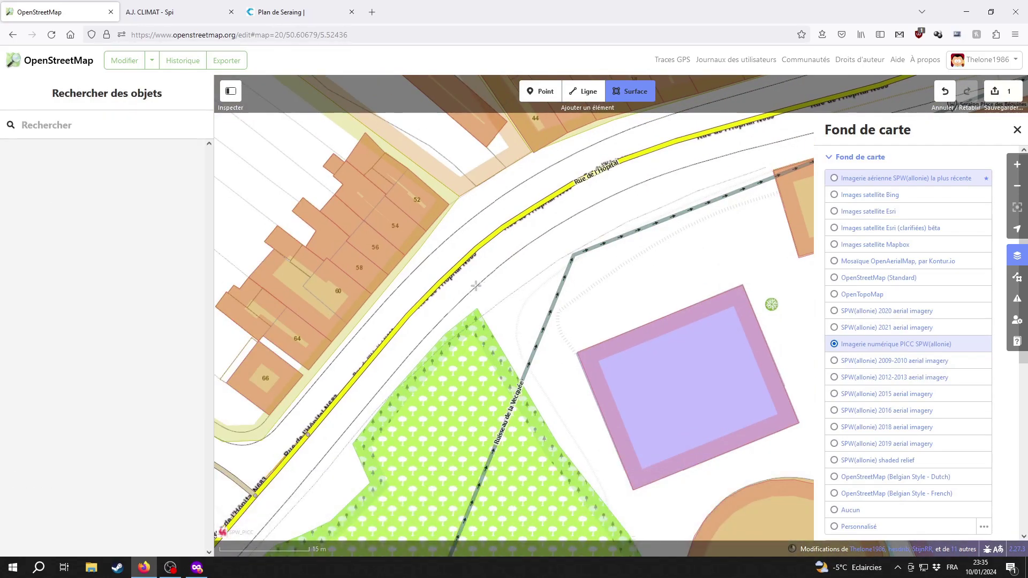
drag(629, 508, 560, 324)
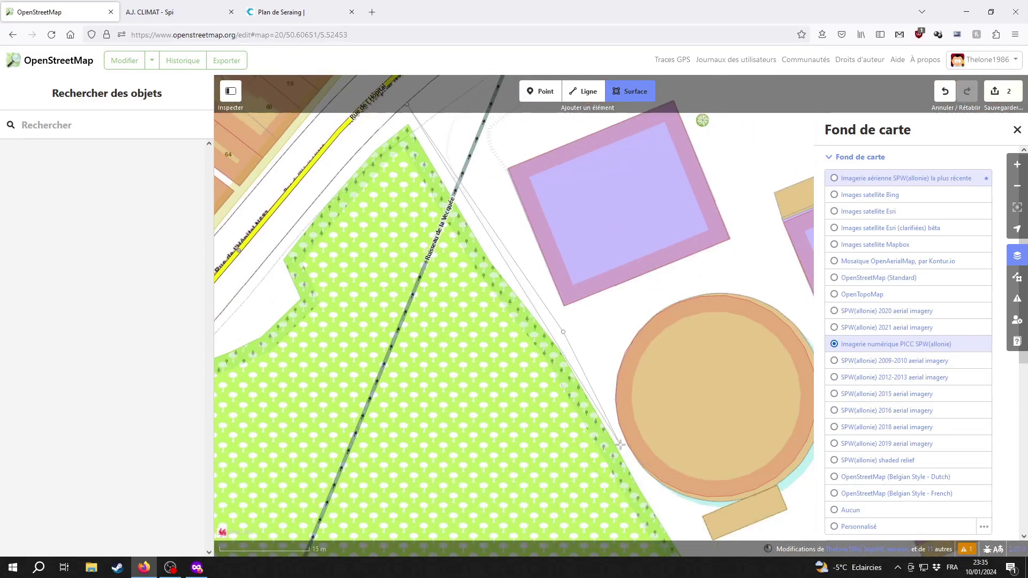
drag(655, 495, 586, 341)
click(635, 422)
drag(672, 444, 475, 420)
scroll(613, 435, down, 5)
Step: Continue the area over the latest SPW aerial imagery around the site's southern corner and up to the corner east of the large building
click(888, 178)
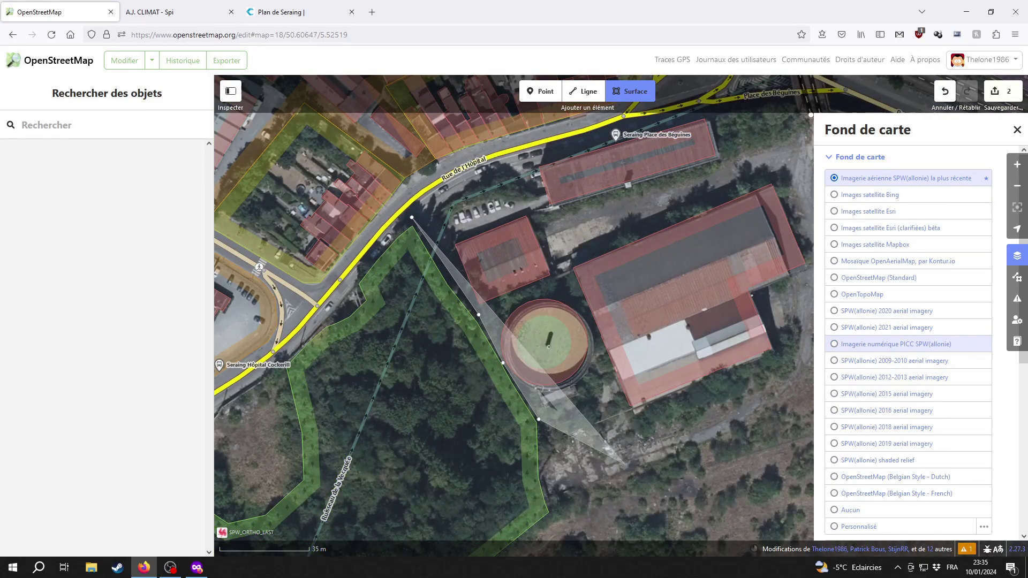
drag(623, 461, 565, 365)
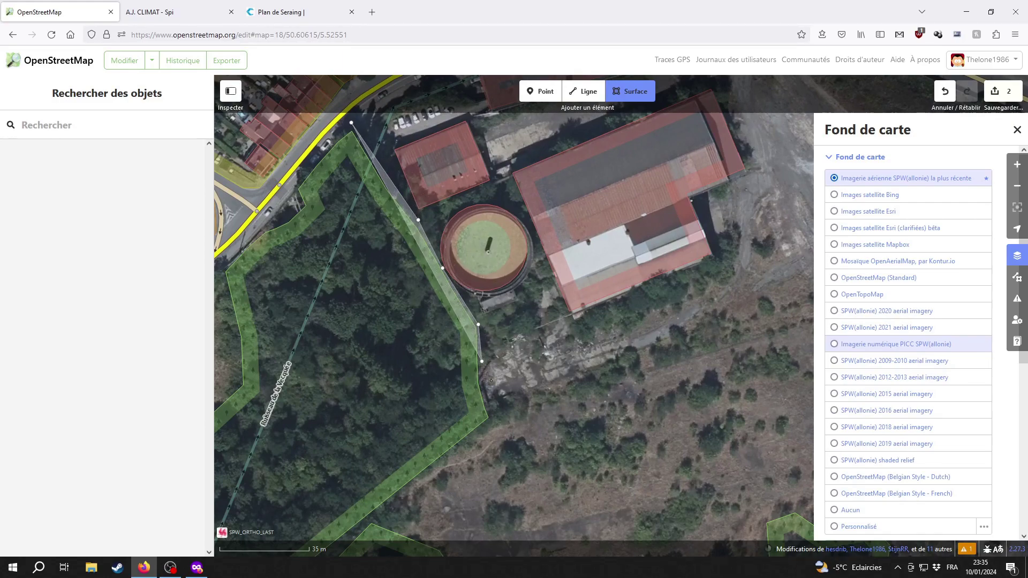
click(491, 407)
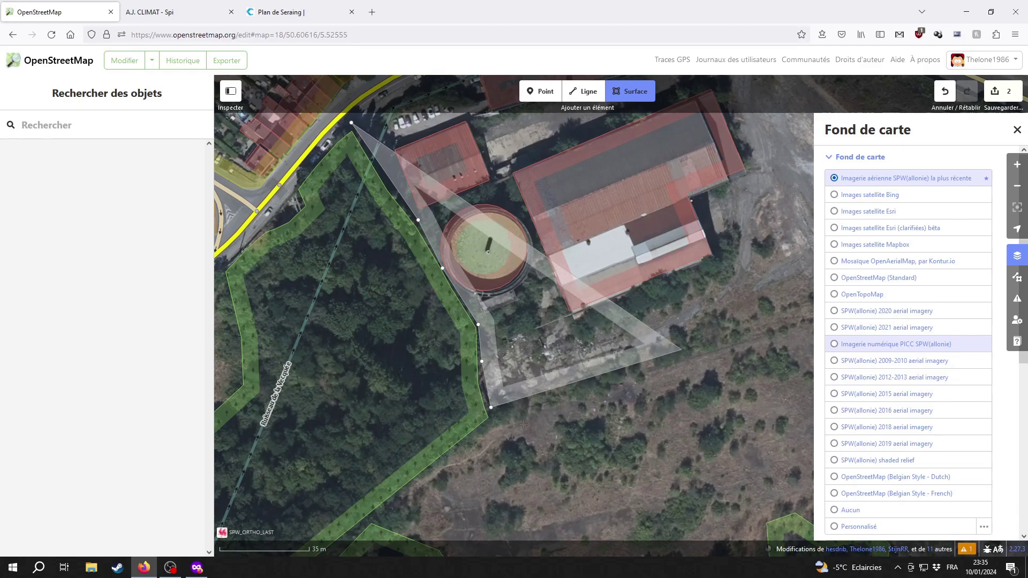
drag(681, 350, 507, 436)
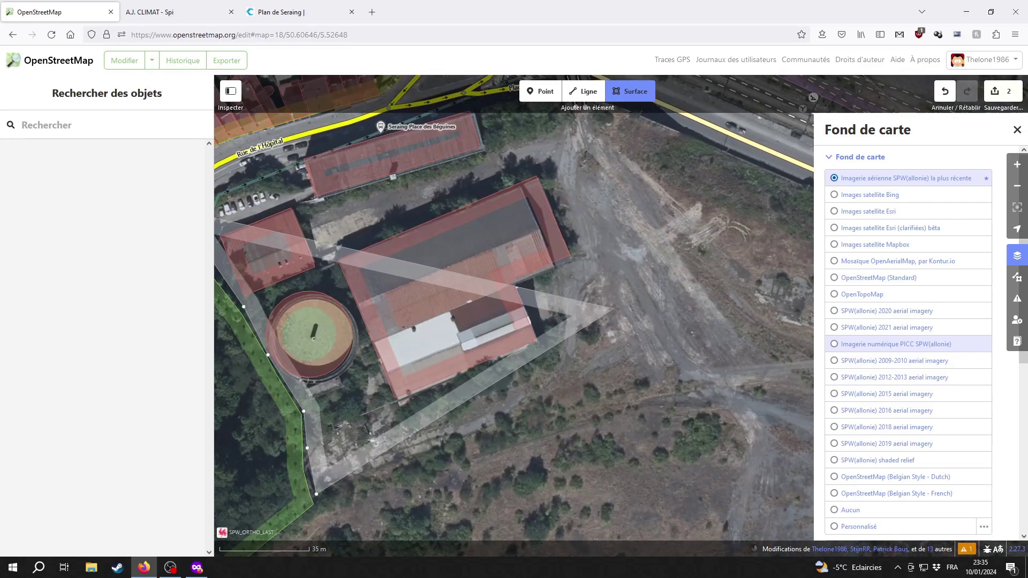
drag(588, 177, 669, 386)
Step: Extend the area to a northeastern corner beside Place des Béguines, placing it with the PICC background
scroll(577, 279, up, 3)
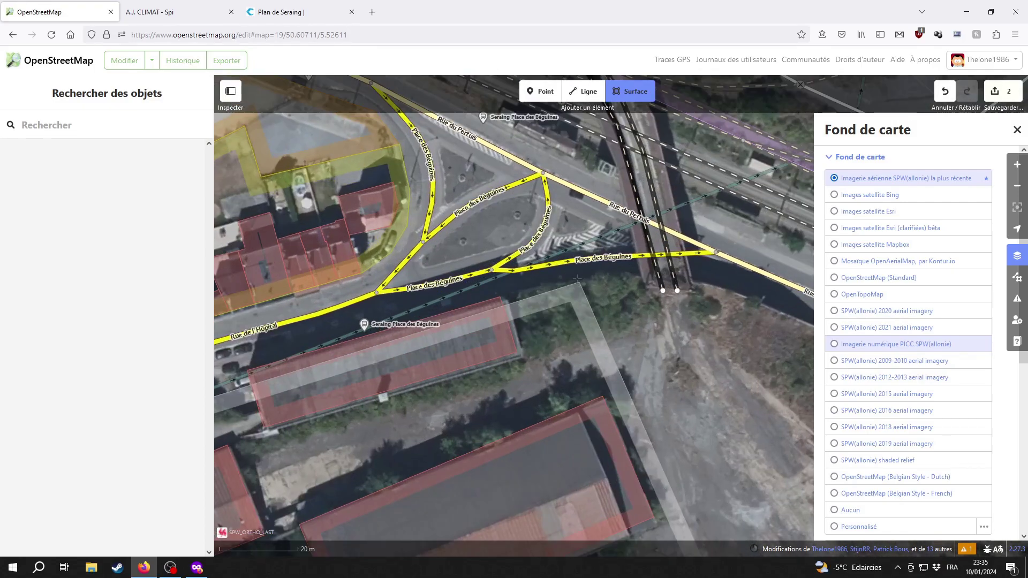
scroll(577, 279, up, 2)
click(909, 344)
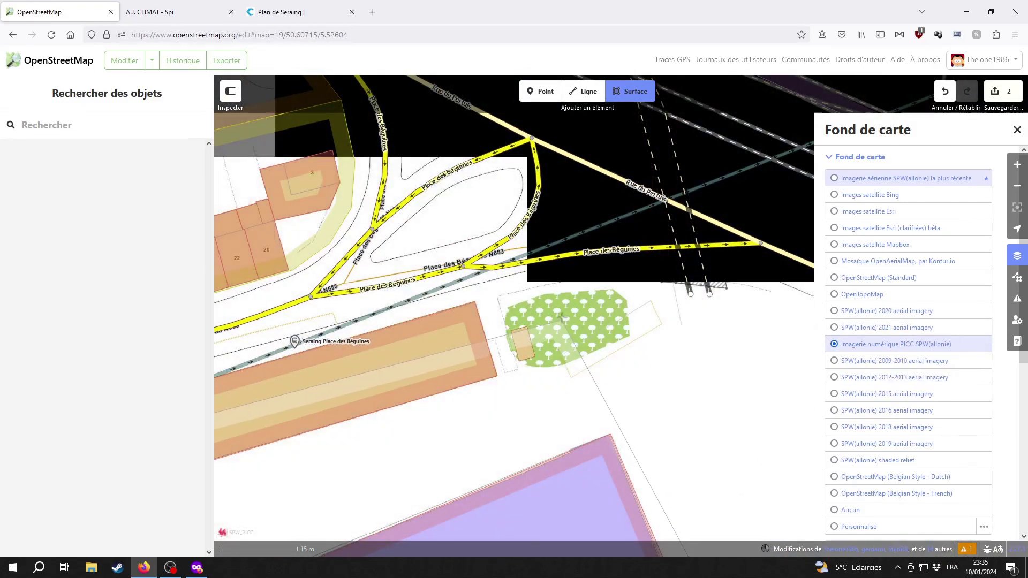
scroll(563, 319, up, 2)
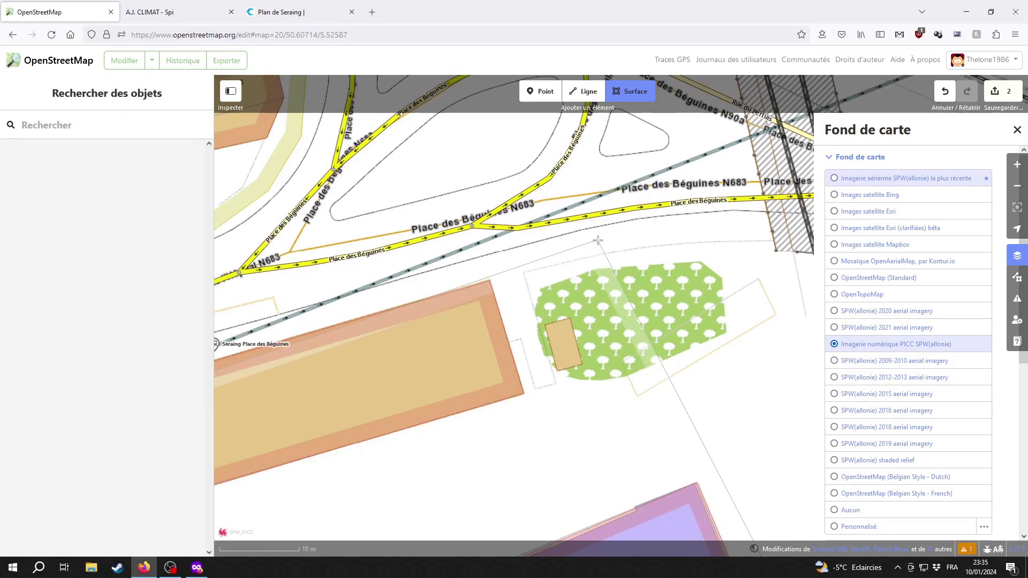
key(Return)
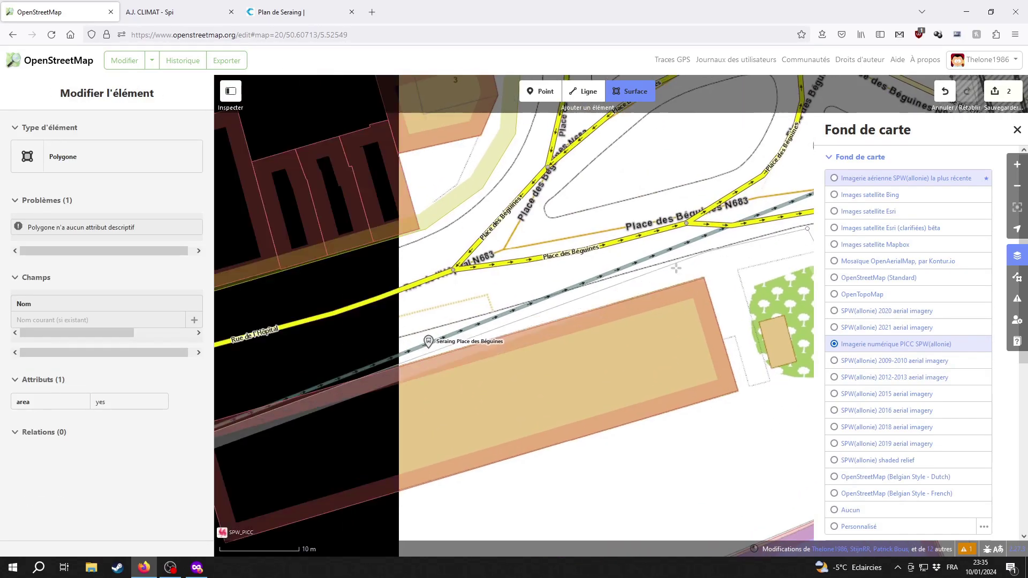
Step: Trace the area's northern edge along the PICC line of Rue de l'Hôpital and finish the polygon
click(385, 332)
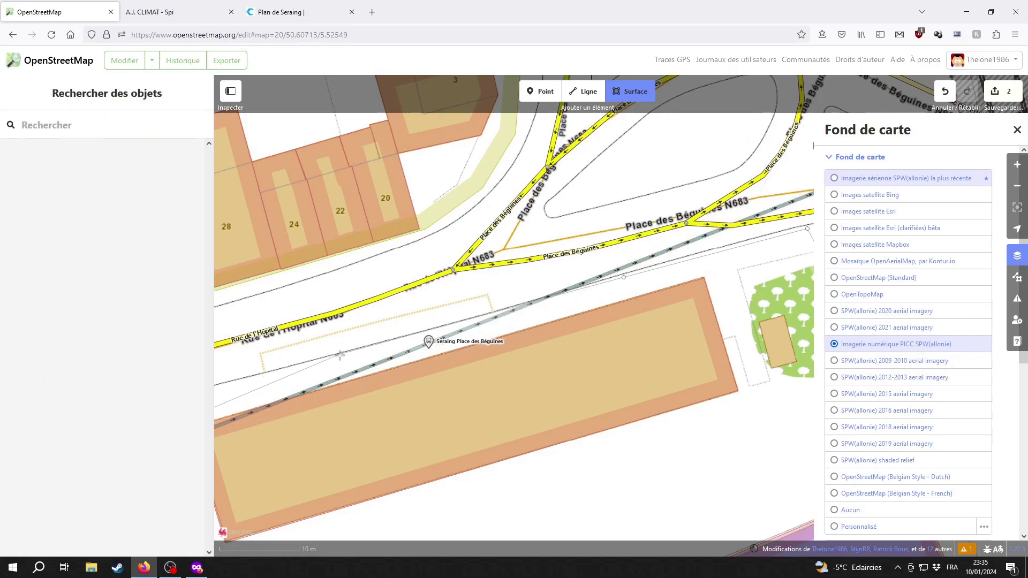
drag(342, 359, 543, 323)
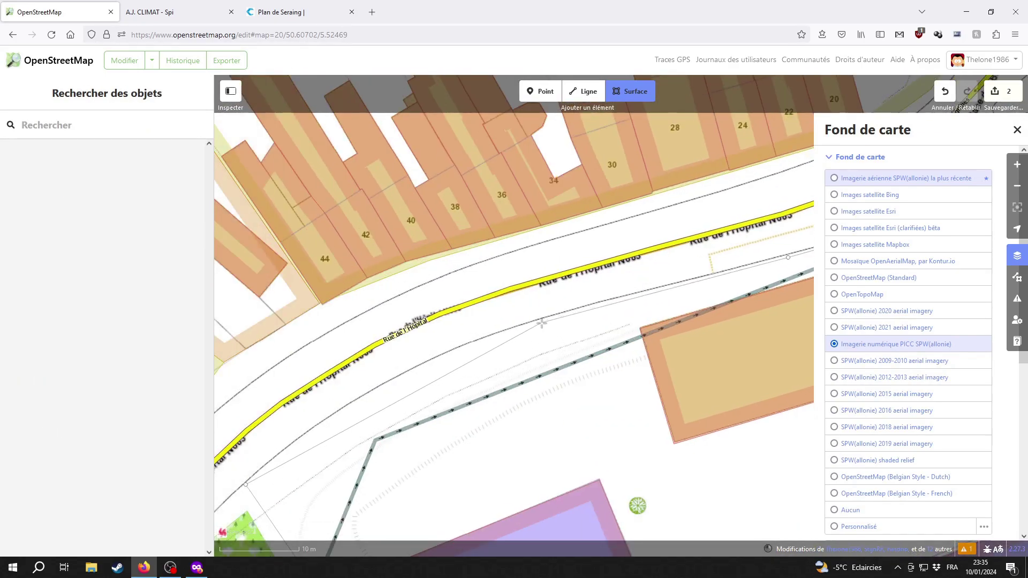
click(451, 356)
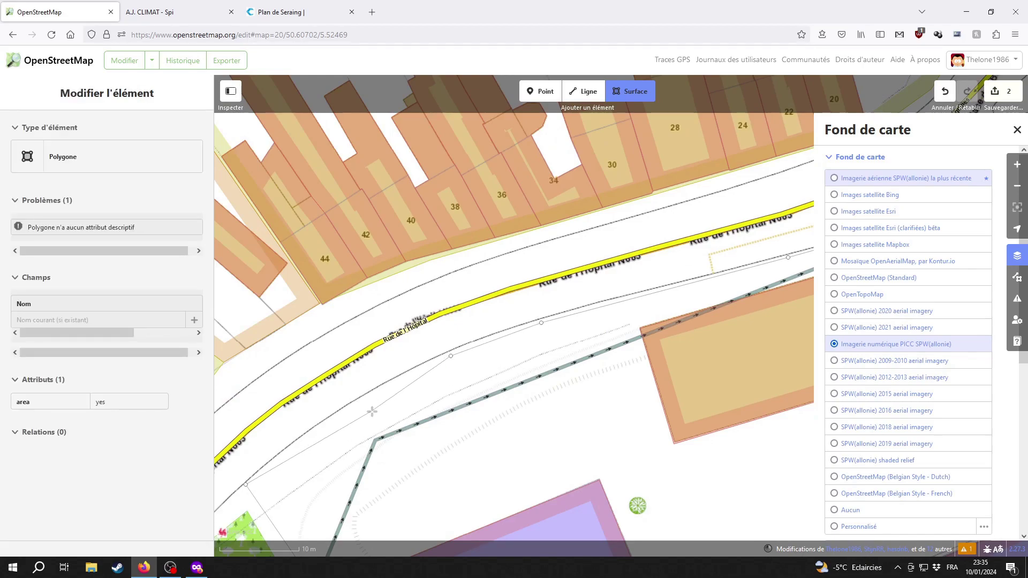
click(352, 408)
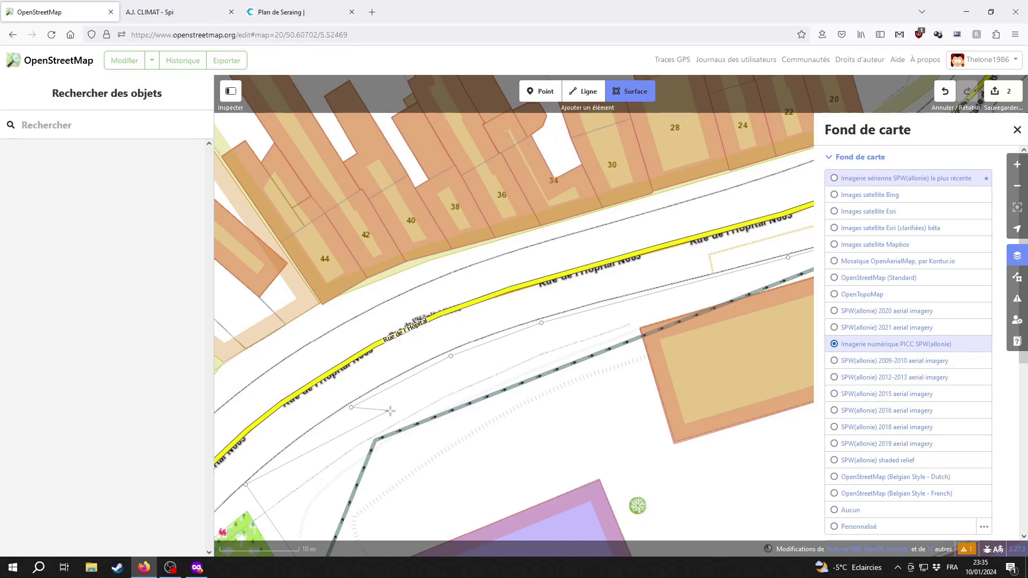
key(Return)
Step: Classify the new area as Zone industrielle among the land-use types, and deselect it
drag(489, 390, 344, 262)
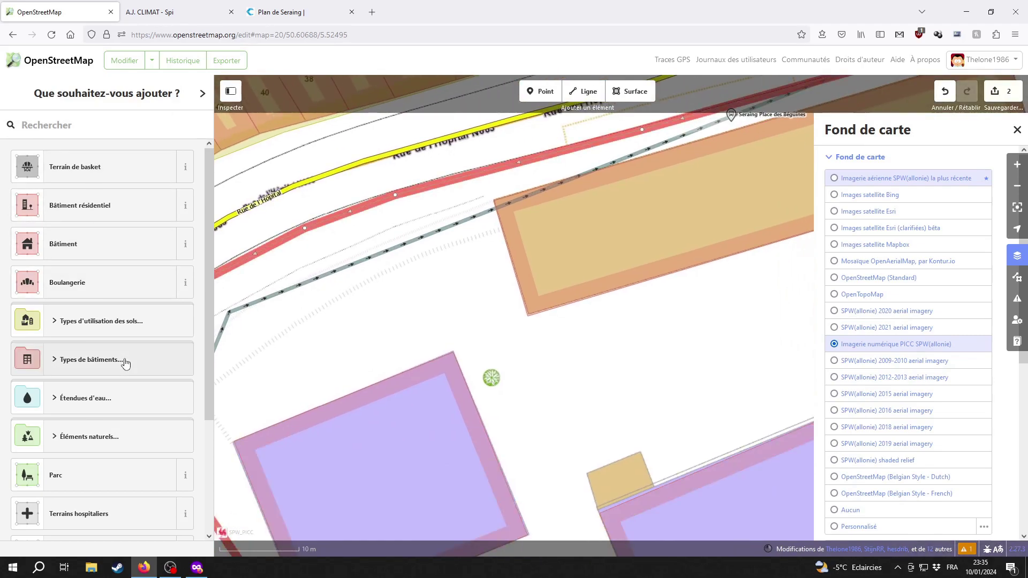
click(97, 315)
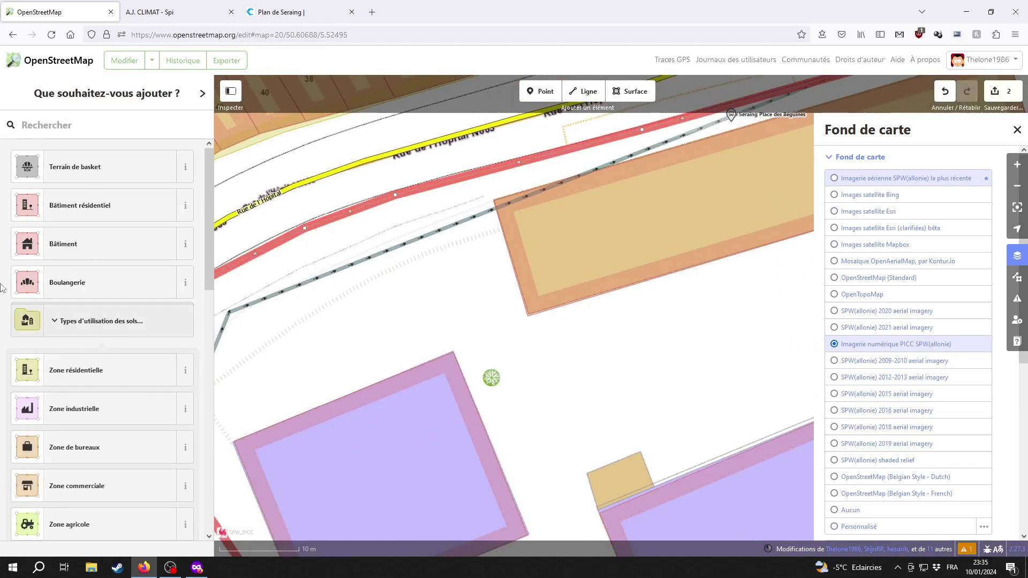
click(102, 313)
drag(592, 412, 517, 298)
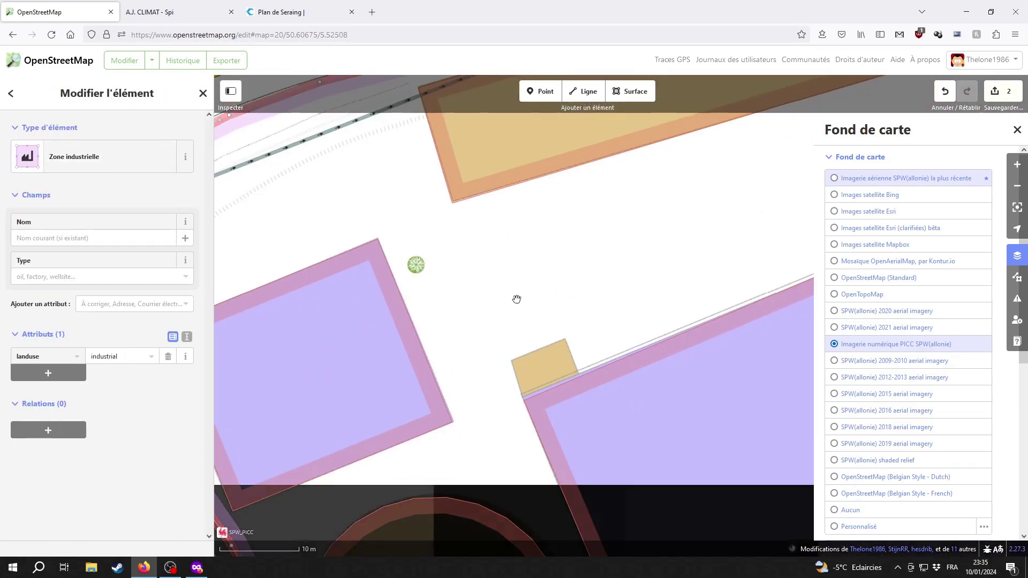
scroll(516, 299, down, 3)
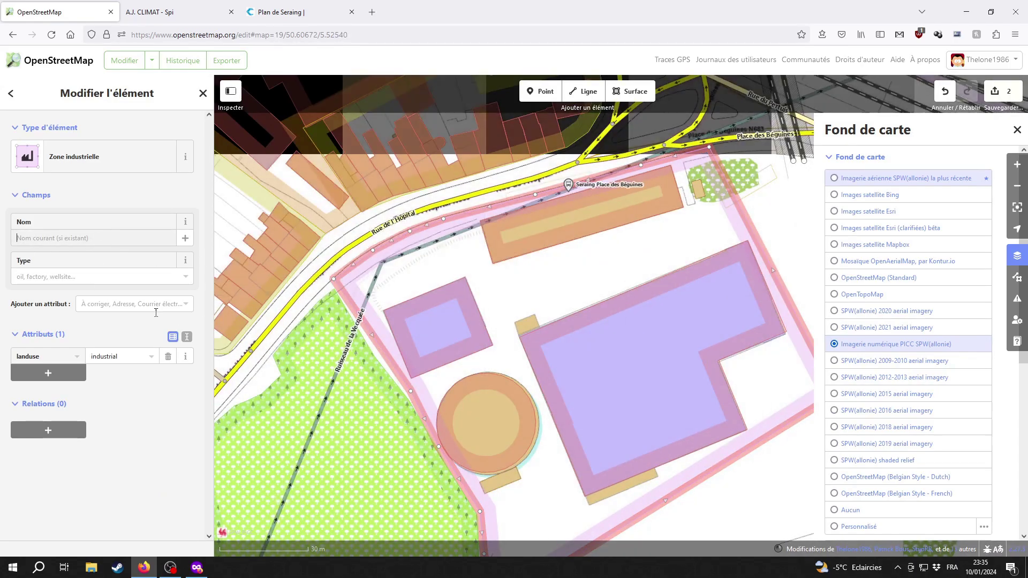
click(638, 385)
click(610, 390)
Step: Compare the buildings east of Rue Guillaume d'Orange with the Parc industriel du Haut-Pré on the Cartobel plan of Seraing
drag(610, 390, 566, 258)
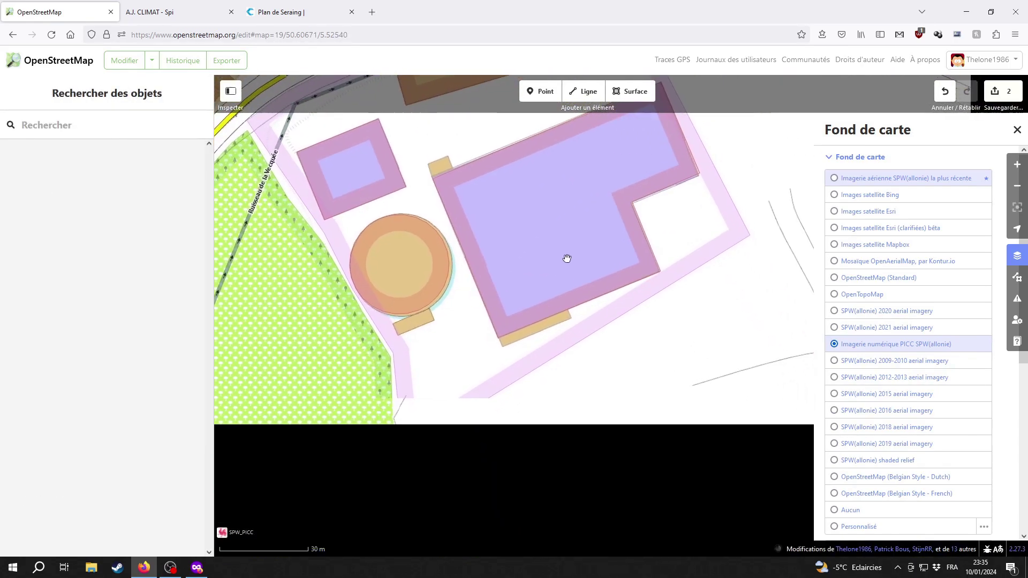
scroll(672, 449, down, 2)
drag(773, 493, 590, 300)
drag(627, 406, 603, 185)
click(534, 400)
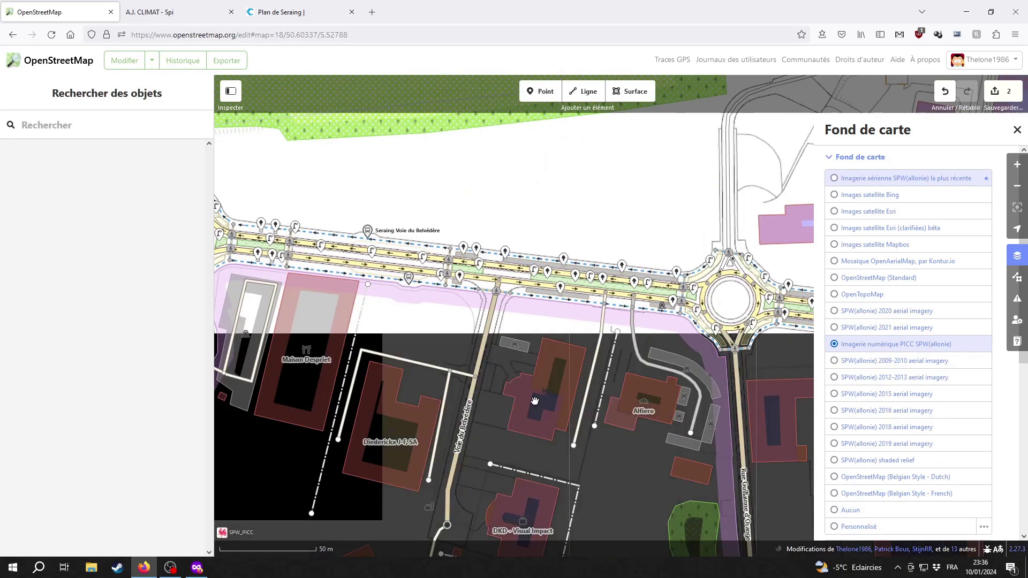
click(496, 440)
drag(495, 441, 528, 345)
drag(784, 396, 488, 374)
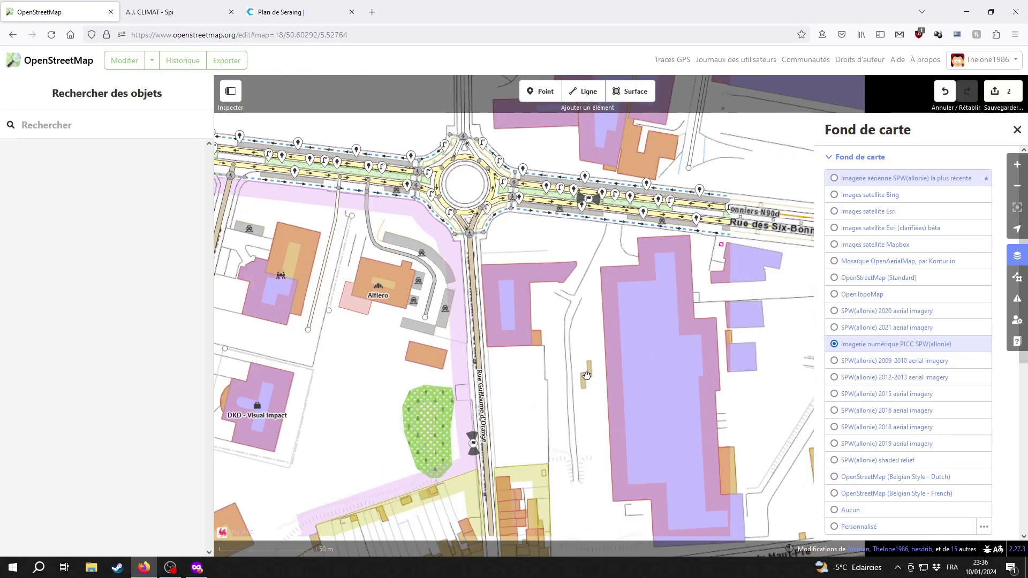
drag(683, 371, 458, 385)
drag(651, 378, 577, 323)
click(434, 270)
key(ctrl+3)
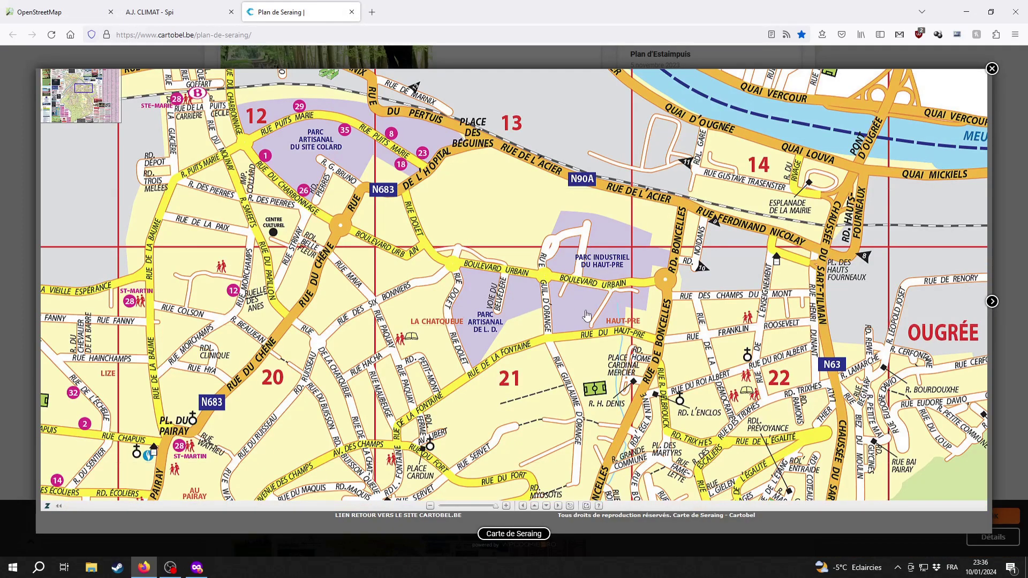
key(ctrl+1)
click(651, 416)
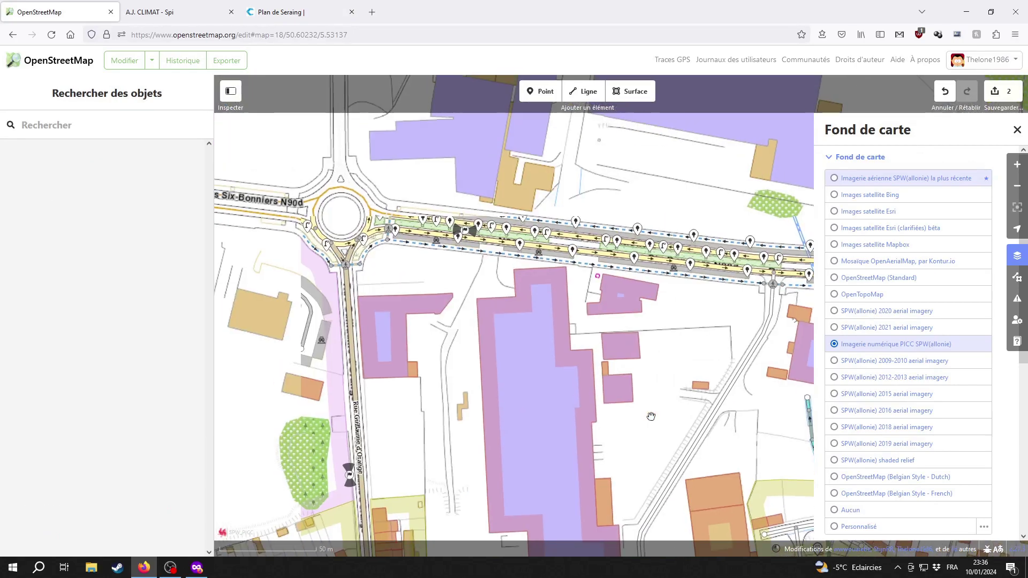
Step: Compare the industrial buildings north of the N900 on the PICC background and the 2020, 2019 and most recent SPW aerial imagery
drag(620, 116, 542, 423)
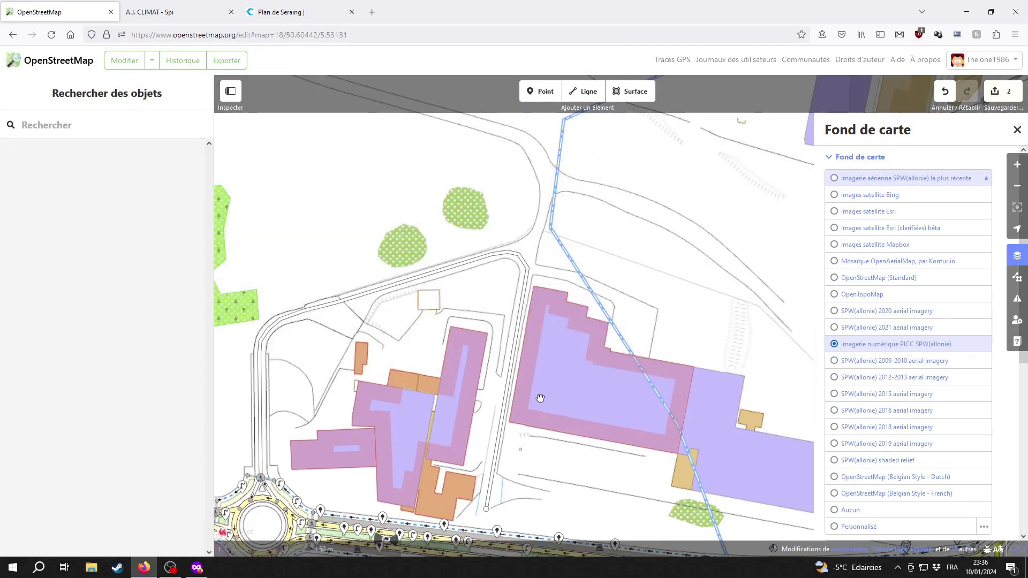
click(880, 178)
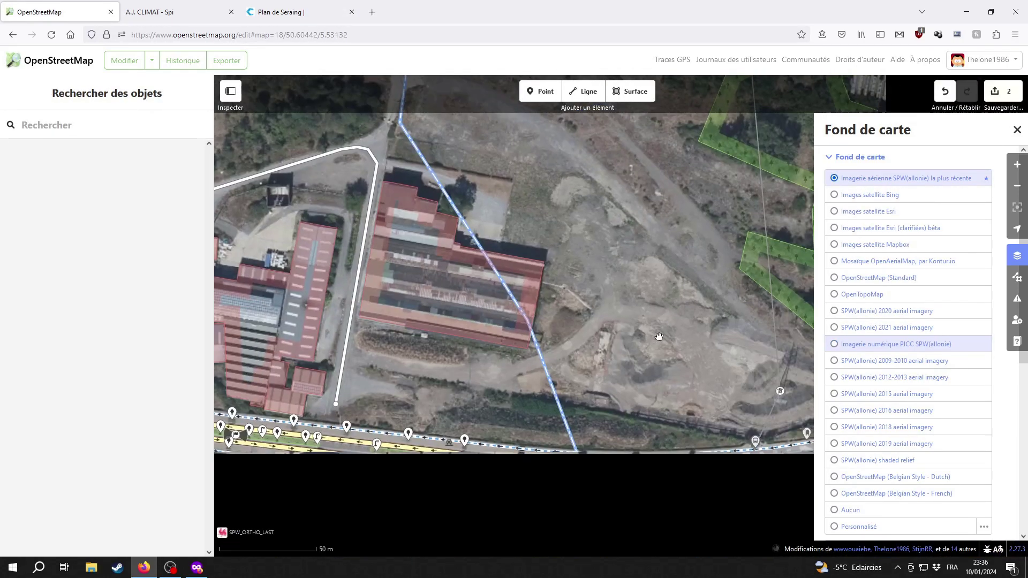
click(891, 341)
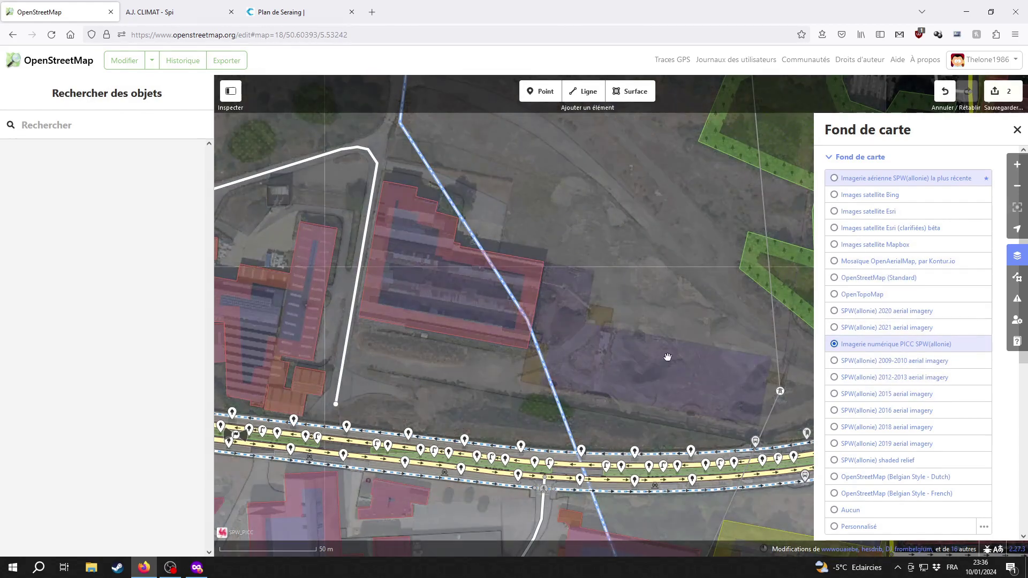
click(907, 312)
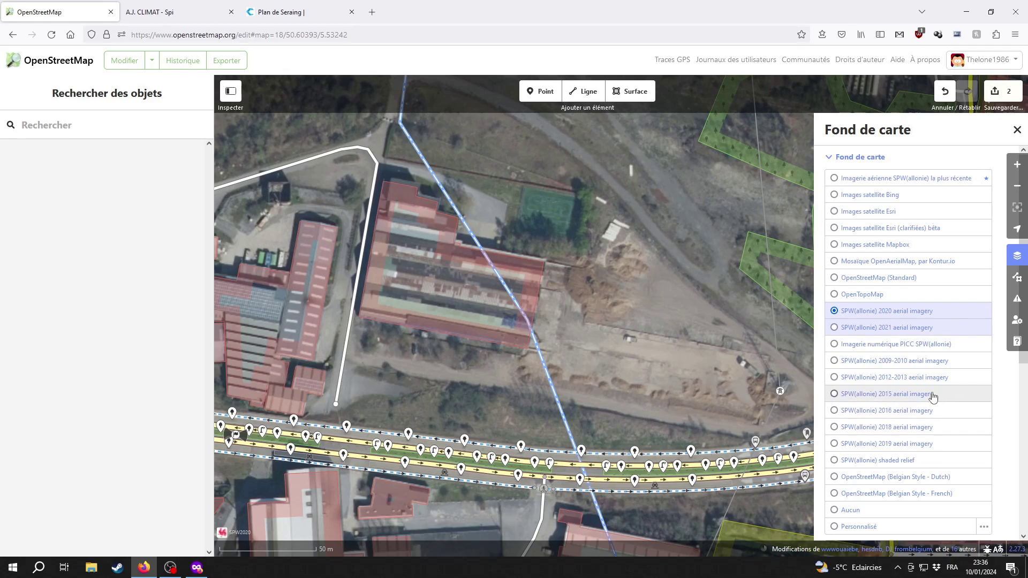
click(920, 445)
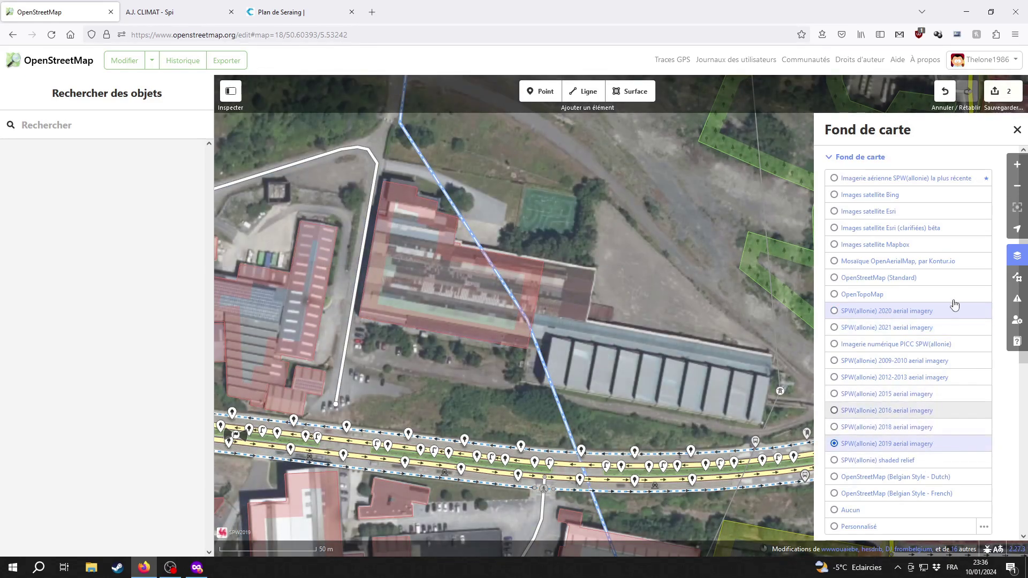
click(930, 180)
Step: Examine the industrial buildings on both sides of the boulevard down to Rue du Haut Pré, checking their extent against the Cartobel plan
drag(323, 334, 449, 343)
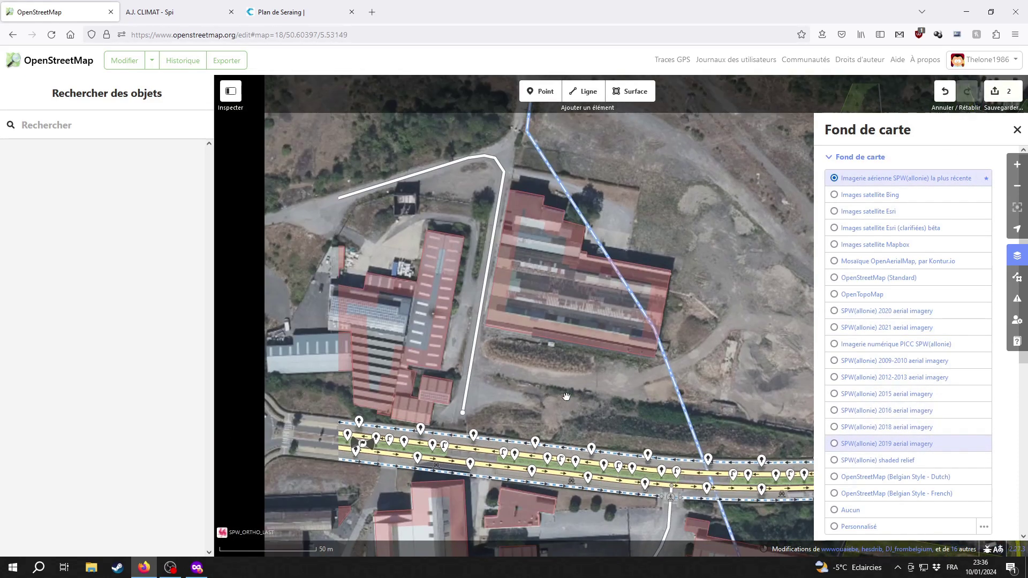
drag(386, 313, 535, 337)
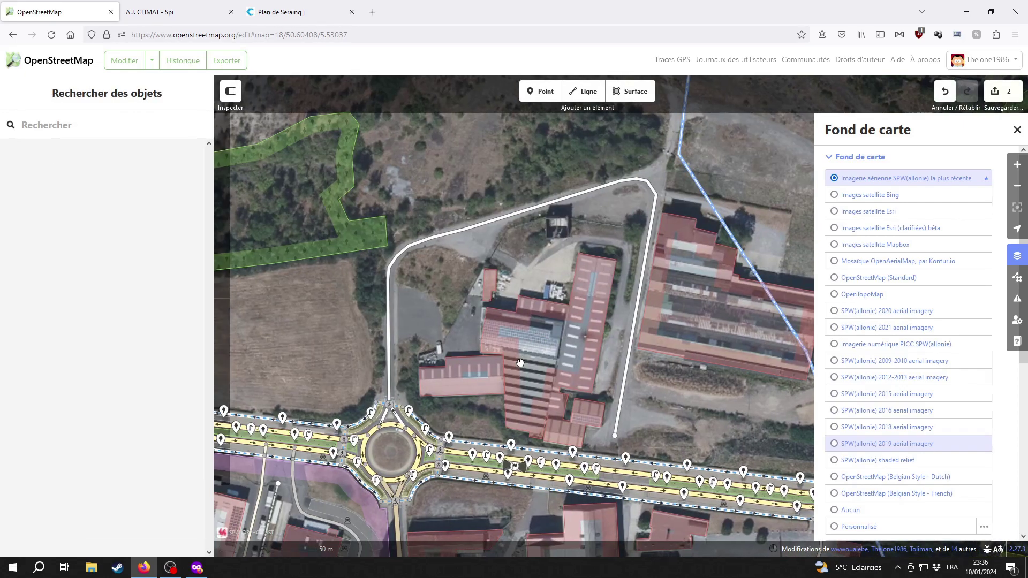
scroll(523, 374, down, 1)
drag(621, 529, 594, 307)
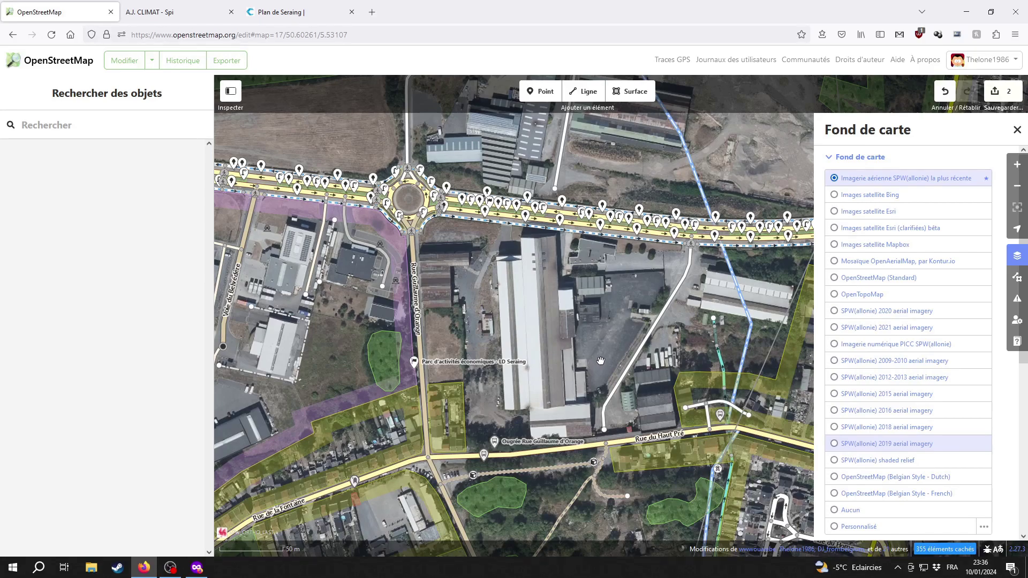
scroll(601, 361, up, 1)
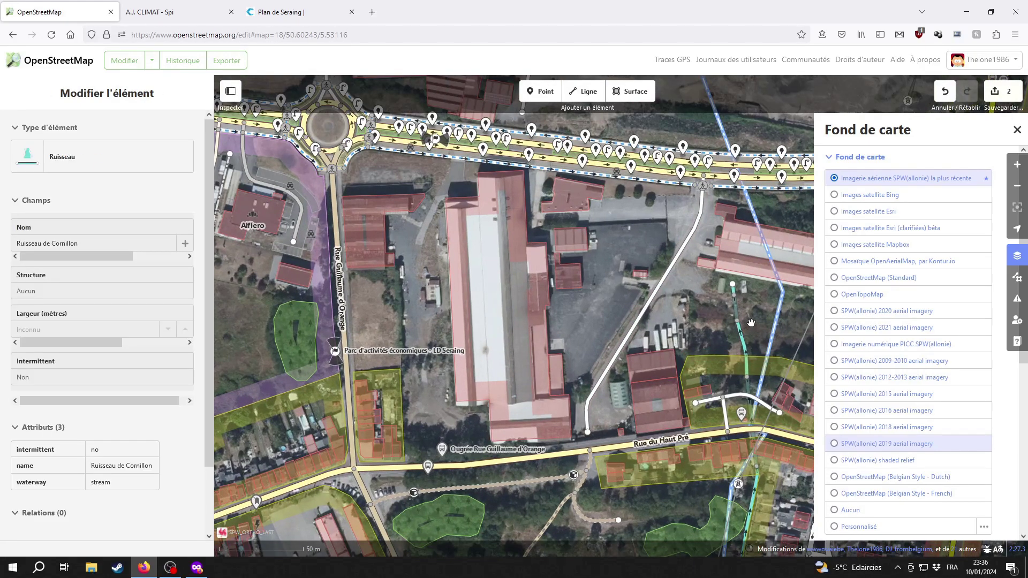
scroll(592, 329, up, 1)
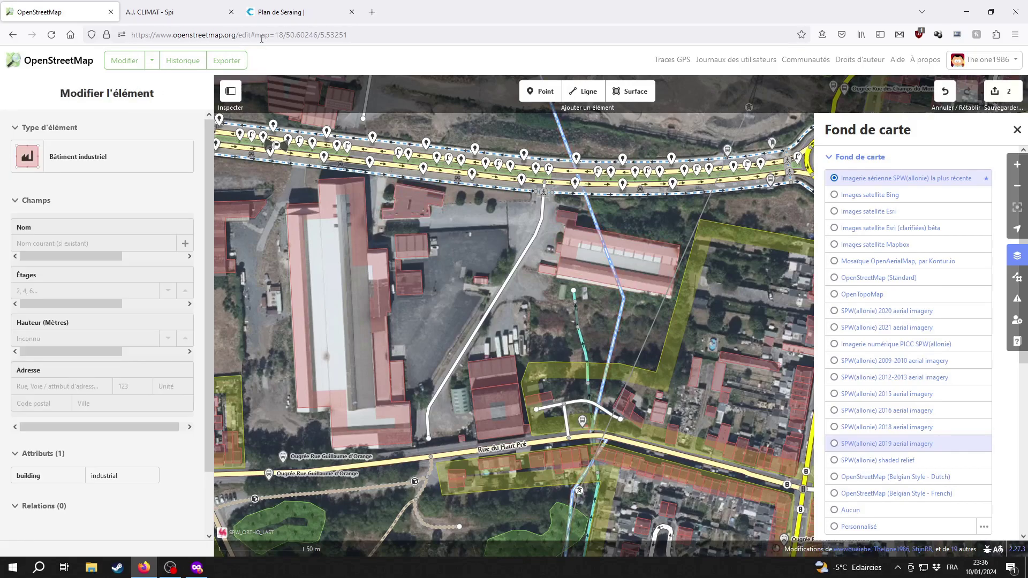
key(ctrl+shift+Tab)
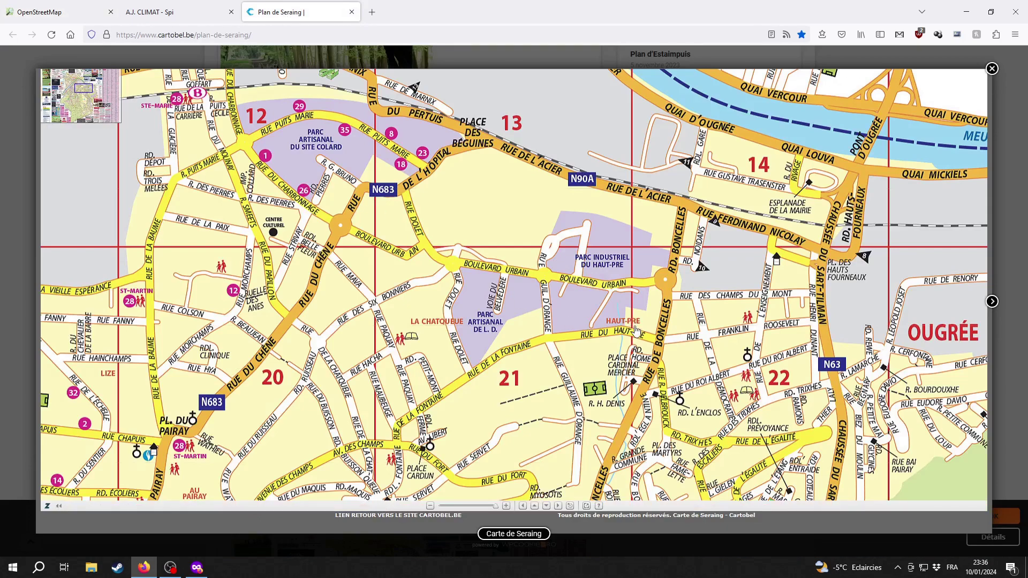
Step: Compare the land north of the boulevard towards Rue de Boncelles with the Parc industriel du Haut-Pré outline on the Cartobel plan
drag(692, 142, 584, 344)
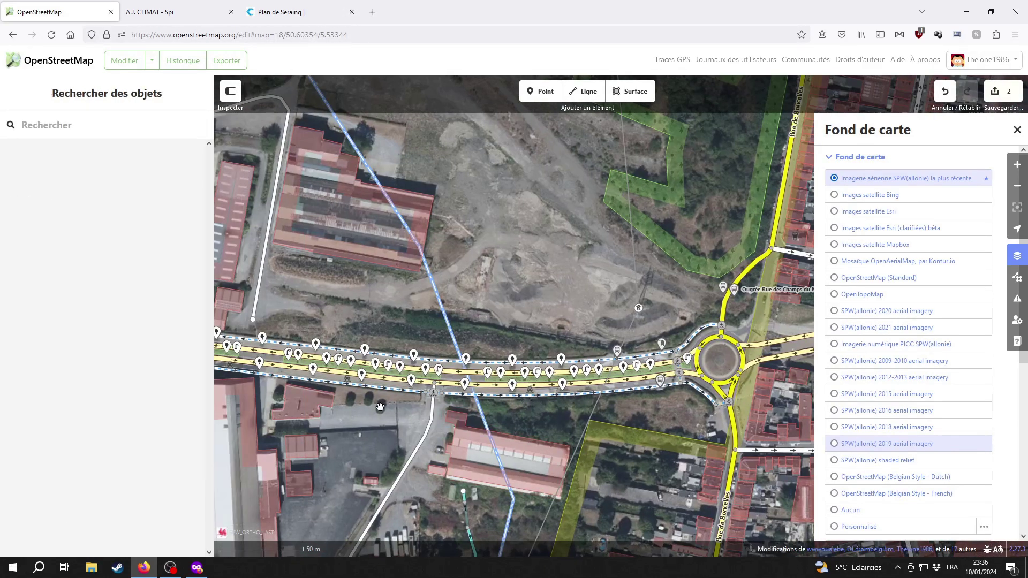
drag(377, 325, 428, 267)
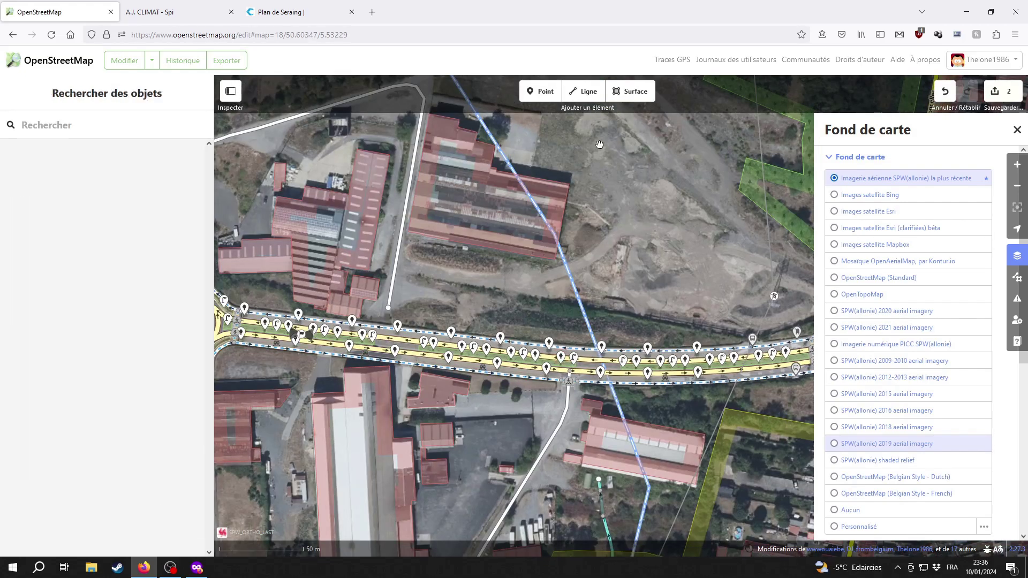
drag(374, 107, 416, 299)
drag(809, 377, 540, 341)
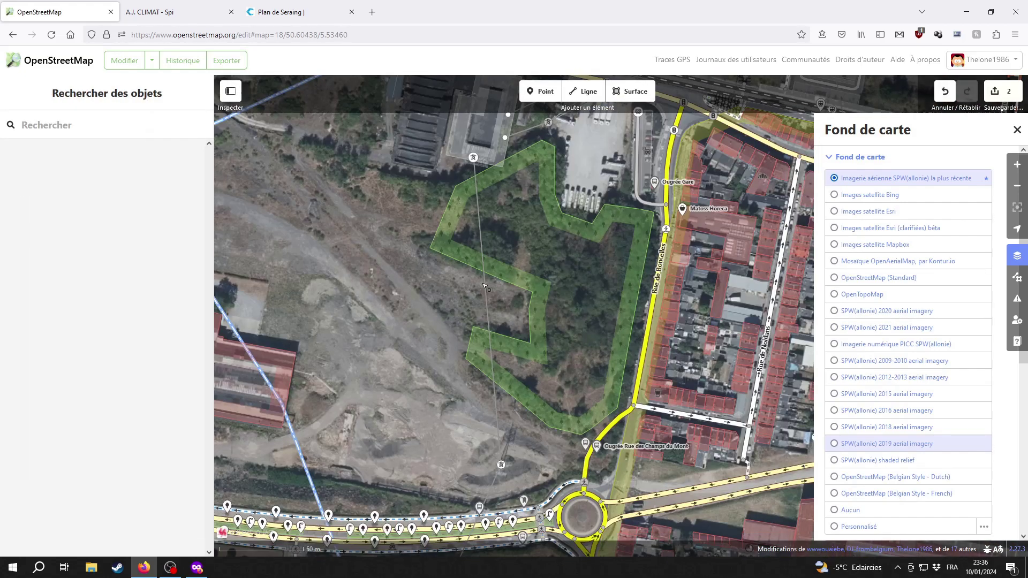
click(267, 11)
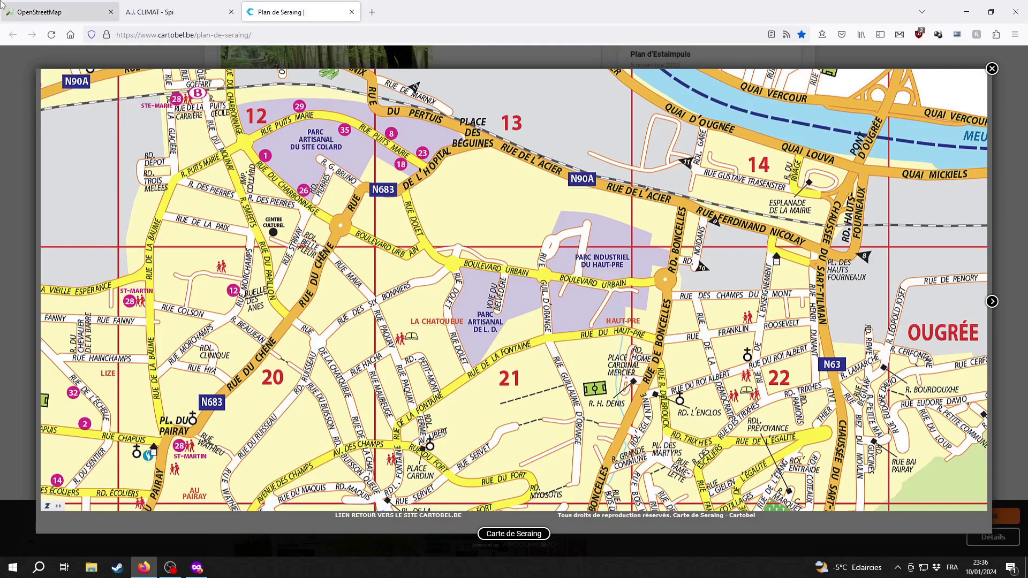
key(ctrl+Tab)
drag(580, 386, 587, 295)
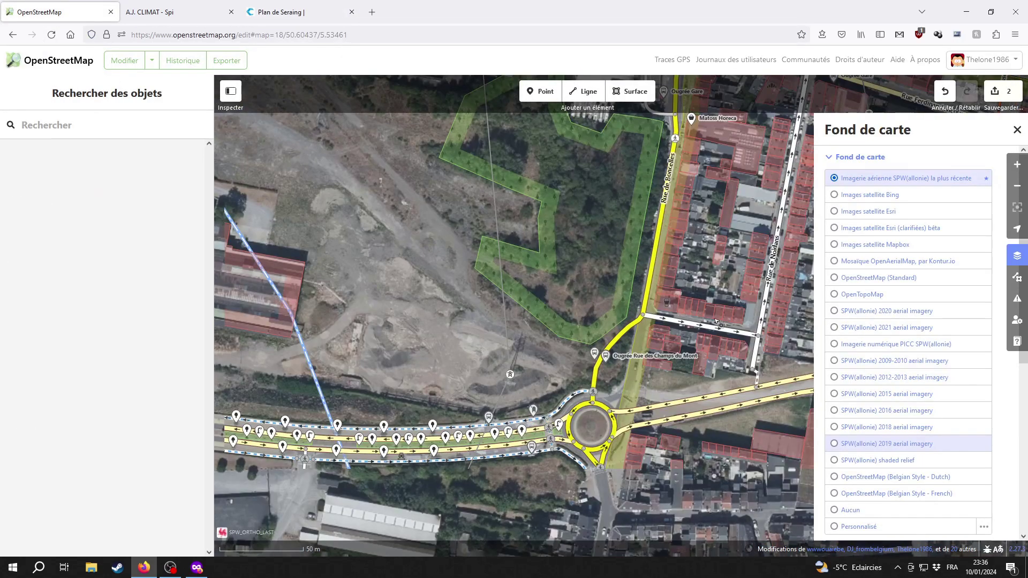
drag(377, 272, 521, 364)
drag(493, 304, 411, 457)
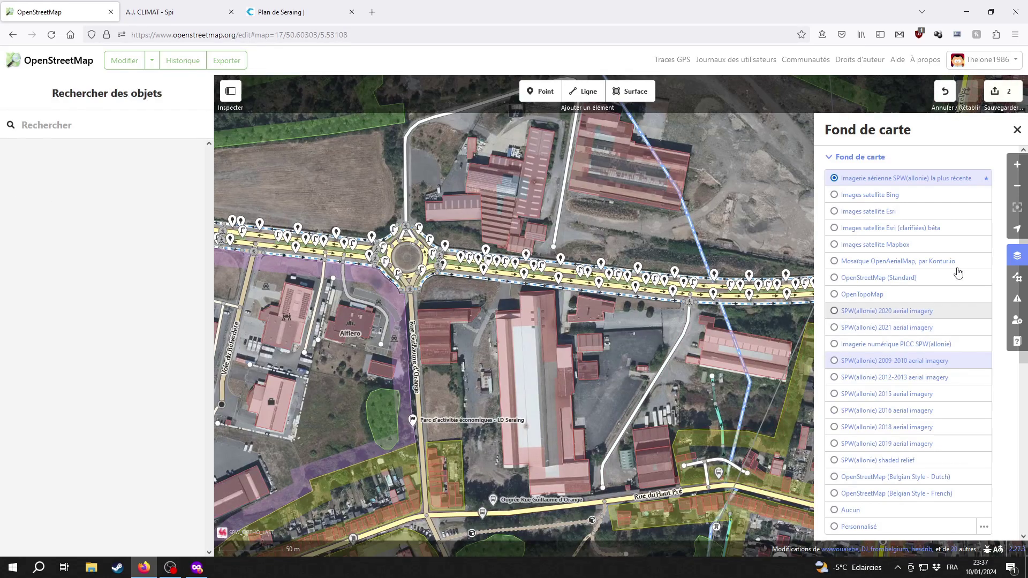
Step: Over the PICC background, trace a new area along the northern edge of the residential zone east of Rue Guillaume d'Orange
click(1017, 131)
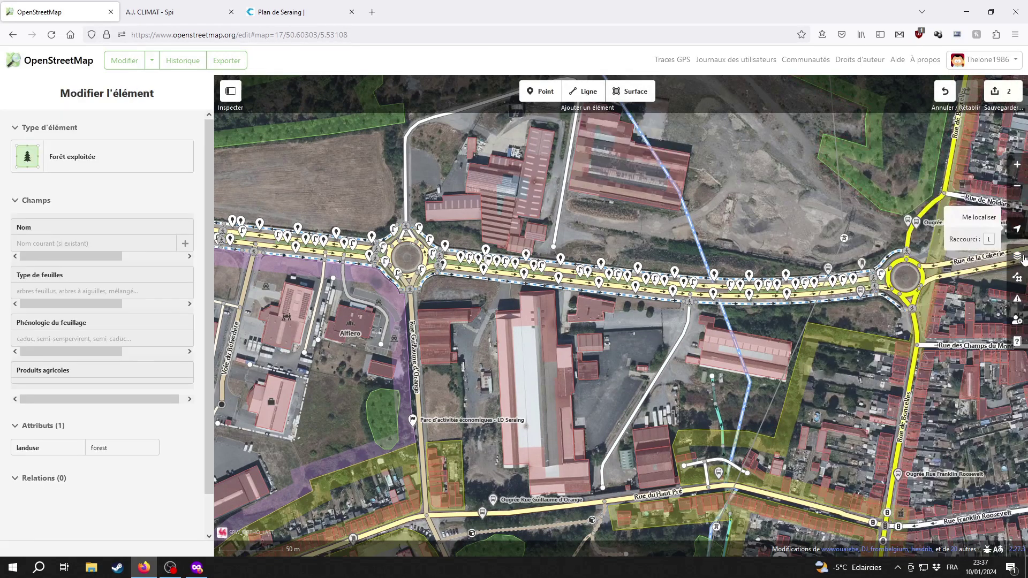
key(b)
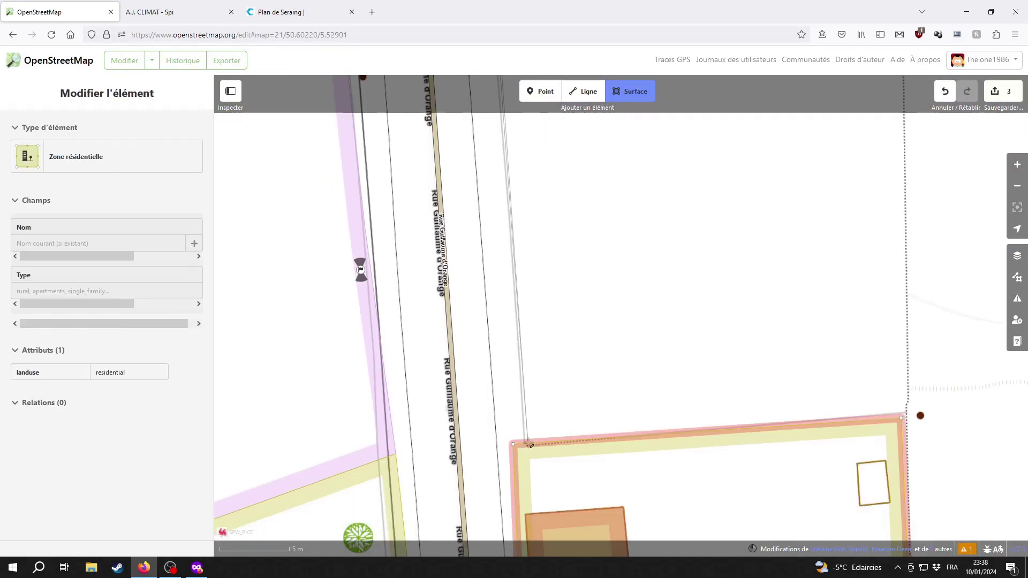
scroll(686, 380, down, 3)
drag(883, 374, 519, 444)
scroll(620, 449, up, 3)
click(619, 448)
Step: Extend the area eastward along Rue du Haut Pré and follow the western edge of the residential zone beside house number 89
click(786, 429)
drag(851, 401, 503, 410)
drag(910, 369, 494, 410)
drag(953, 343, 464, 420)
click(830, 378)
drag(771, 177, 688, 429)
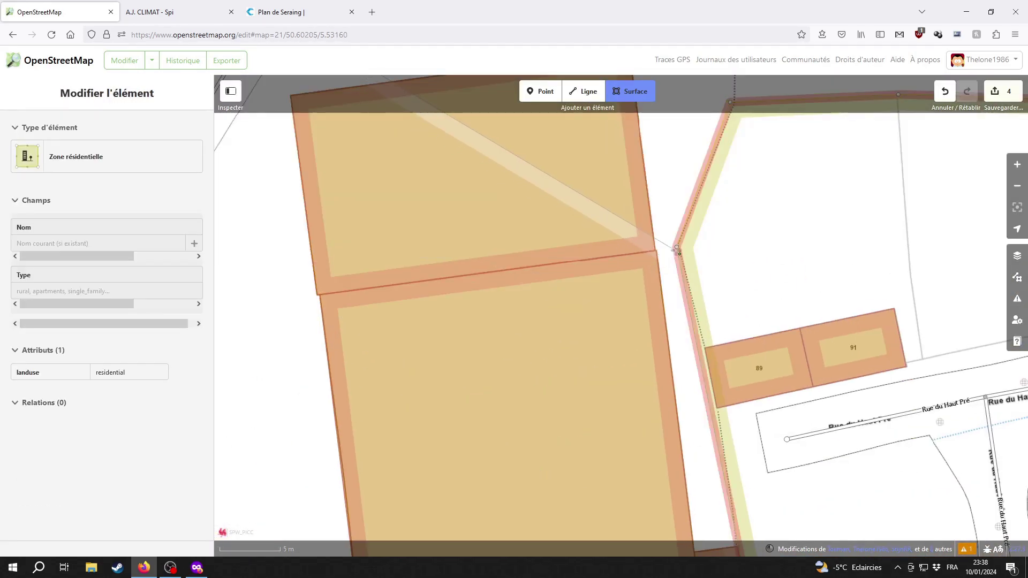
click(676, 252)
scroll(676, 253, down, 3)
drag(679, 214, 585, 424)
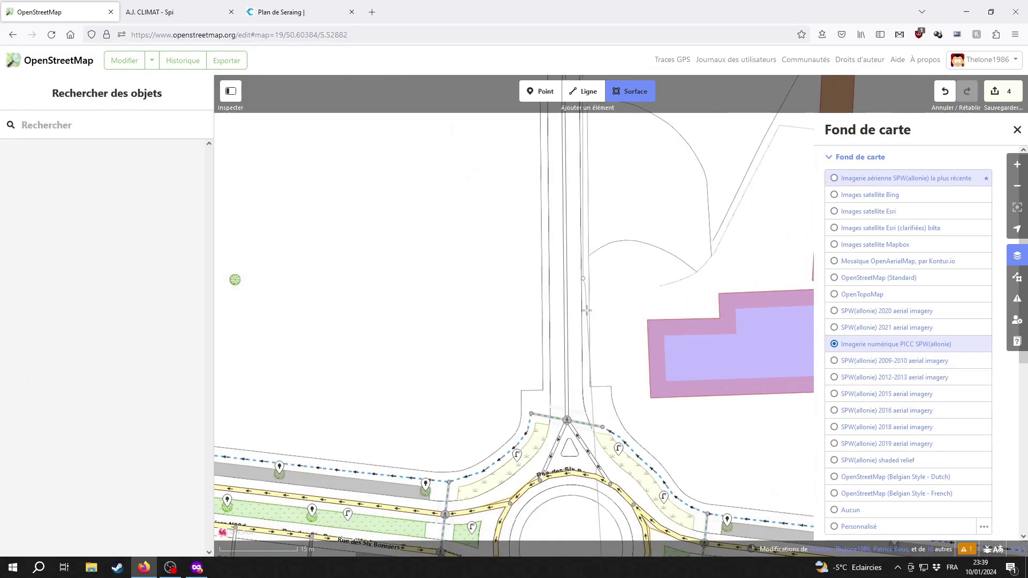
Step: Trace the area's western edge along the PICC lines around the east side of the Rue Guillaume d'Orange roundabout, and finish the polygon
drag(586, 311, 590, 205)
click(587, 281)
click(668, 359)
drag(668, 359, 631, 258)
click(645, 275)
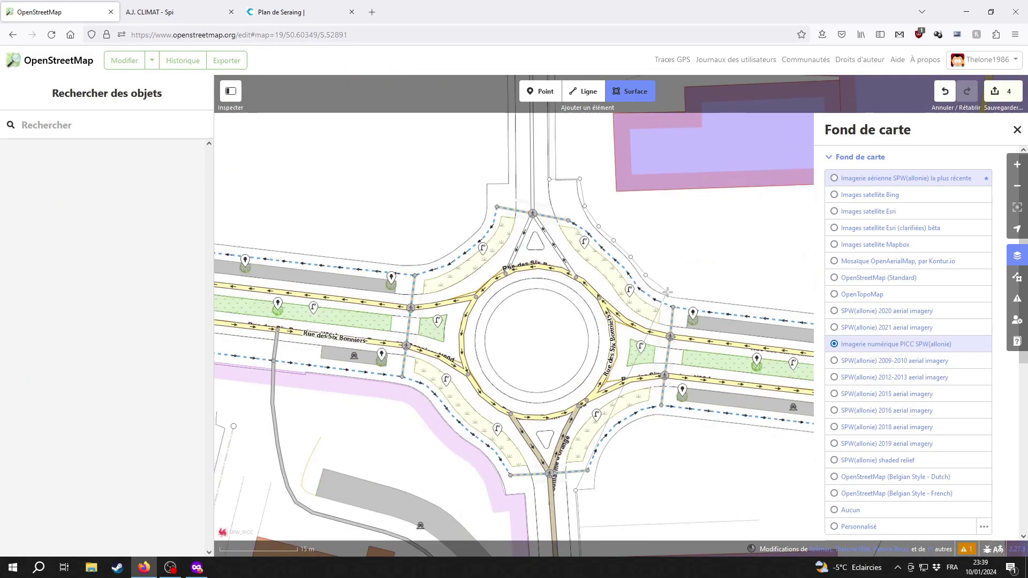
click(619, 433)
click(594, 488)
click(576, 490)
scroll(107, 375, down, 2)
drag(712, 509, 576, 418)
scroll(575, 418, down, 4)
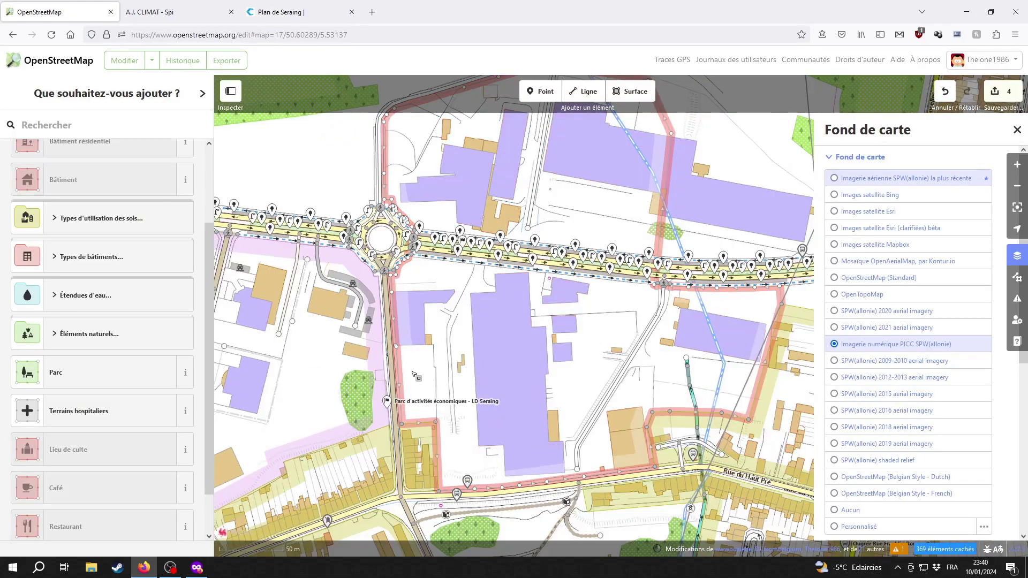
Step: Classify the new area as Zone industrielle, name it Parc Industriel du Haut-Pré, and deselect it
scroll(96, 246, up, 2)
click(80, 166)
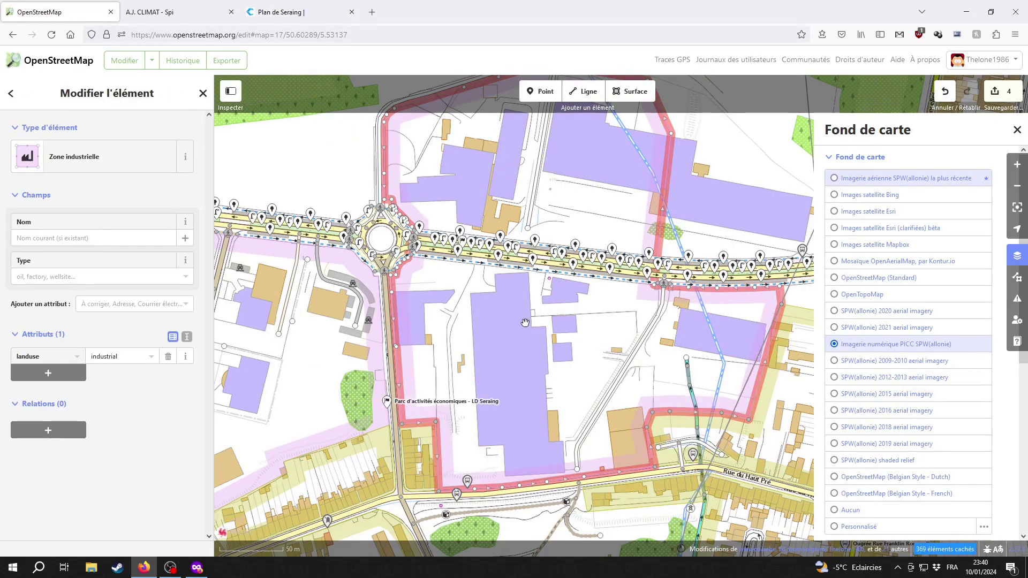
text(Parc Industriel du Haut-Pré)
key(Escape)
Step: Review the industrial zones mapped on both sides of Rue Guillaume d'Orange over the aerial imagery
drag(501, 312, 475, 426)
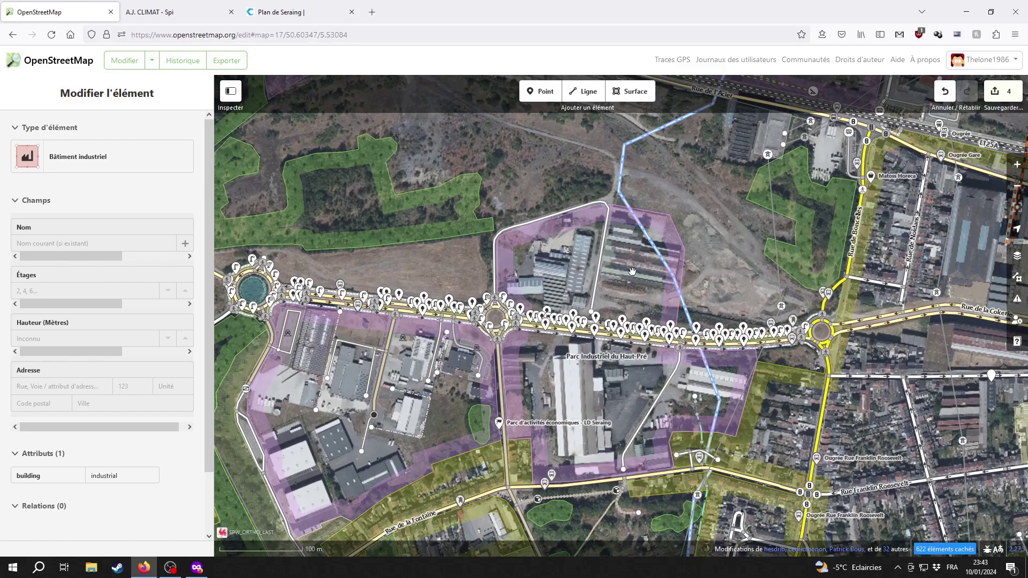
click(678, 299)
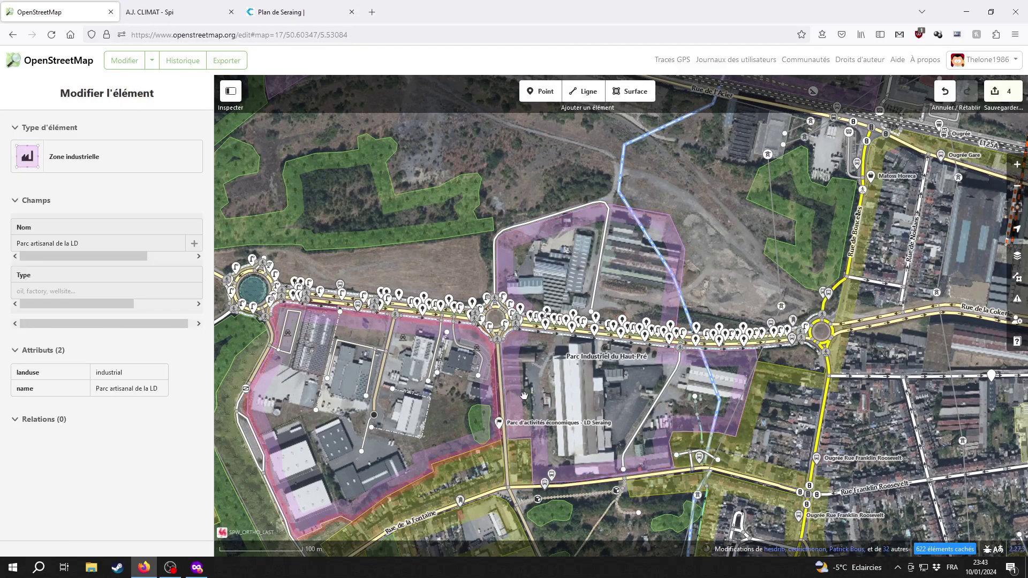
key(Escape)
click(699, 272)
key(Escape)
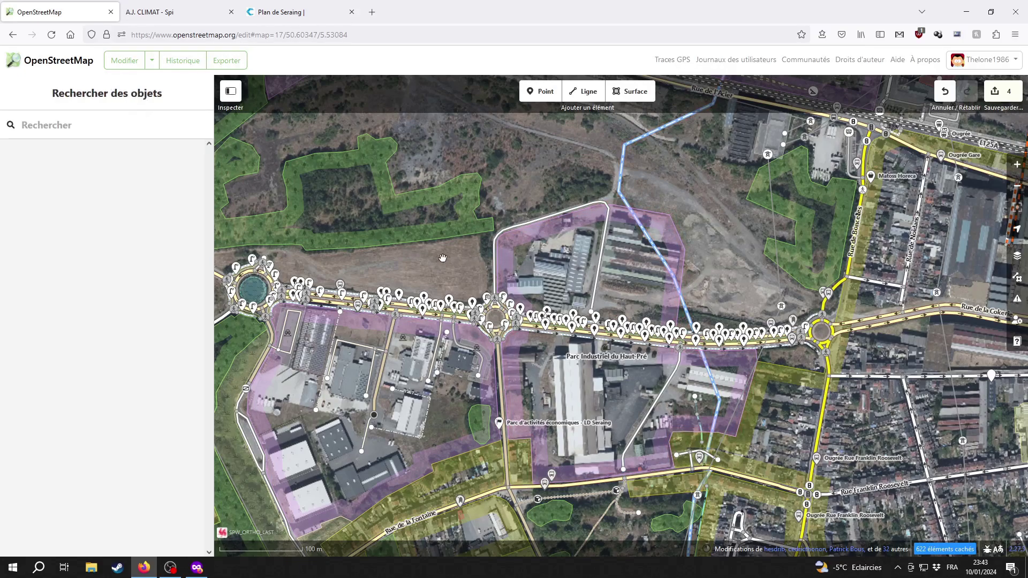
Step: Examine the undeveloped land and woods between the boulevard, Rue Dolet and Rue de l'Acier on the aerial imagery
drag(443, 260, 581, 337)
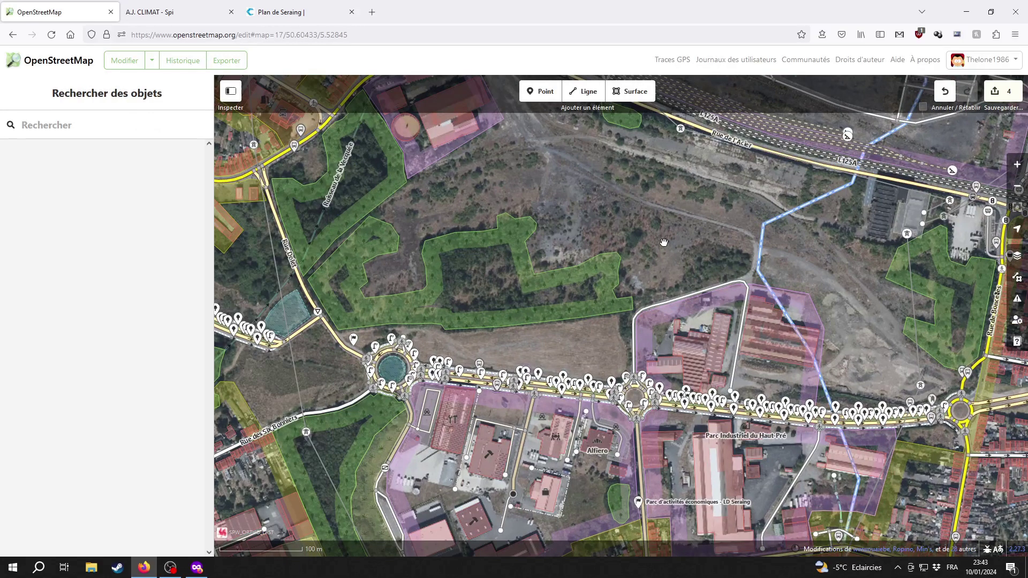
drag(664, 243, 640, 326)
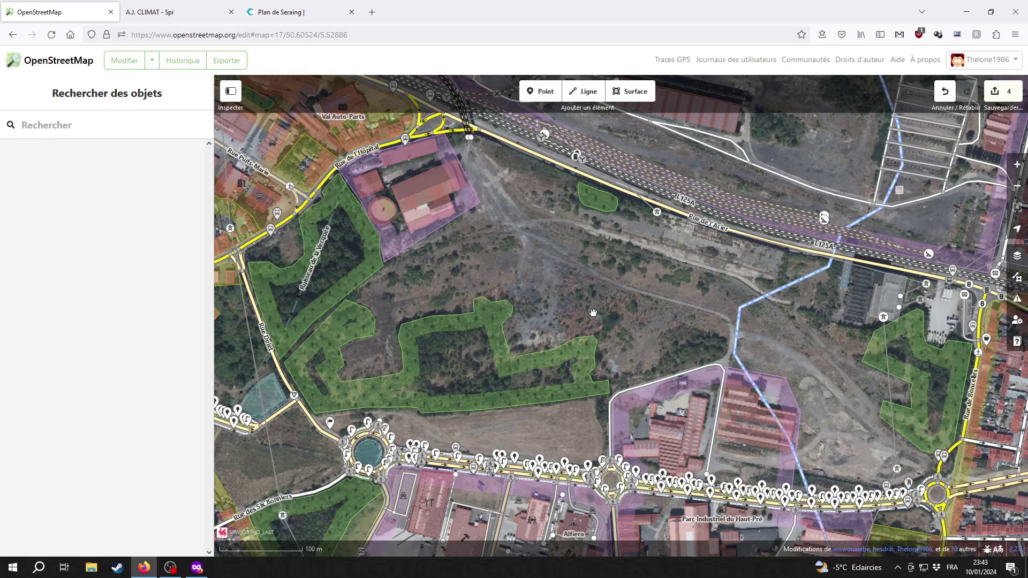
drag(634, 269, 767, 248)
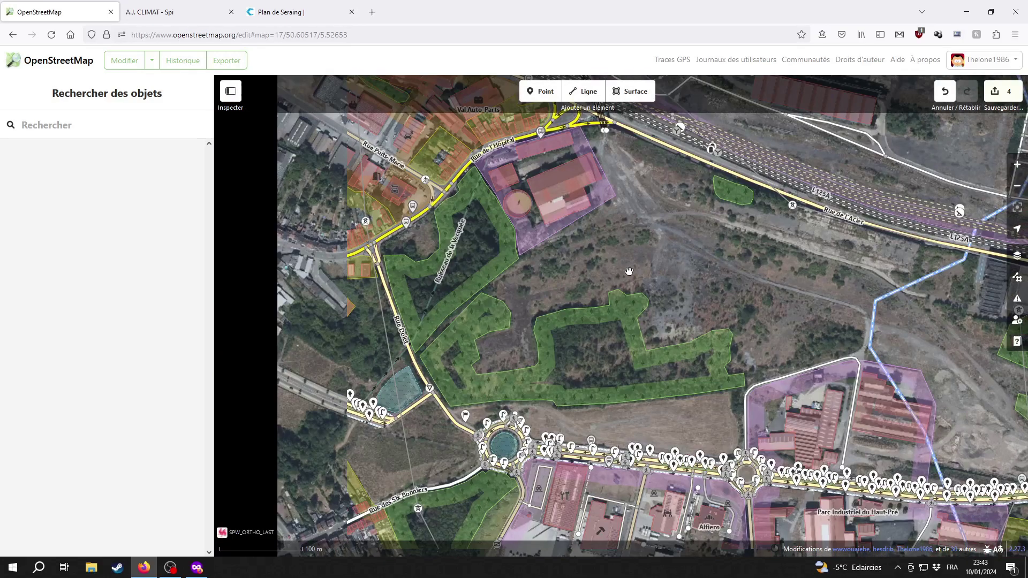
drag(521, 412, 643, 386)
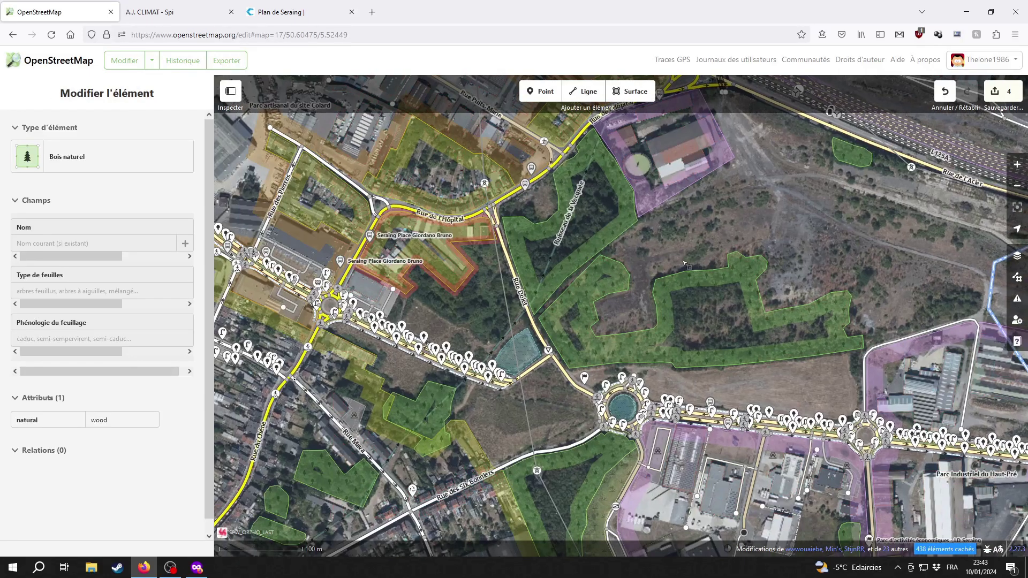
drag(781, 242, 560, 236)
drag(671, 267, 567, 300)
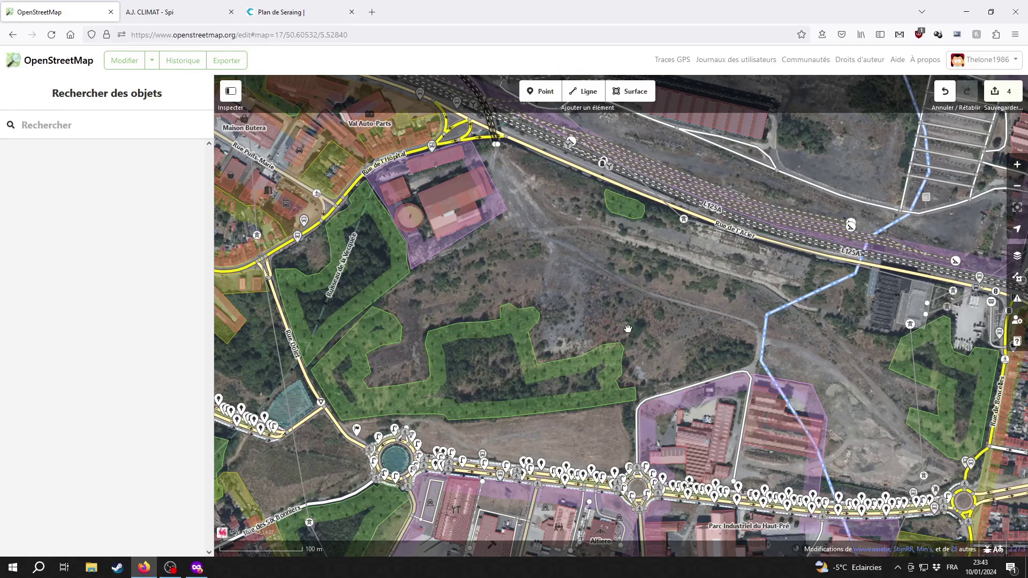
drag(591, 304, 669, 300)
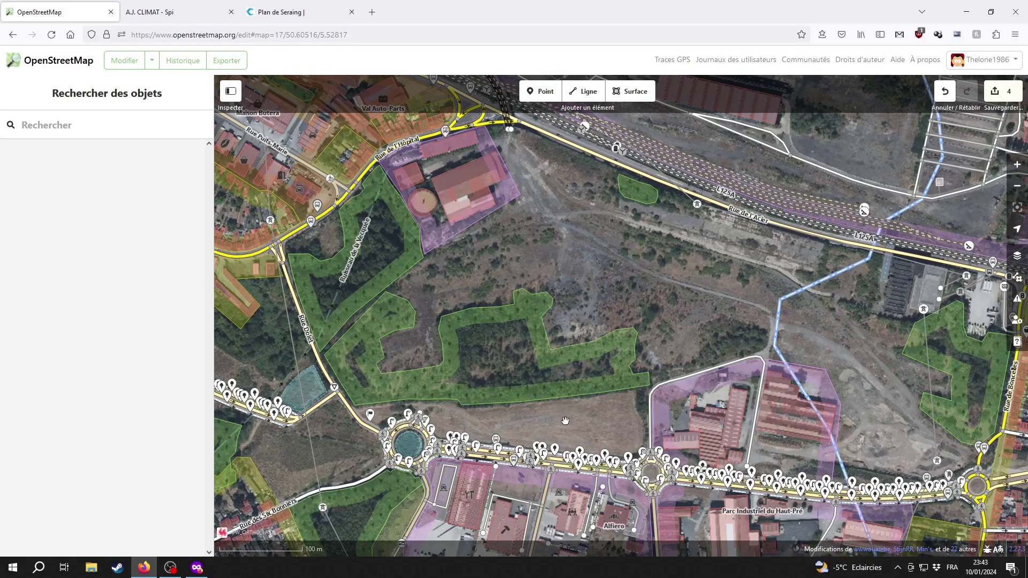
Step: Look closely at the field north of the boulevard between the two roundabouts, and switch to the L'avenir article on the zoning LD extension
scroll(615, 362, up, 3)
scroll(615, 370, up, 1)
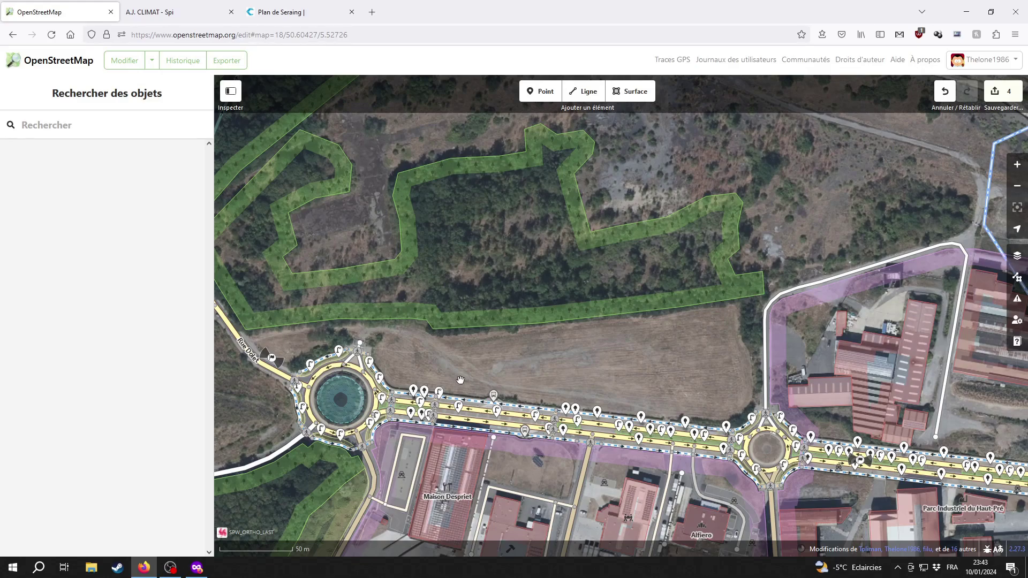
click(201, 568)
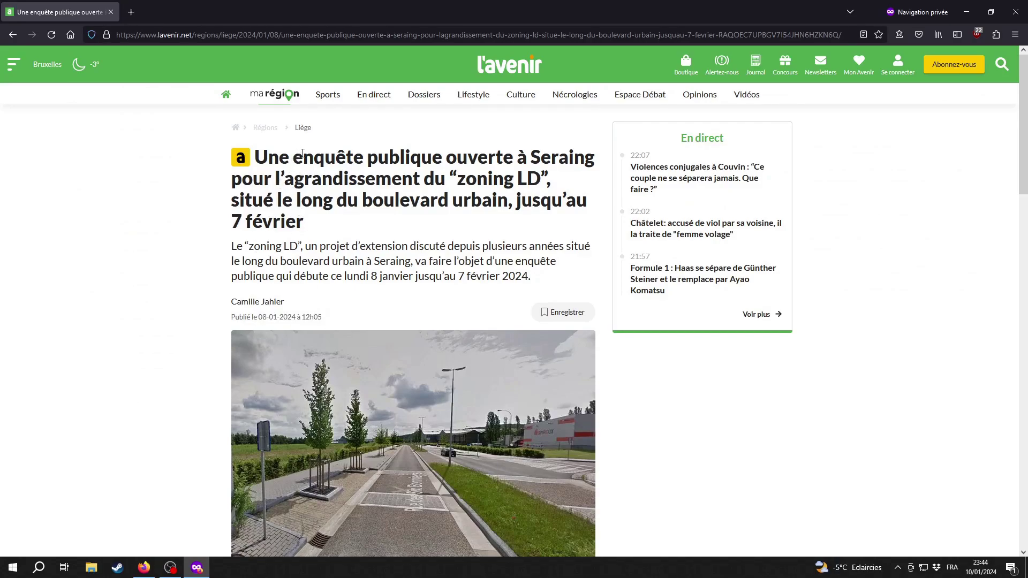
Step: Compare the L'avenir article's photo of the zoning LD extension site with the boulevard on the OpenStreetMap aerial imagery
click(144, 568)
key(alt+Tab)
scroll(449, 348, down, 2)
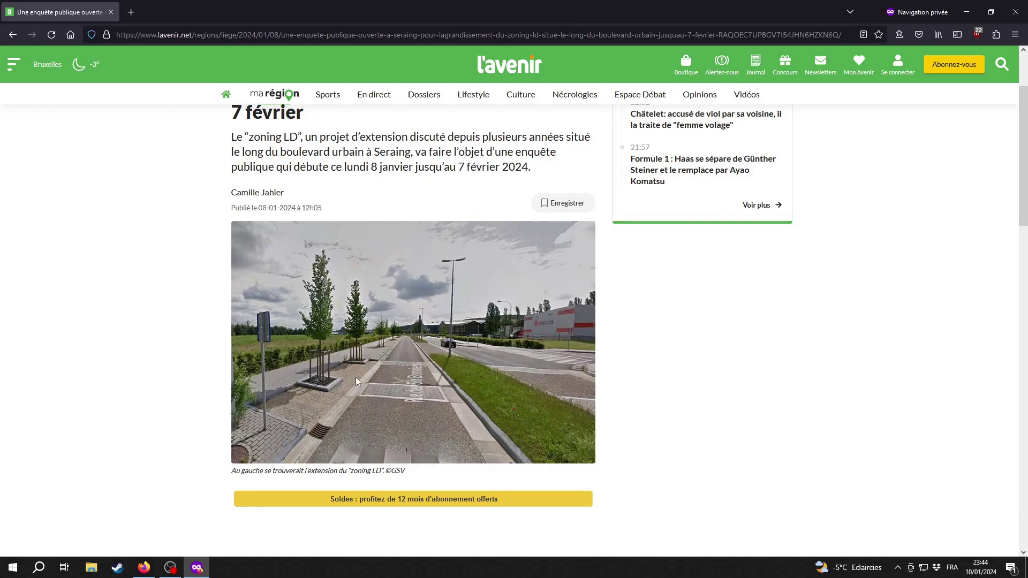
click(147, 575)
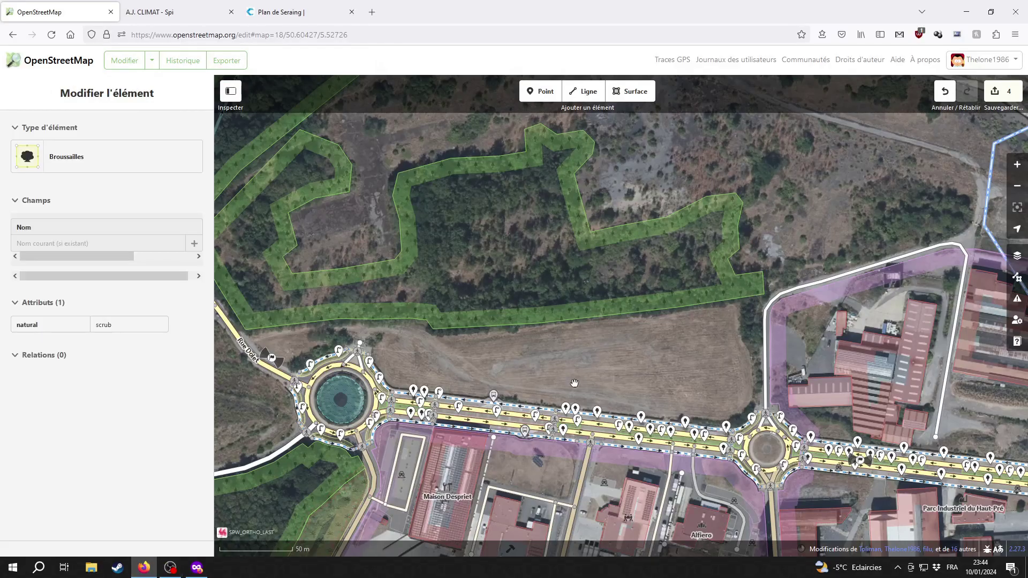
click(638, 344)
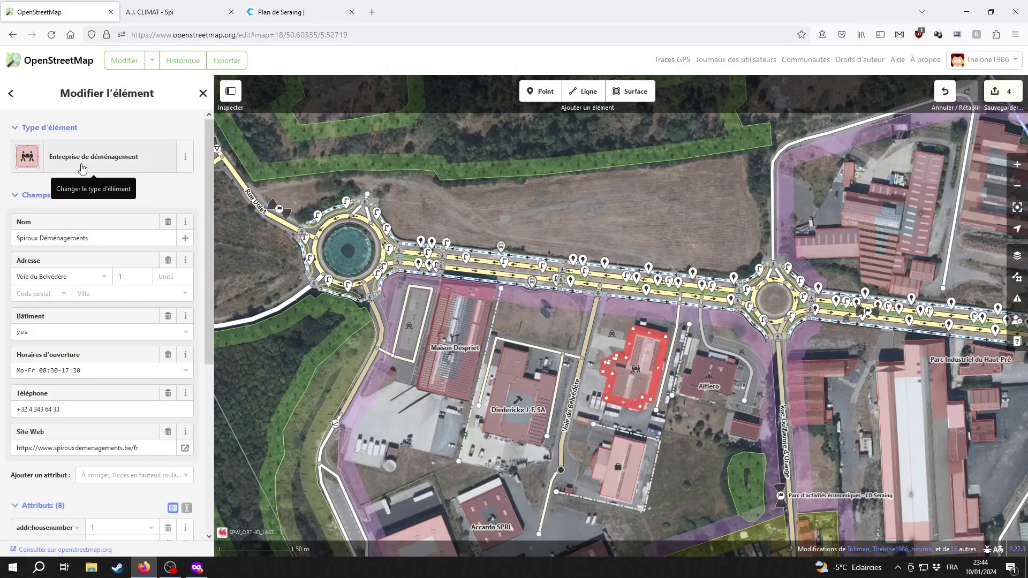
click(572, 199)
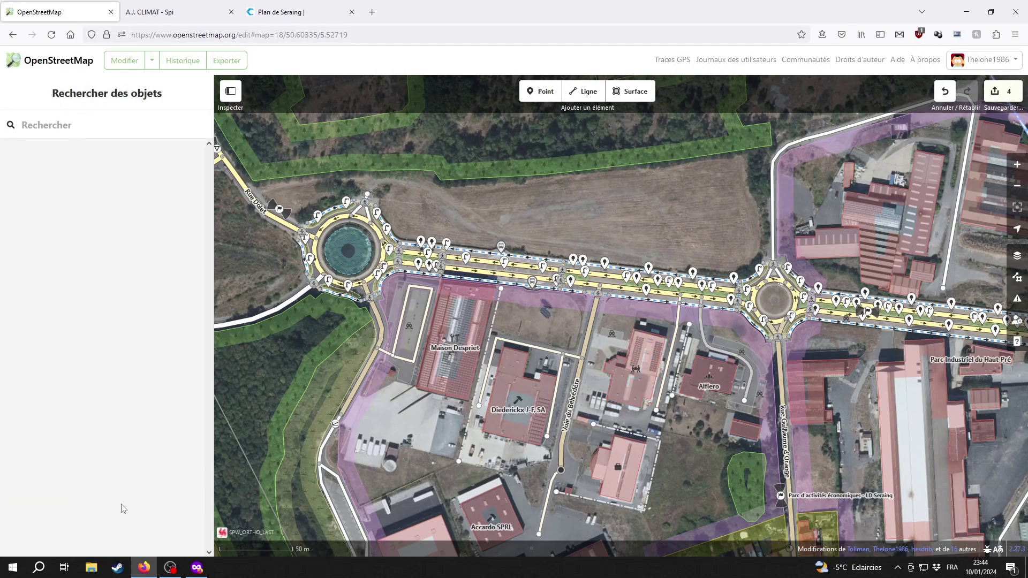
click(147, 576)
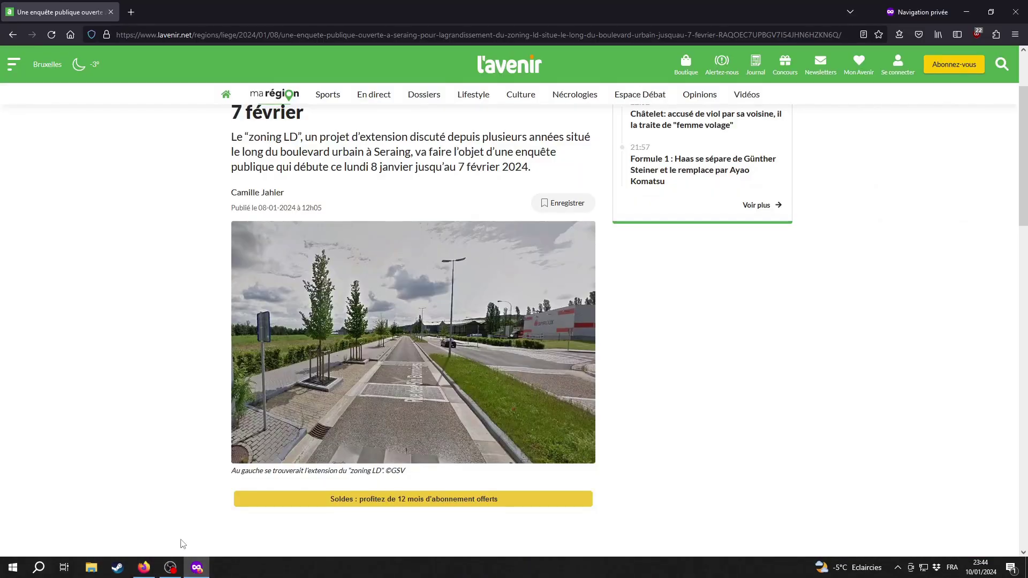
click(143, 569)
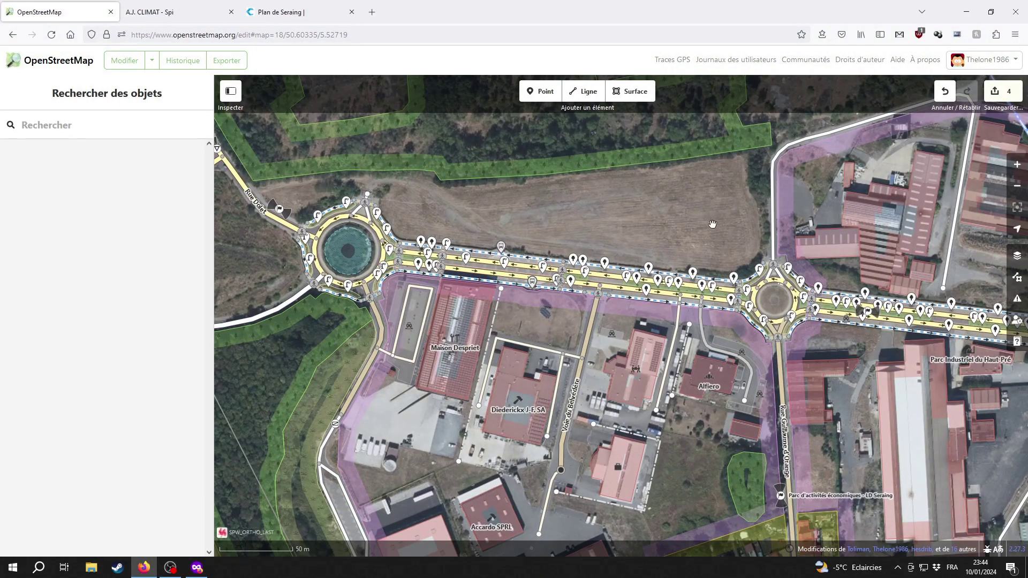
Step: Examine the field north of the boulevard and the roundabout at Rue Dolet on the aerial imagery
drag(647, 208, 661, 284)
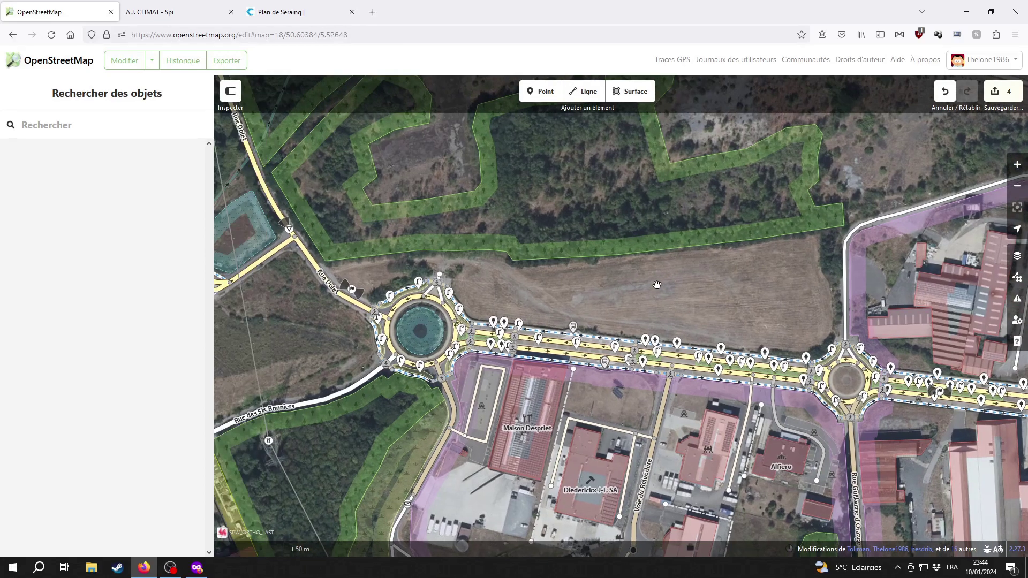
drag(659, 284, 541, 297)
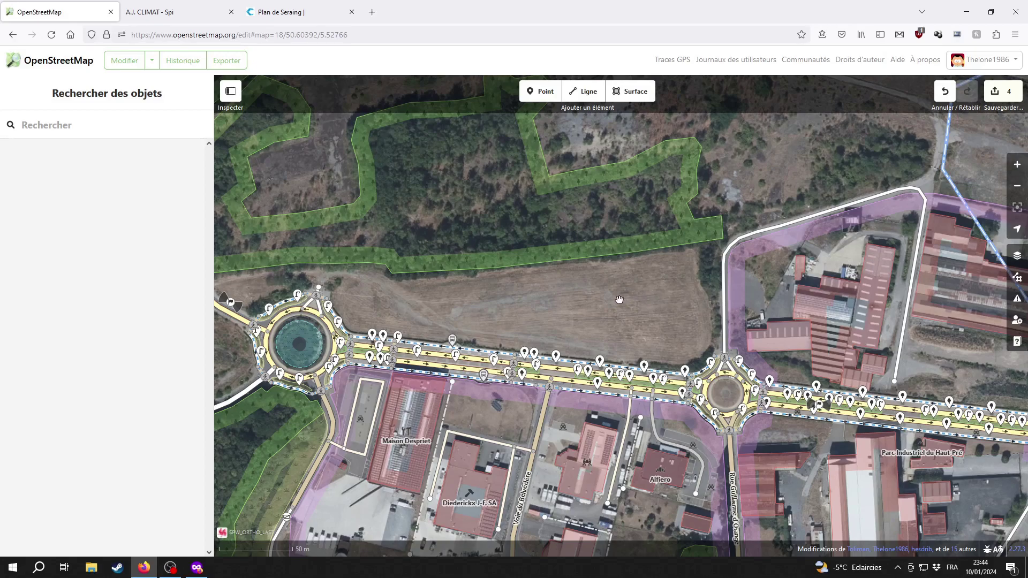
drag(616, 316, 689, 339)
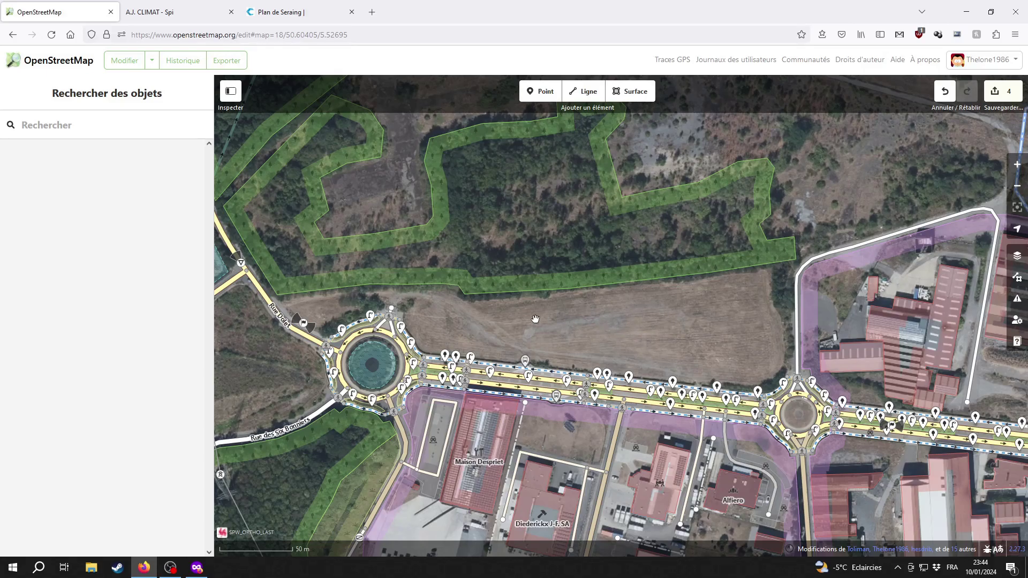
scroll(629, 336, up, 3)
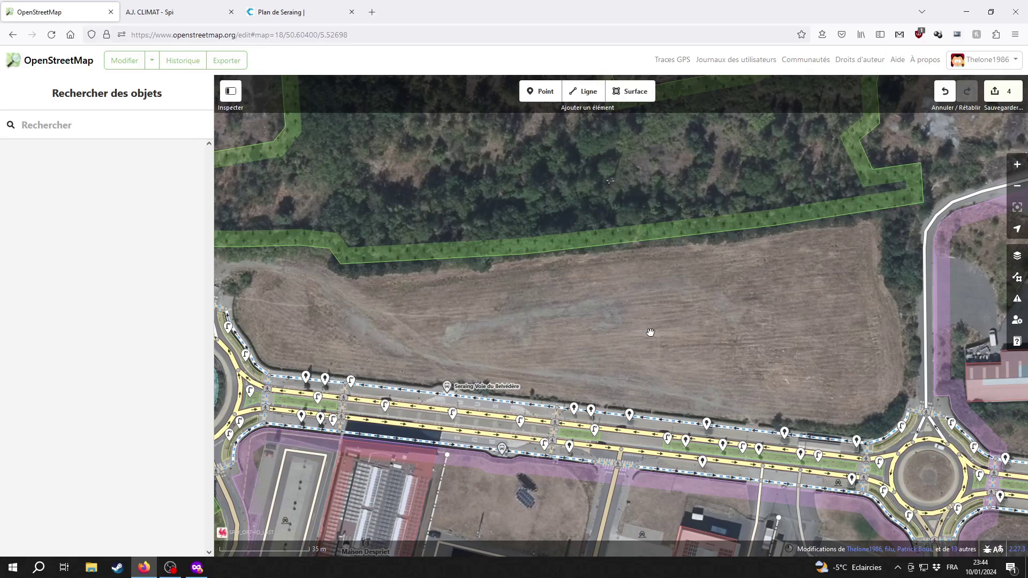
drag(650, 333, 696, 316)
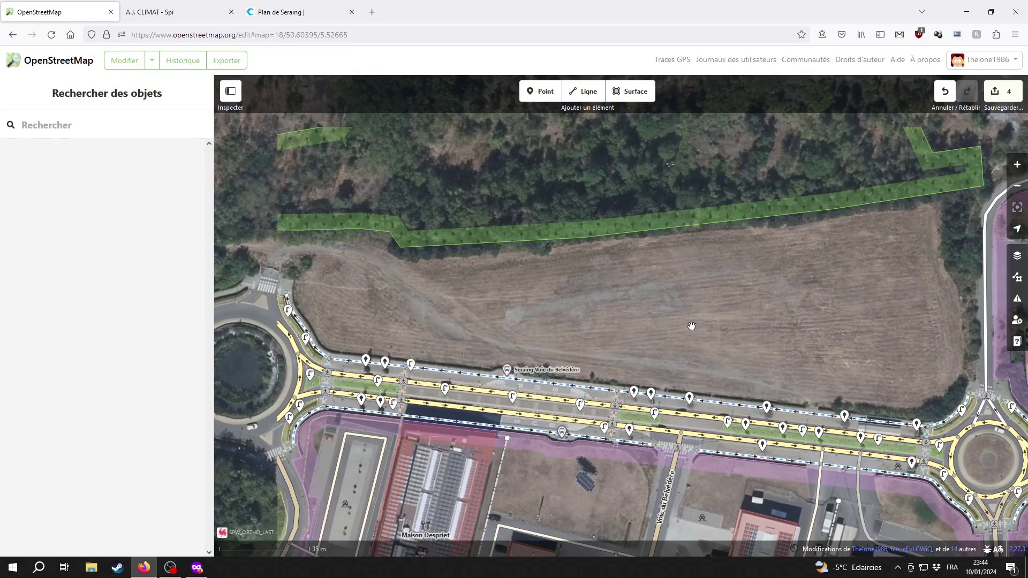
drag(840, 325, 703, 374)
drag(544, 346, 784, 336)
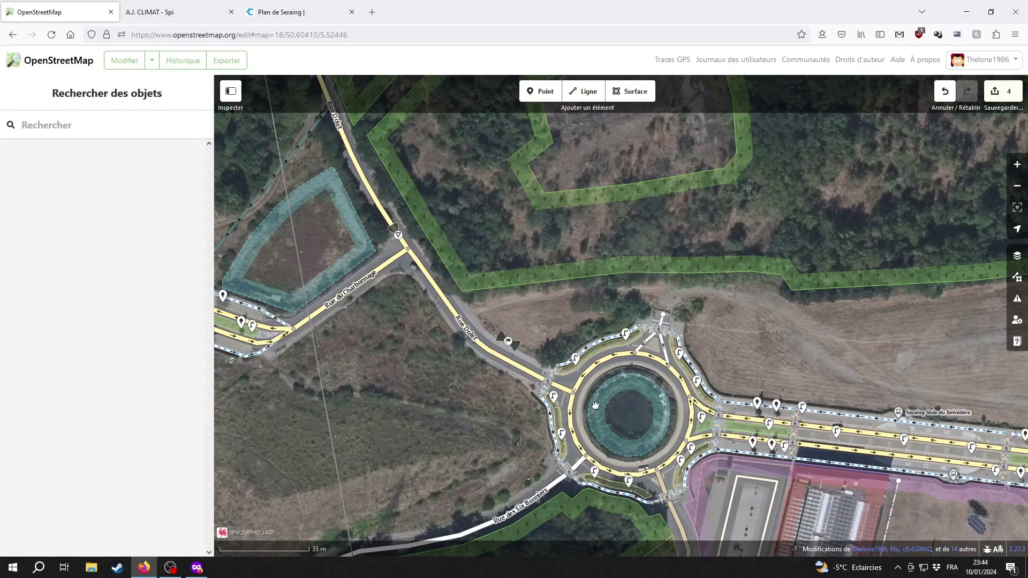
drag(409, 404, 636, 392)
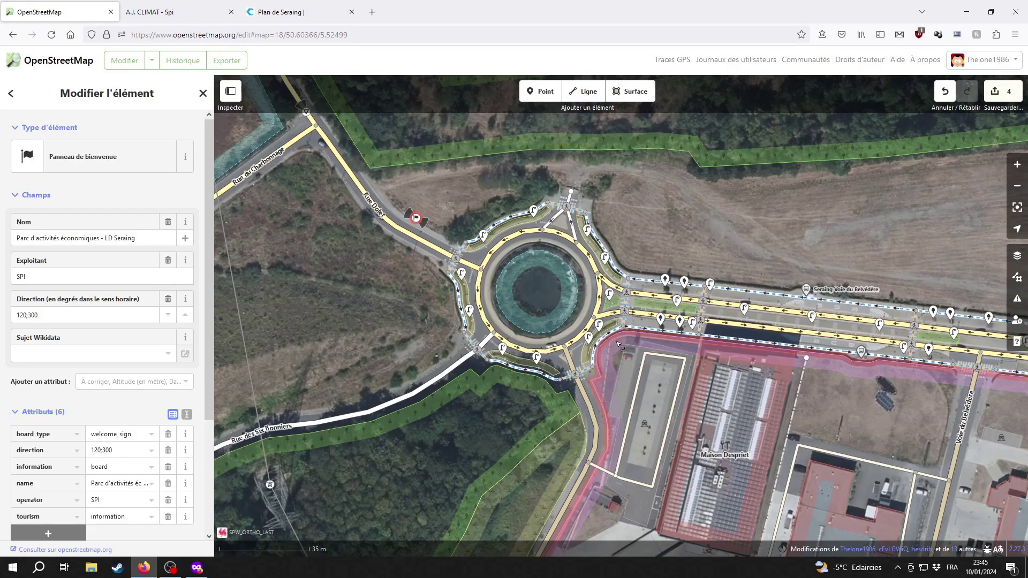
Step: Check the operator on the LD Seraing welcome sign along Rue Dolet and reselect the Parc artisanal de la LD area
click(619, 343)
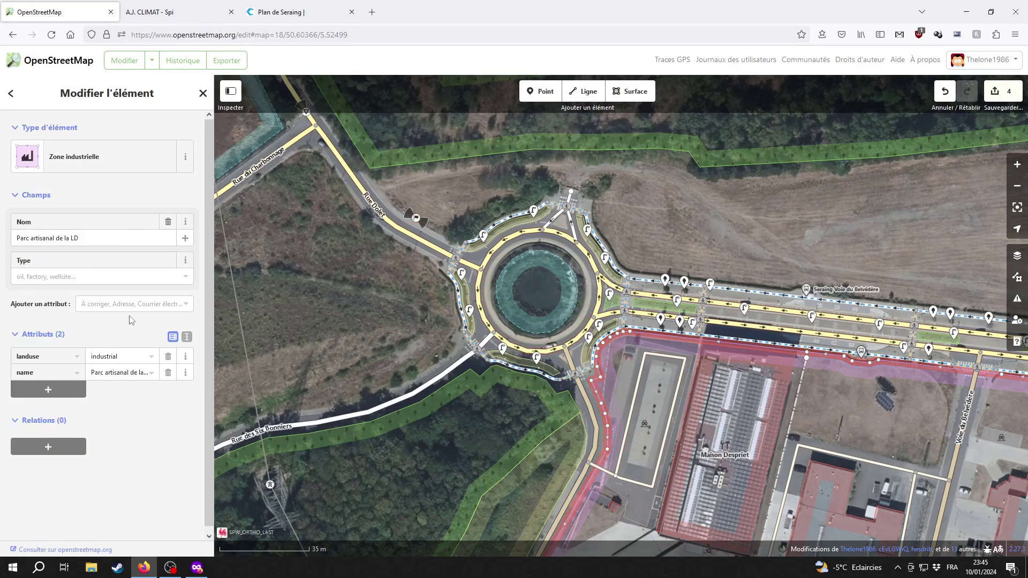
click(134, 304)
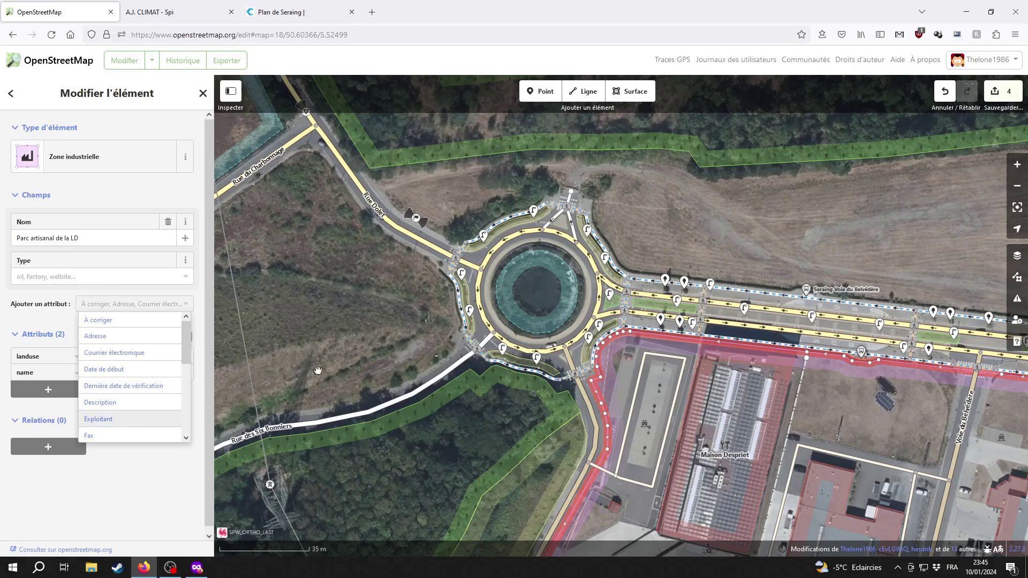
click(433, 207)
click(416, 217)
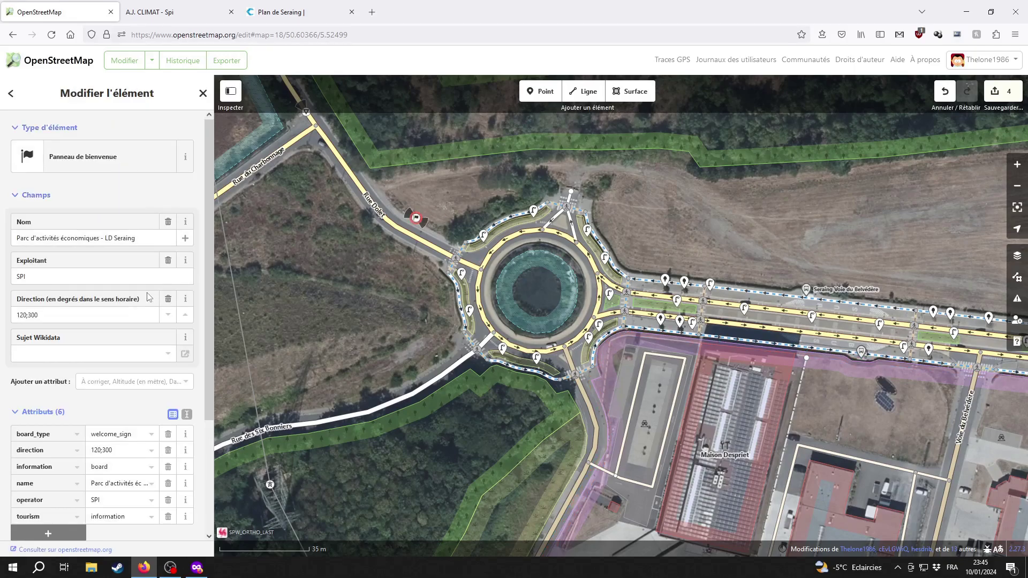
click(603, 350)
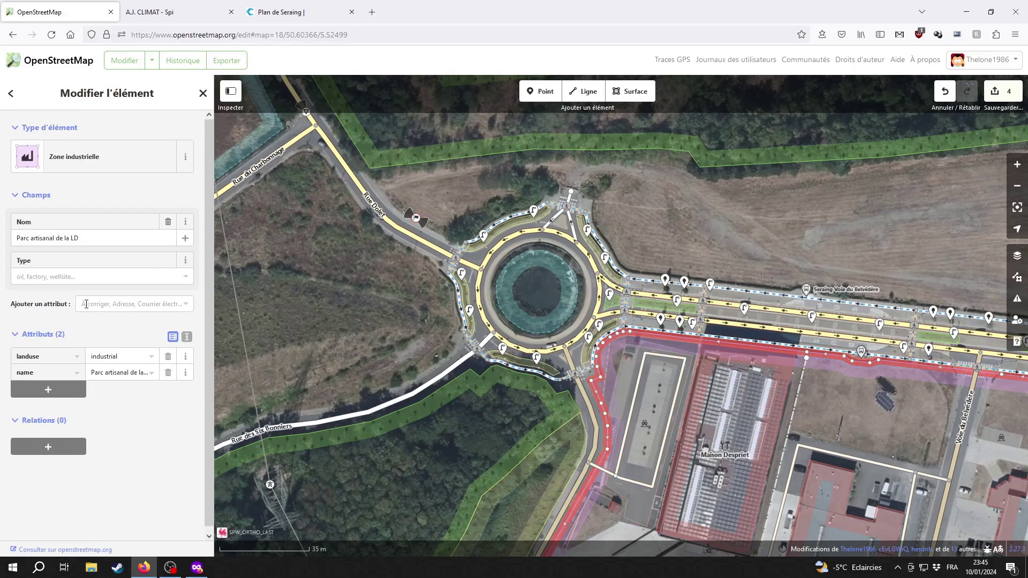
click(134, 303)
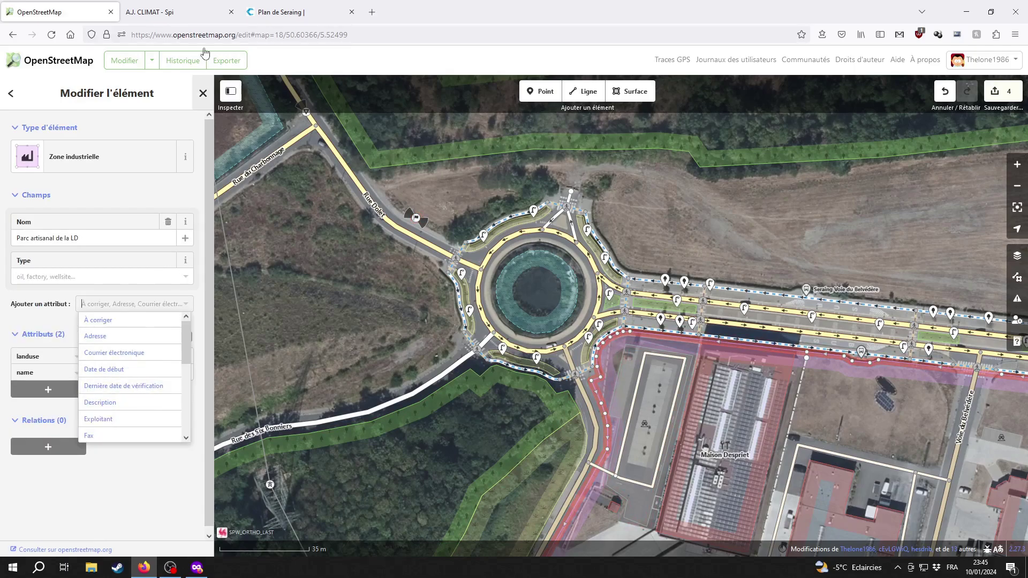
Step: Go back from the A.J. CLIMAT page to SPI's L.D. SERAING park page, and return to the map editor
click(166, 16)
click(8, 37)
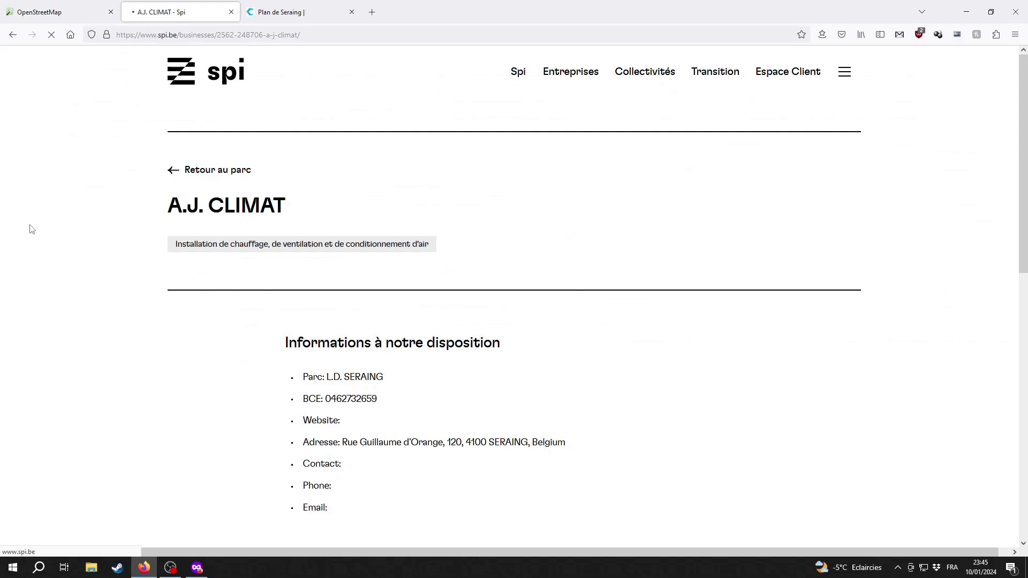
click(59, 11)
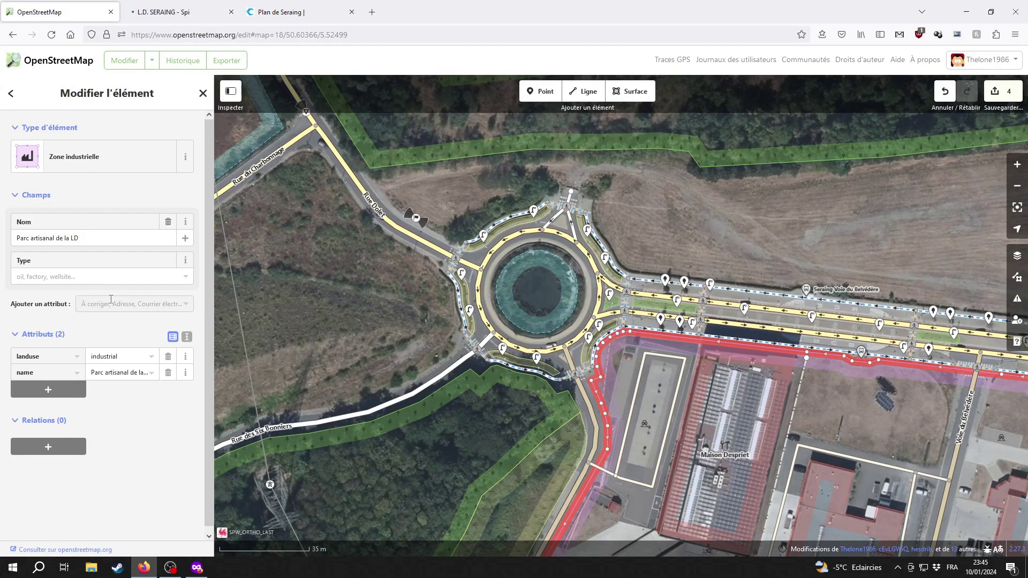
Step: Add the Exploitant attribute to the Parc artisanal de la LD area and set it to SPI
click(88, 276)
click(1, 306)
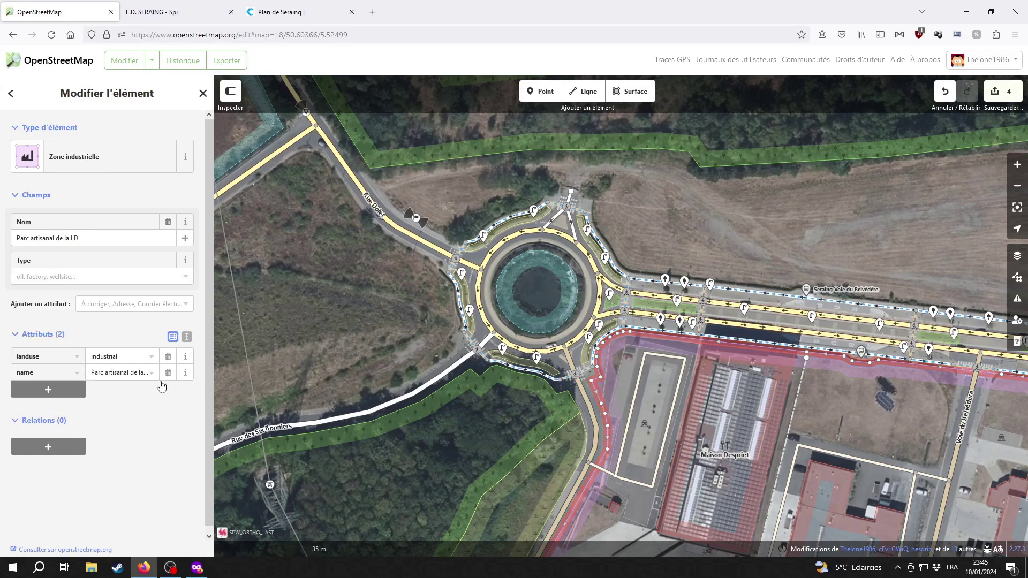
click(122, 304)
click(92, 419)
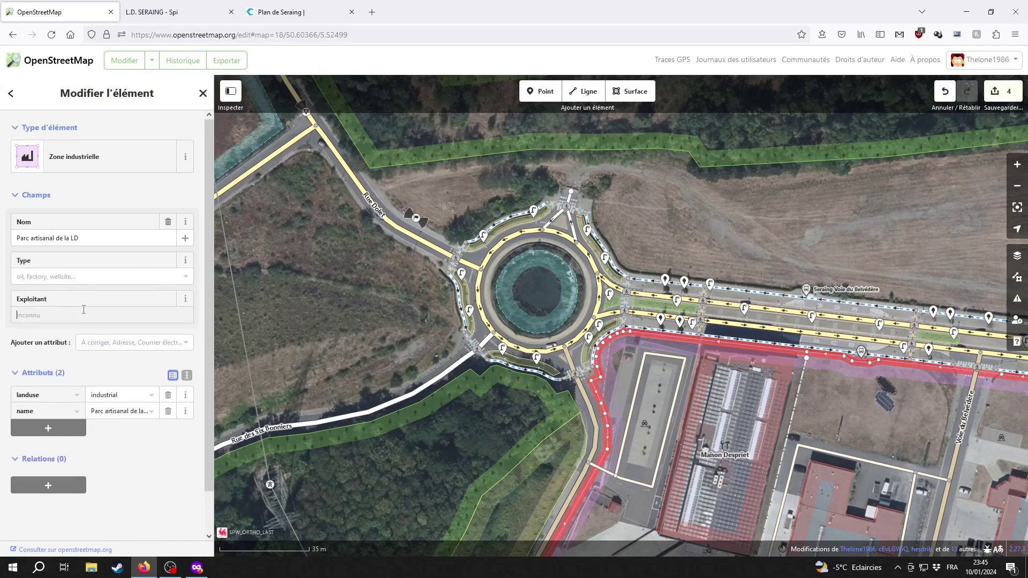
text(SPI)
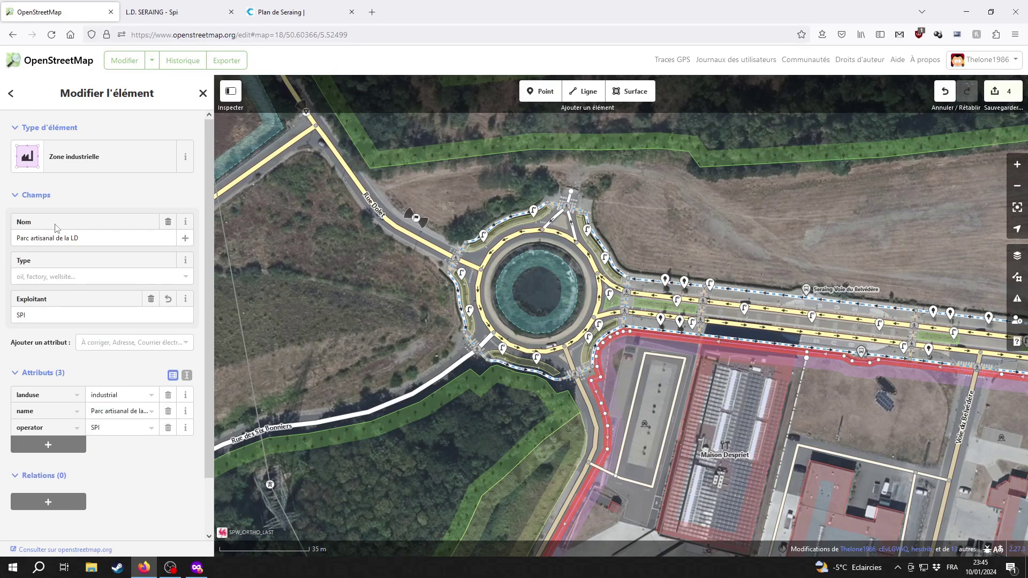
Step: Look through SPI's L.D. SERAING page, copy its web address, and return to the OpenStreetMap editor
click(150, 13)
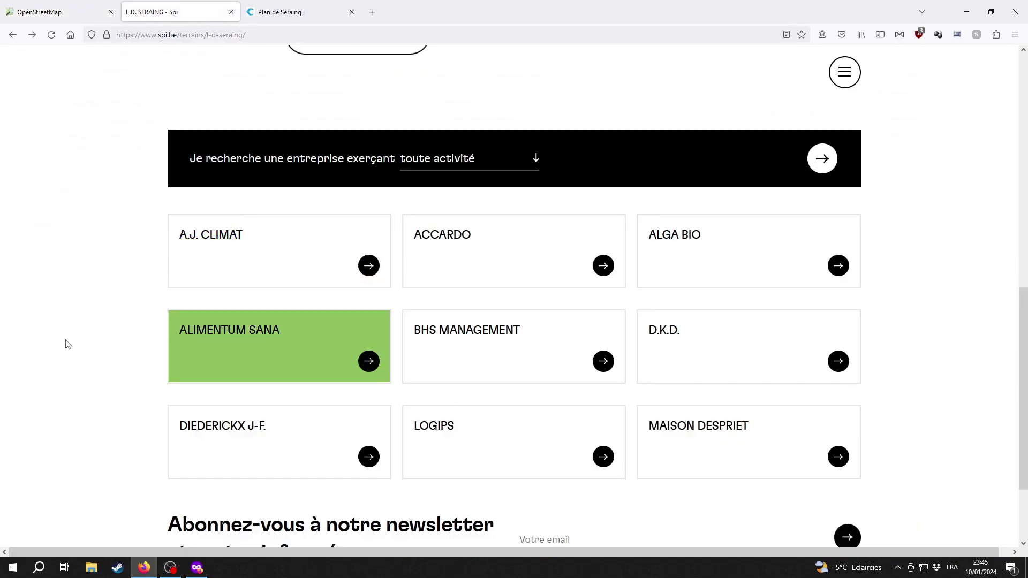
scroll(94, 330, down, 2)
scroll(94, 330, up, 1)
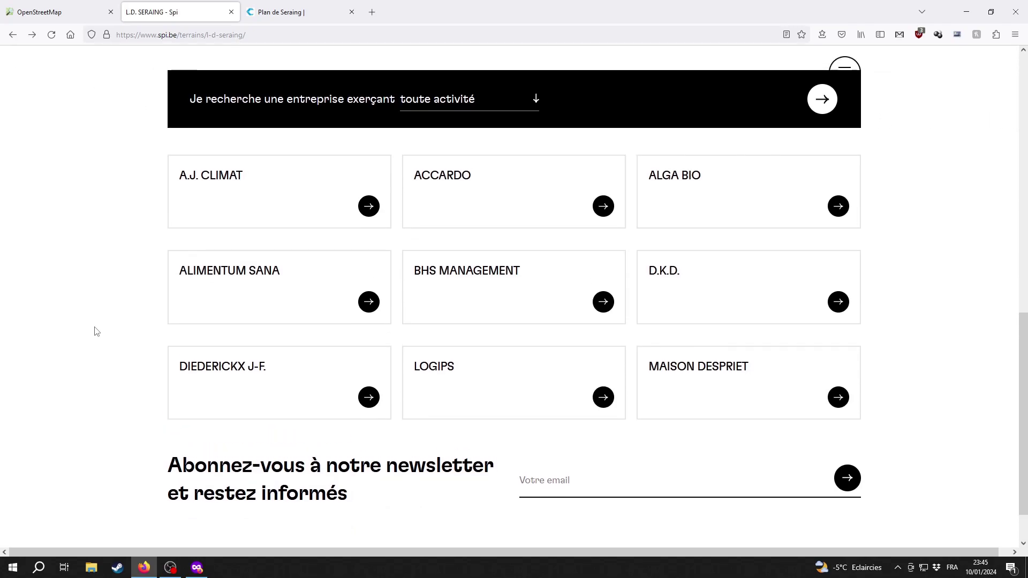
scroll(94, 330, up, 6)
click(197, 35)
key(ctrl+c)
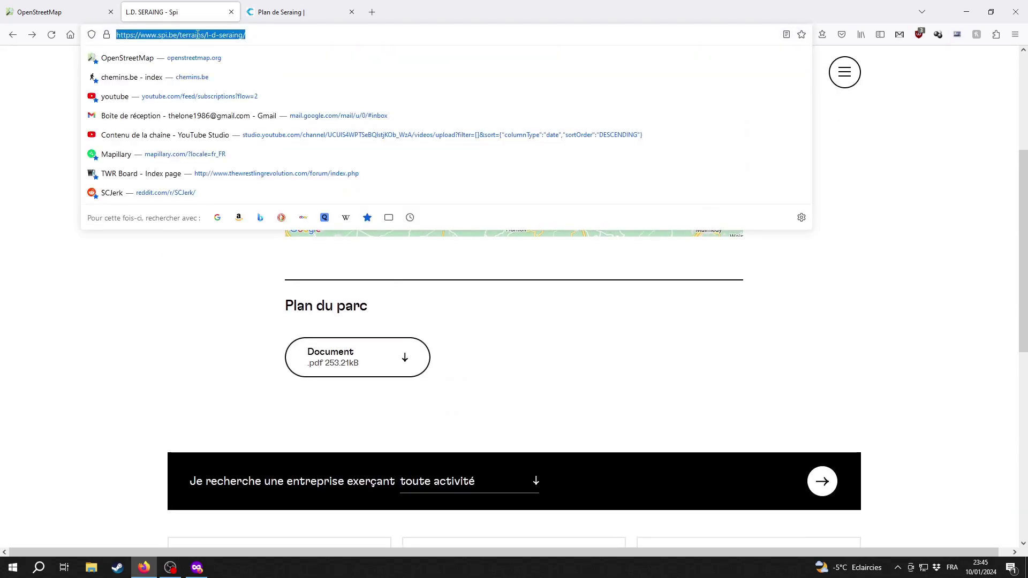
right_click(197, 35)
click(230, 99)
click(59, 12)
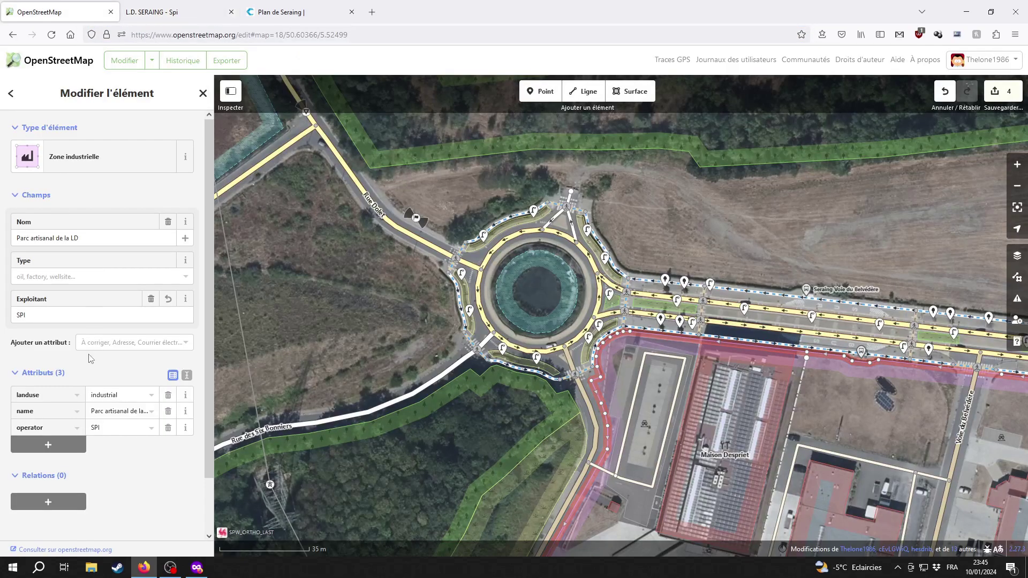
click(131, 342)
scroll(133, 412, down, 3)
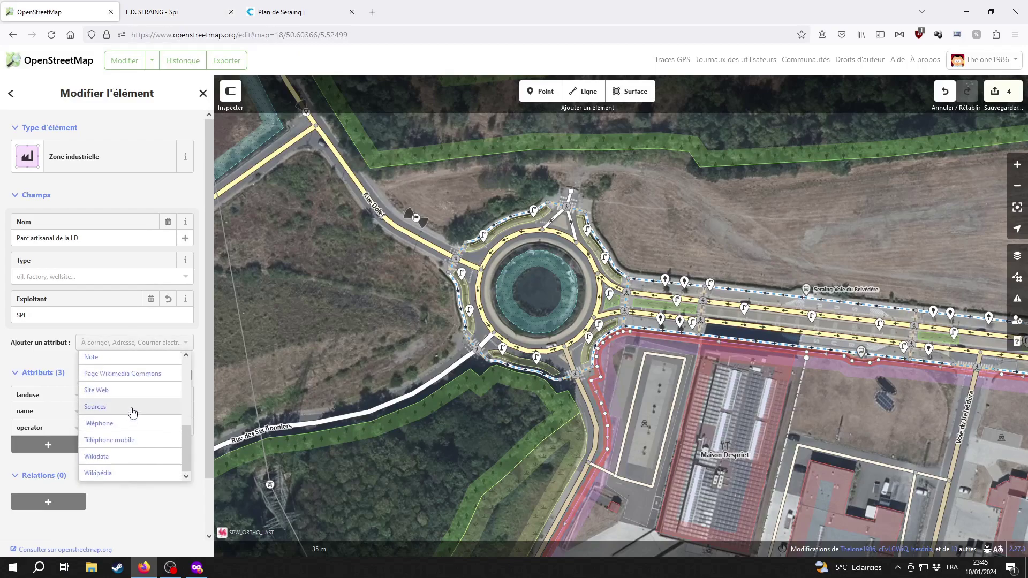
click(110, 389)
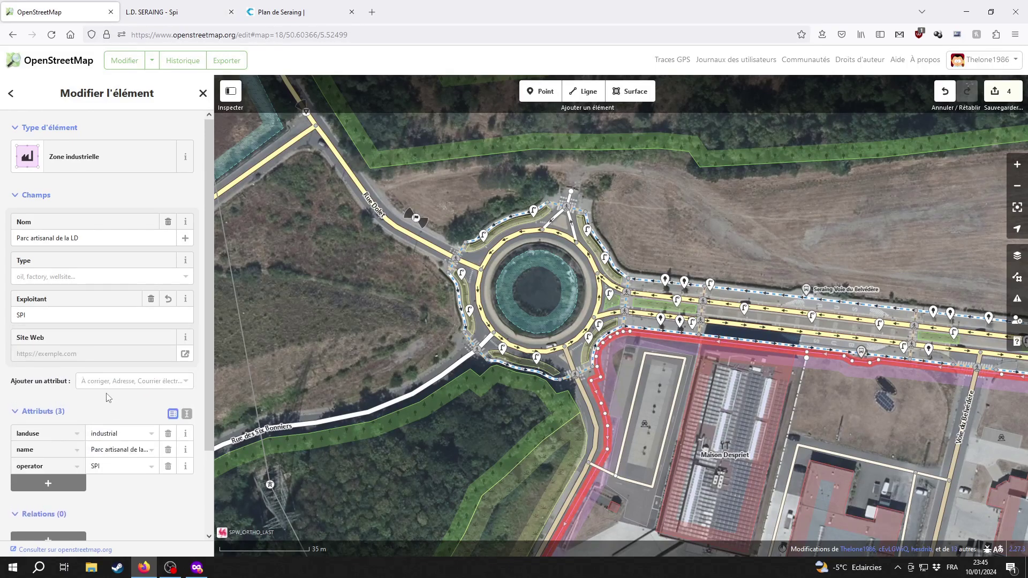
key(ctrl+v)
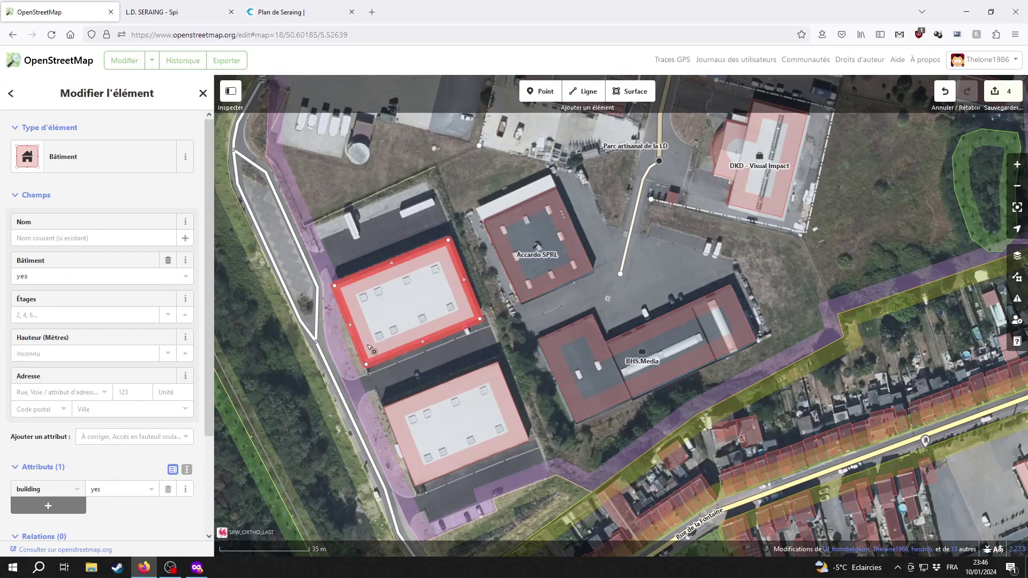
Step: Examine the road along the industrial zone's western edge from the roundabout to its junction with Rue de la Fontaine
drag(391, 305, 508, 360)
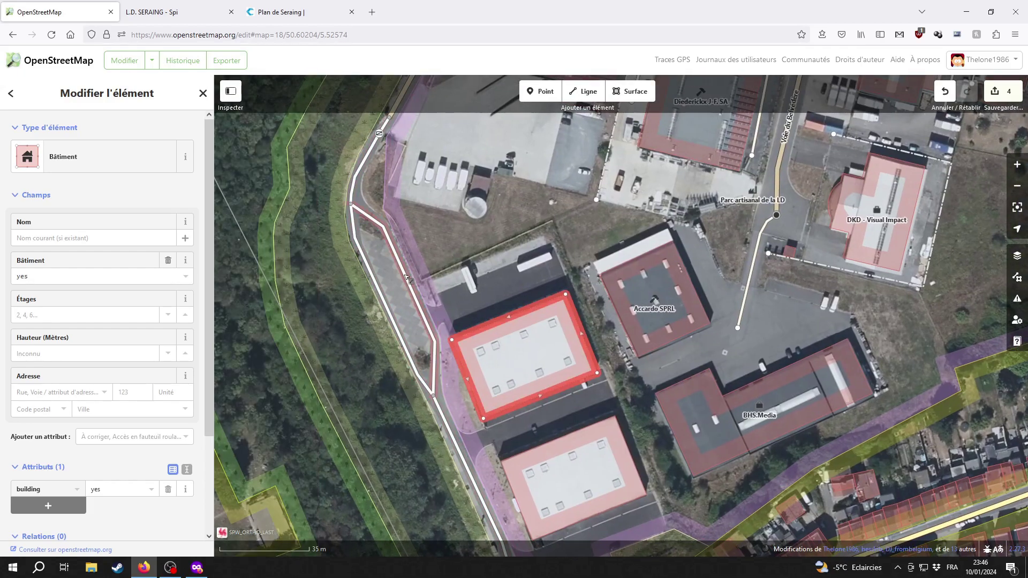
click(377, 278)
key(Escape)
drag(376, 278, 520, 335)
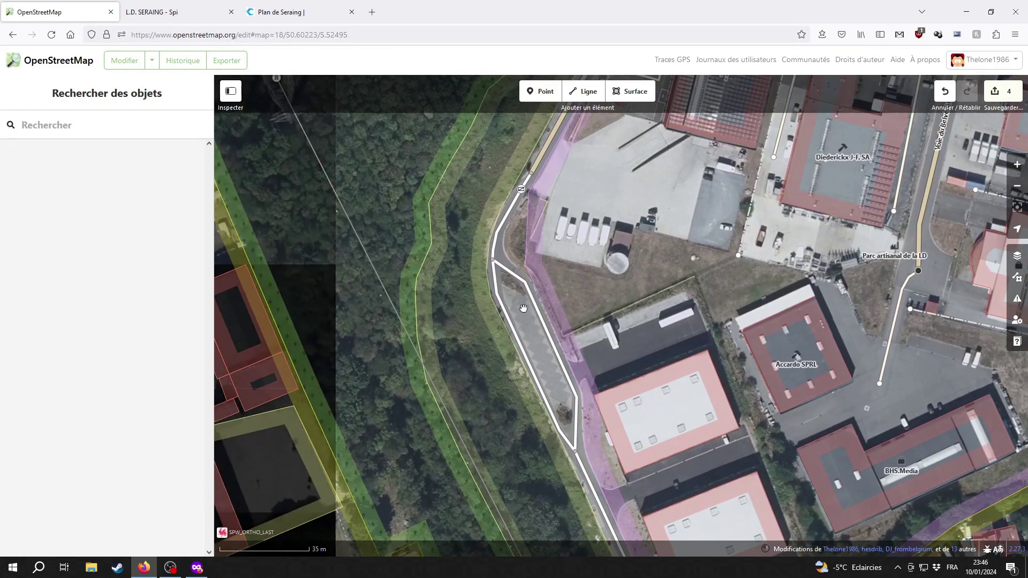
click(532, 164)
key(Escape)
drag(532, 164, 504, 309)
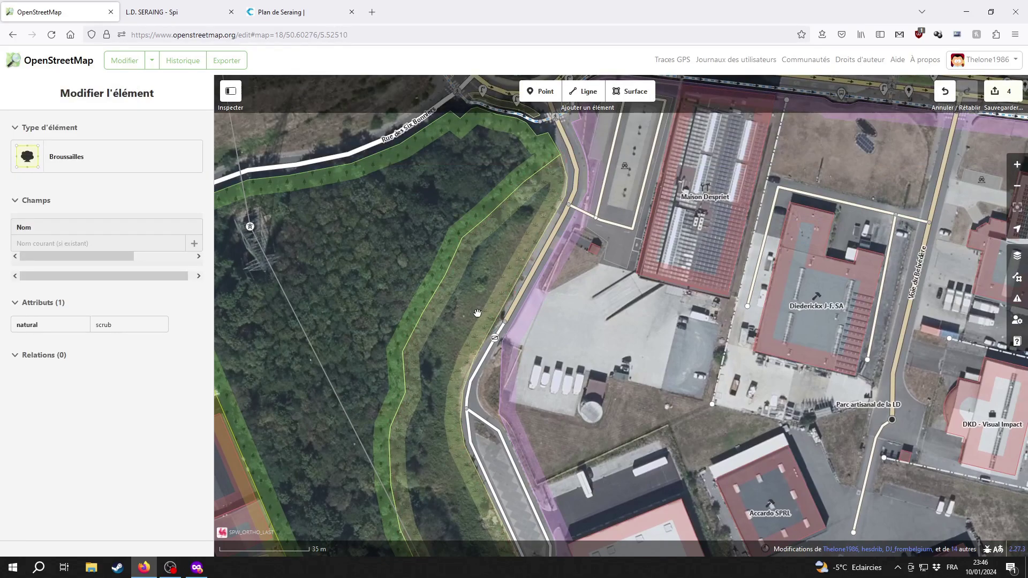
drag(485, 373, 509, 291)
drag(527, 423, 486, 176)
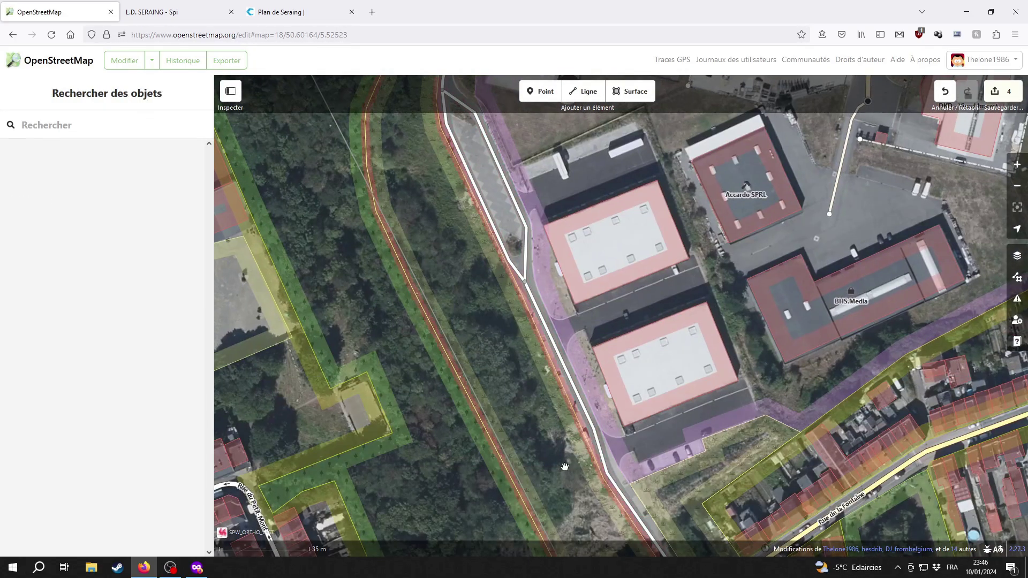
drag(571, 465, 481, 266)
scroll(607, 362, up, 5)
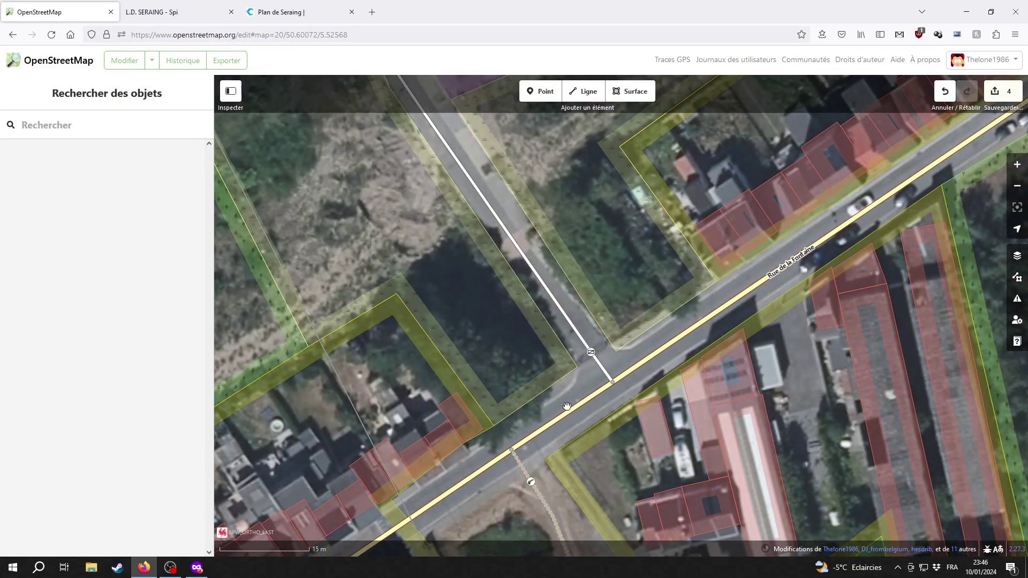
Step: Examine the western access road from Rue de la Fontaine back north to its split around the paved island
click(540, 430)
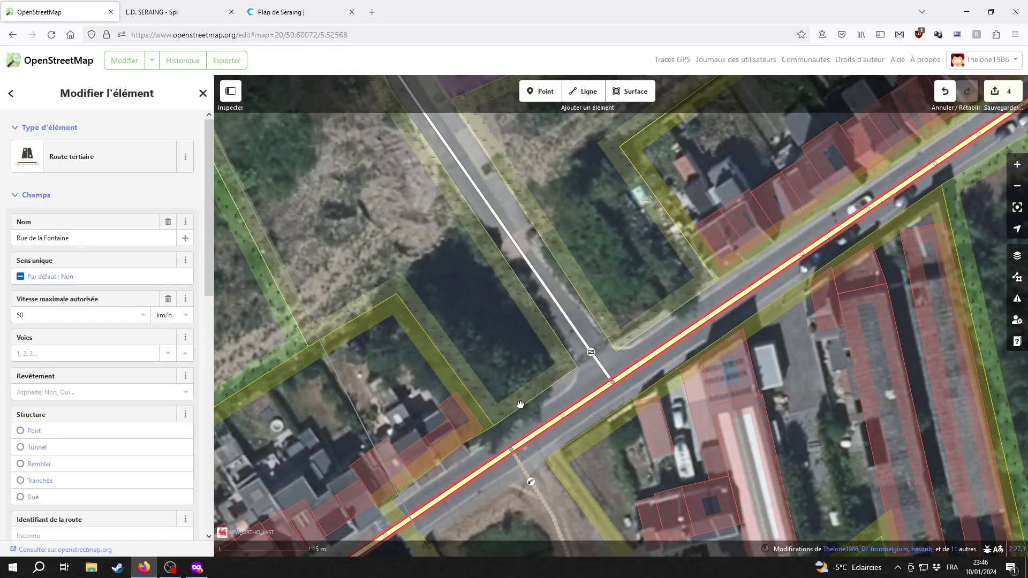
click(442, 244)
drag(448, 260, 551, 476)
drag(450, 355, 552, 527)
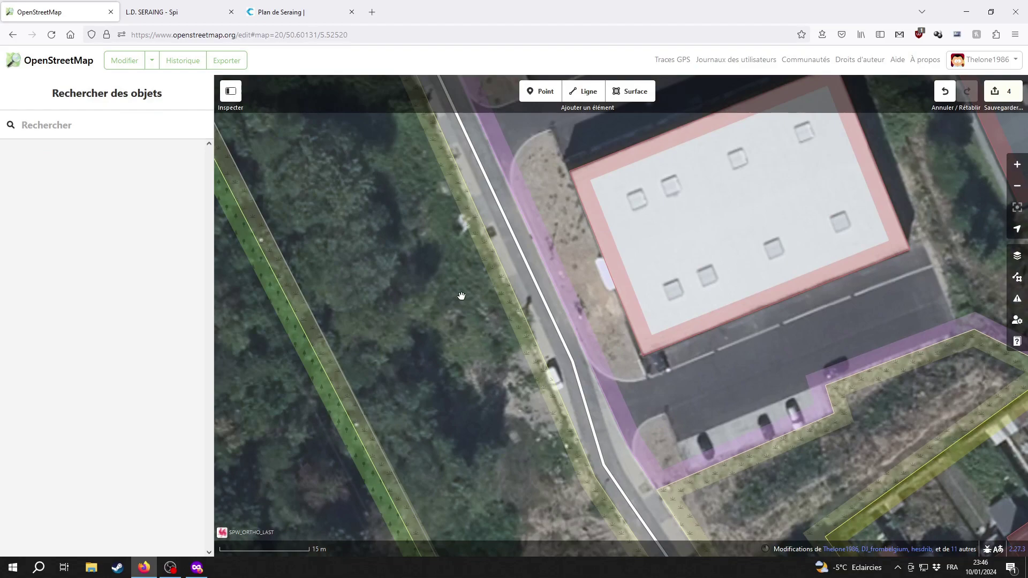
drag(462, 299, 455, 401)
drag(424, 315, 431, 461)
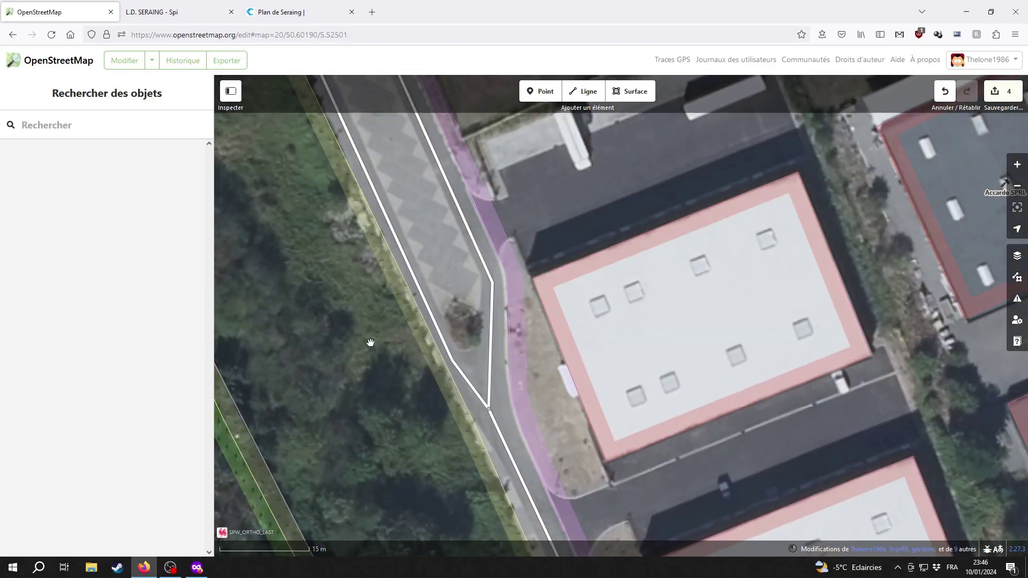
drag(371, 342, 395, 412)
scroll(395, 413, down, 2)
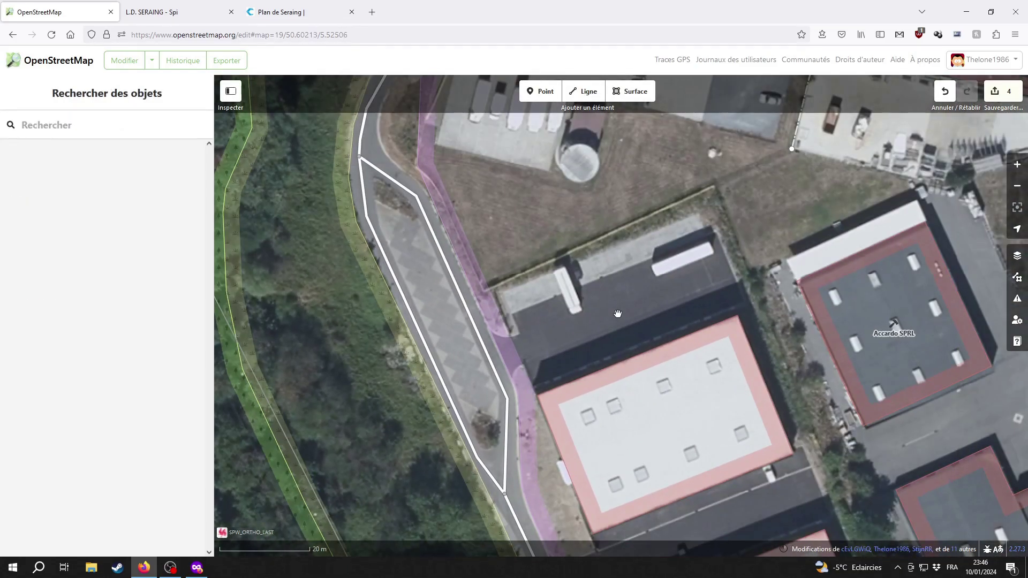
drag(609, 298, 650, 362)
Step: Compare the split road with the Imagerie numérique PICC SPW(allonie) background, then restore the most recent SPW aerial imagery
click(1017, 255)
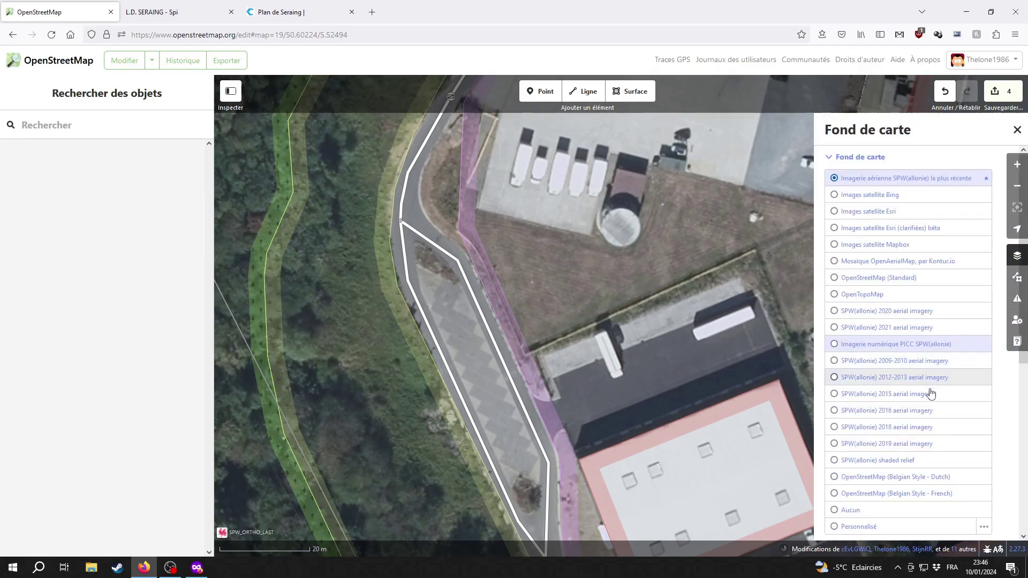
click(922, 345)
scroll(437, 279, up, 2)
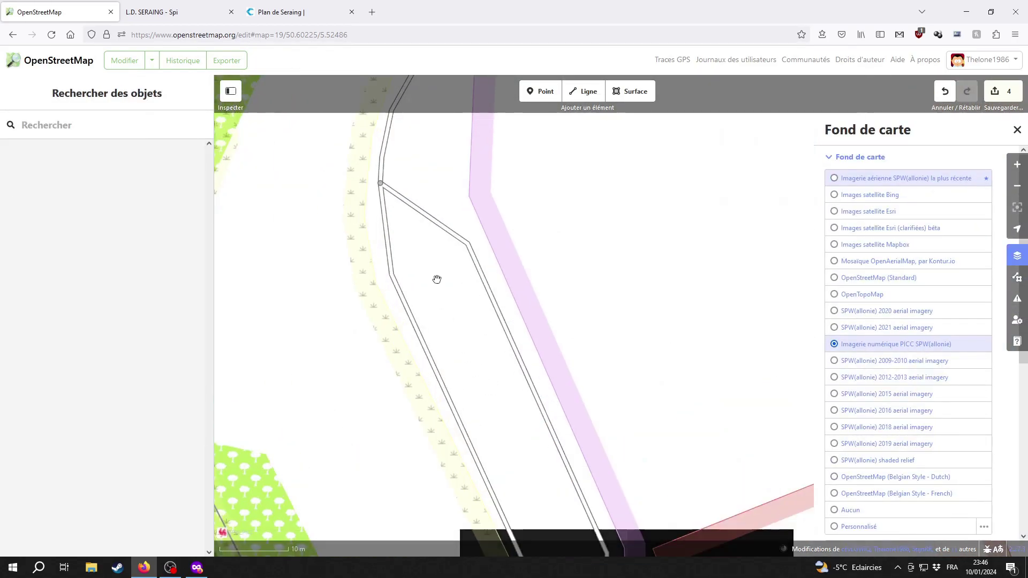
drag(437, 110, 450, 378)
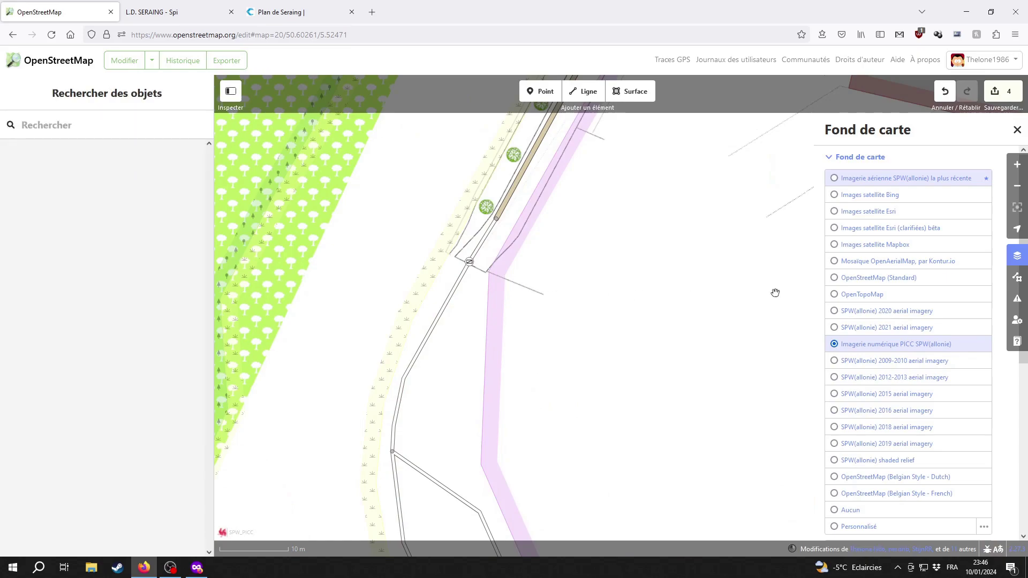
click(916, 178)
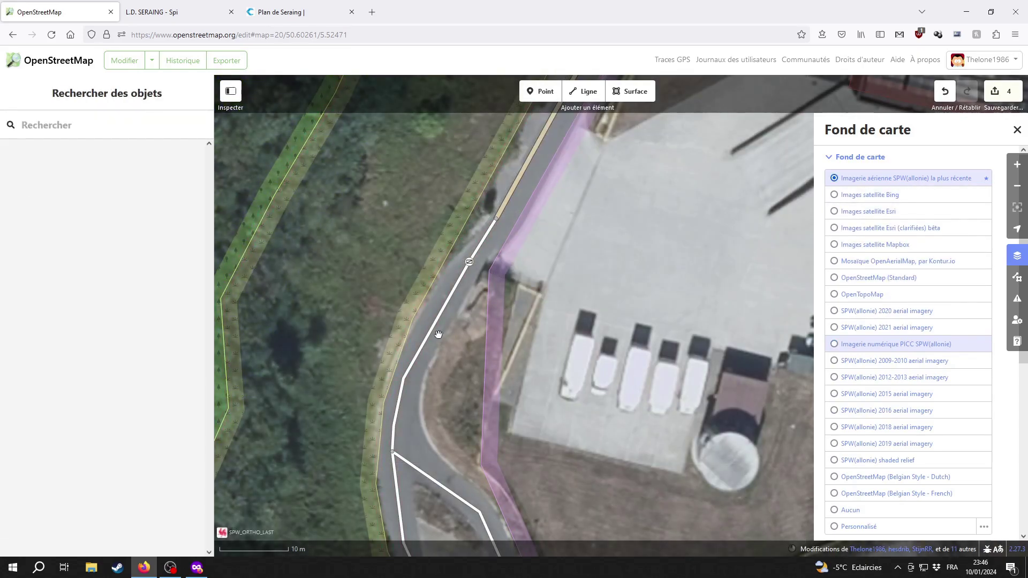
scroll(477, 372, down, 3)
drag(477, 372, 504, 230)
scroll(526, 361, down, 2)
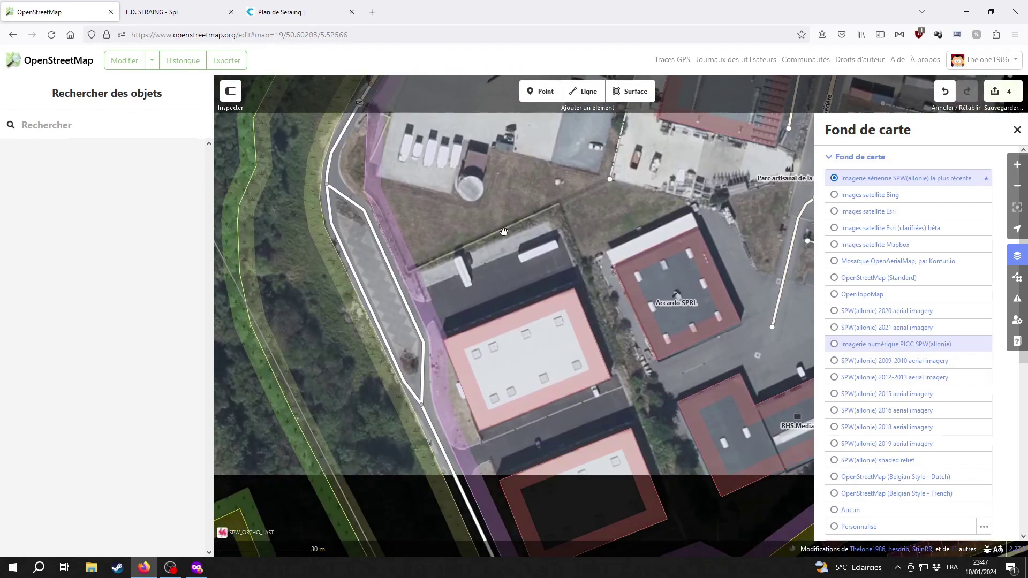
Step: Inspect the unnamed building beside the split road and compare it on the PICC and most recent SPW aerial backgrounds
click(455, 343)
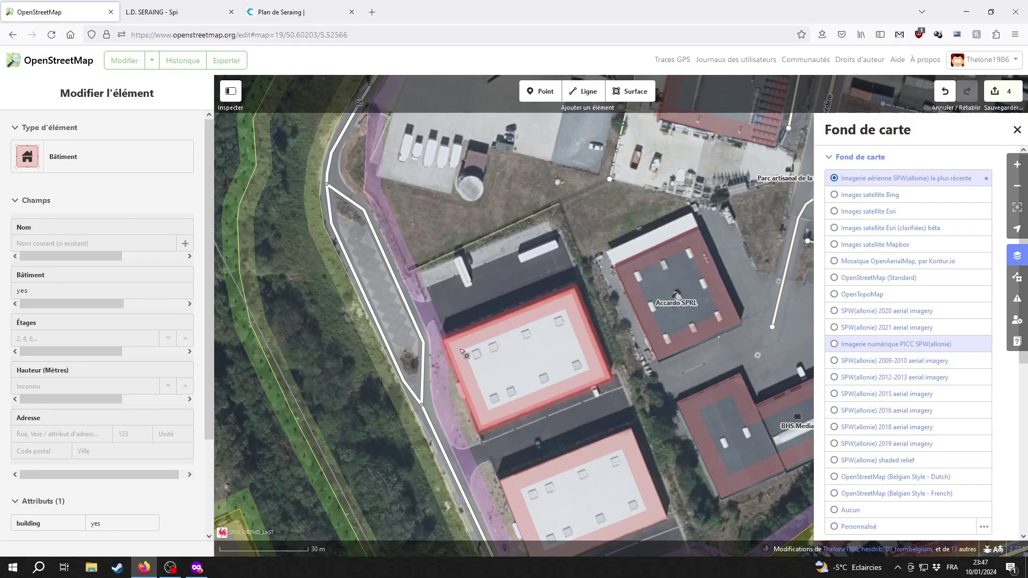
click(472, 313)
click(926, 351)
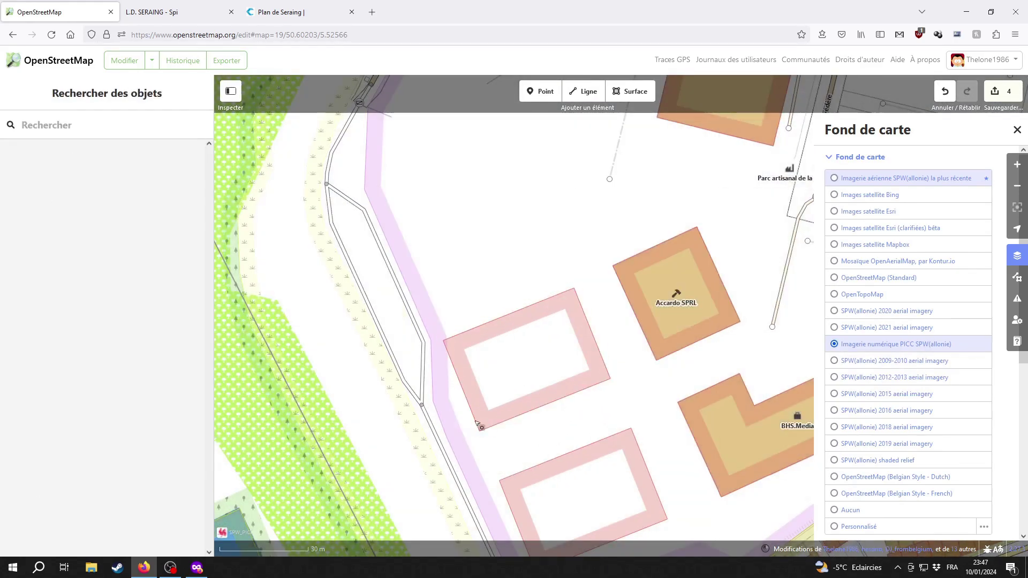
click(875, 179)
drag(760, 360, 517, 364)
Step: Check ALGA BIO's address on its SPI company page, return to the park page, and switch back to the OpenStreetMap editor
key(ctrl+Tab)
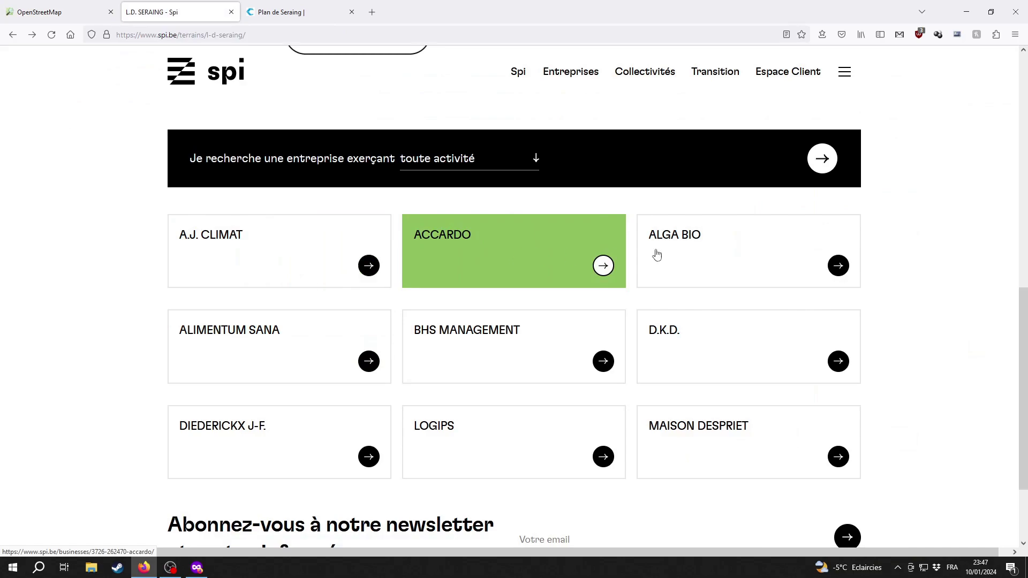
click(696, 252)
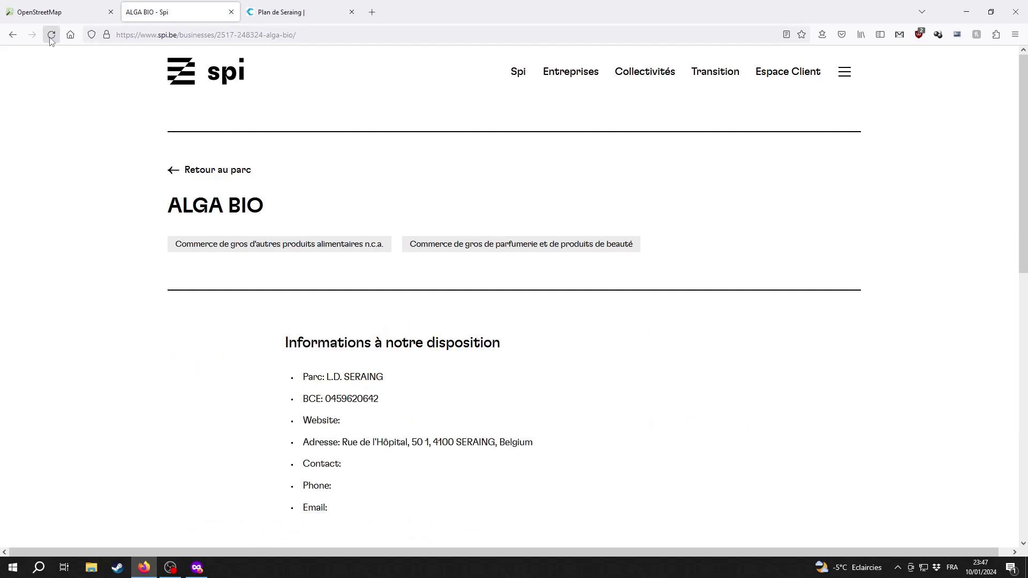
click(73, 5)
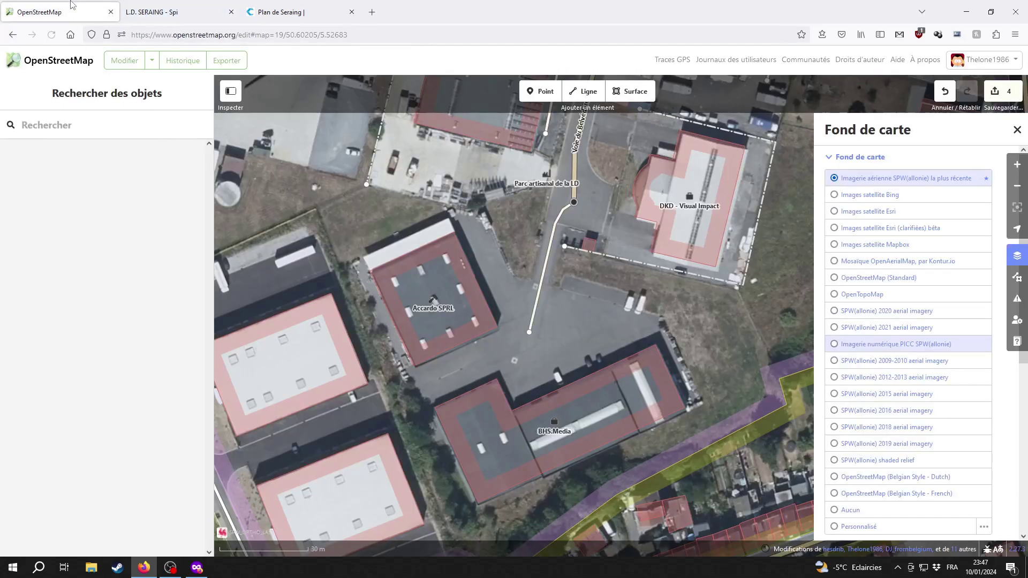
Step: Locate Rue de l'Hôpital north of the industrial zone and check the buildings' house numbers around the Rue Dolet junction
scroll(643, 326, down, 5)
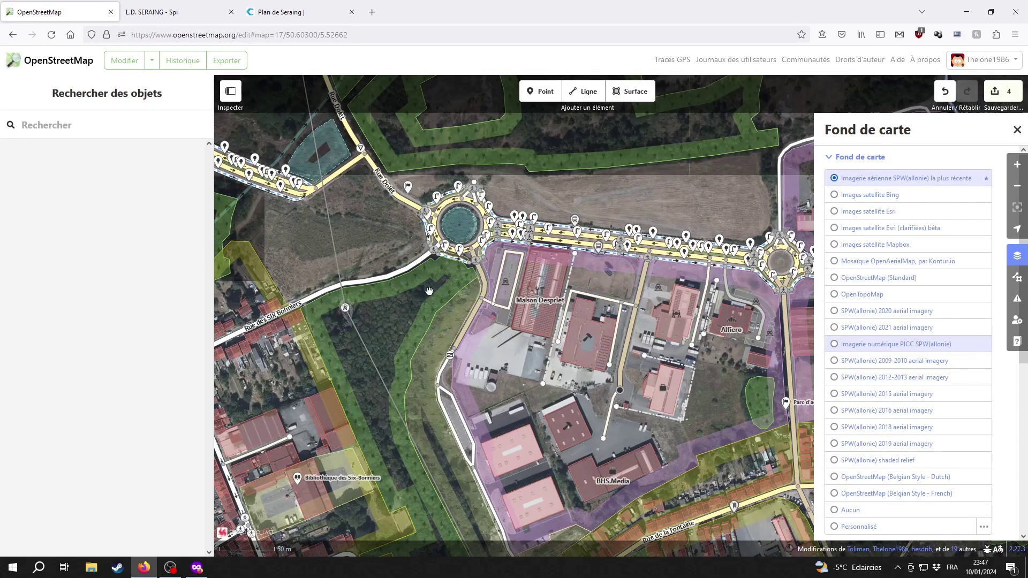
drag(407, 248, 562, 508)
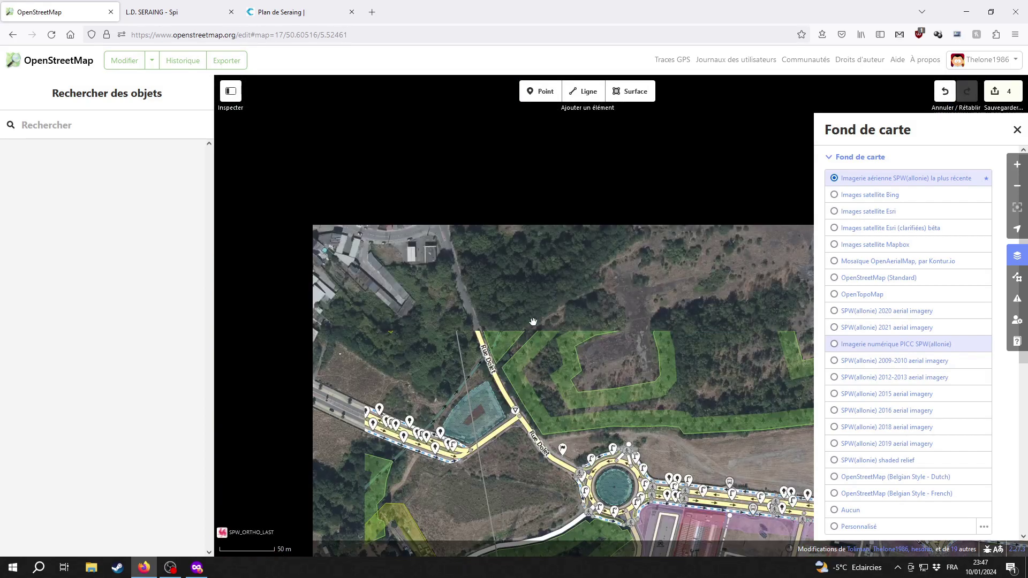
drag(447, 241, 556, 358)
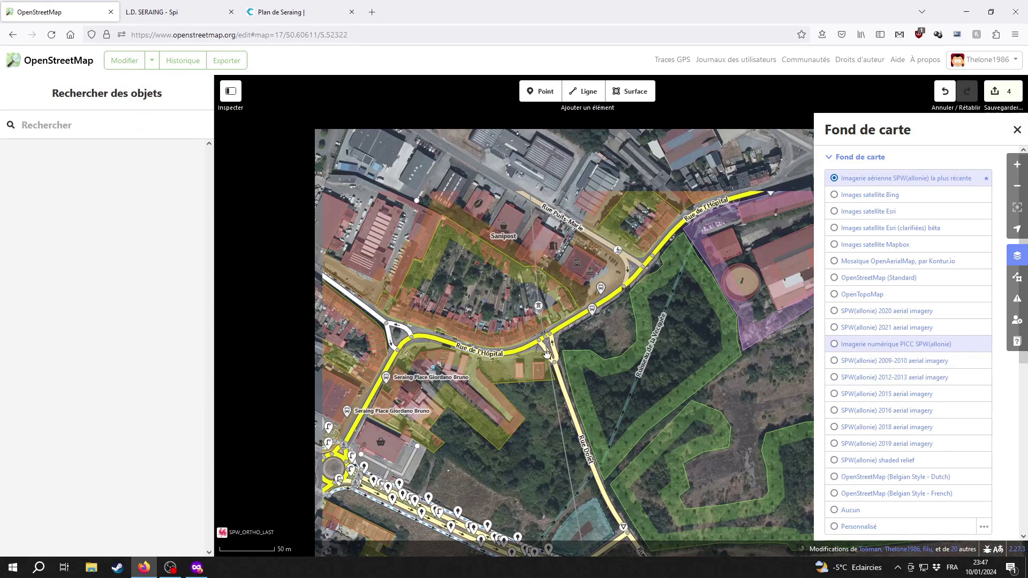
click(483, 357)
scroll(483, 357, up, 5)
click(427, 380)
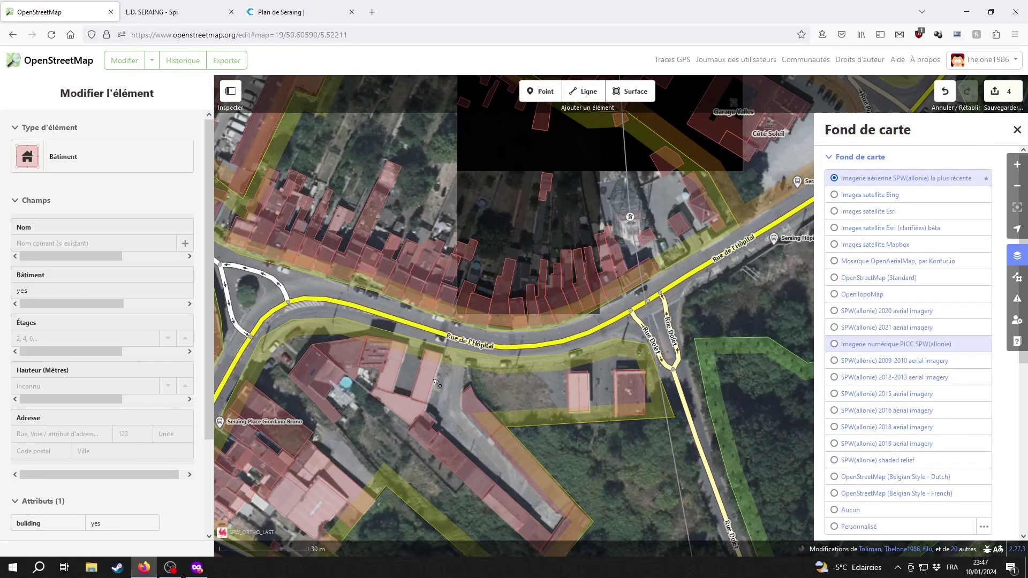
click(493, 310)
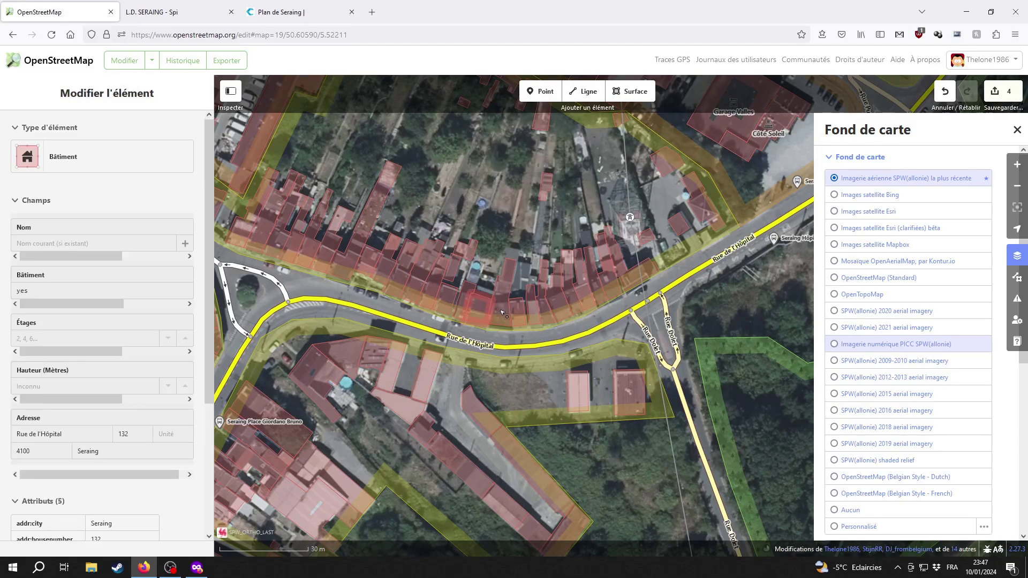
key(Escape)
drag(788, 295, 520, 454)
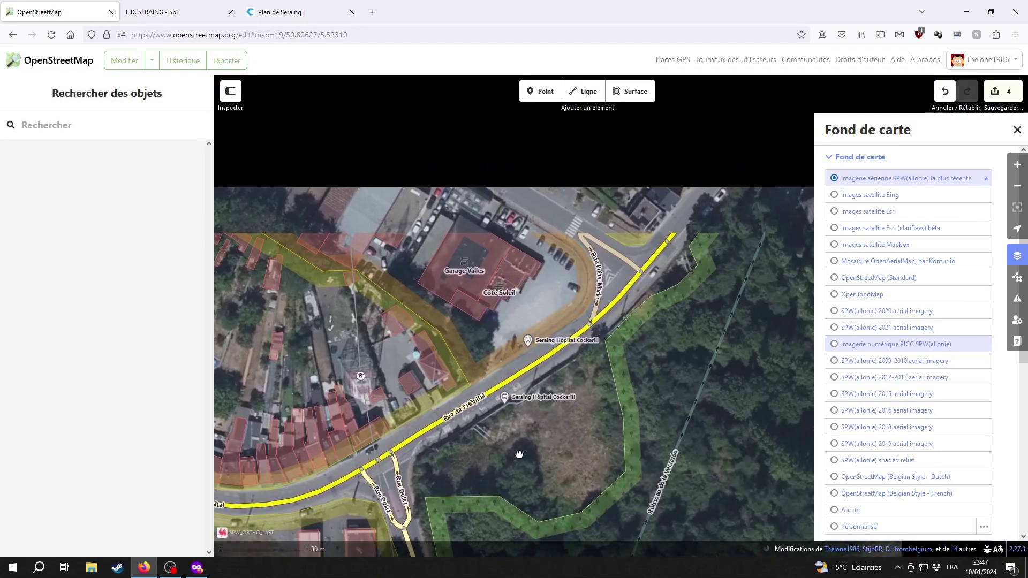
drag(693, 171, 492, 354)
Step: Check the addresses of the houses and buildings along Rue de l'Hôpital northeast of Rue Puits-Marie
click(493, 354)
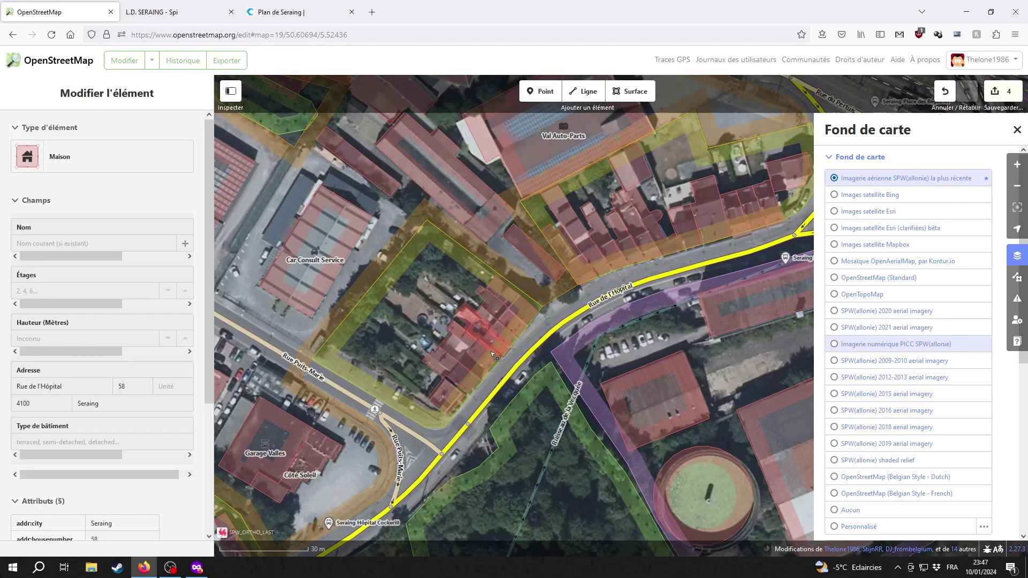
key(Escape)
click(527, 315)
key(Escape)
click(528, 315)
key(Escape)
click(538, 260)
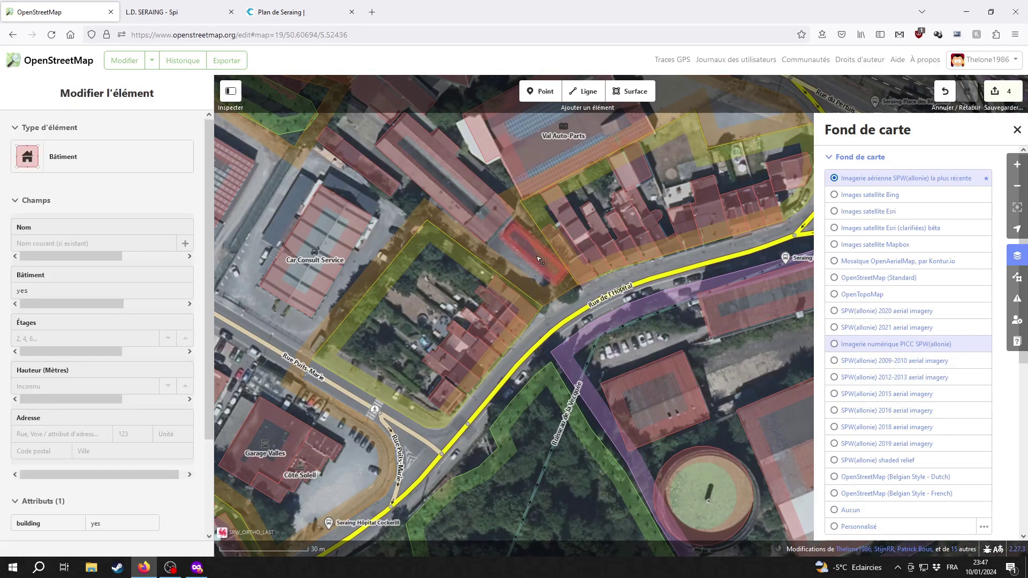
click(460, 214)
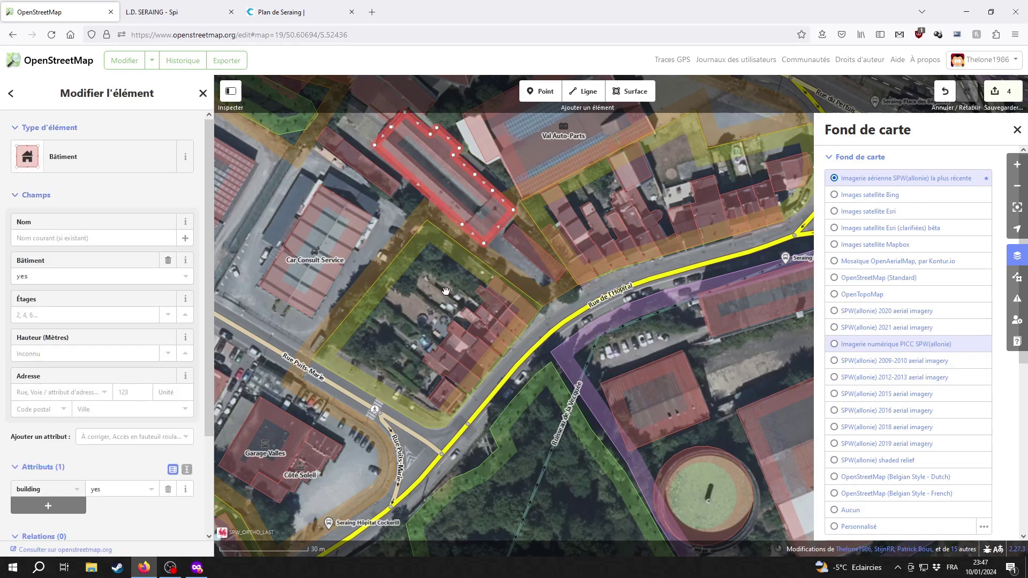
key(Escape)
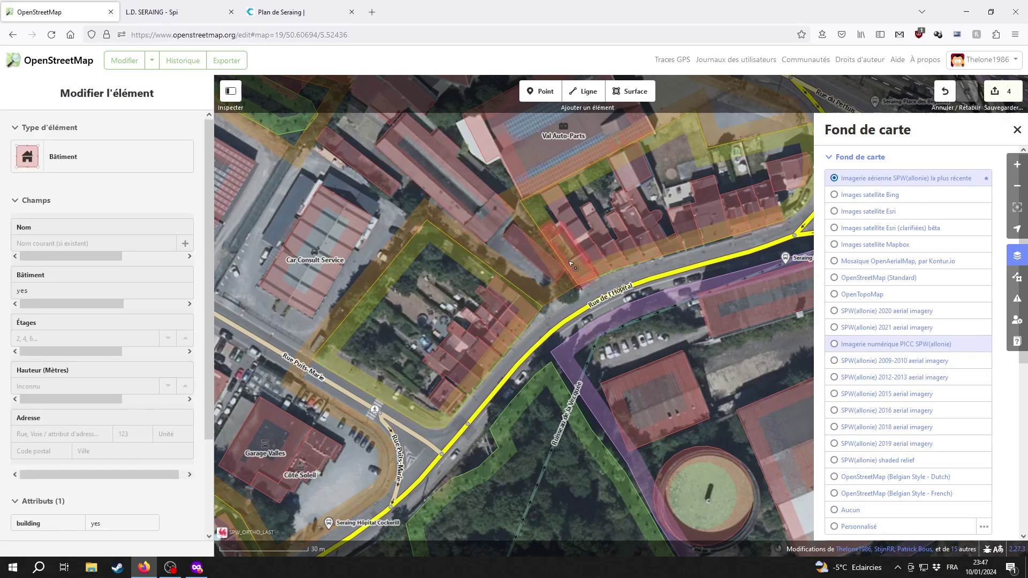
click(549, 267)
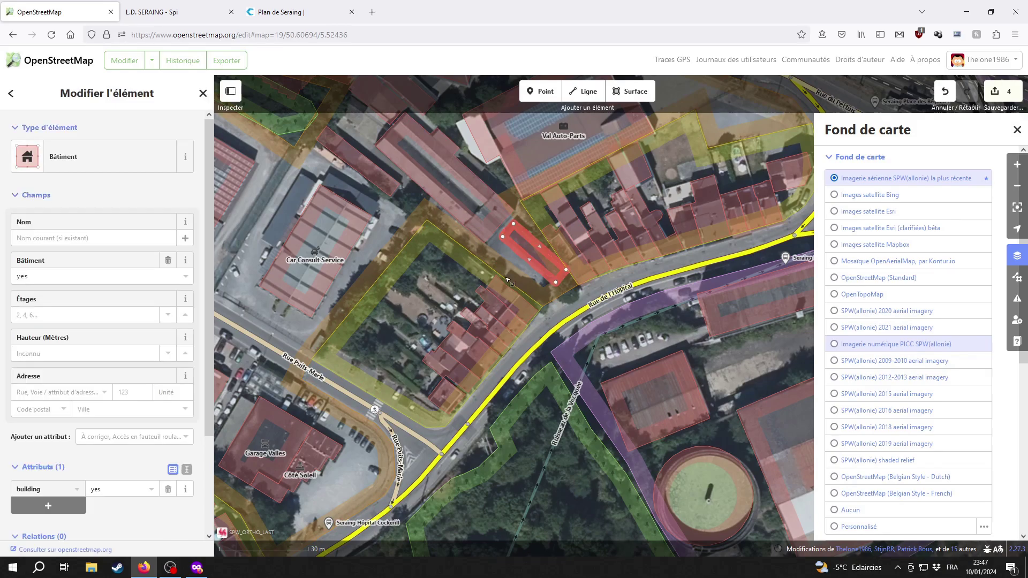
Step: Display the Imagerie numérique PICC SPW(allonie) background and check the commercial zone and house numbers along Rue de l'Hôpital
click(898, 342)
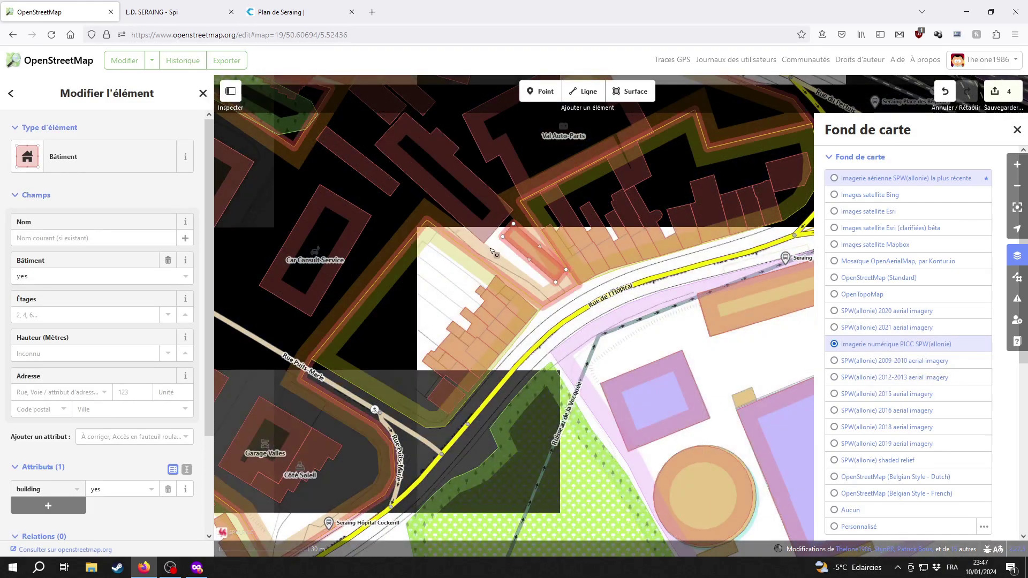
click(492, 252)
scroll(452, 168, up, 3)
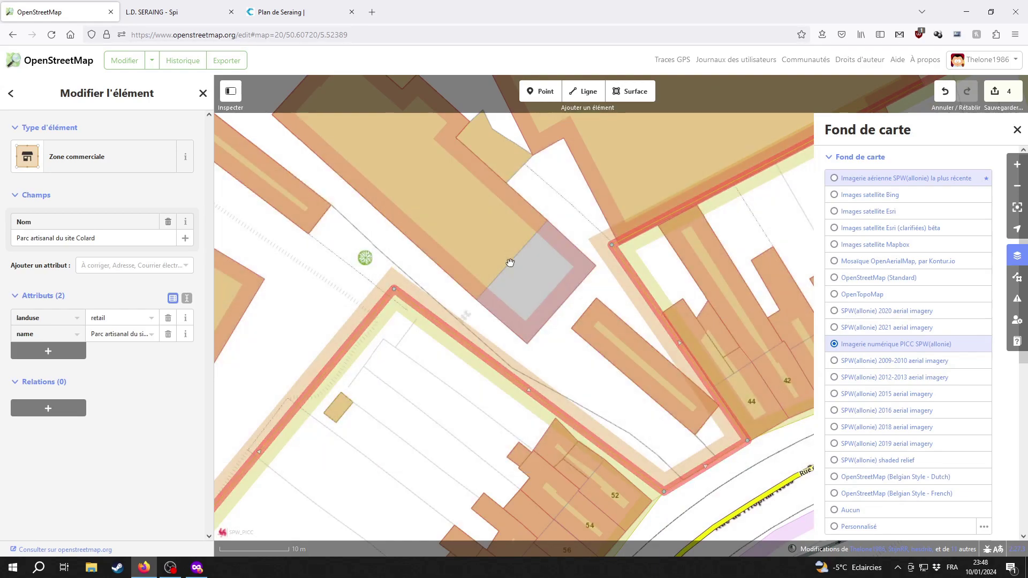
drag(417, 410, 395, 342)
click(548, 398)
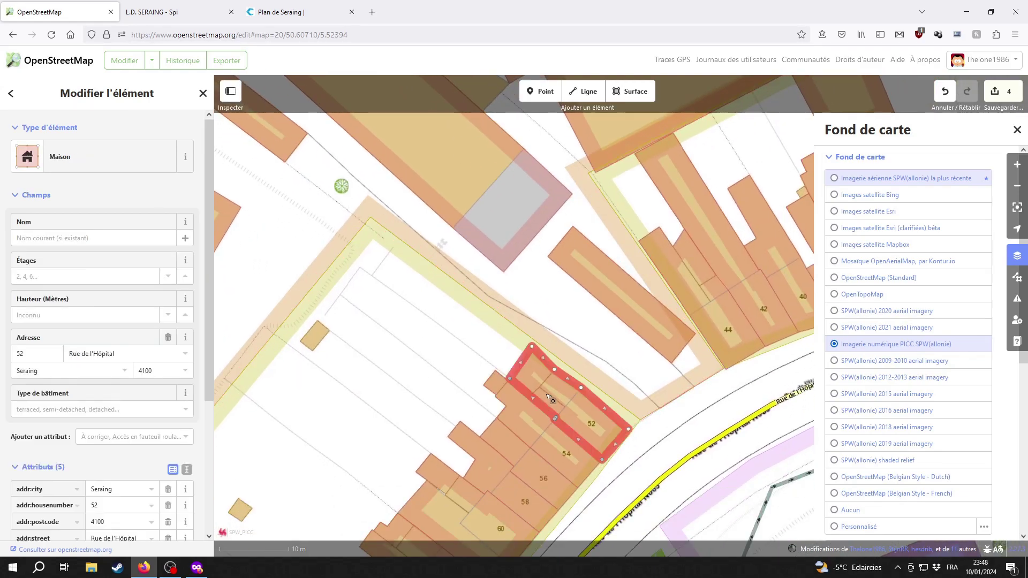
drag(548, 301, 773, 425)
click(543, 299)
drag(543, 298, 420, 284)
scroll(478, 404, down, 3)
click(642, 343)
key(Escape)
drag(562, 525, 556, 321)
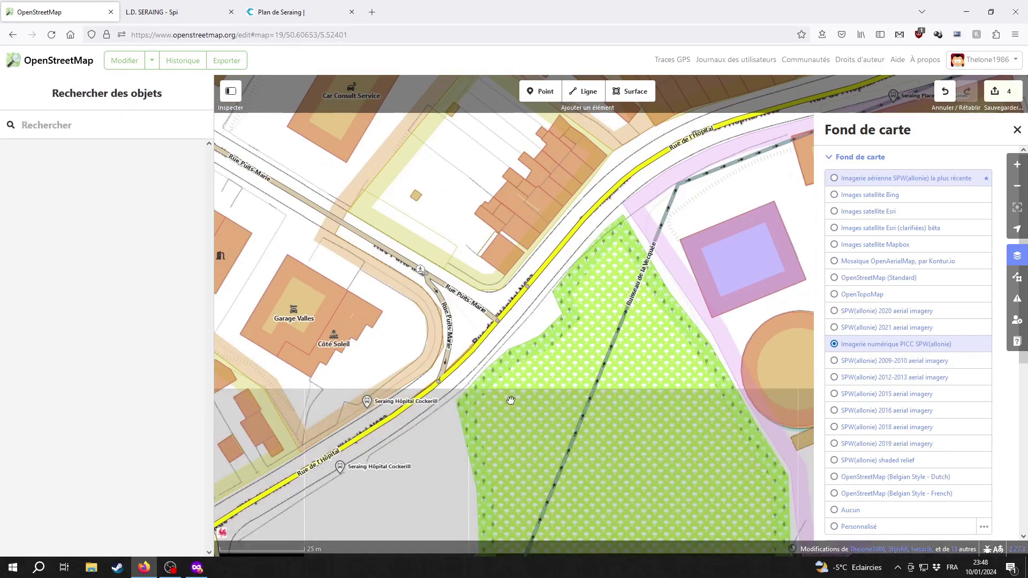
scroll(554, 438, down, 3)
scroll(554, 438, up, 3)
Step: Open the Plan du parc PDF from SPI's L.D. SERAING page and examine the park's layout
key(ctrl+Tab)
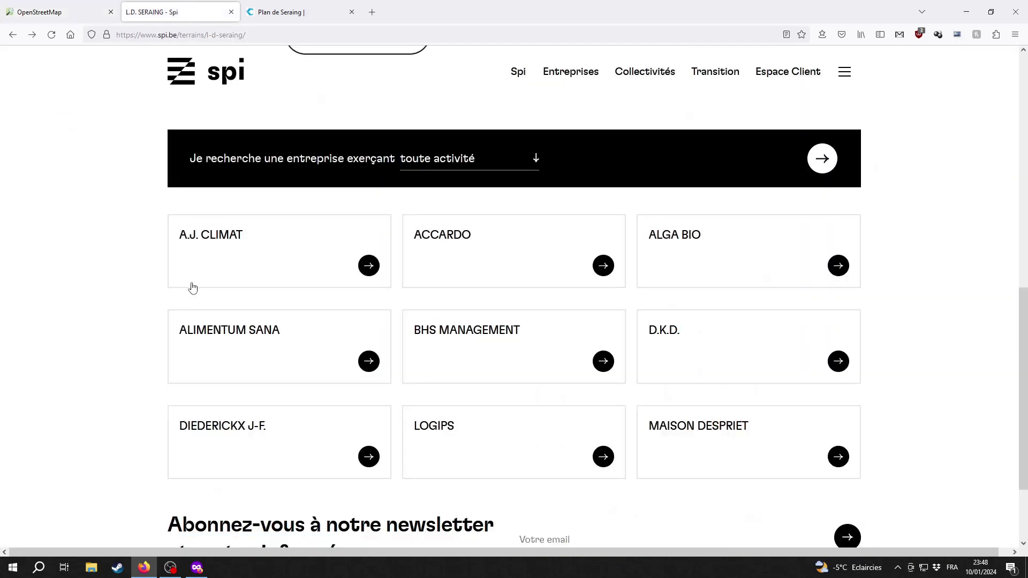
scroll(150, 257, up, 3)
click(353, 198)
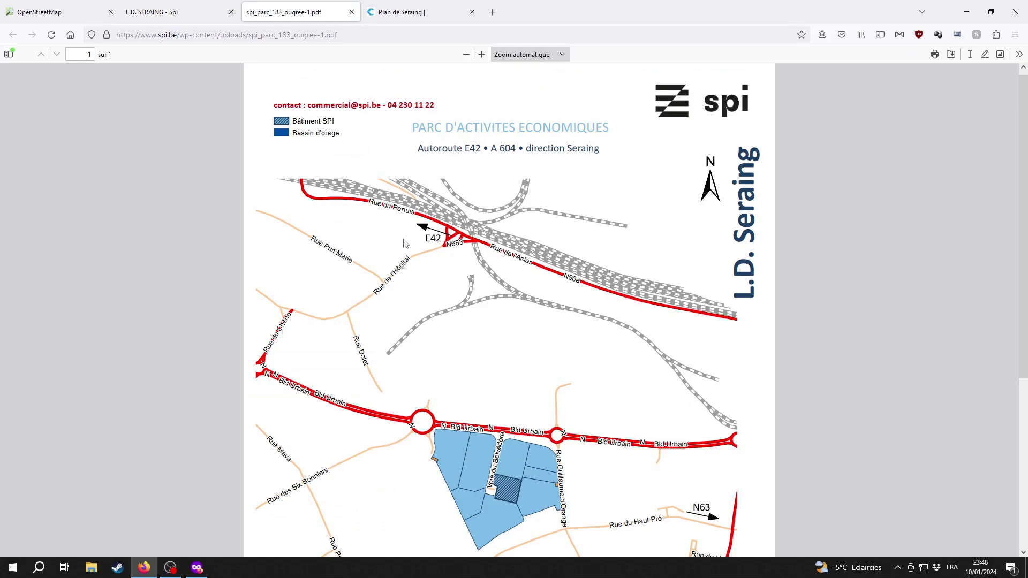
scroll(474, 446, down, 2)
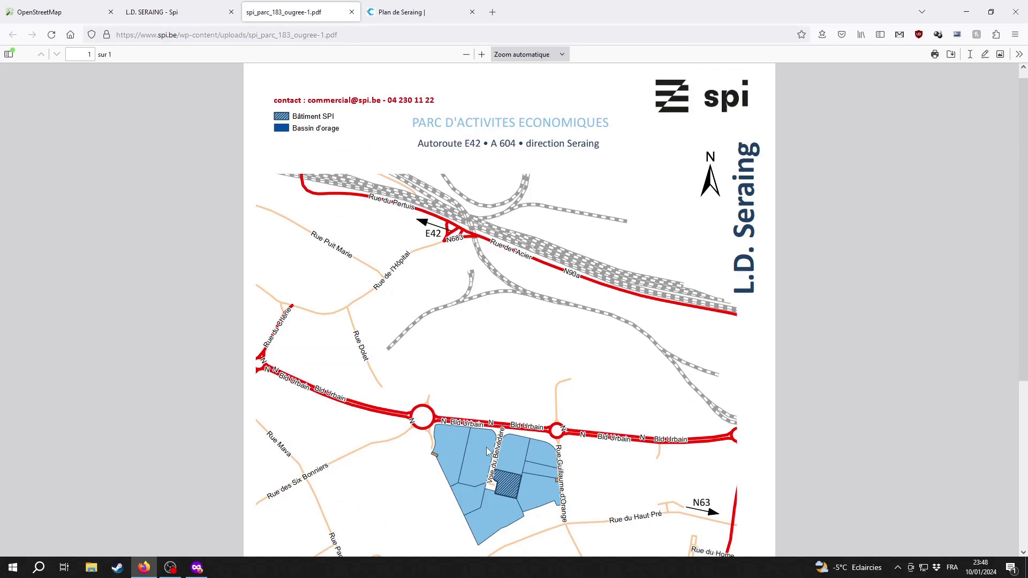
Step: Return to SPI's L.D. SERAING page and look through its list of companies
click(2, 4)
click(198, 16)
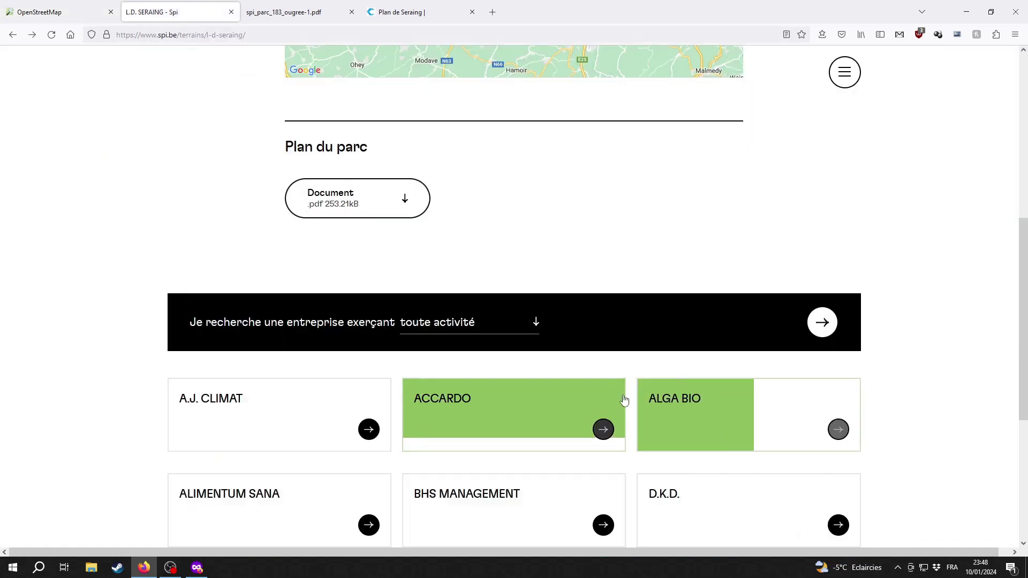
scroll(626, 398, down, 3)
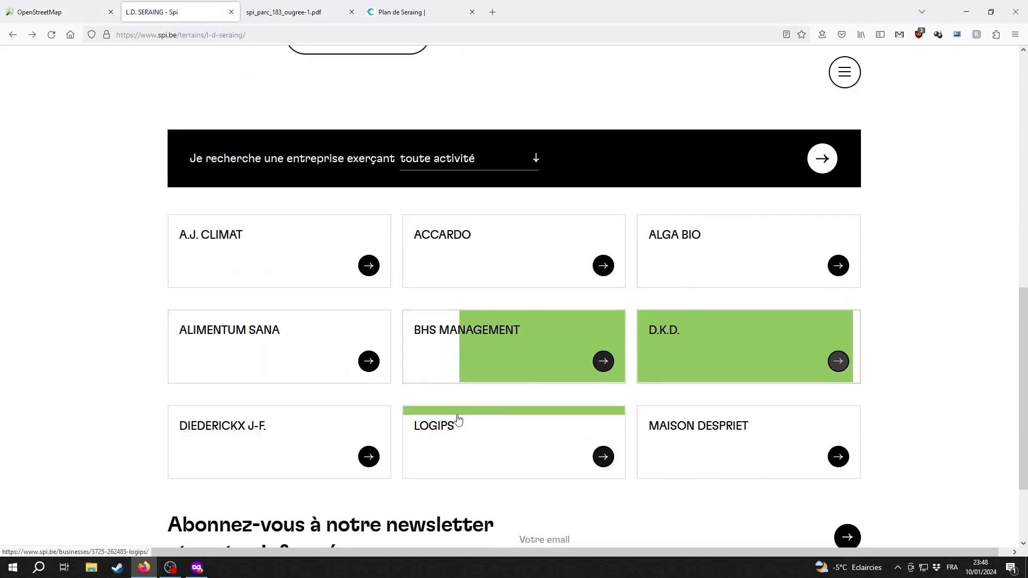
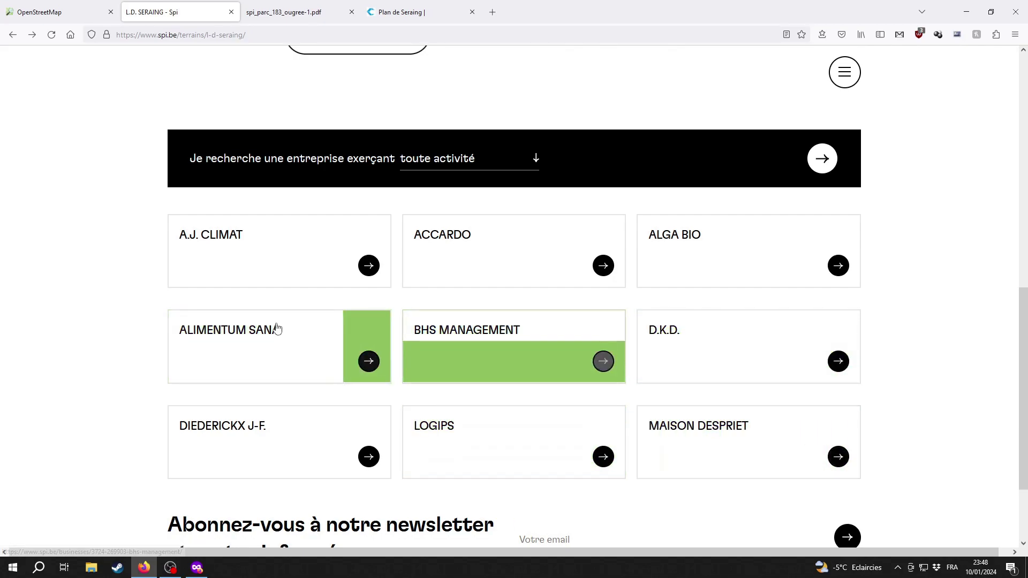
Step: Open SPI's ALIMENTUM SANA page and compare its address with the DKD - Visual Impact building on Voie du Belvédère in the OpenStreetMap editor
click(247, 335)
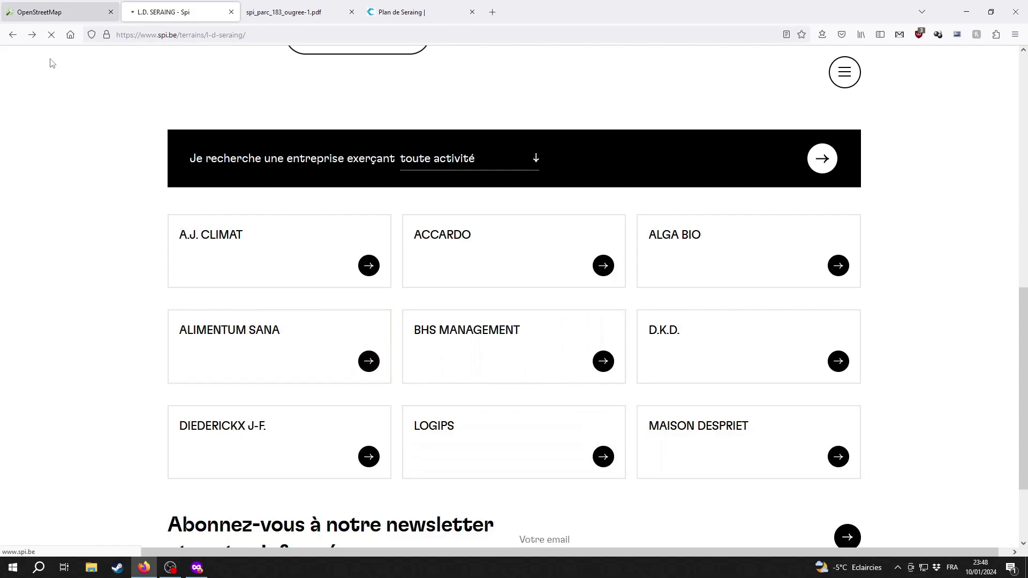
click(35, 5)
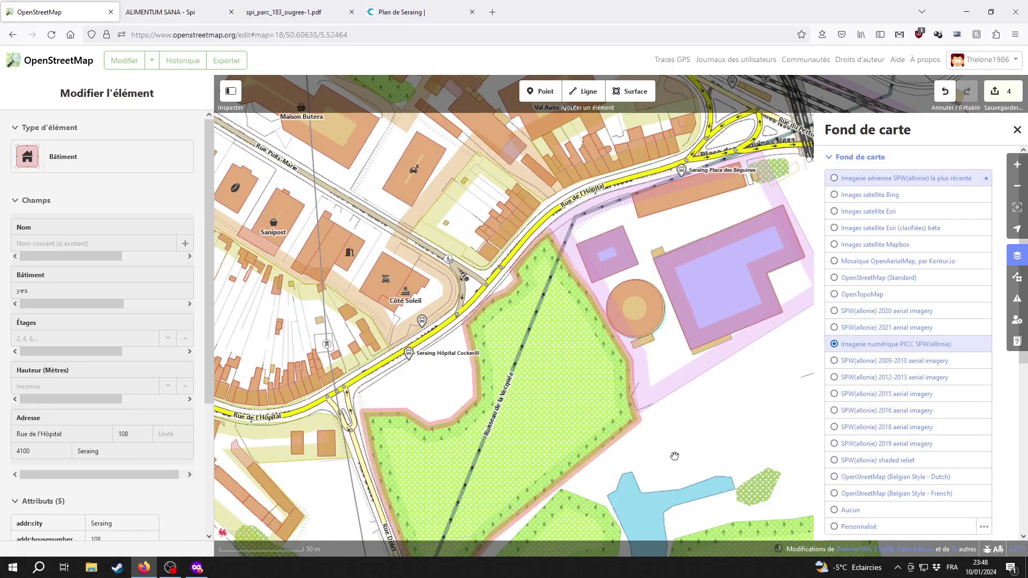
drag(668, 455, 426, 234)
scroll(543, 446, down, 2)
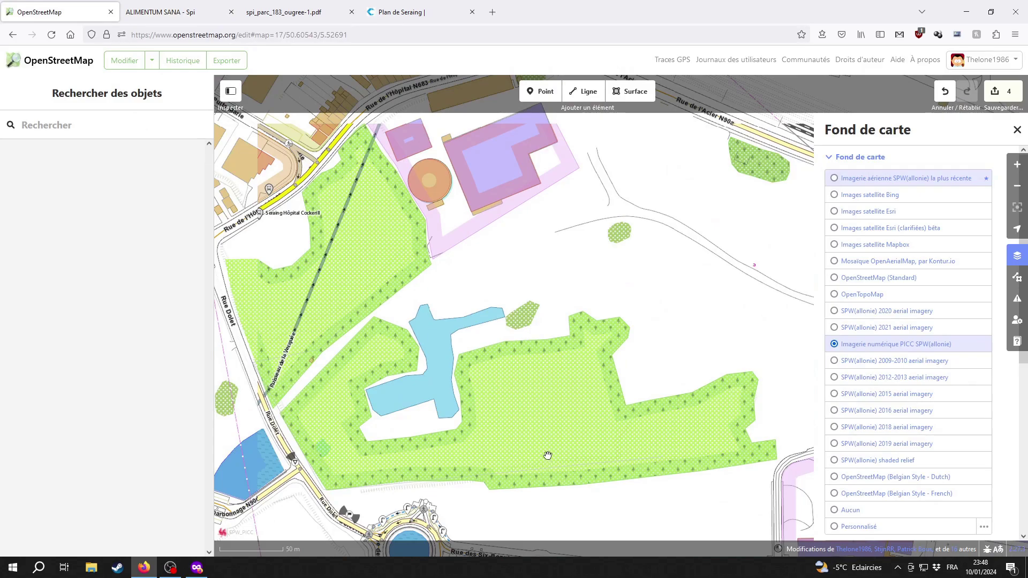
drag(548, 463, 539, 223)
drag(680, 499, 661, 304)
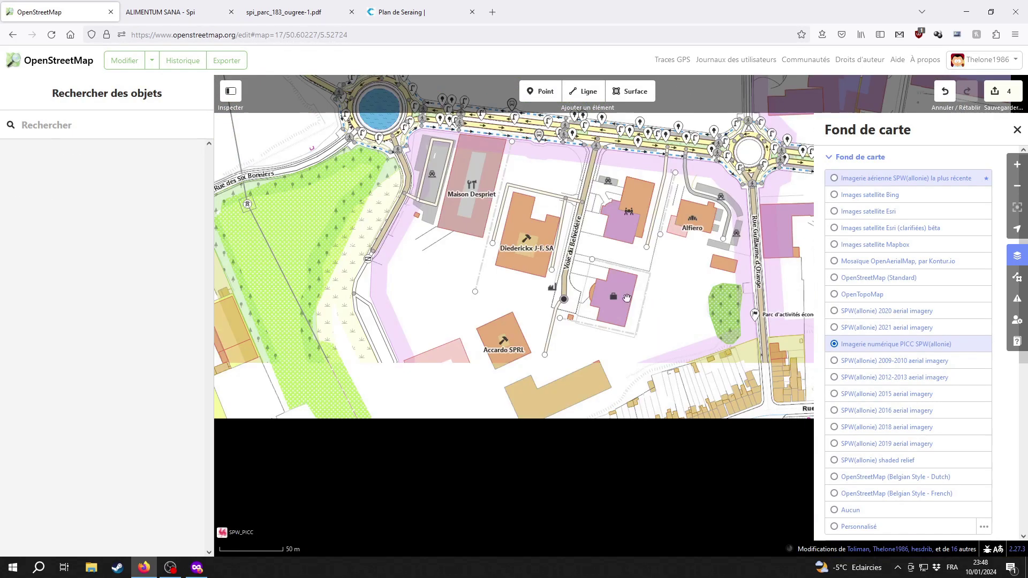
click(618, 300)
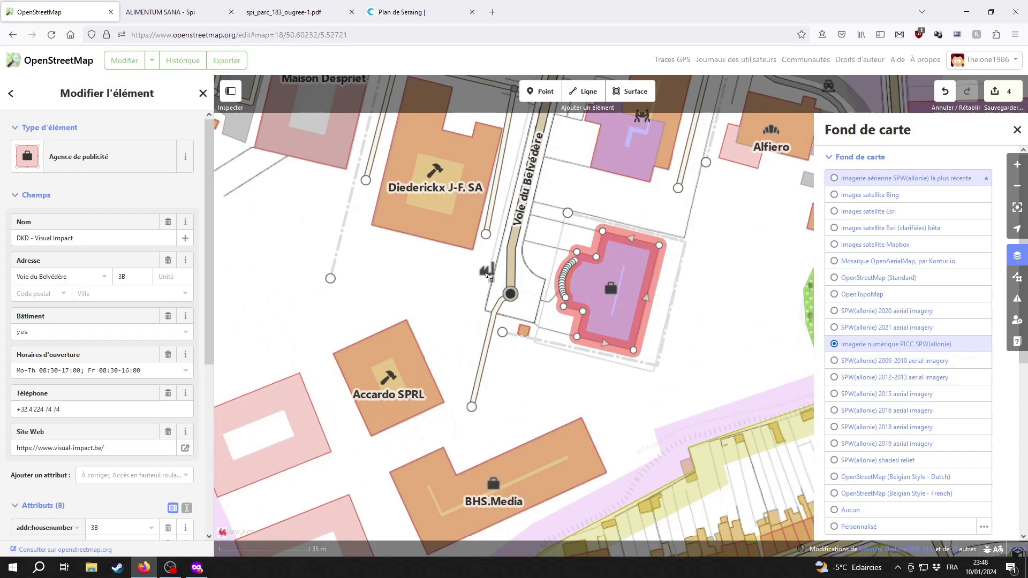
click(130, 6)
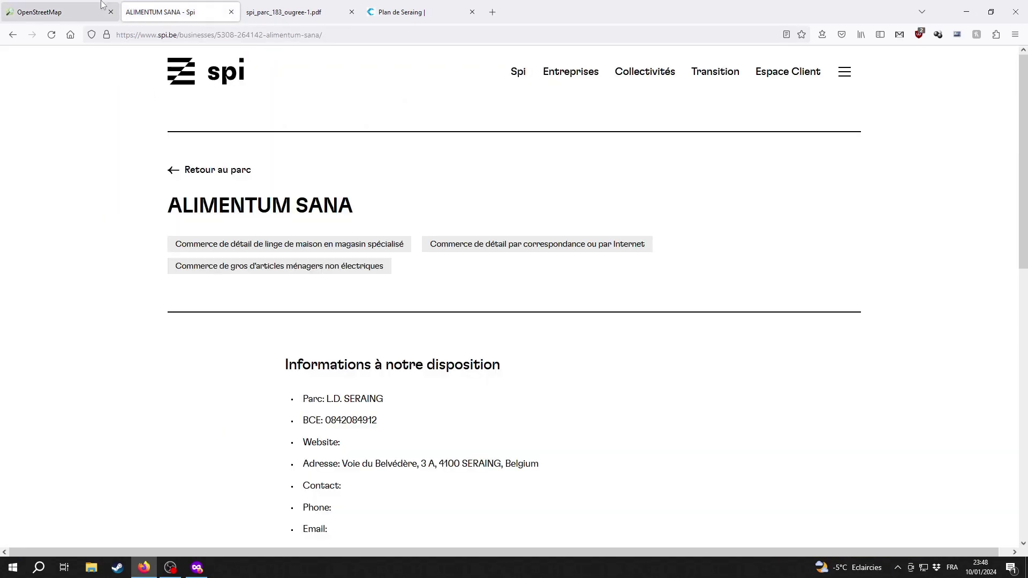
click(105, 6)
Step: Compare the Maison Despriet building with SPI's company list and look through the available values for its wholesaler Type
scroll(615, 292, up, 3)
drag(616, 292, 622, 505)
click(486, 339)
click(202, 13)
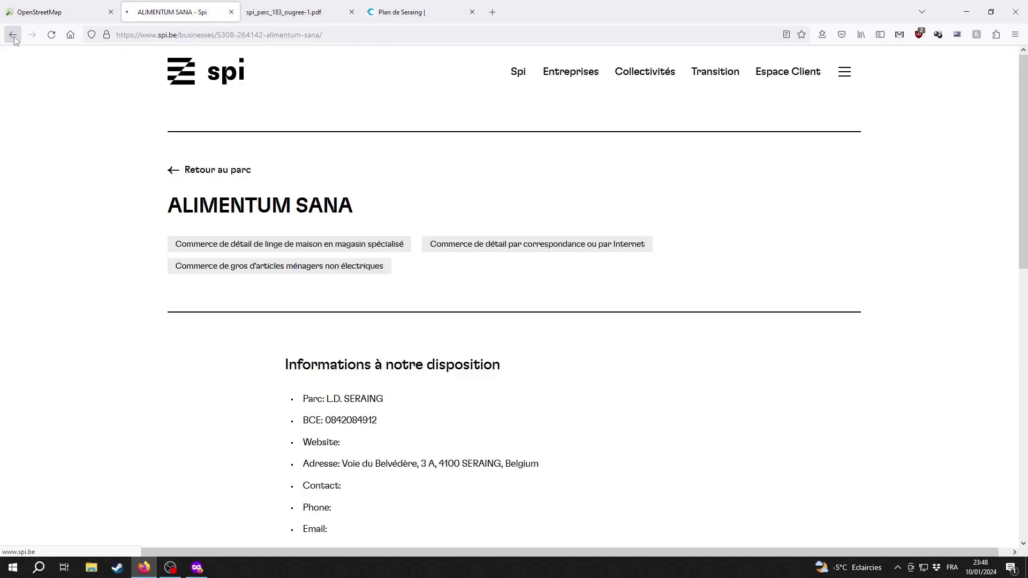
key(alt+Left)
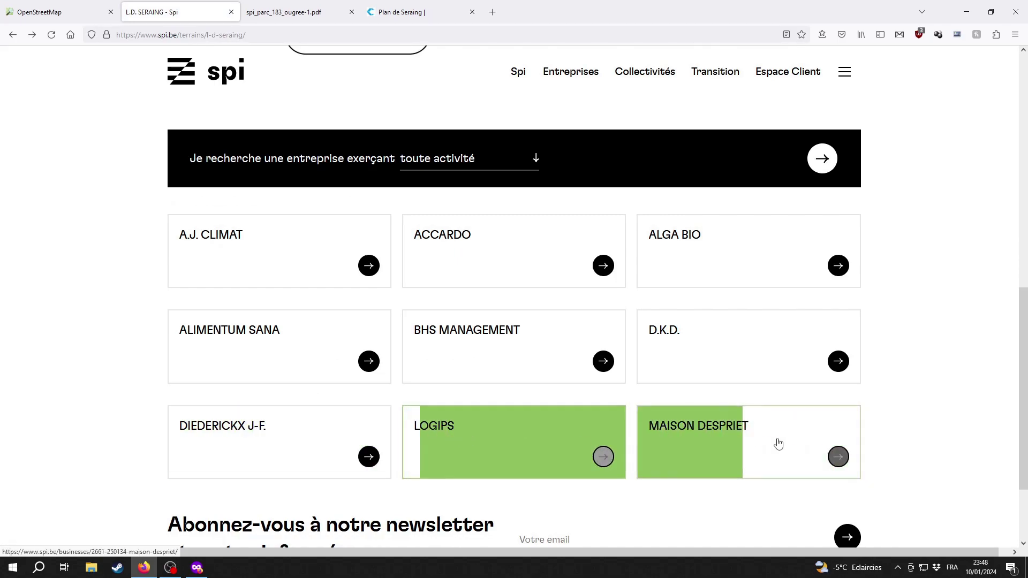
click(1, 3)
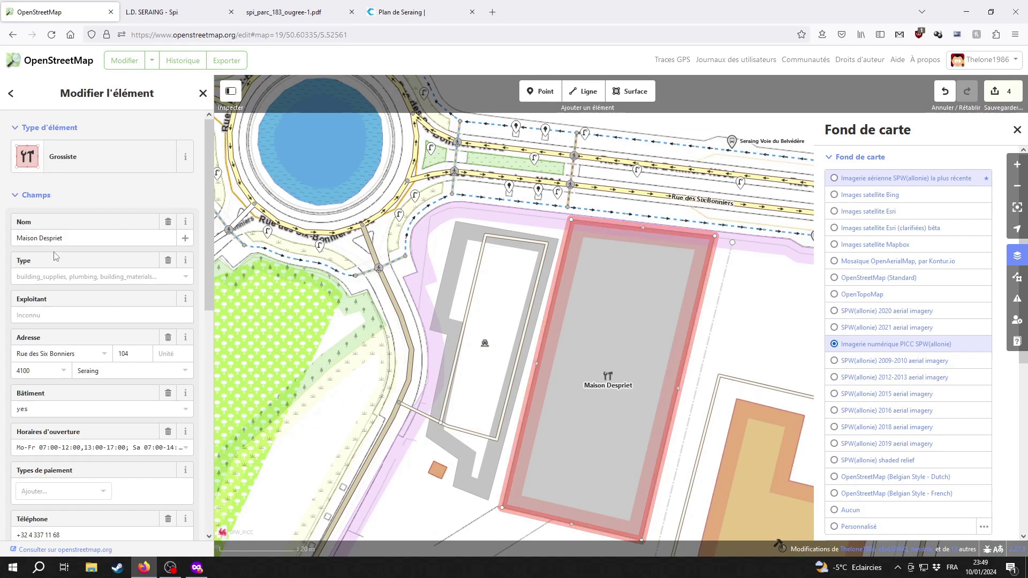
click(70, 277)
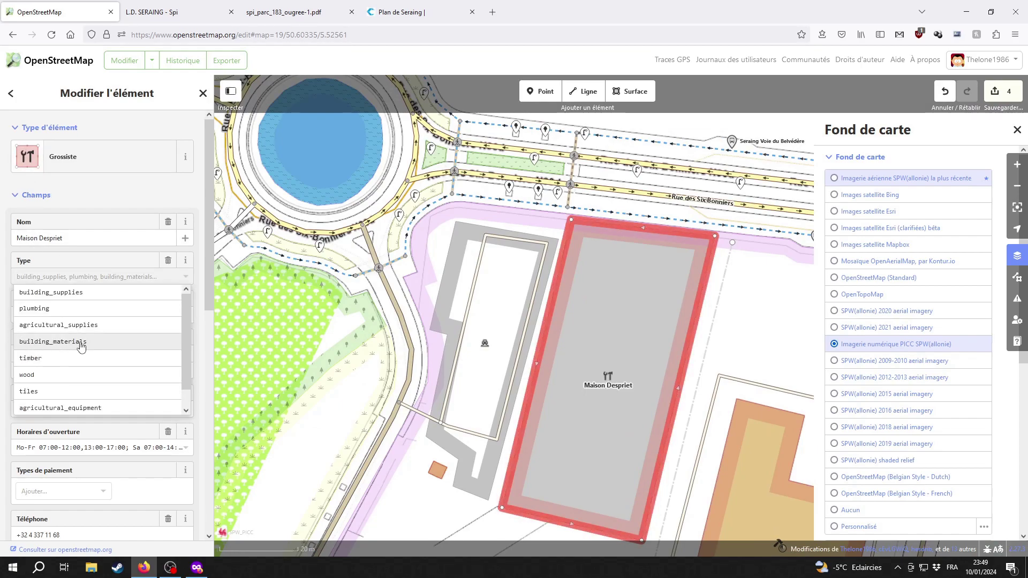
scroll(69, 375, down, 1)
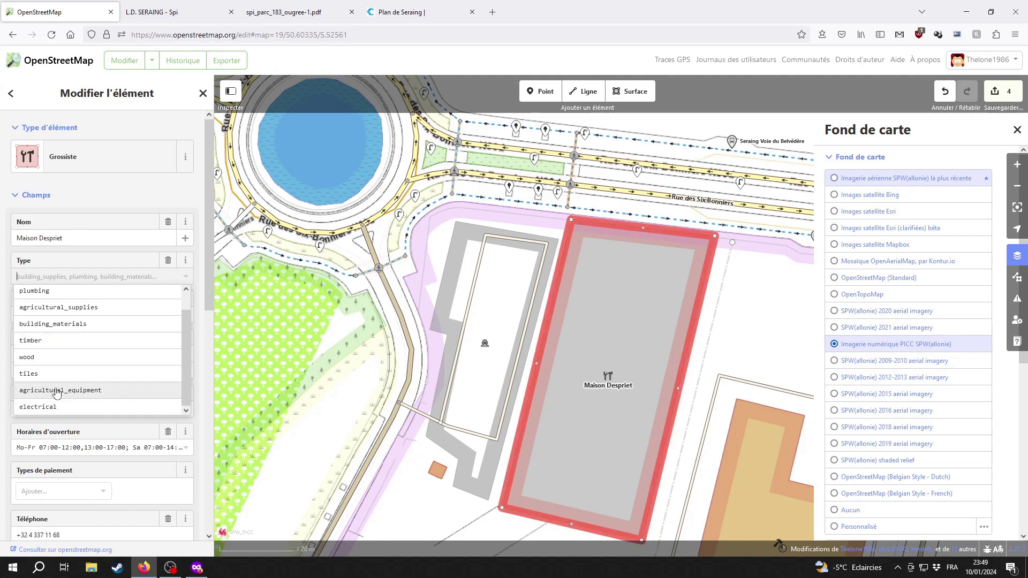
scroll(57, 393, up, 1)
key(Escape)
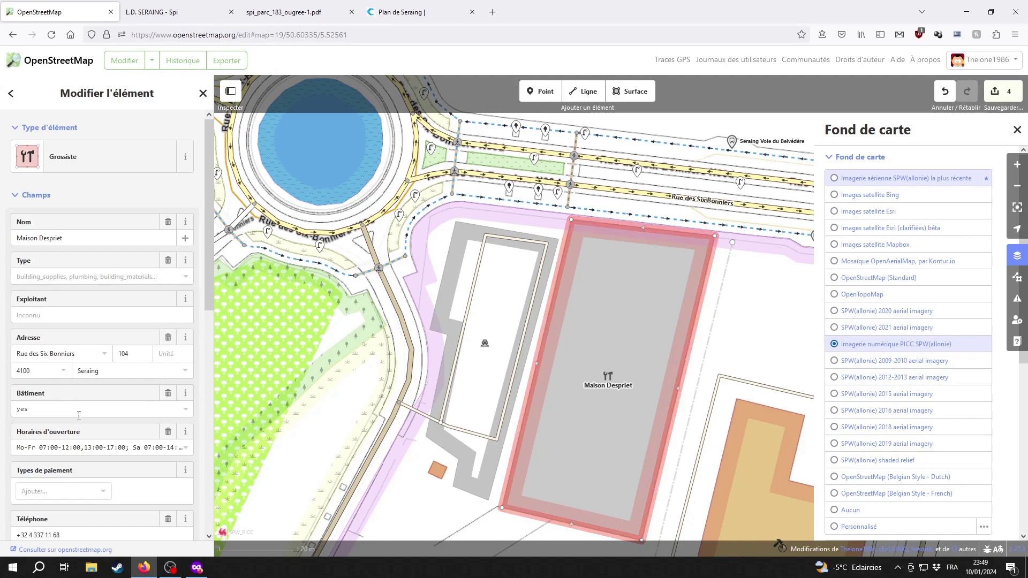
Step: Select the DKD - Visual Impact building and check its details against SPI's D.K.D. page
drag(746, 355, 386, 258)
click(535, 291)
click(214, 11)
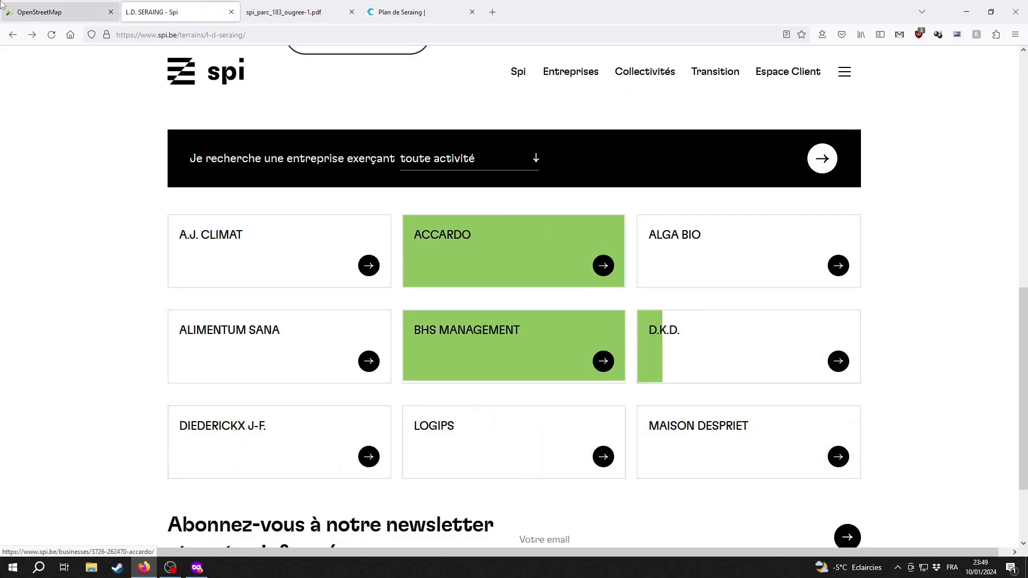
key(ctrl+Tab)
click(561, 308)
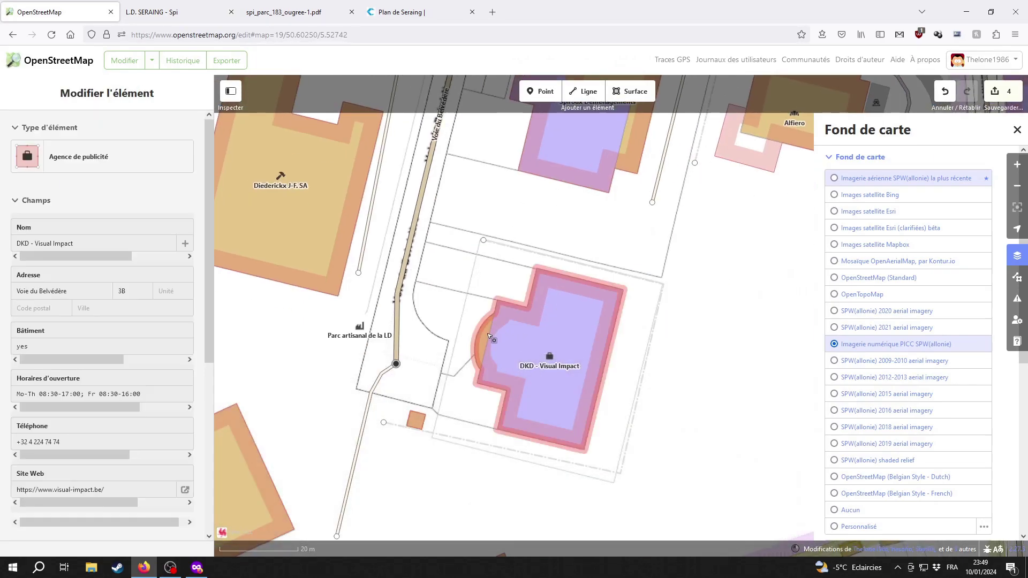
key(ctrl+Tab)
click(691, 323)
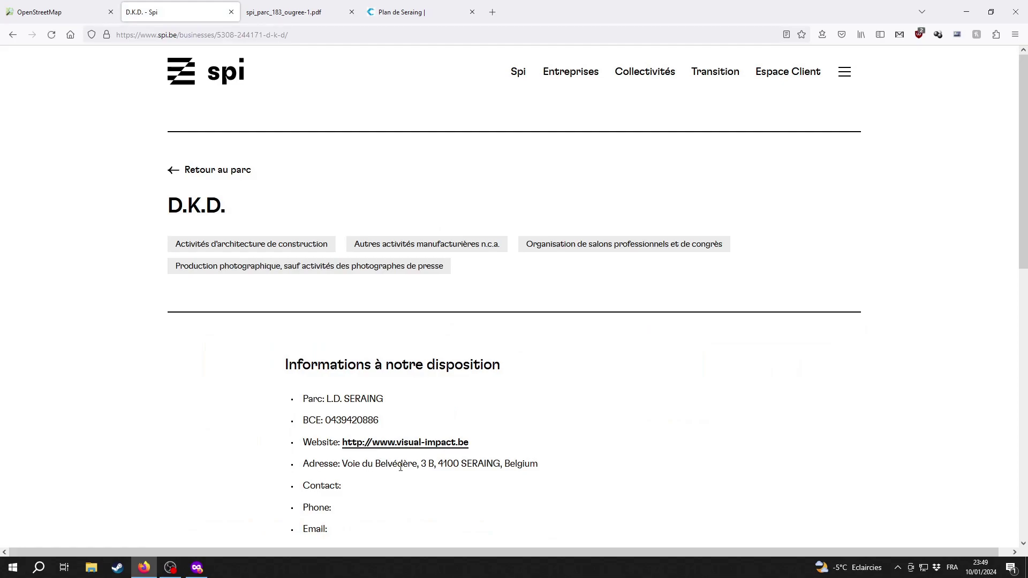
Step: Open SPI's A.J. CLIMAT page, display the most recent SPW(allonie) aerial imagery on the map and select the matching building on Rue Guillaume d'Orange
key(alt+Left)
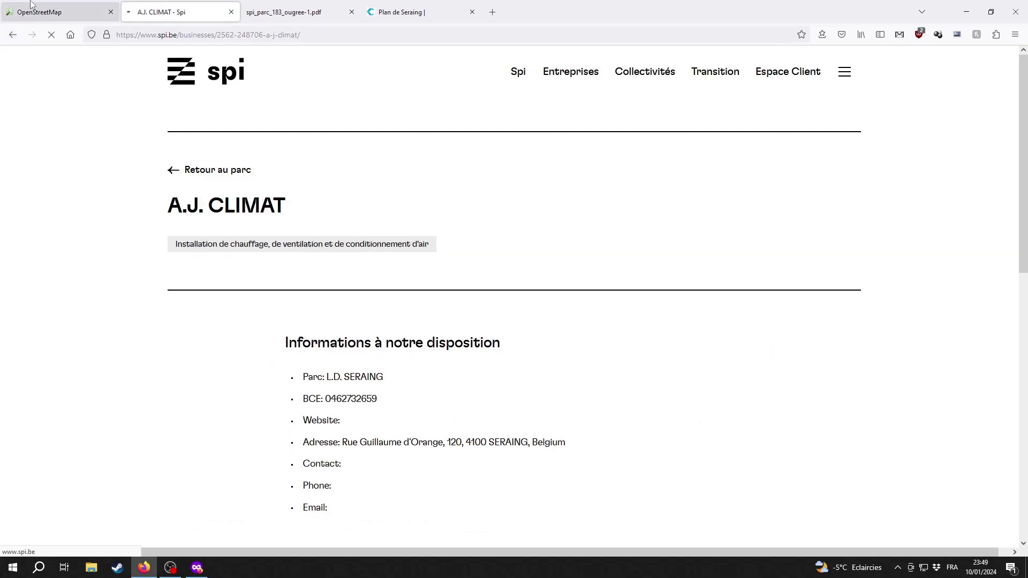
click(31, 7)
drag(683, 445, 345, 373)
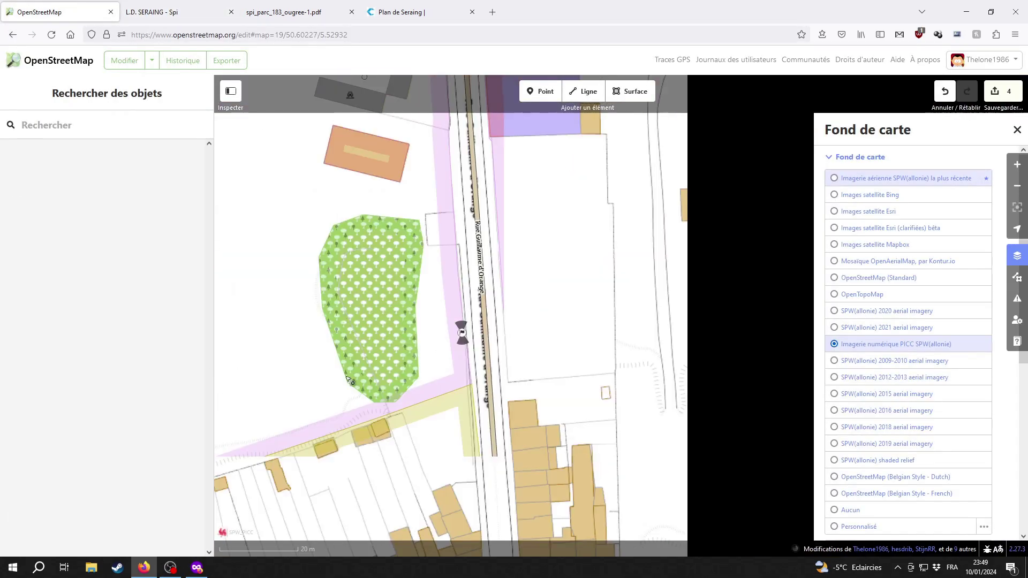
drag(337, 170, 467, 311)
click(917, 179)
click(530, 273)
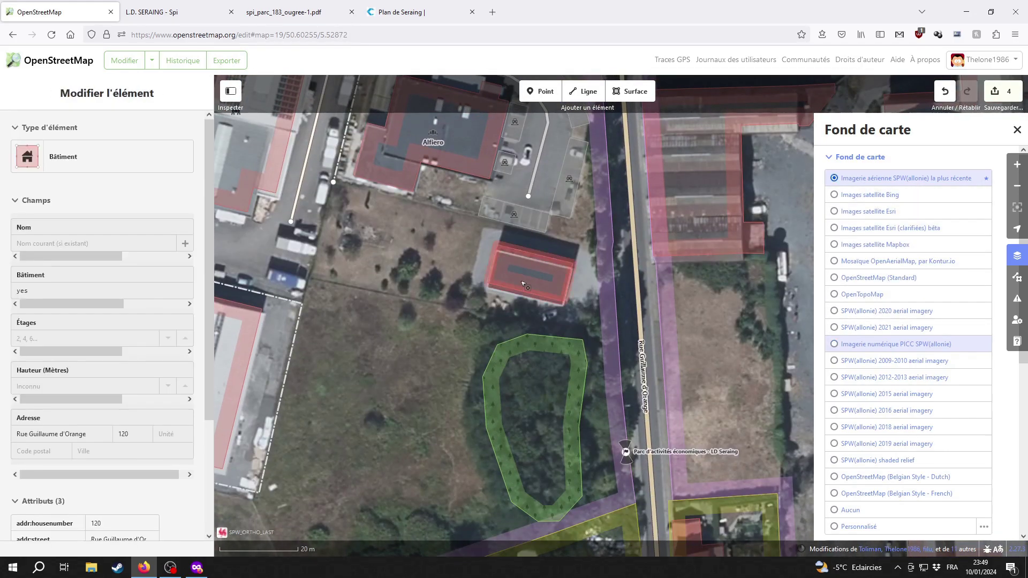
Step: Review the activity and address information on SPI's A.J. CLIMAT page
click(148, 11)
click(226, 233)
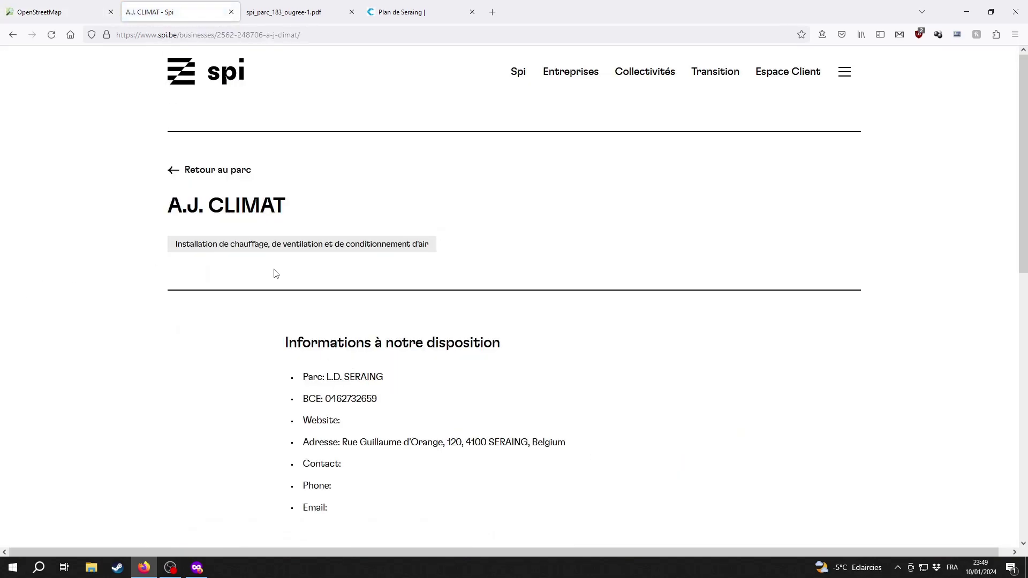
scroll(393, 377, down, 1)
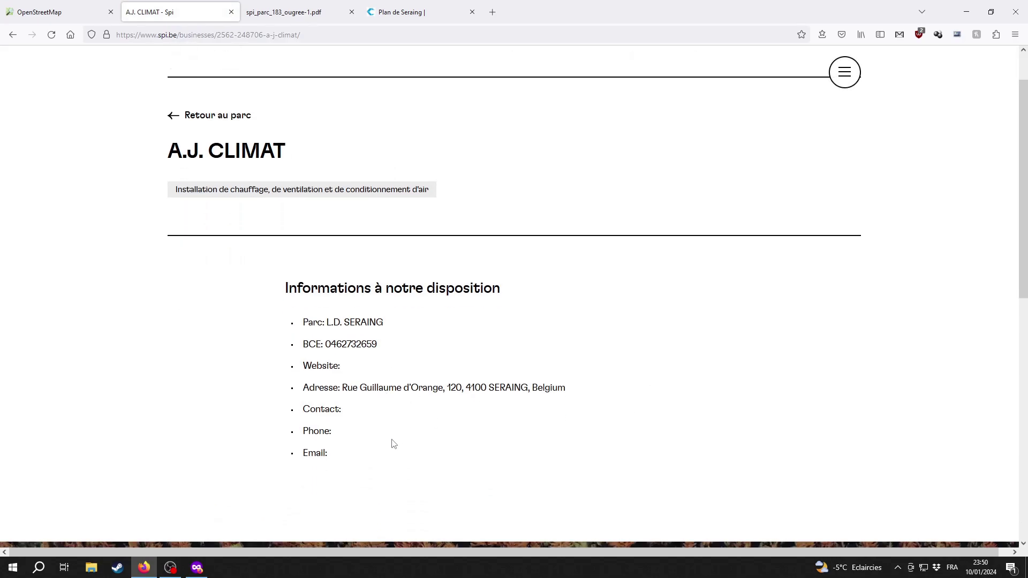
scroll(394, 443, up, 1)
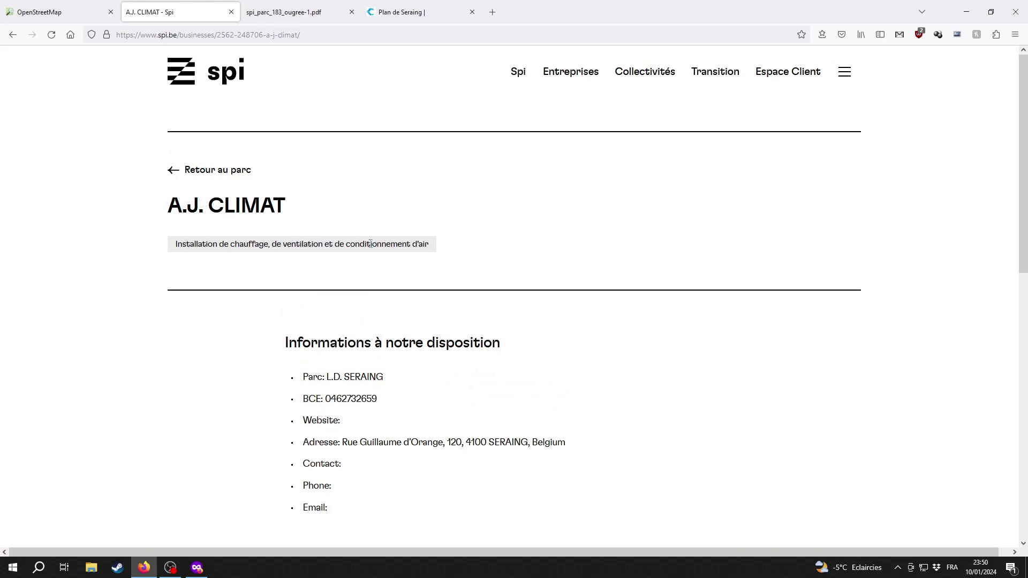
Step: Change the feature type of the selected building on Rue Guillaume d'Orange to Bâtiment industriel
click(19, 5)
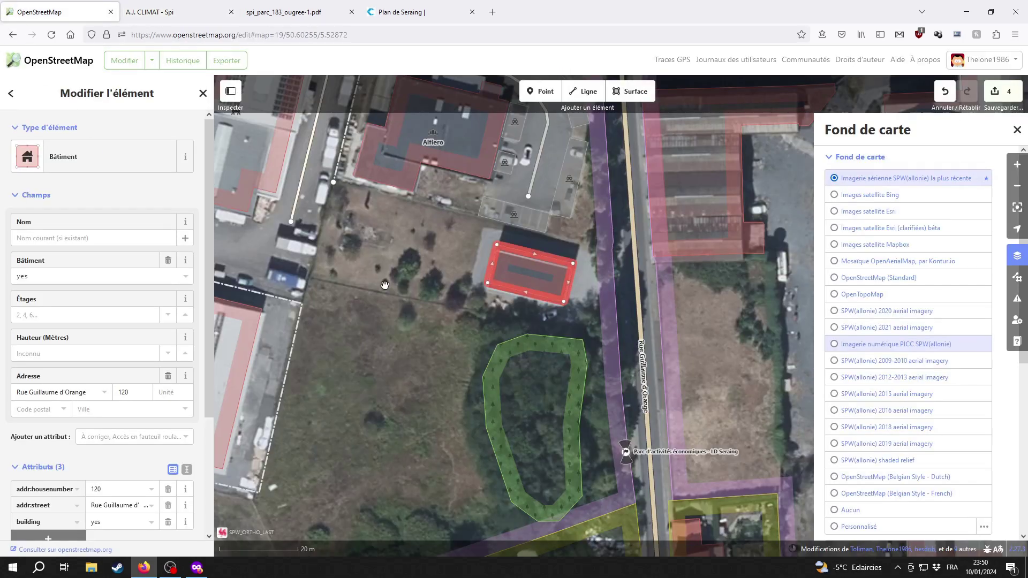
click(78, 158)
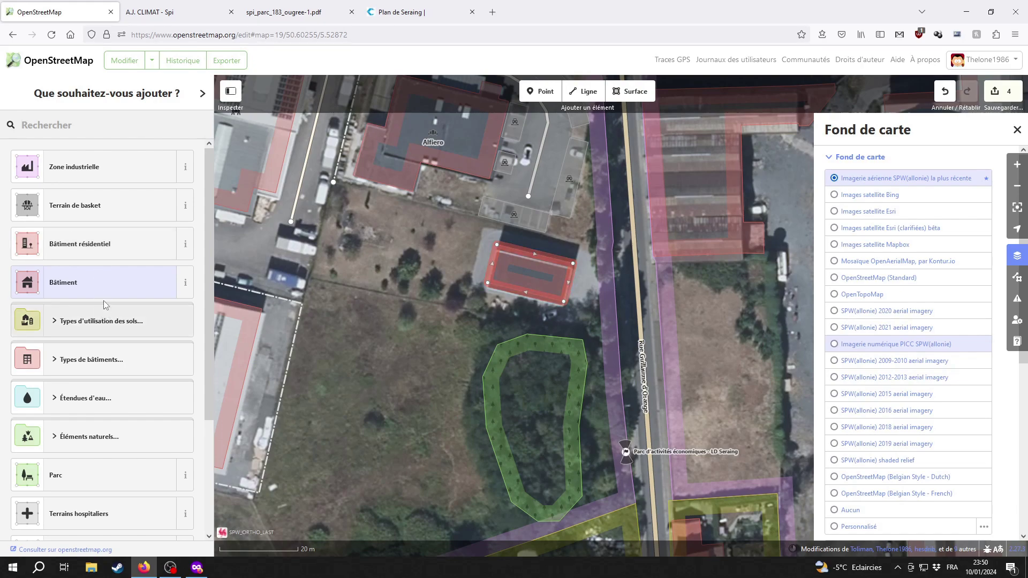
click(106, 356)
scroll(97, 432, down, 2)
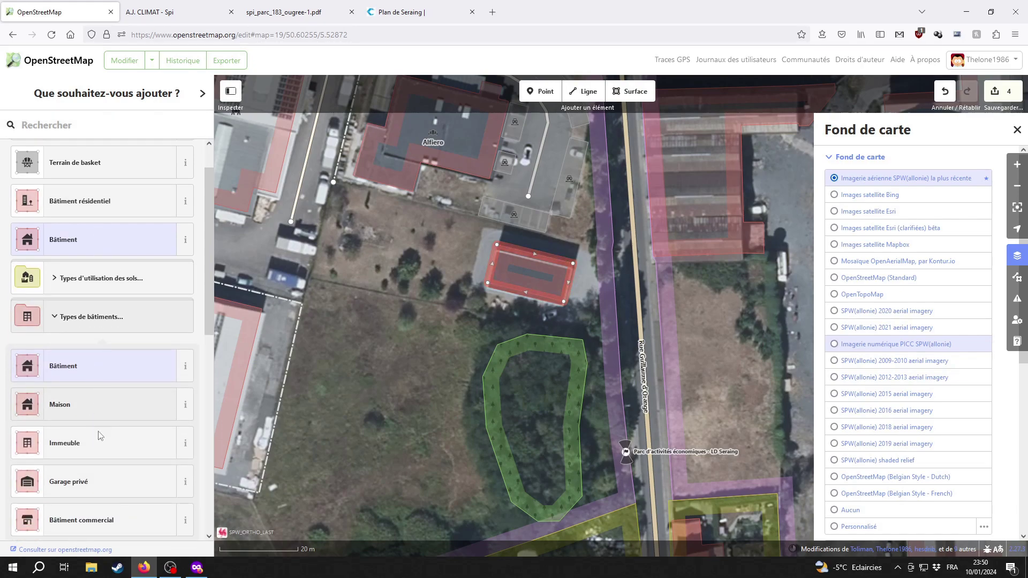
scroll(118, 501, down, 2)
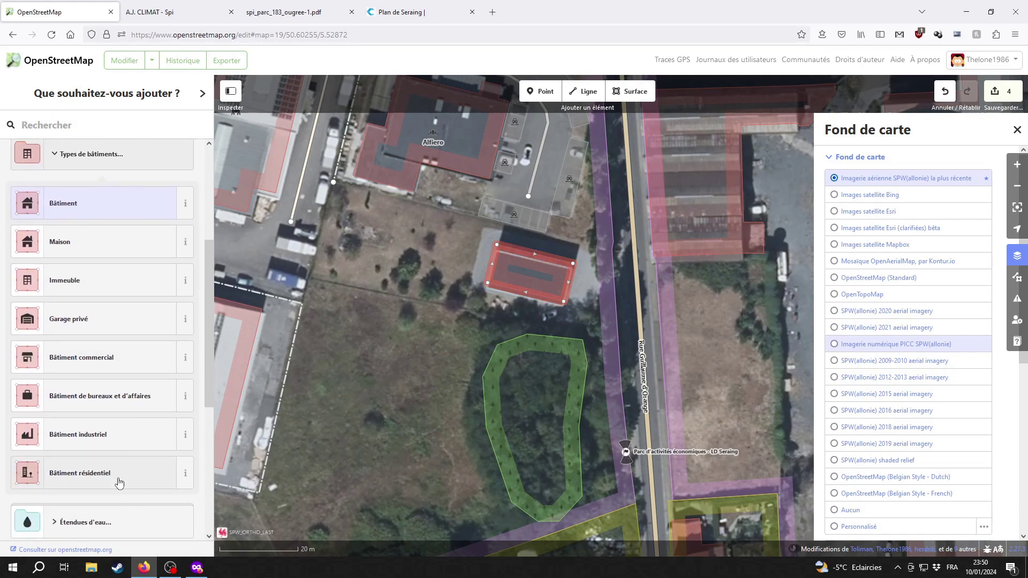
click(96, 434)
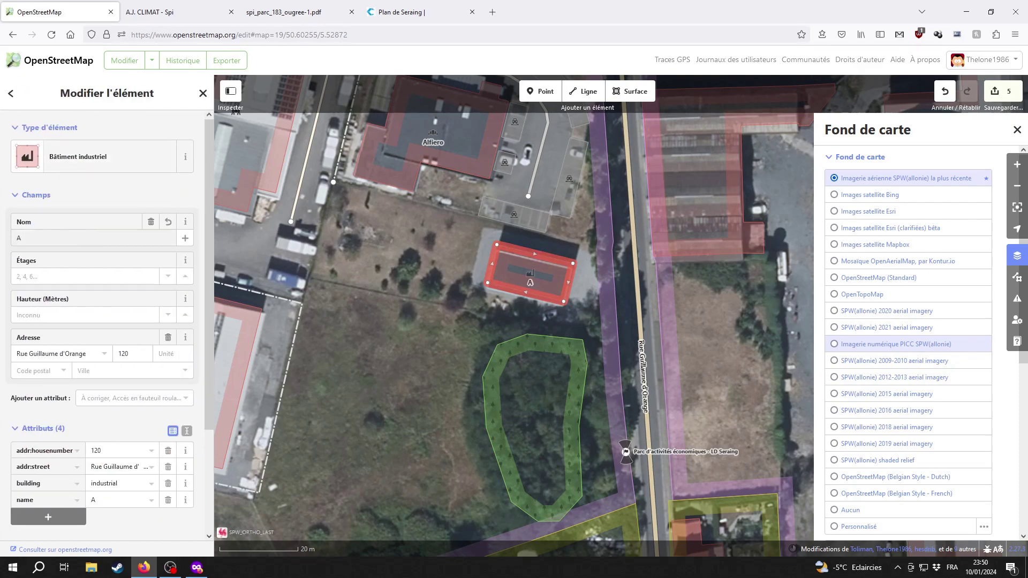
Step: Name the industrial building on Rue Guillaume d'Orange "A.J. Climat", following the spelling on SPI's page
click(166, 19)
click(60, 12)
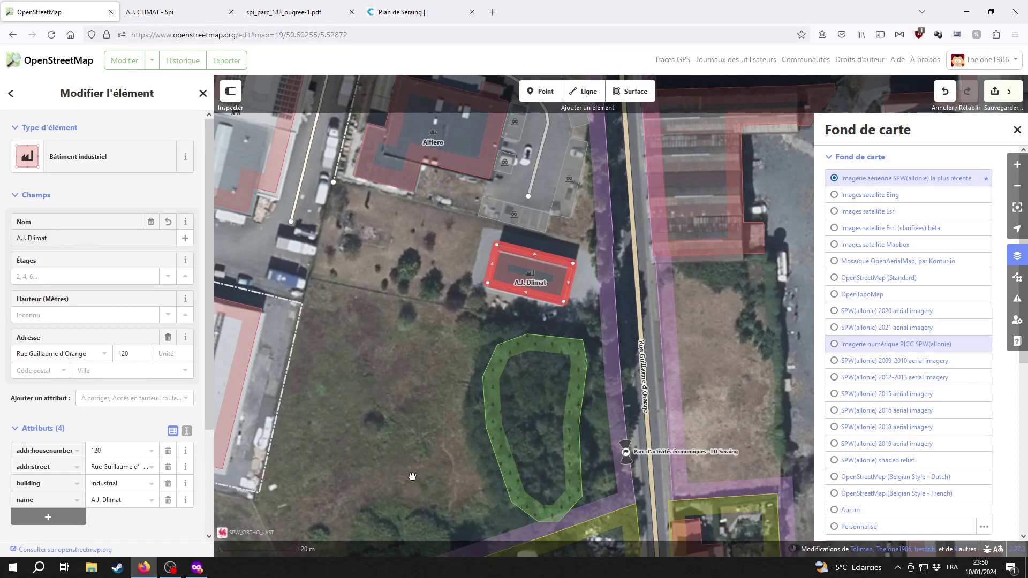
click(437, 315)
click(625, 426)
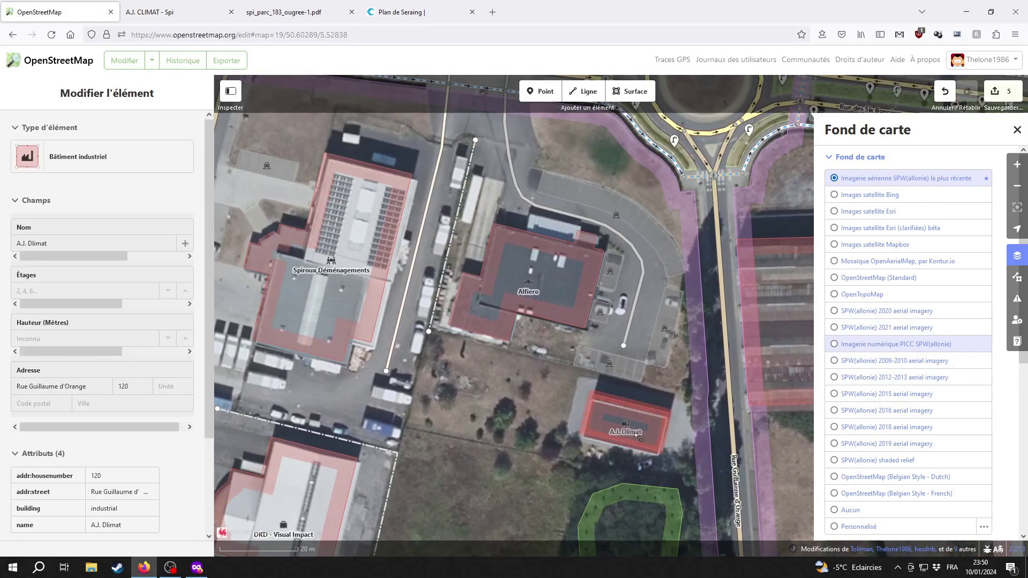
click(28, 238)
key(Delete)
text(C)
click(488, 380)
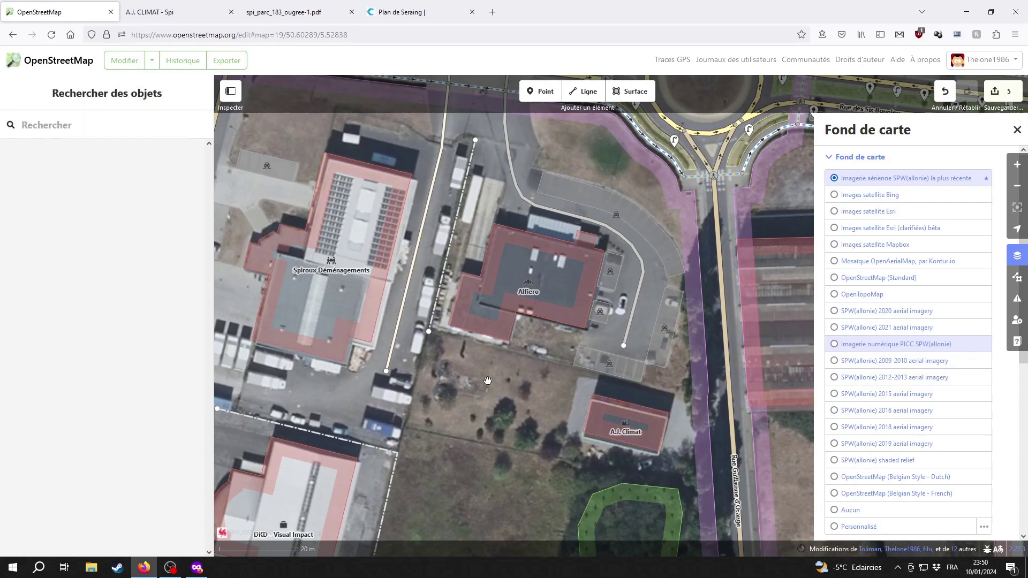
Step: Examine the tags of the Alfiero pastry shop building beside Rue des Six Bonniers and return to SPI's L.D. SERAING company list
scroll(718, 503, down, 3)
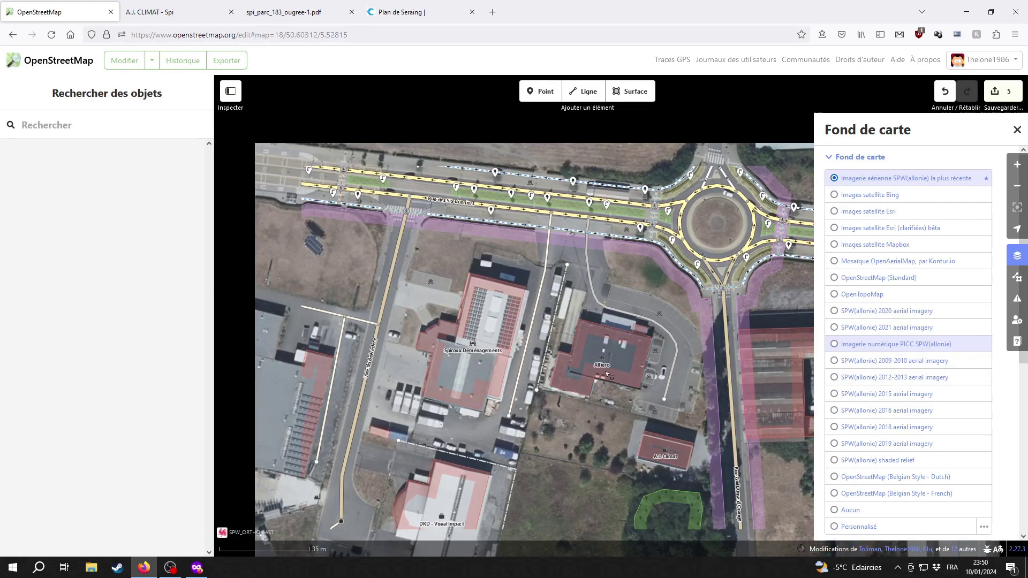
click(606, 374)
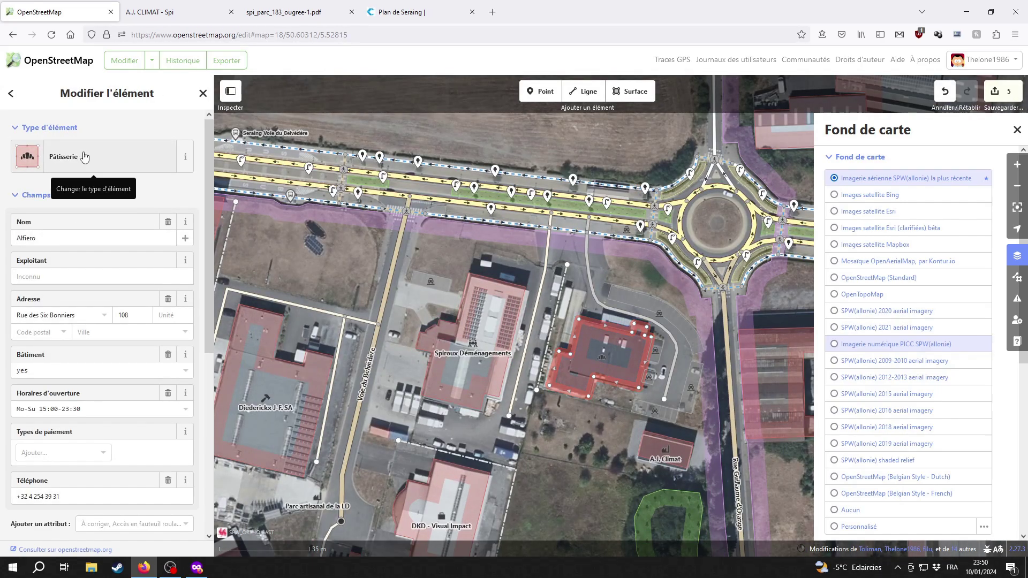
click(555, 438)
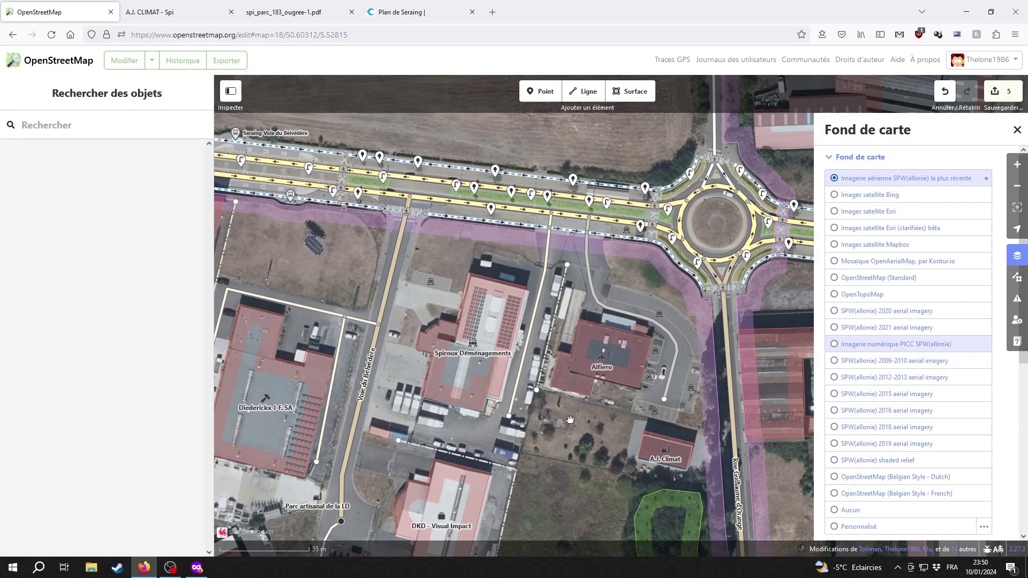
click(602, 352)
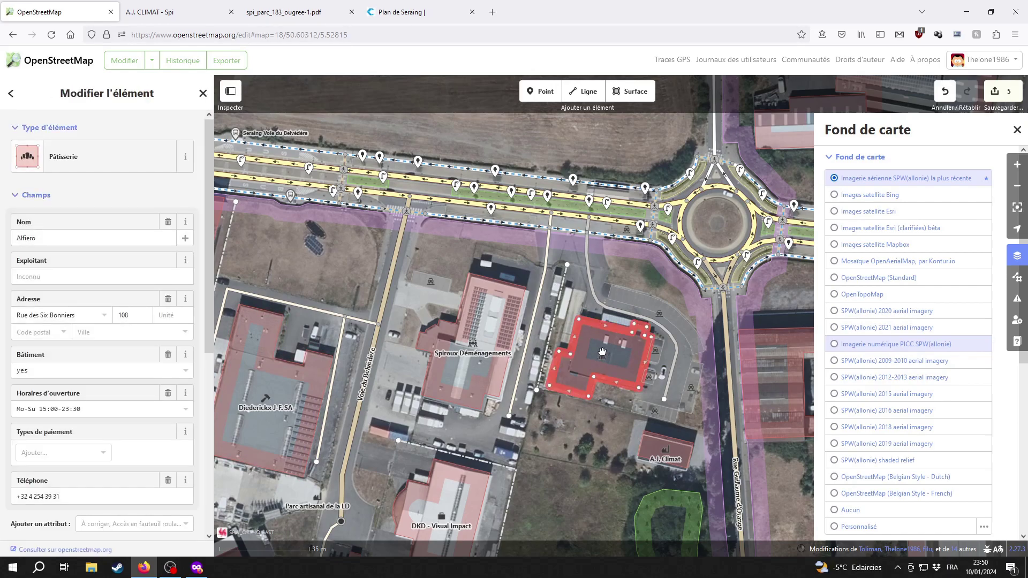
drag(603, 351, 568, 368)
triple_click(102, 409)
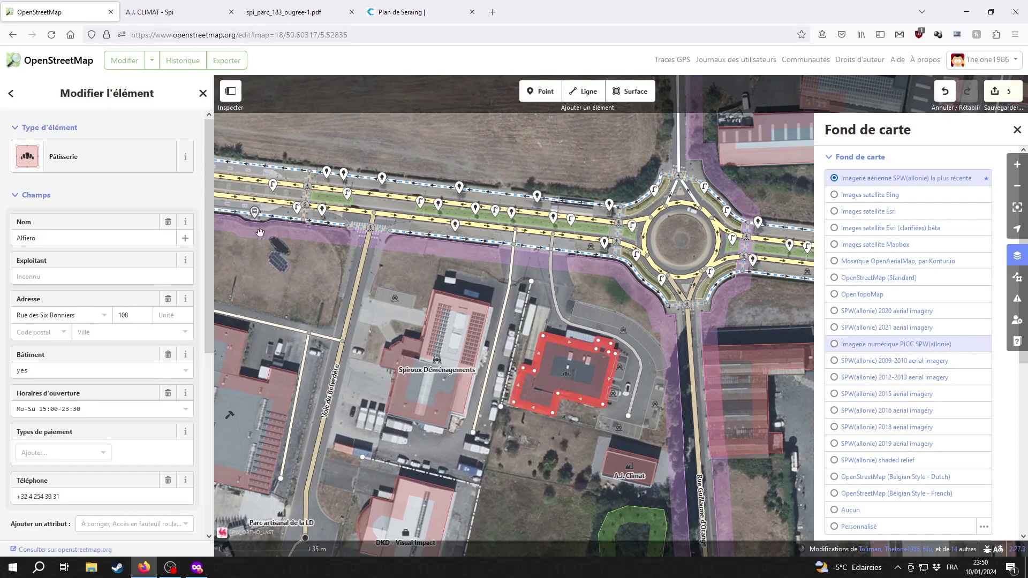
key(ctrl+Tab)
click(13, 35)
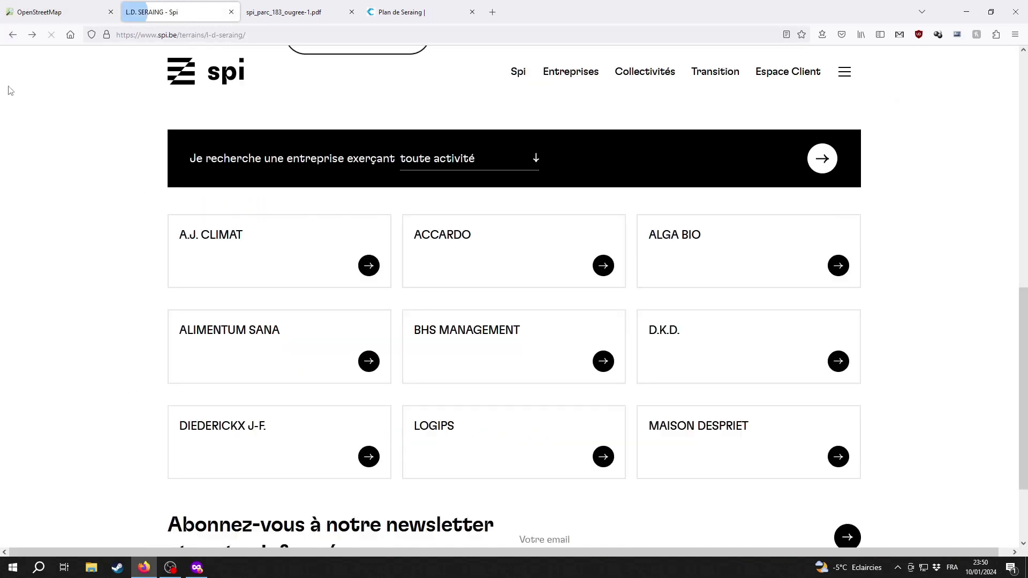
Step: Compare the Alfiero site on the SPW(allonie) 2020 and 2009-2010 aerial imagery, finishing on the most recent SPW(allonie) imagery
key(ctrl+shift+Tab)
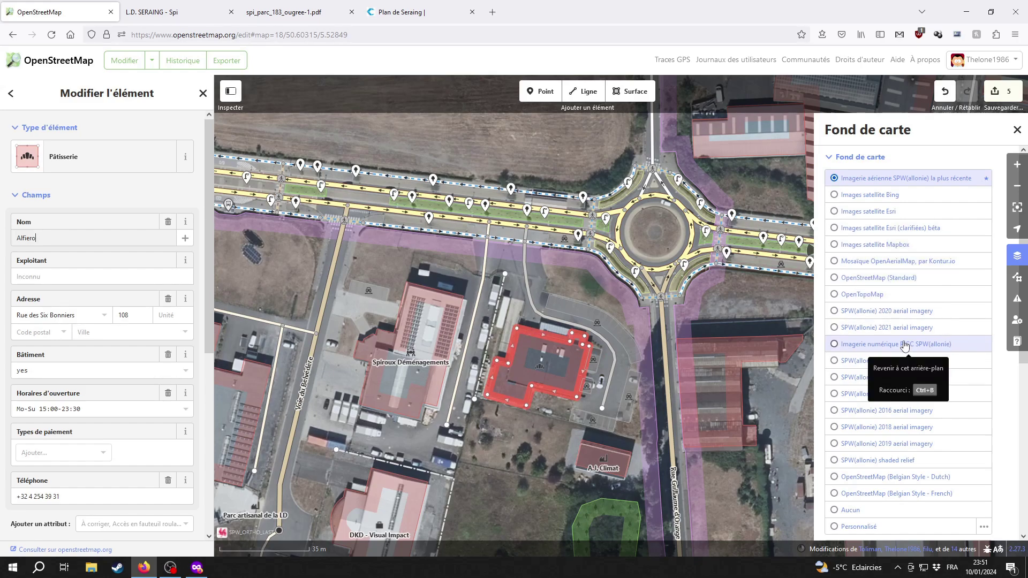
click(892, 313)
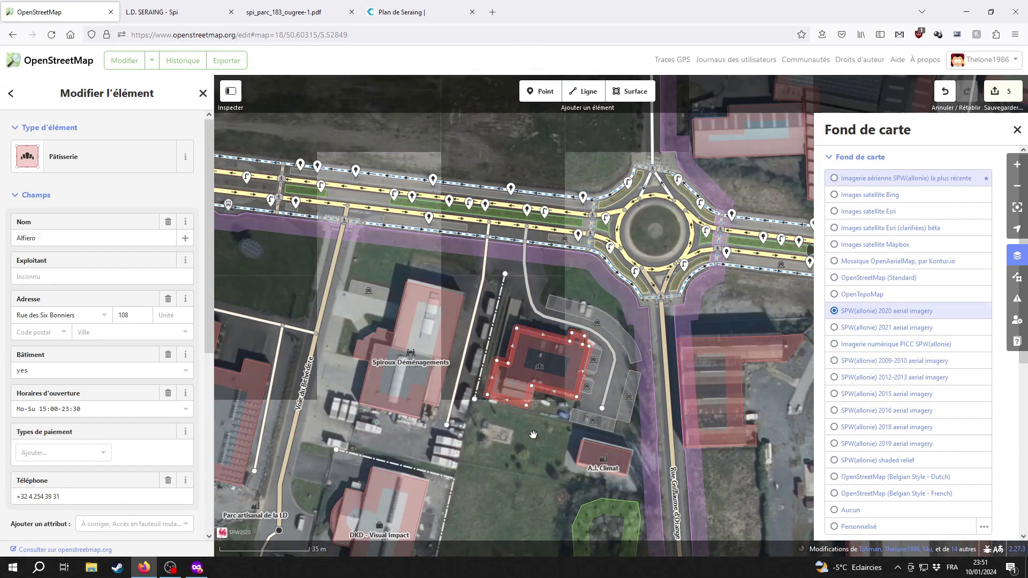
scroll(532, 420, up, 2)
click(908, 367)
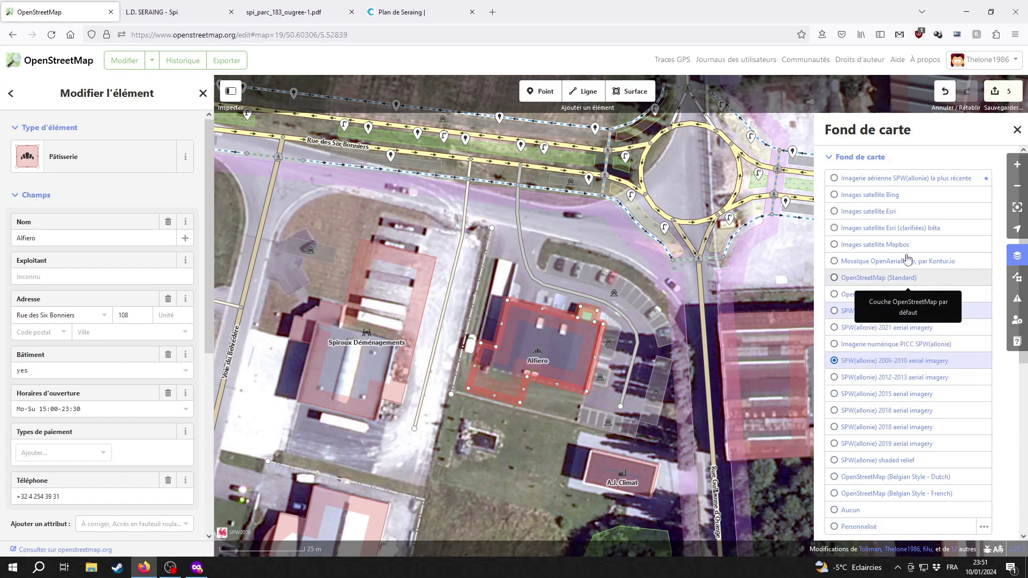
click(912, 179)
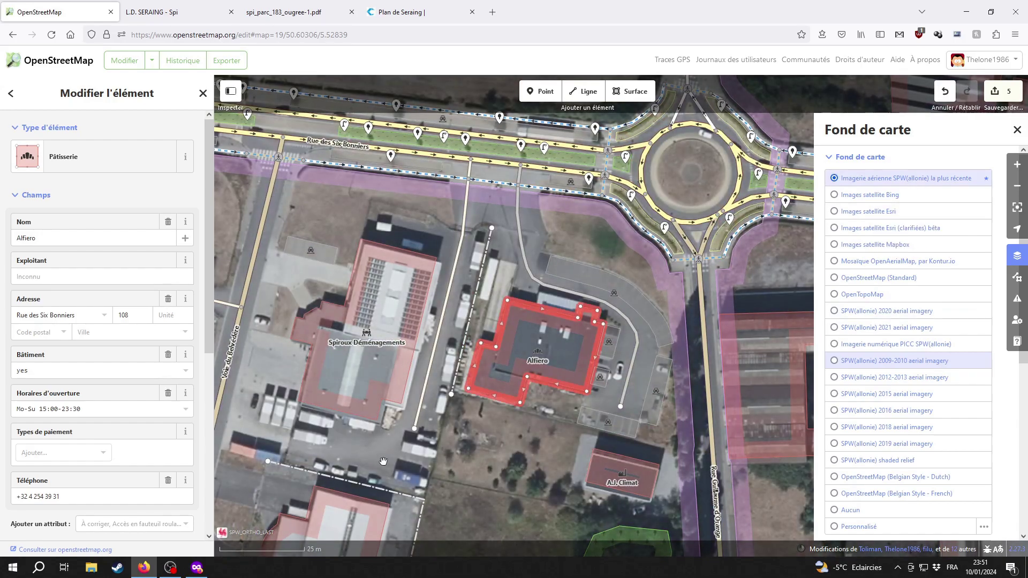
Step: Open the park plan document from SPI's L.D. SERAING page
drag(268, 371, 527, 374)
scroll(527, 375, down, 5)
scroll(470, 324, up, 3)
click(170, 11)
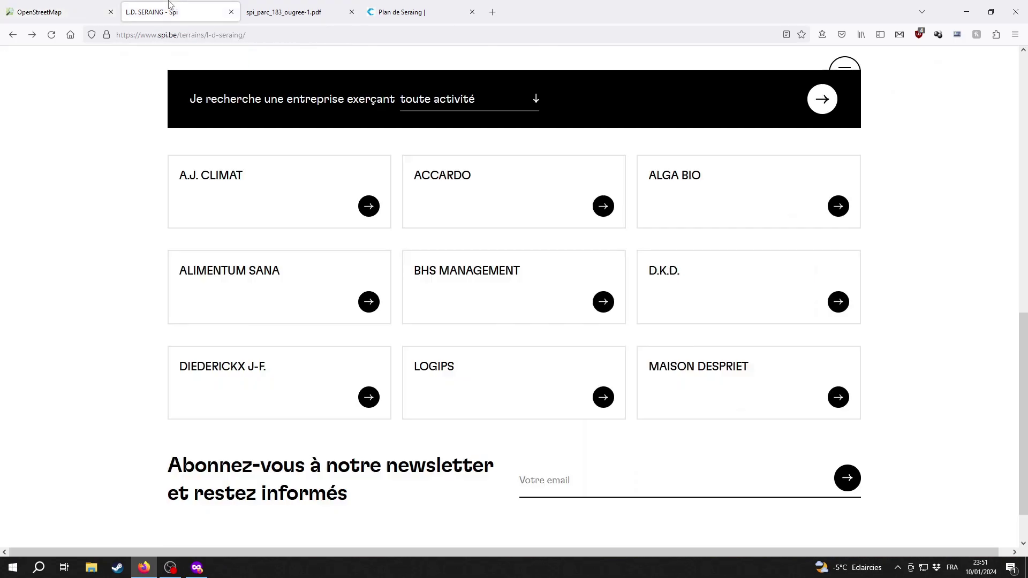
scroll(374, 268, up, 4)
click(330, 210)
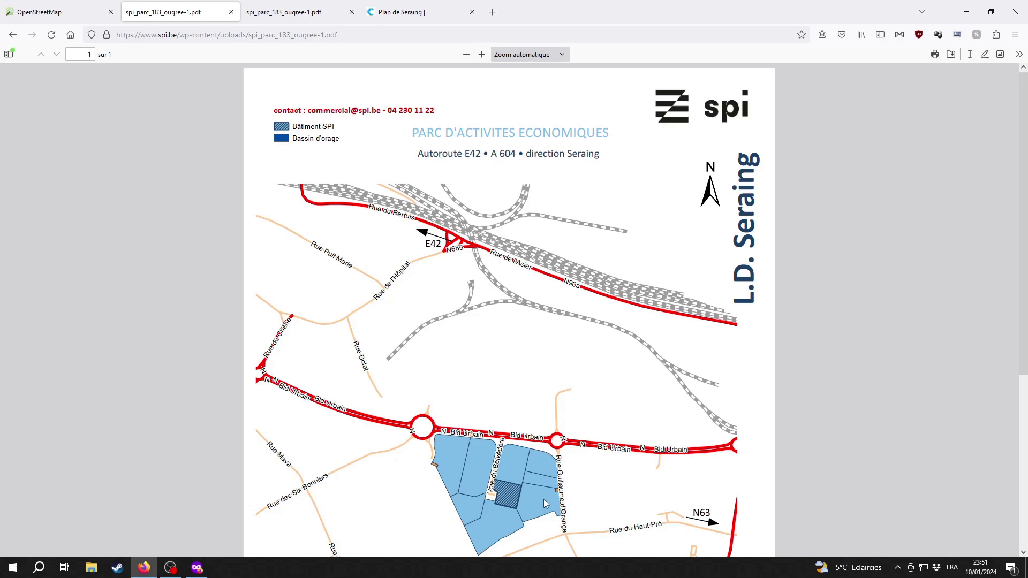
Step: Compare the parcels on SPI's L.D. Seraing plan with the mapped buildings between Voie du Belvédère and Rue Guillaume d'Orange
click(11, 4)
drag(642, 484, 632, 396)
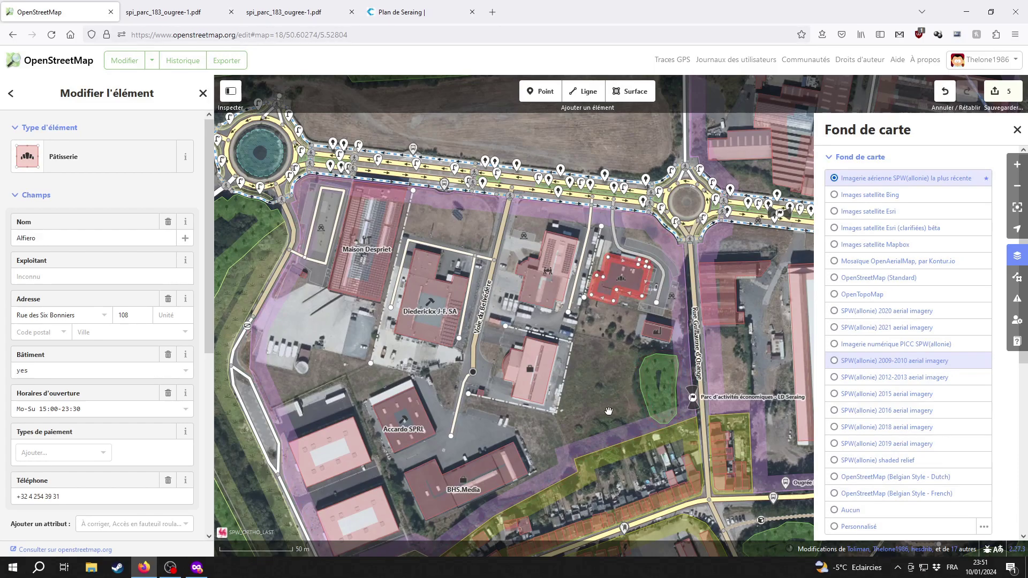
click(194, 16)
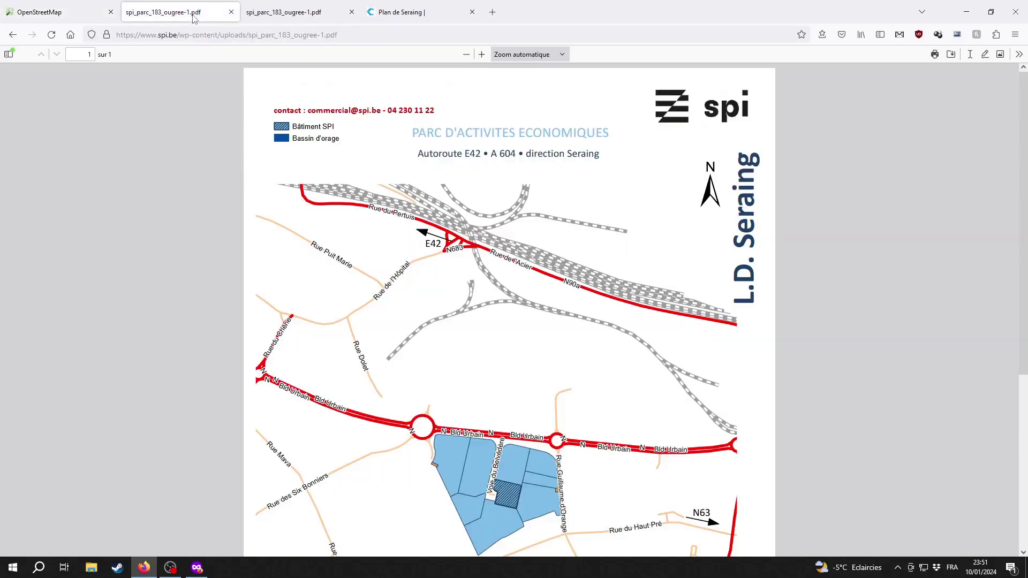
scroll(513, 448, down, 2)
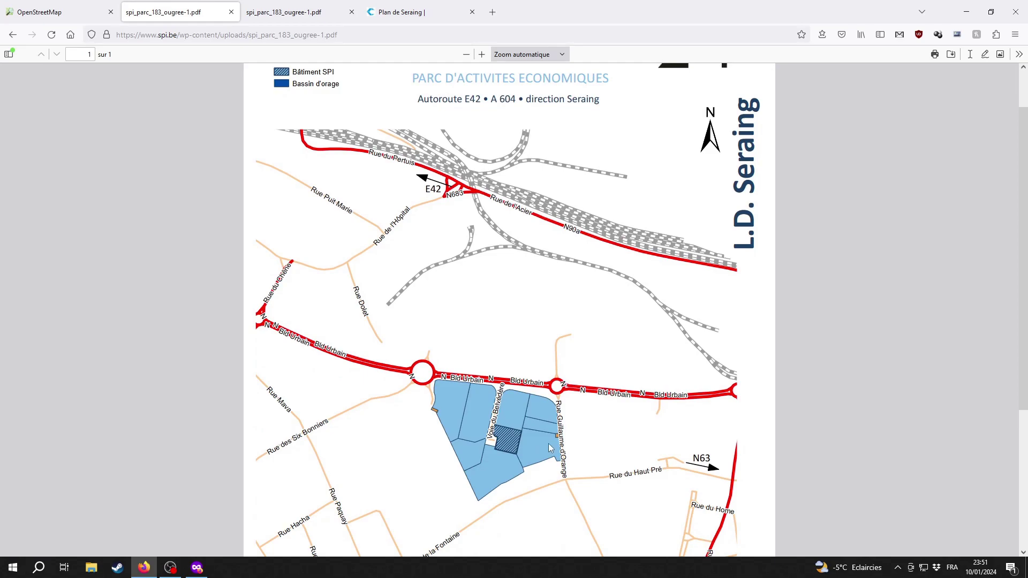
click(36, 5)
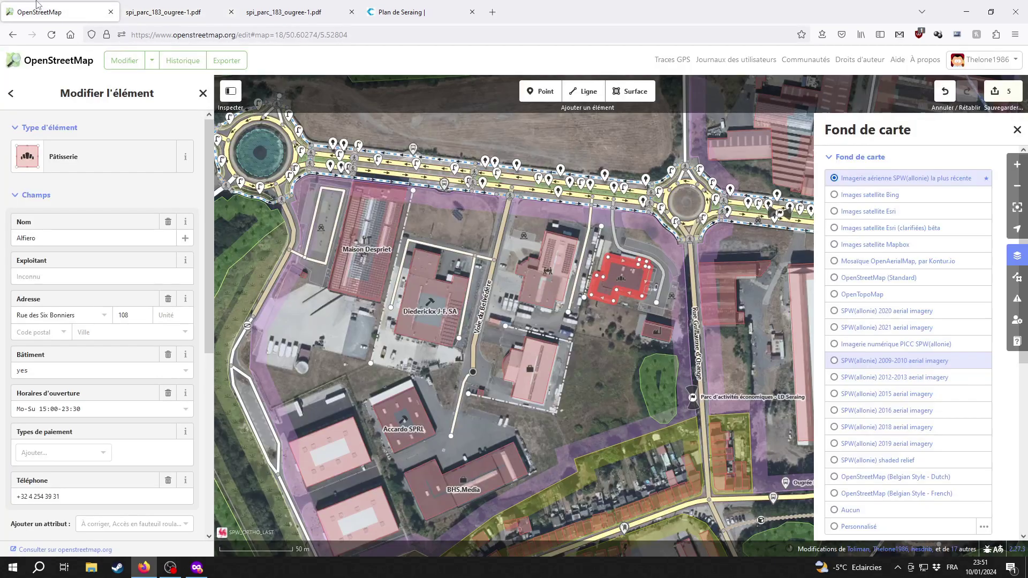
click(602, 362)
click(141, 12)
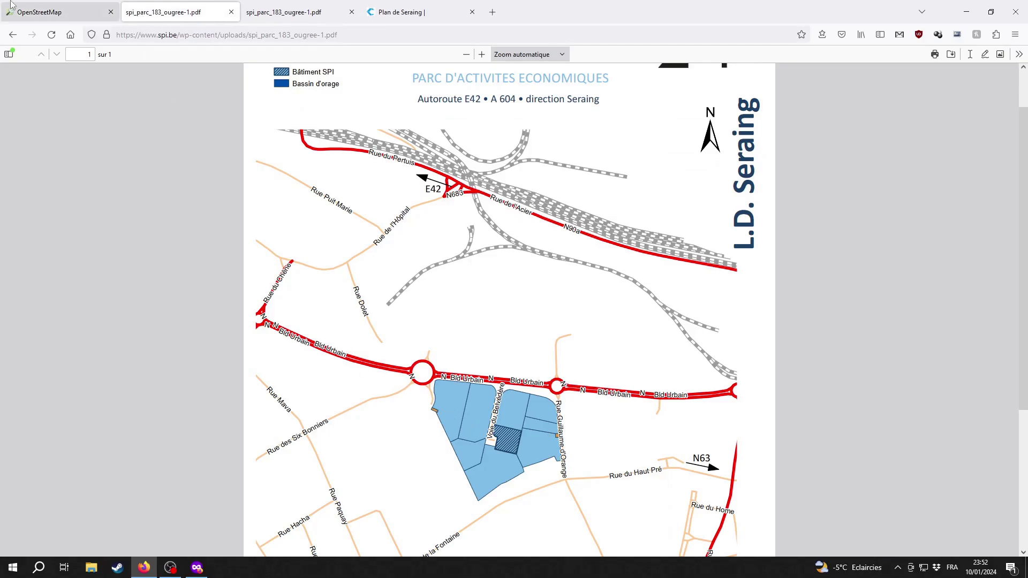
click(37, 12)
Step: Close the background settings and examine the undeveloped land between Rue des Six Bonniers and Rue de l'Acier
key(b)
drag(359, 416, 635, 387)
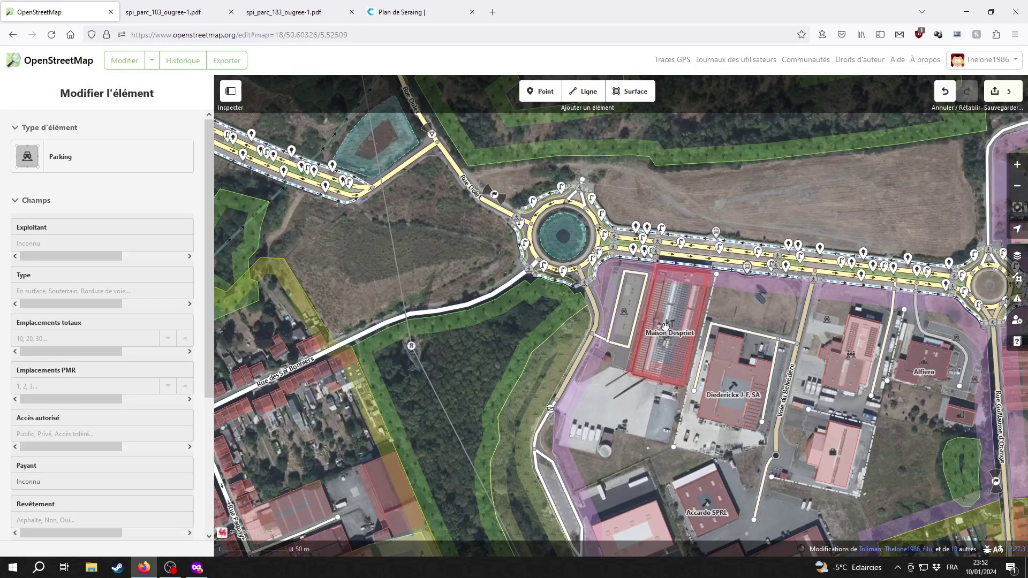
drag(776, 197, 498, 437)
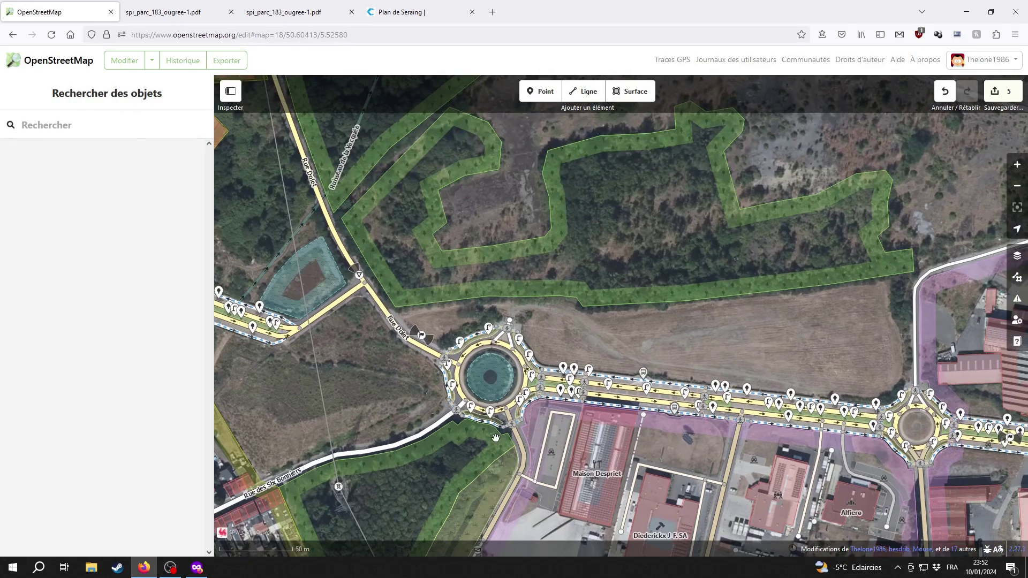
drag(681, 238, 514, 313)
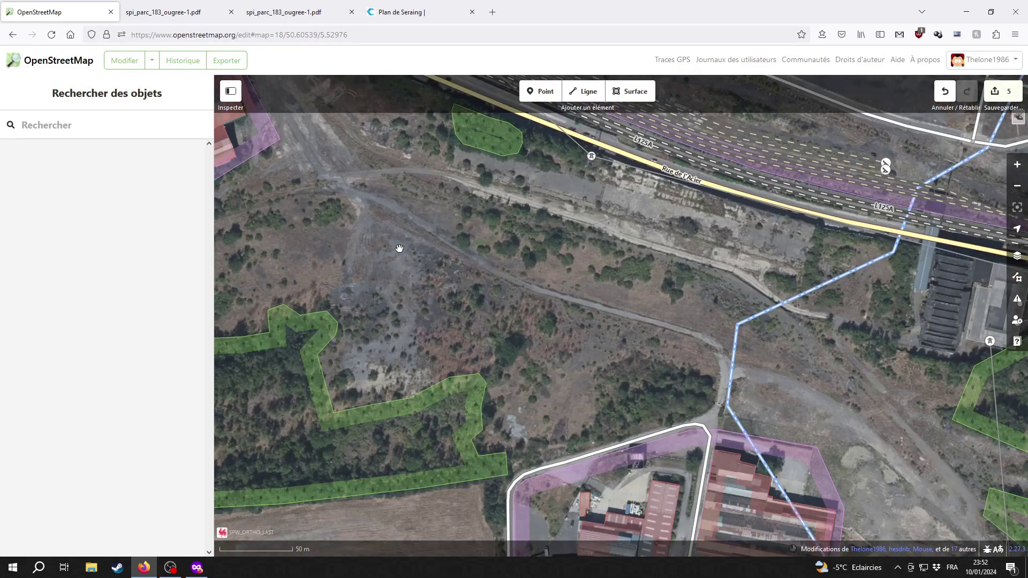
drag(460, 268, 522, 298)
scroll(508, 336, down, 2)
scroll(508, 336, down, 1)
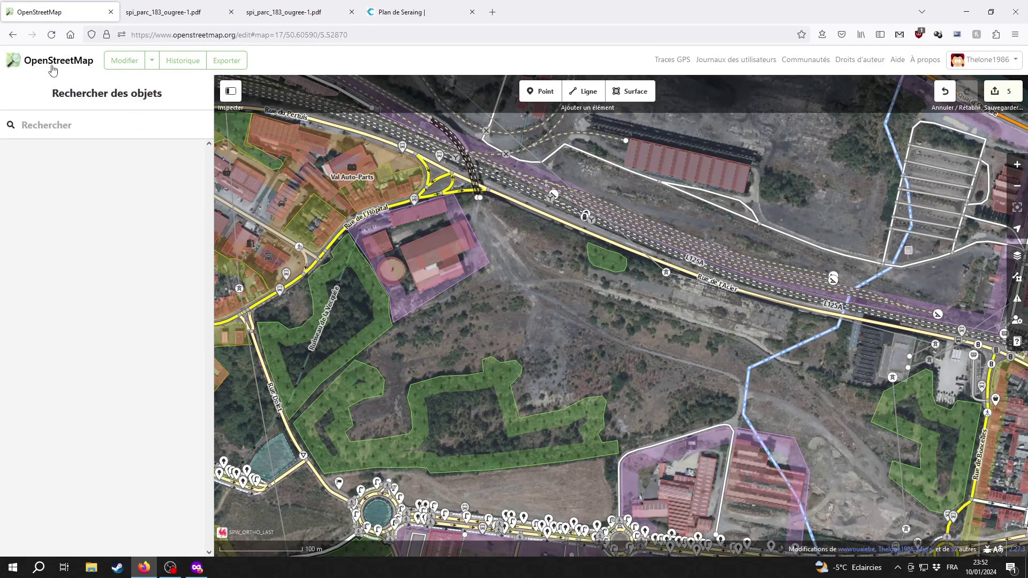
Step: View the same area on the standard OpenStreetMap map in a separate tab, zoomed out to the surrounding industrial land
middle_click(50, 68)
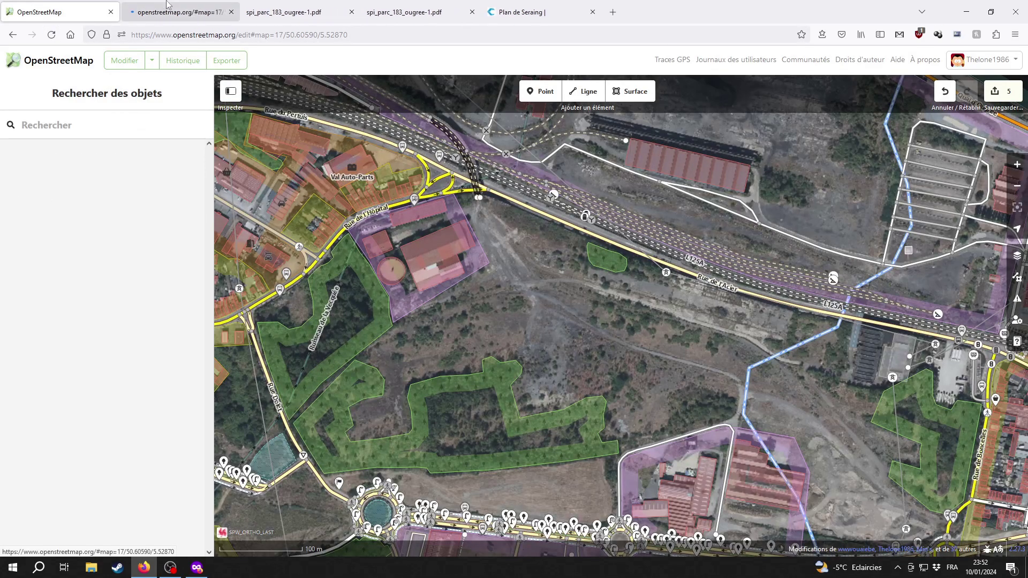
key(ctrl+Tab)
scroll(514, 328, down, 2)
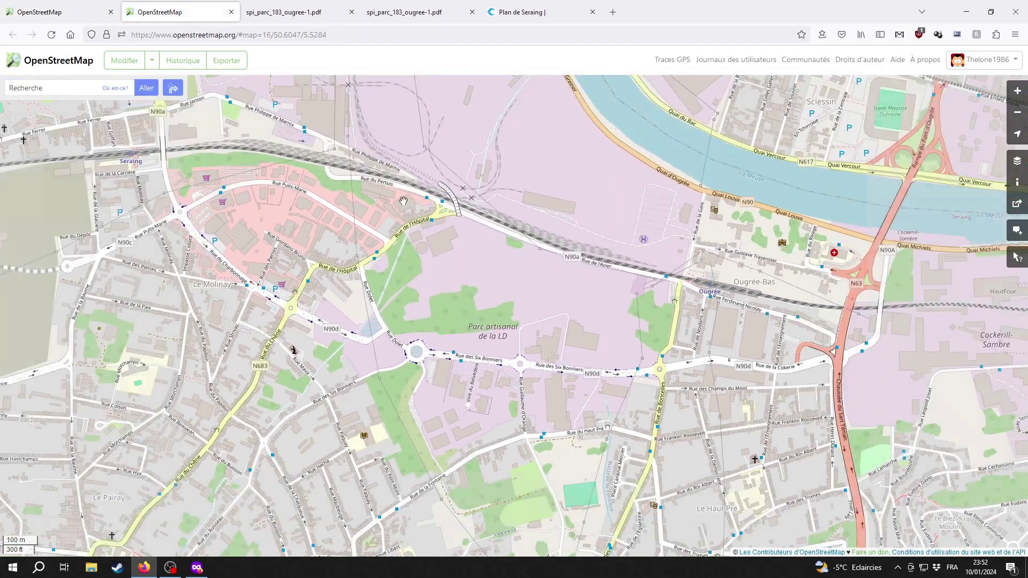
Step: Return from the park plan PDF to SPI's L.D. SERAING page and check its heading
click(59, 12)
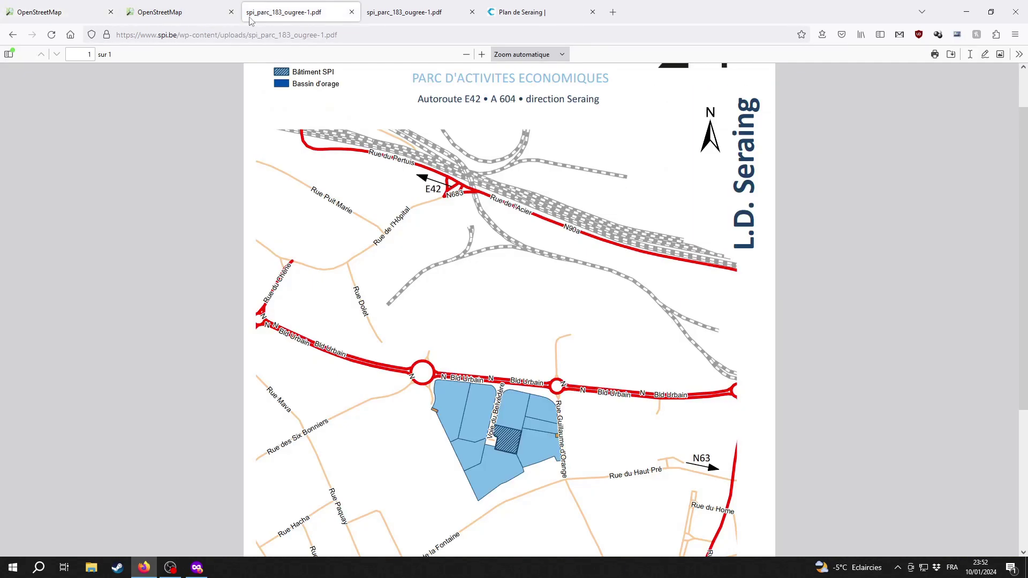
click(253, 16)
scroll(172, 289, up, 2)
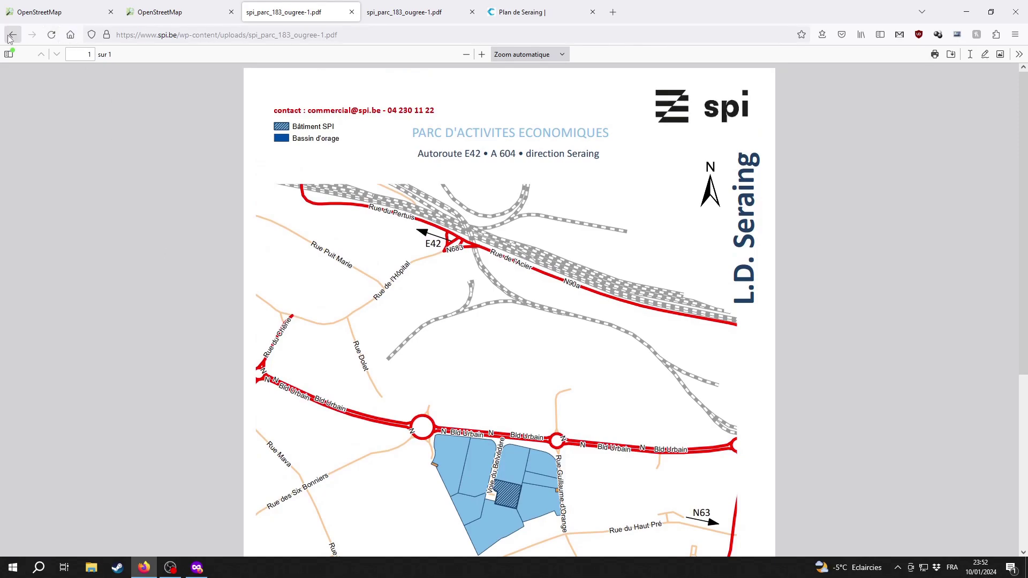
key(F5)
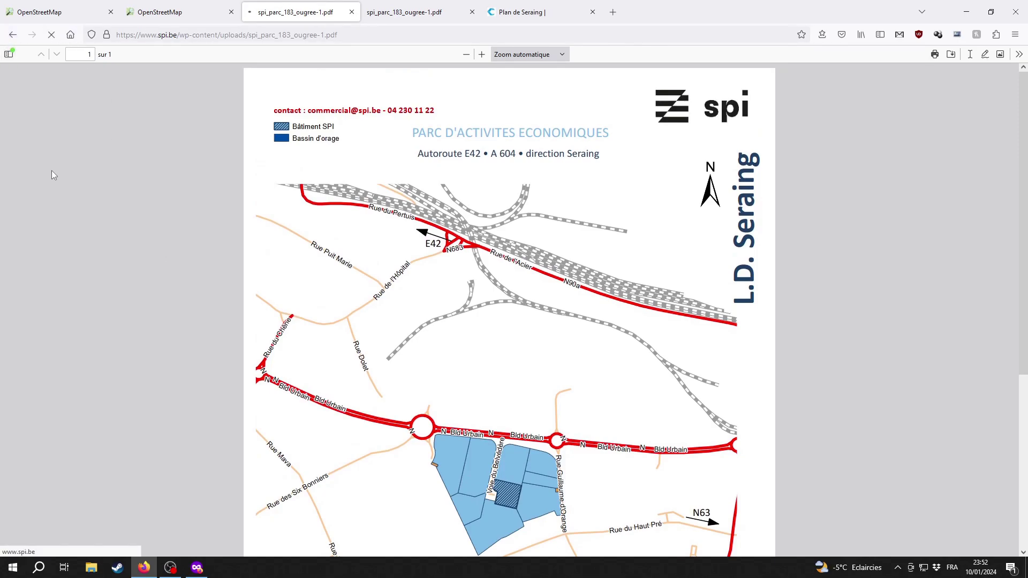
scroll(146, 243, up, 3)
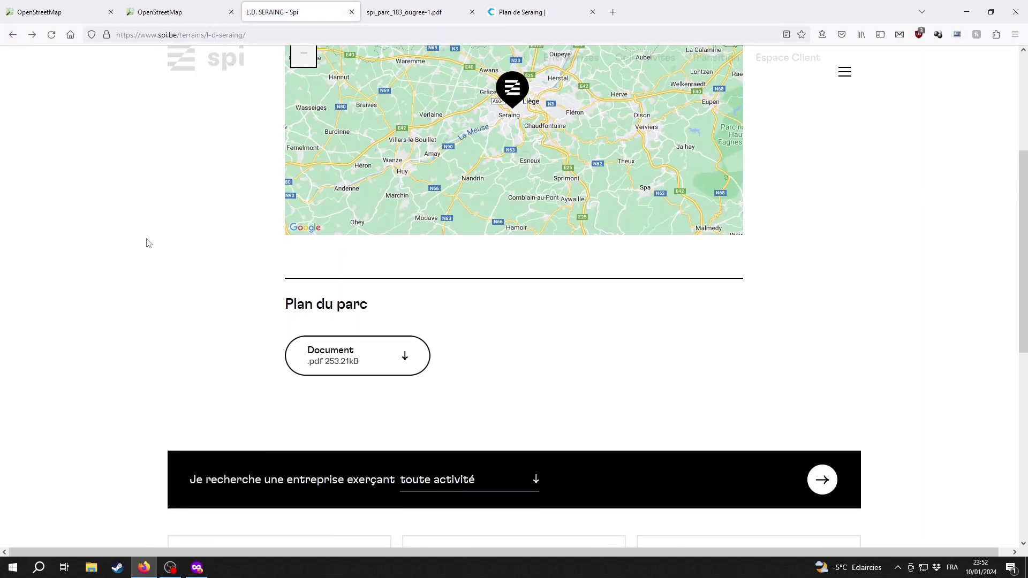
scroll(146, 243, up, 4)
Step: Rename the industrial zone south of Rue des Six Bonniers as "Parc d'activités économiques - LD Seraing"
click(94, 22)
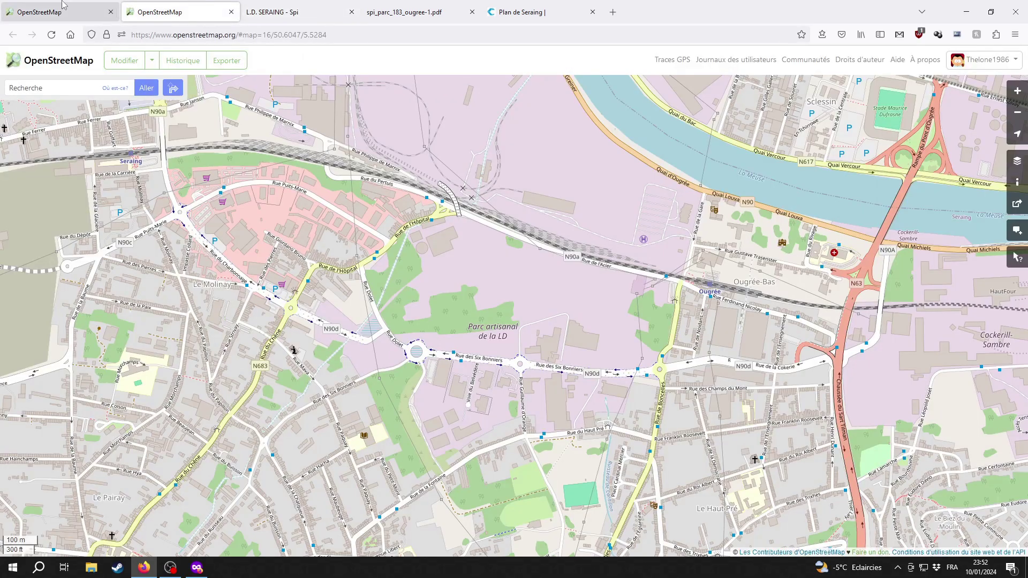
click(352, 193)
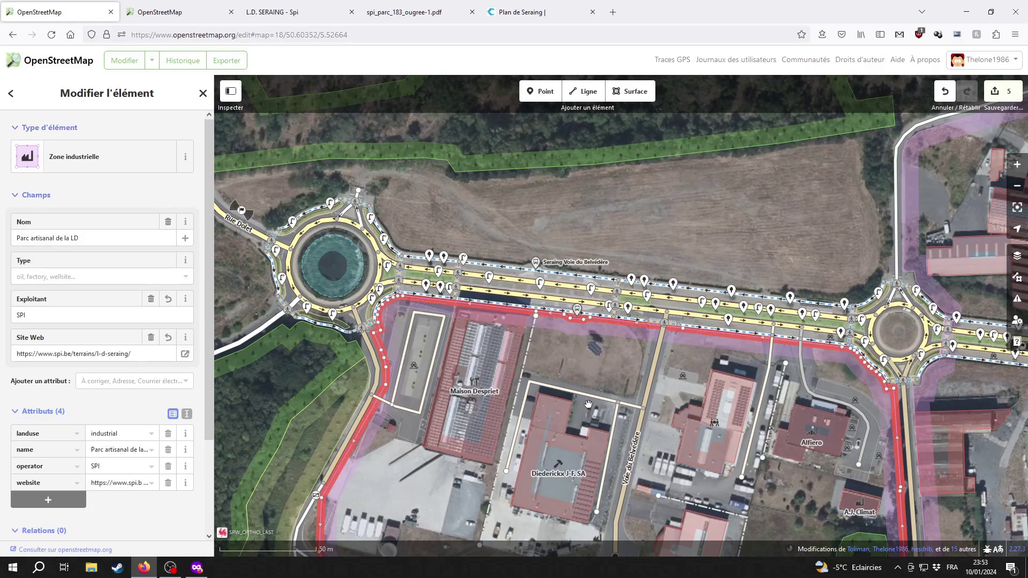
drag(55, 238, 32, 239)
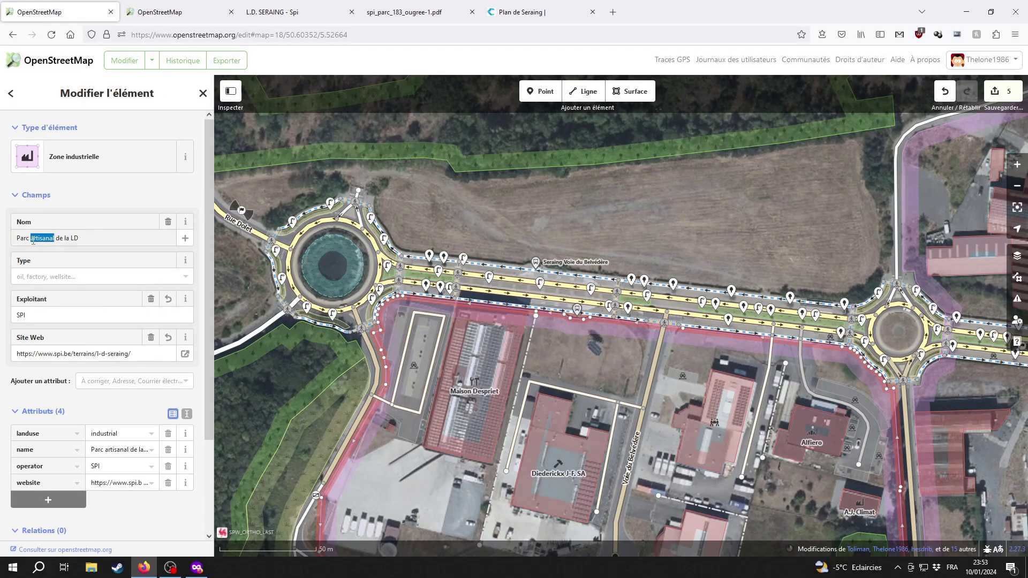
text(d'activités économiques)
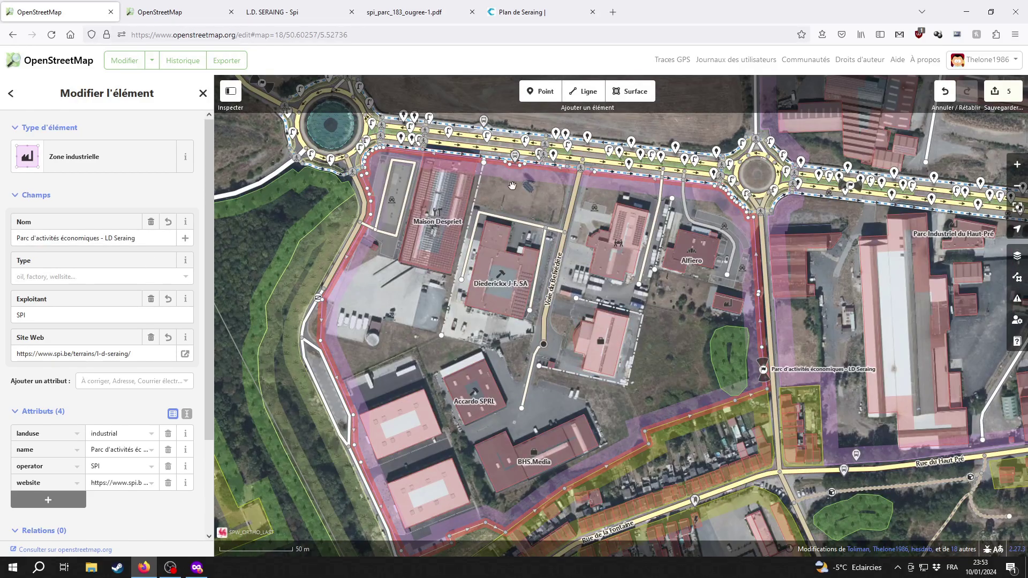
key(Escape)
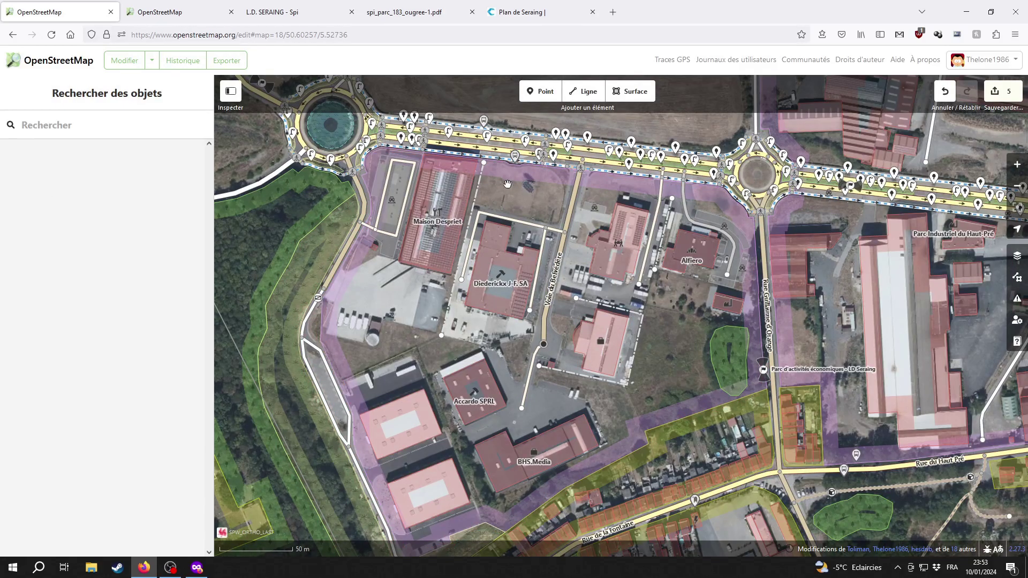
Step: Check the park's title and boundary on SPI's L.D. Seraing plan against the industrial zone in the map editor
click(254, 8)
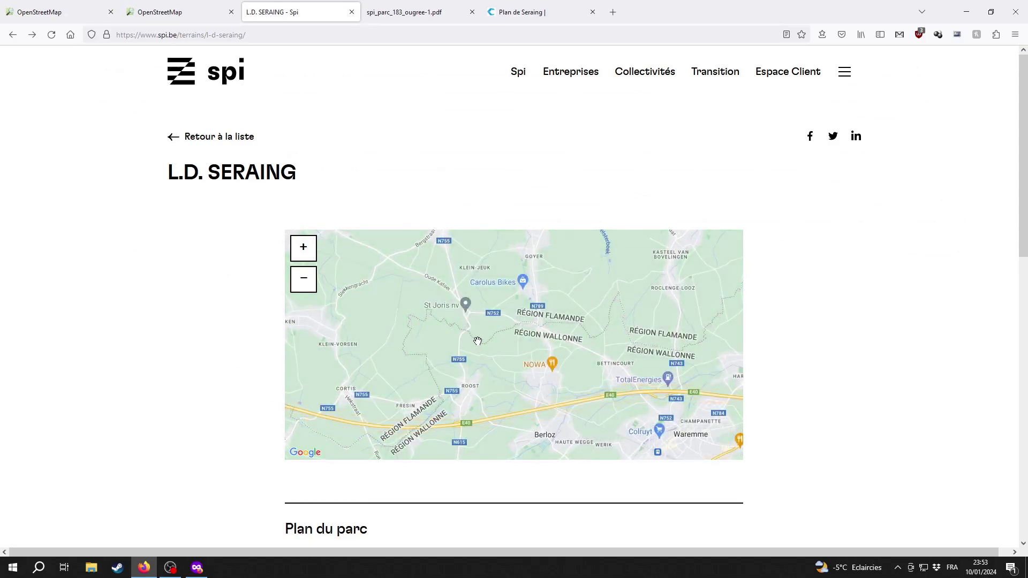
scroll(269, 438, down, 3)
click(351, 420)
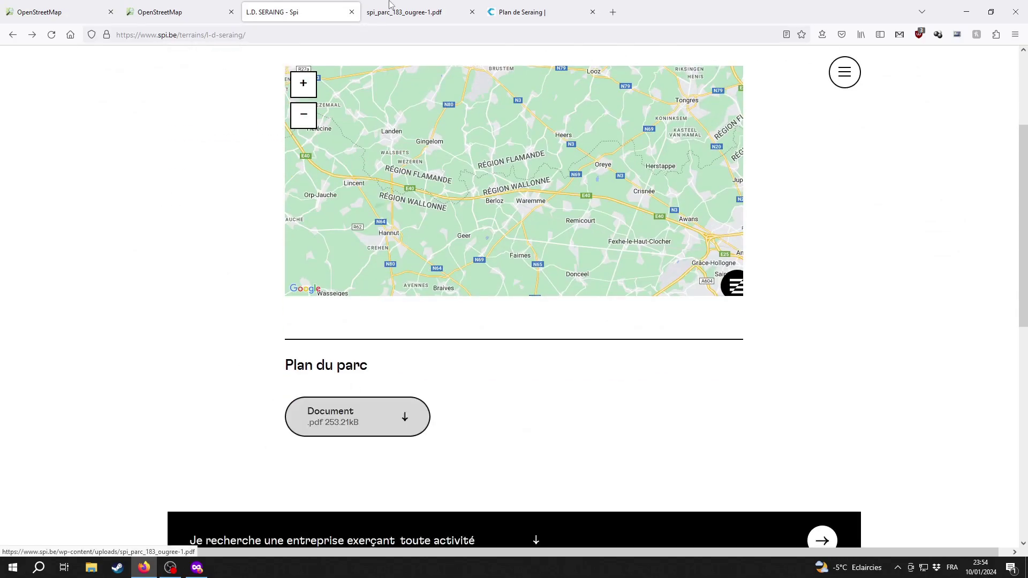
scroll(221, 288, up, 2)
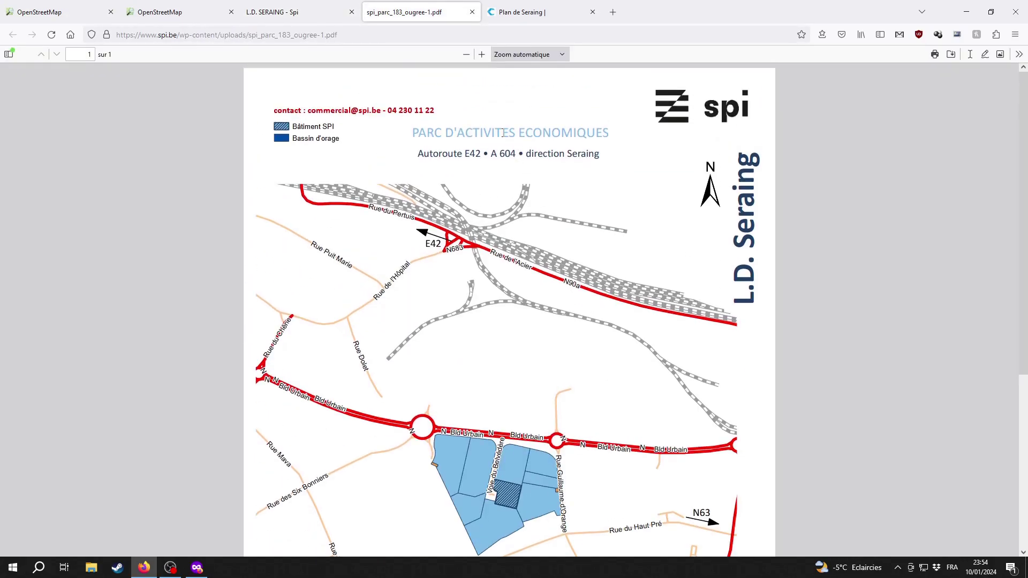
drag(414, 131, 556, 172)
click(571, 156)
scroll(478, 293, down, 2)
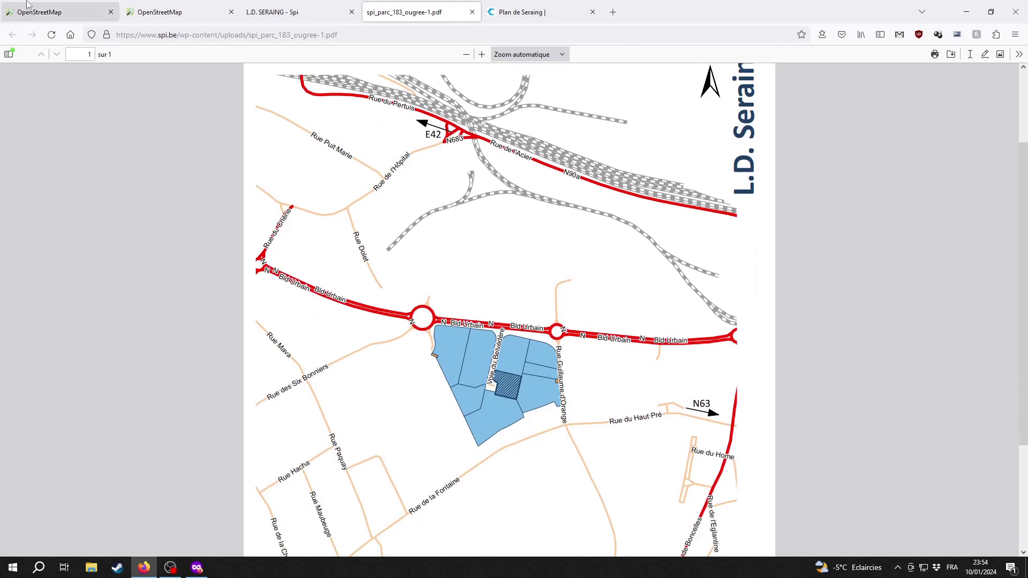
click(51, 8)
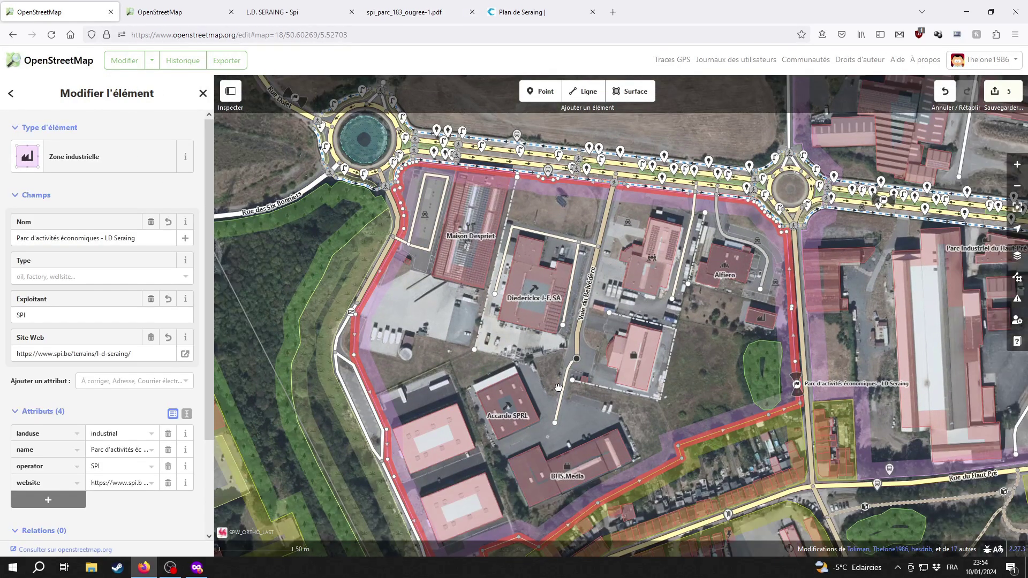
drag(558, 387, 547, 557)
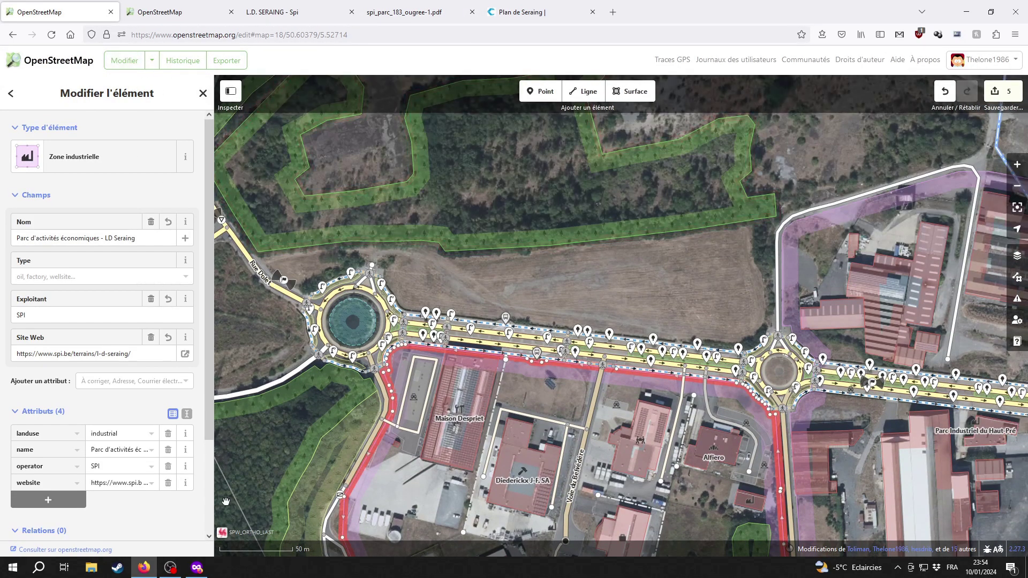
Step: Review L'Avenir's article on the zoning LD extension, close its private window and inspect the land around the LD park
key(alt+Tab)
scroll(188, 295, up, 2)
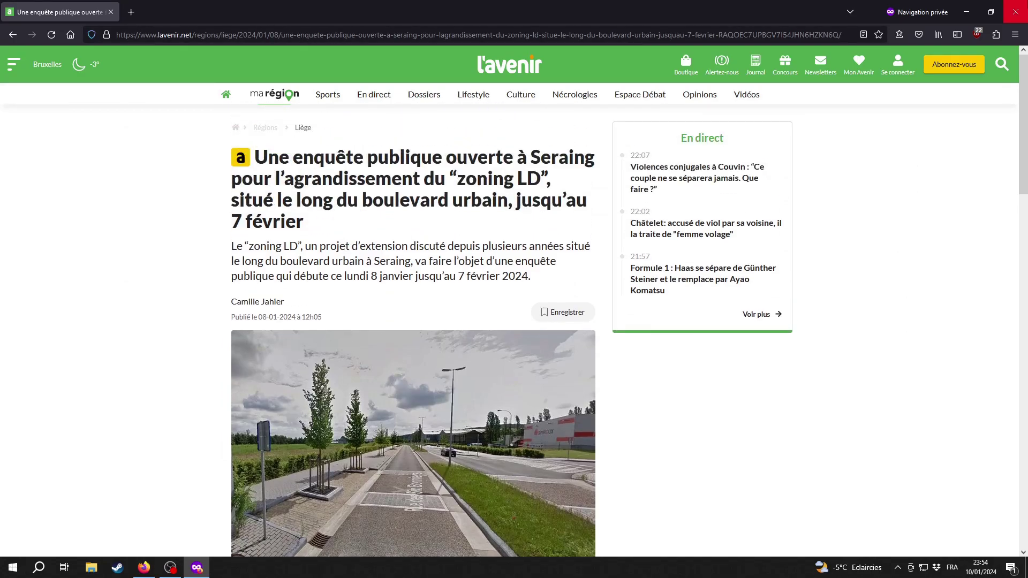
click(1015, 12)
click(621, 301)
drag(621, 301, 617, 264)
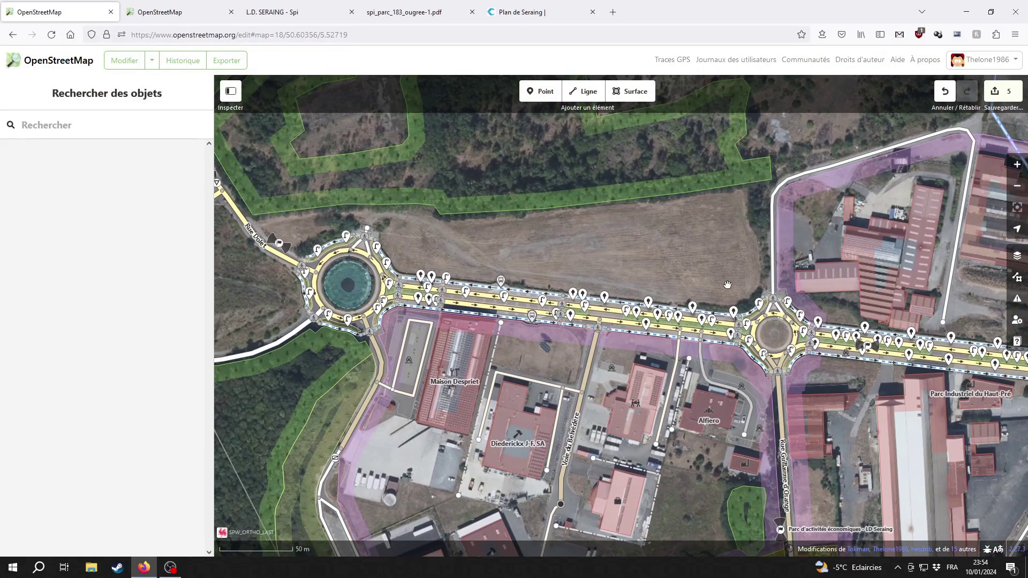
drag(504, 293, 502, 343)
drag(596, 295, 575, 135)
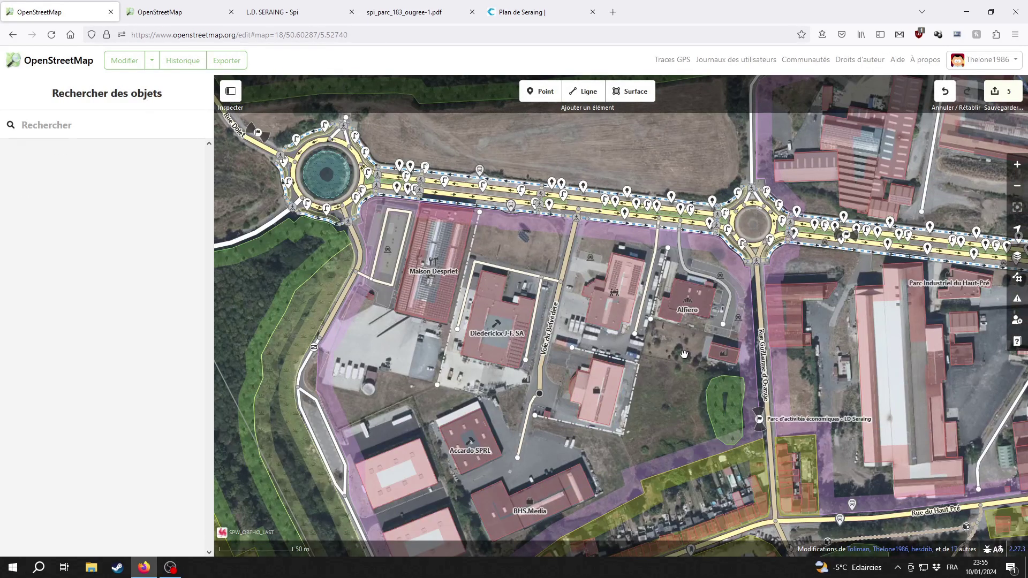
Step: Upload the pending edits to OpenStreetMap with the changeset comment "Mises à jour diverses sur Seraing (zones industrielles)"
click(997, 104)
click(98, 165)
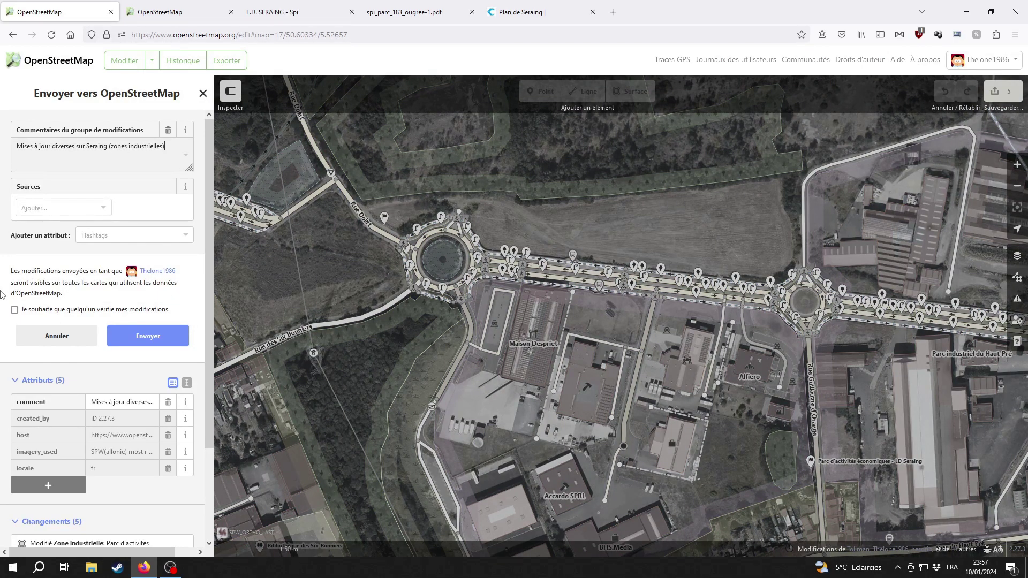
scroll(47, 384, down, 3)
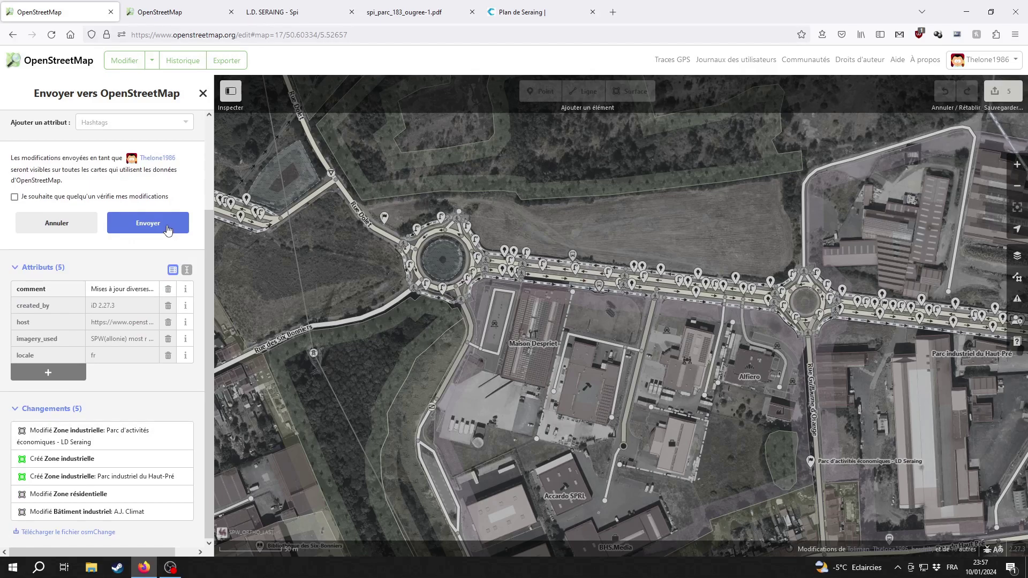
click(149, 225)
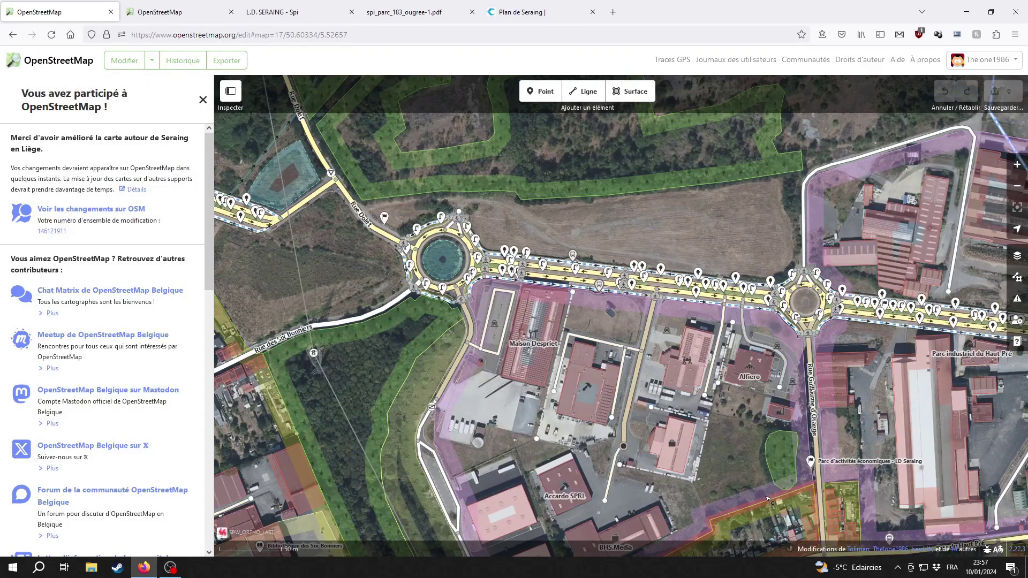
Step: Leave the map editor for the main OpenStreetMap map and close the second map, SPI's L.D. Seraing page and its plan PDF
drag(770, 500, 600, 431)
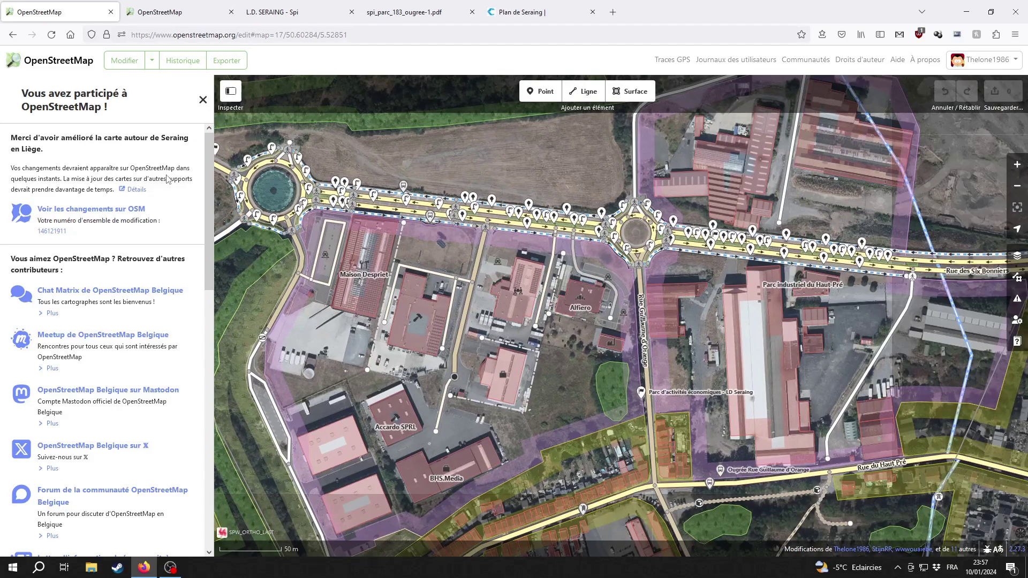
click(59, 59)
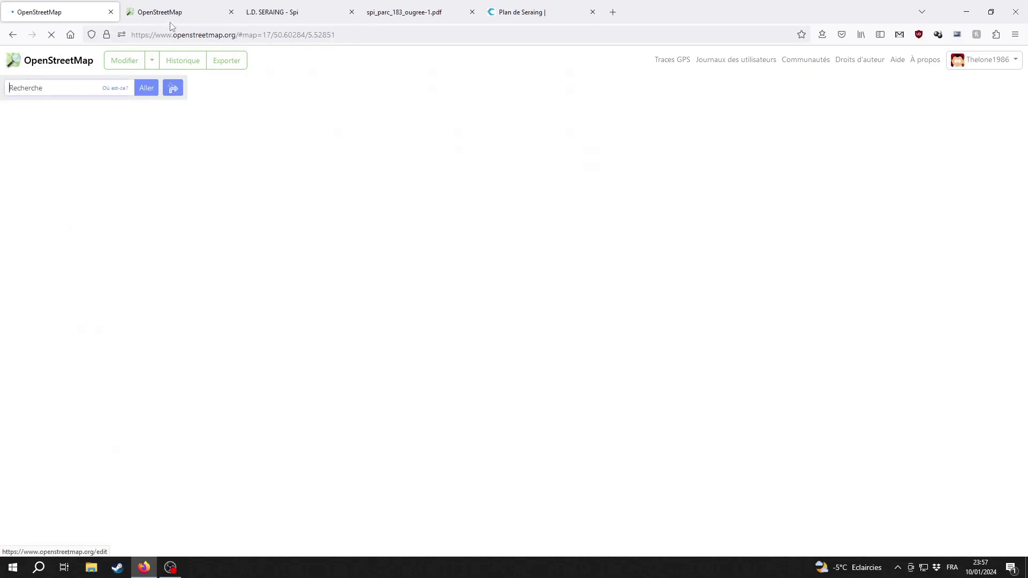
click(170, 14)
click(231, 12)
click(231, 12)
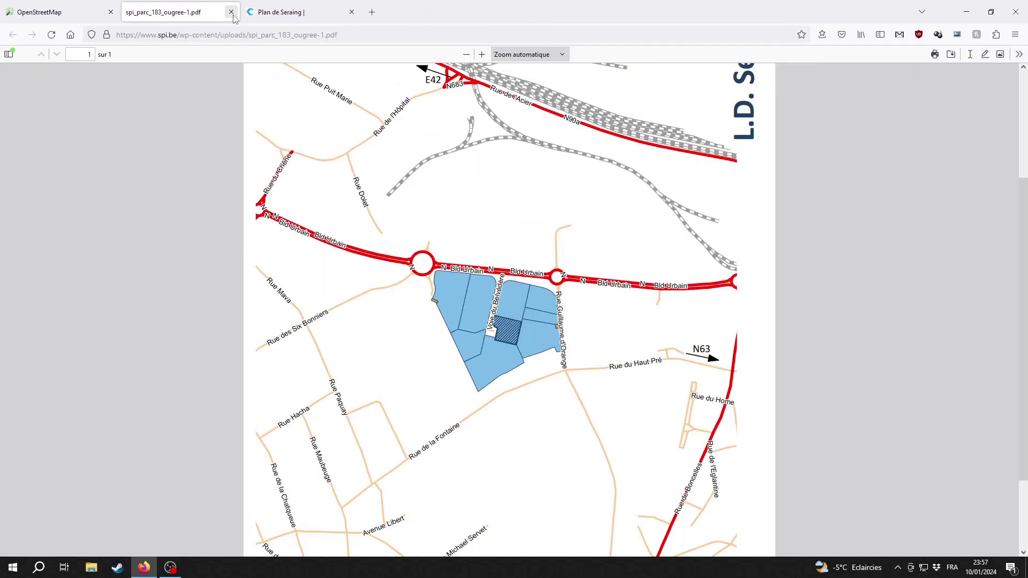
click(231, 12)
Step: Examine the Parc artisanal du site Colard and neighbouring zones on Cartobel's plan of Seraing, and close the plan
drag(316, 201, 452, 302)
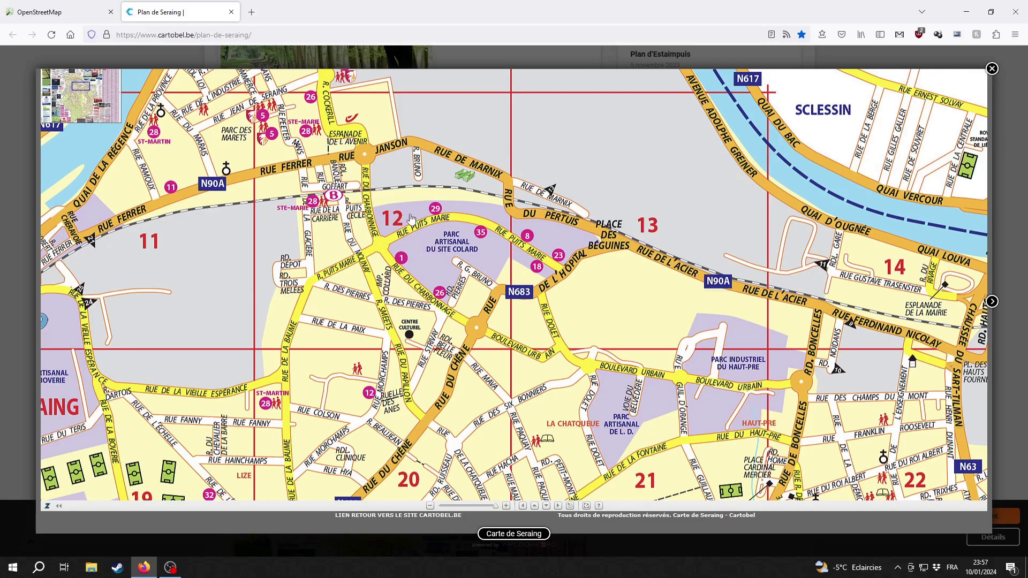
drag(426, 225, 425, 275)
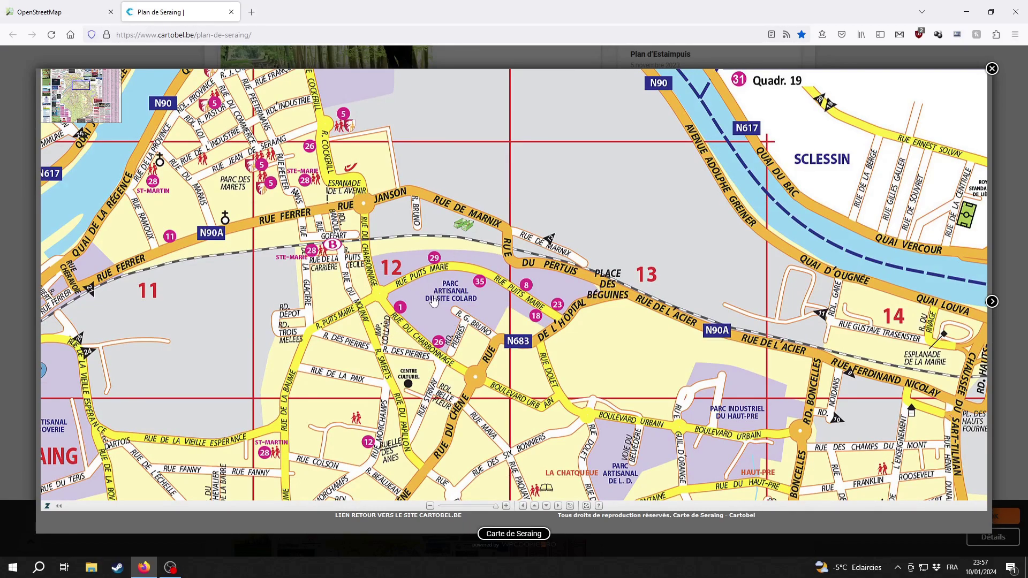
key(Left)
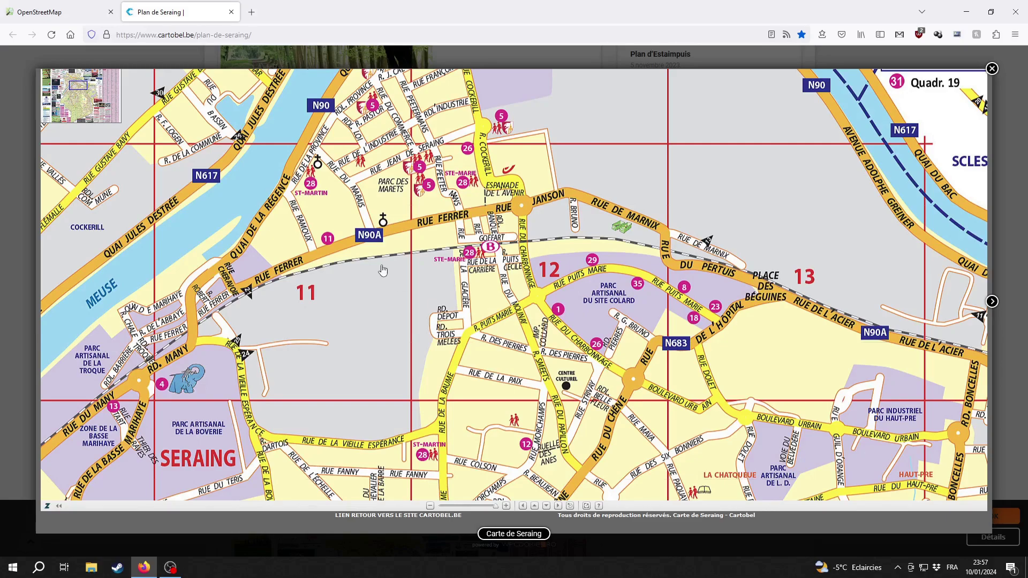
click(231, 12)
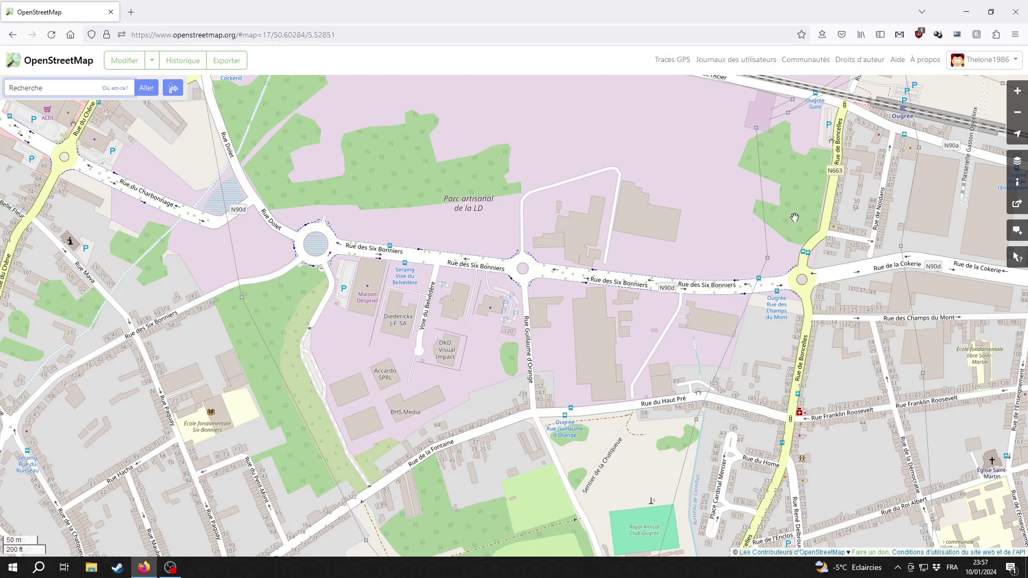
Step: Open the Colard (Seraing) park from SPI's park list and locate the area around Rue Puits-Marie on the OpenStreetMap map
key(ctrl+shift+t)
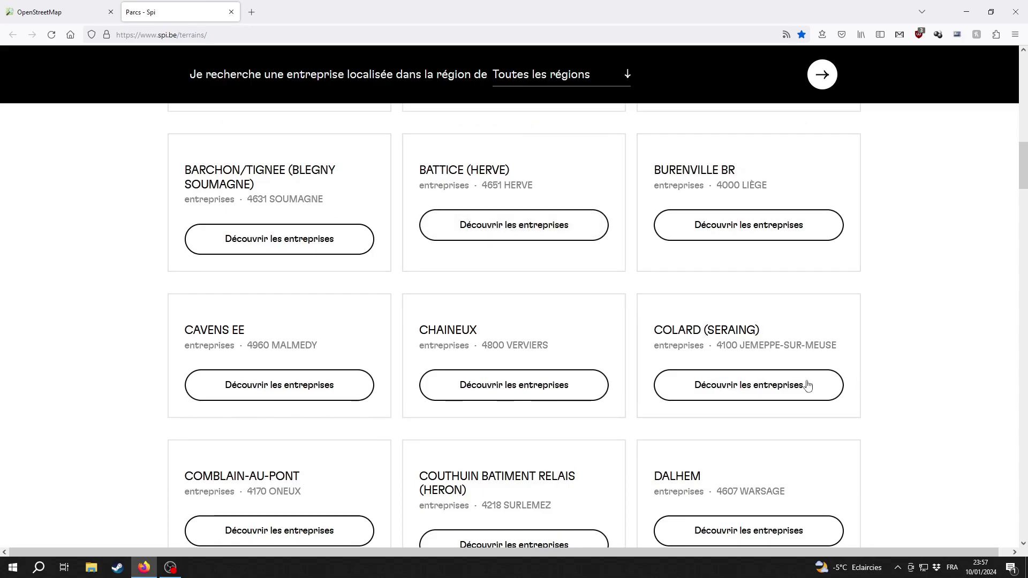
click(751, 390)
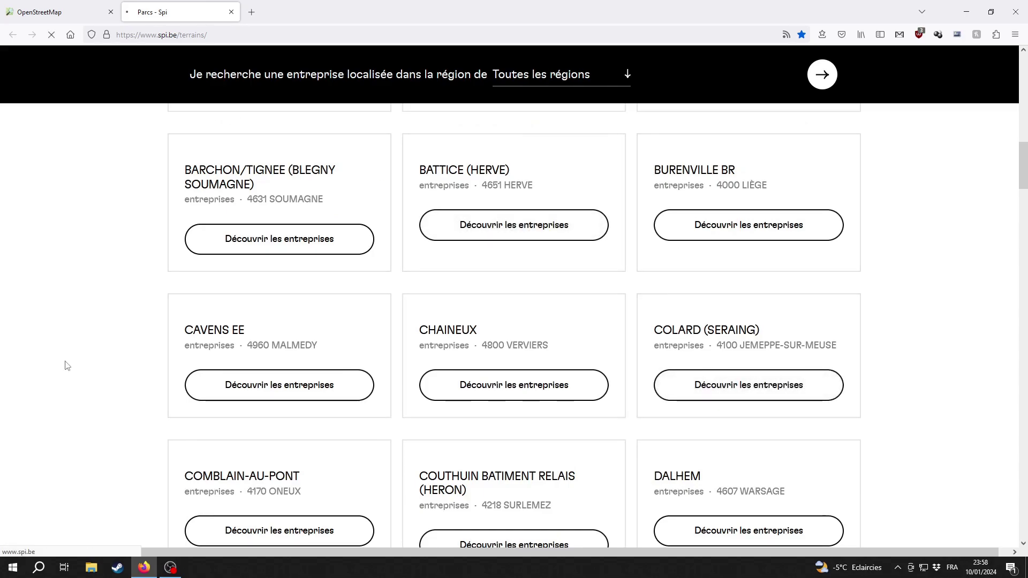
click(54, 11)
drag(269, 209, 427, 341)
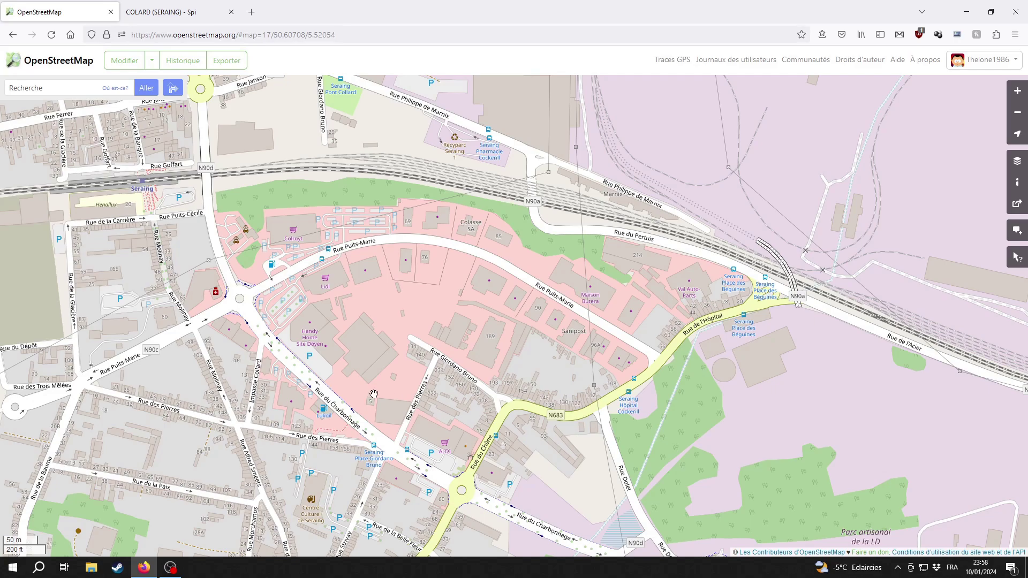
drag(314, 376, 371, 352)
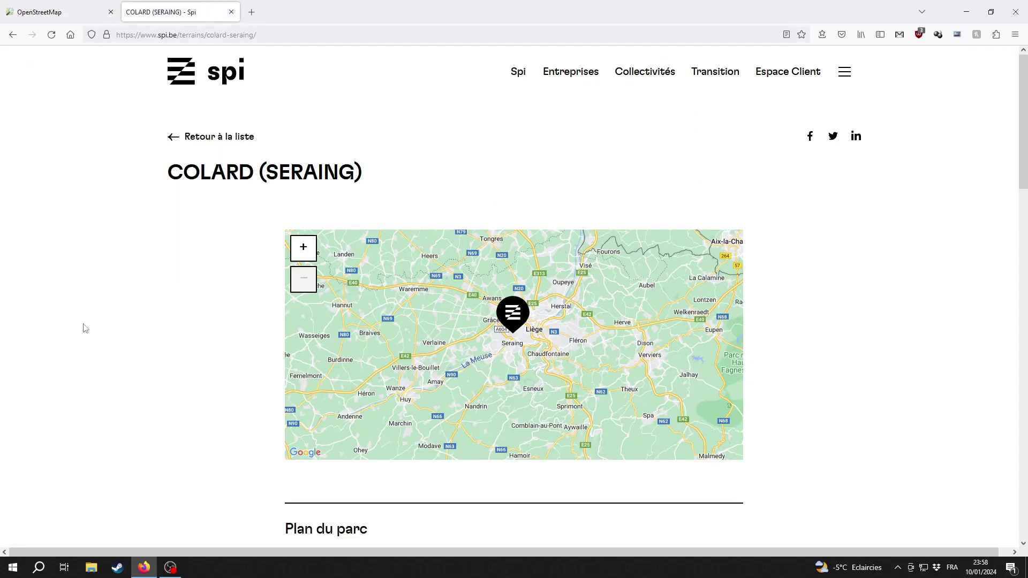
Step: Review the companies listed on SPI's Colard (Seraing) page and open the park plan PDF to view its boundary
scroll(120, 313, down, 6)
scroll(123, 345, down, 12)
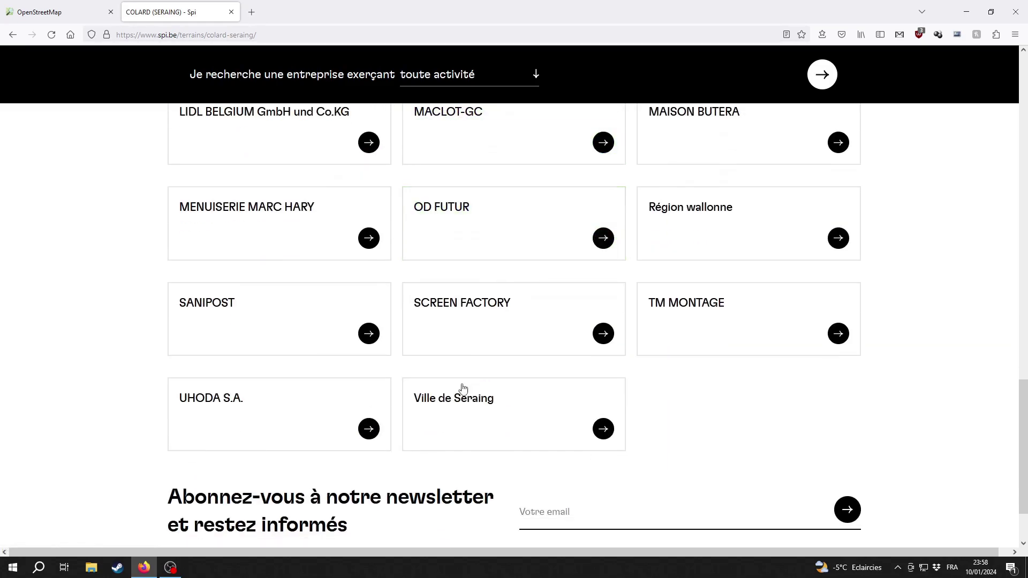
scroll(252, 397, up, 10)
scroll(439, 199, up, 4)
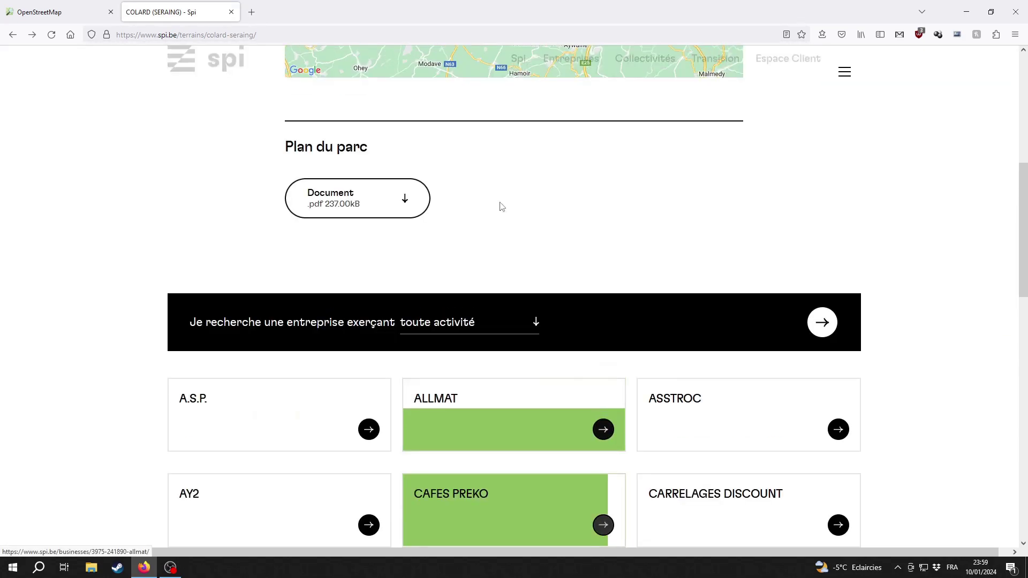
click(339, 218)
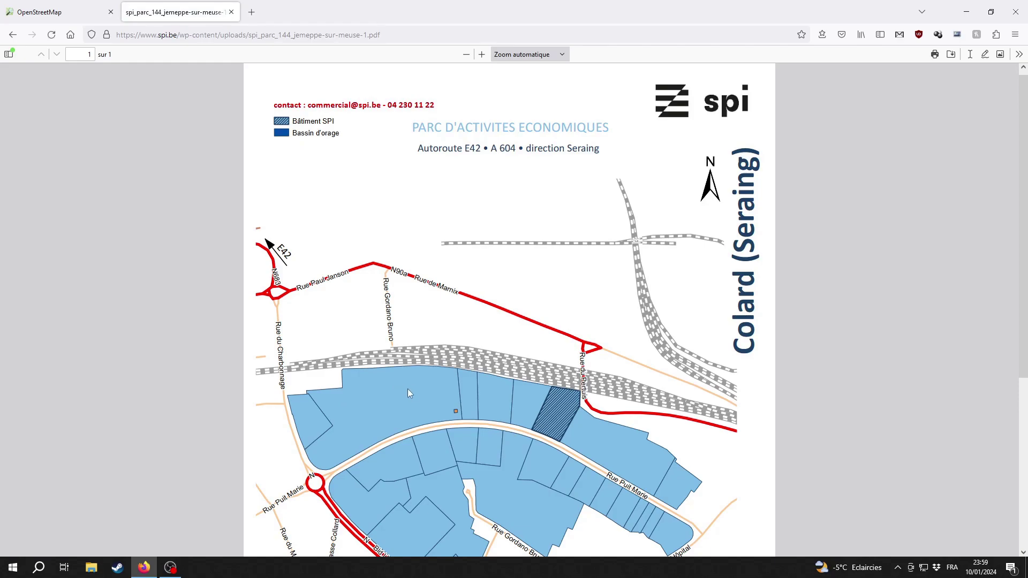
scroll(407, 396, down, 3)
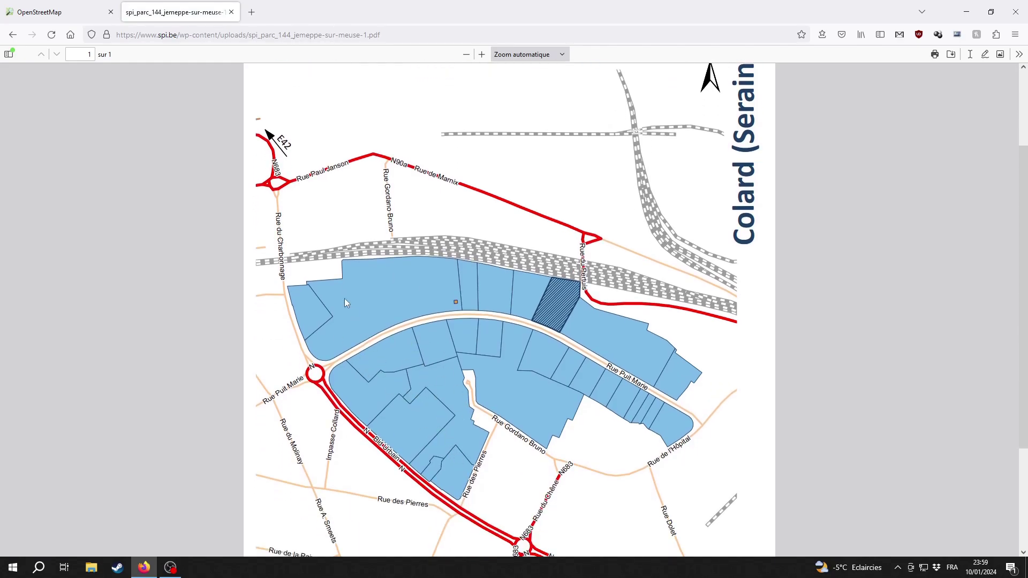
Step: Compare the Colard park's outline on SPI's plan with the zone mapped along Rue Puits-Marie in OpenStreetMap
click(40, 12)
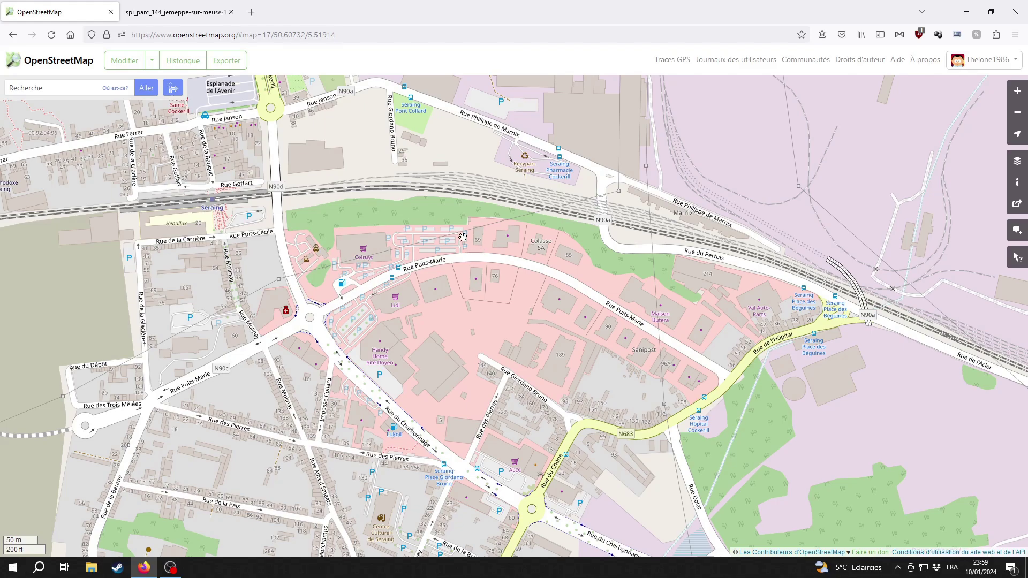
drag(725, 346, 618, 313)
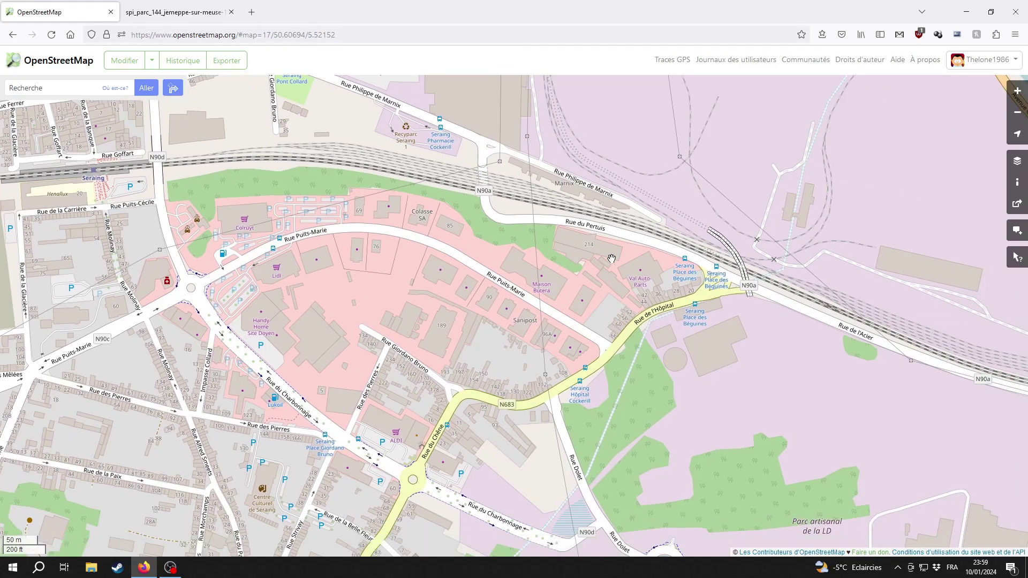
click(178, 16)
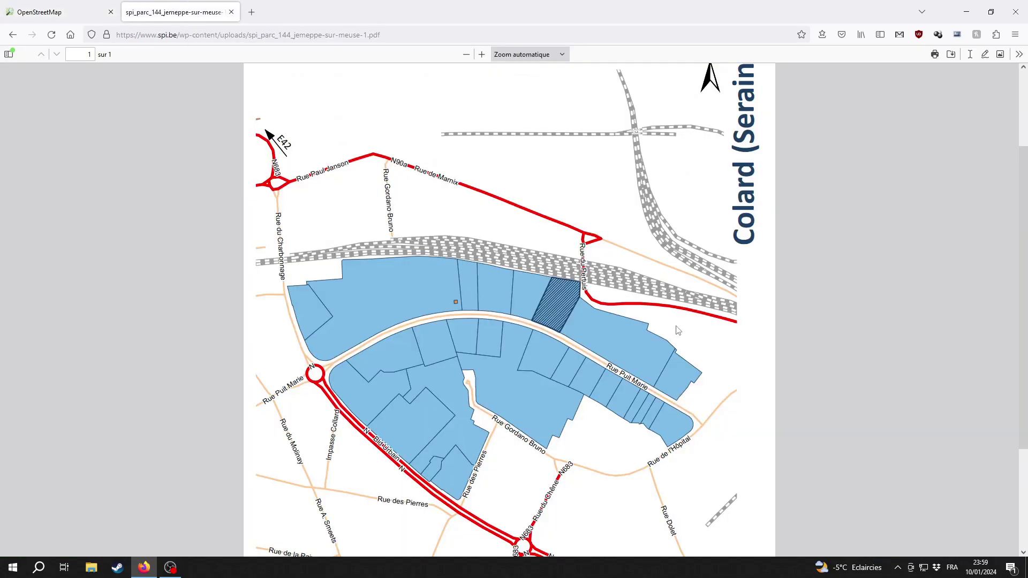
click(21, 13)
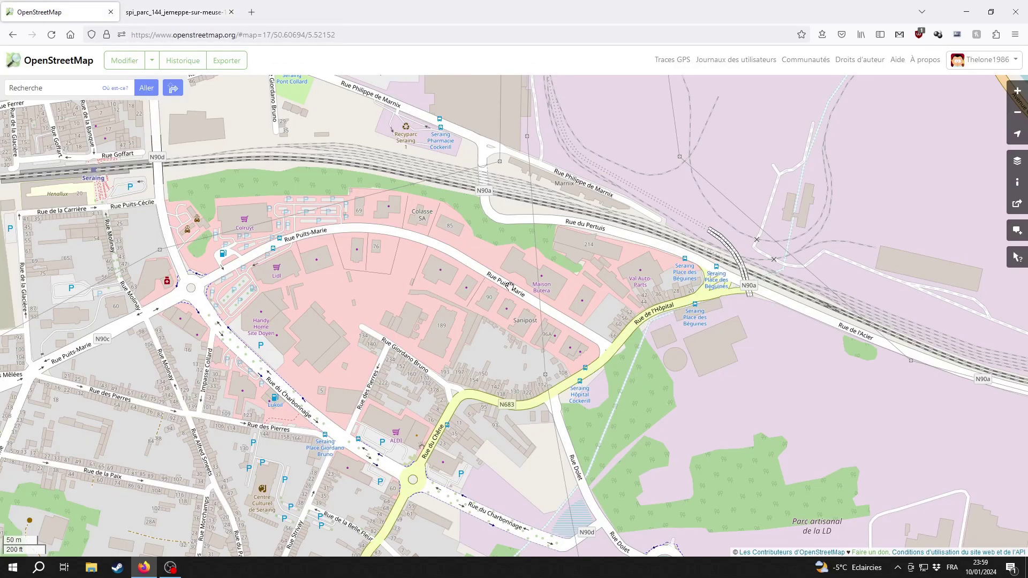
drag(515, 359, 594, 341)
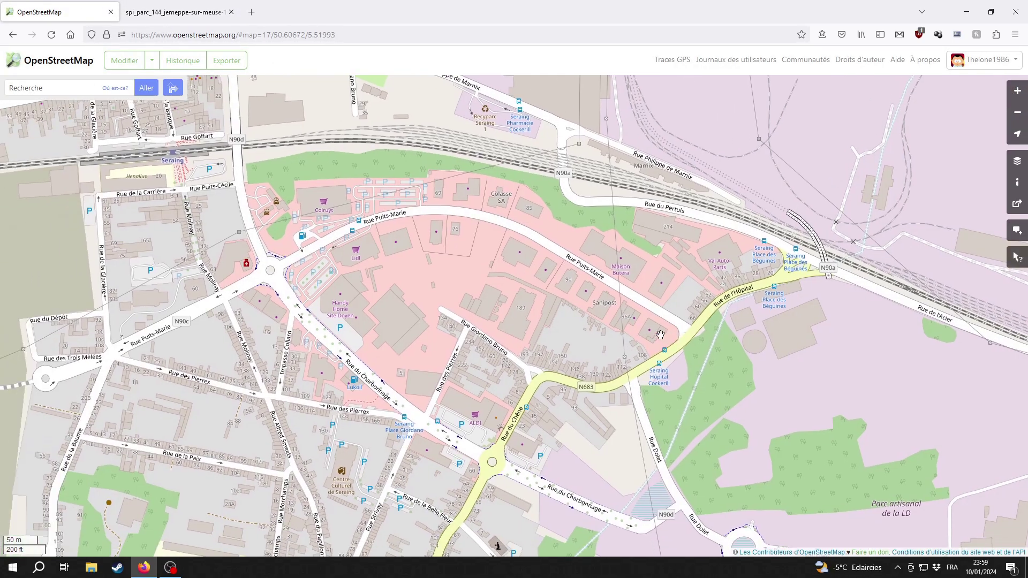
Step: Check the Colard park's southern limit near Rue des Pierres and Rue Giordano Bruno on the map against SPI's plan
scroll(456, 455, up, 1)
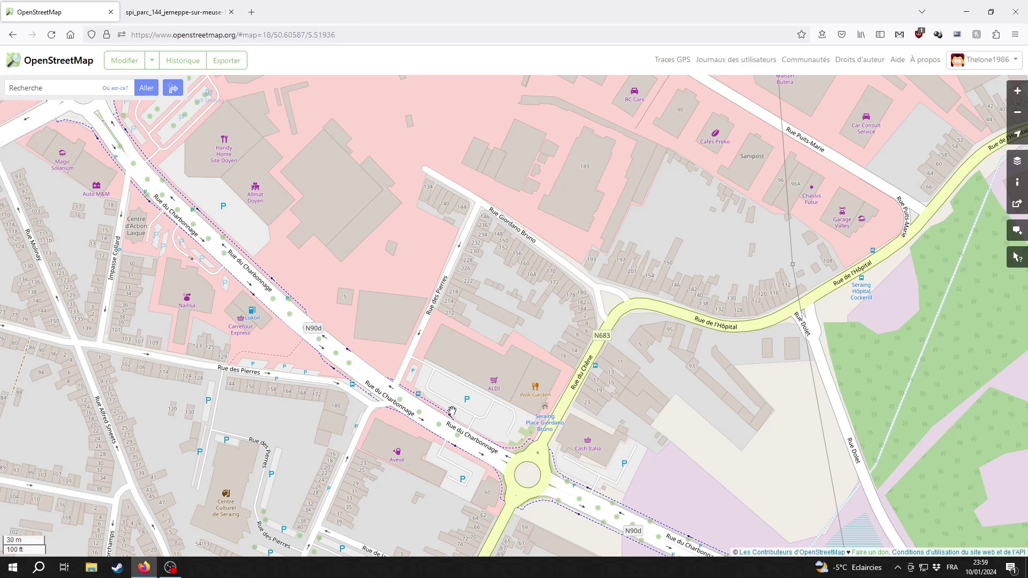
drag(450, 411, 460, 404)
click(196, 5)
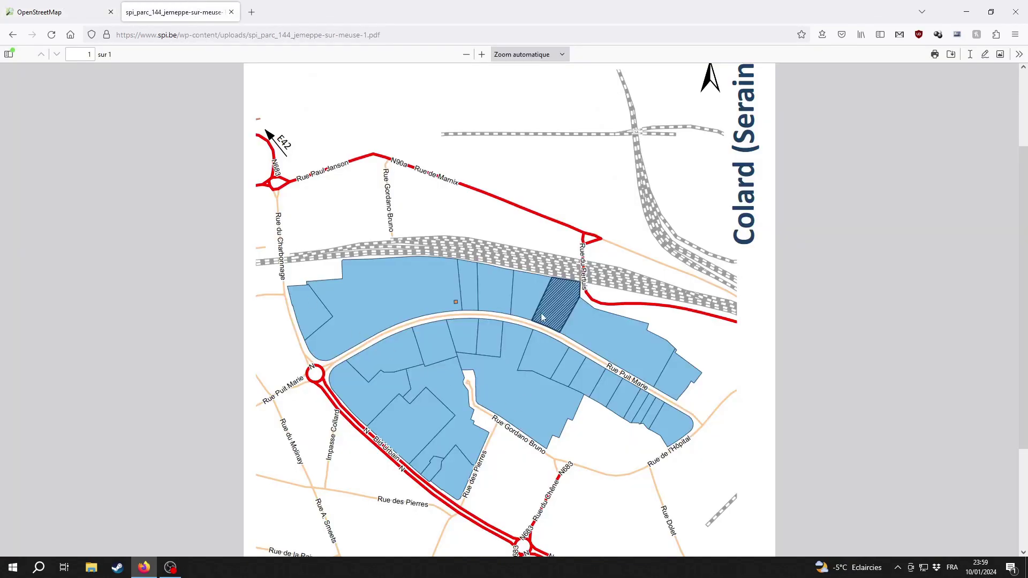
scroll(525, 483, down, 2)
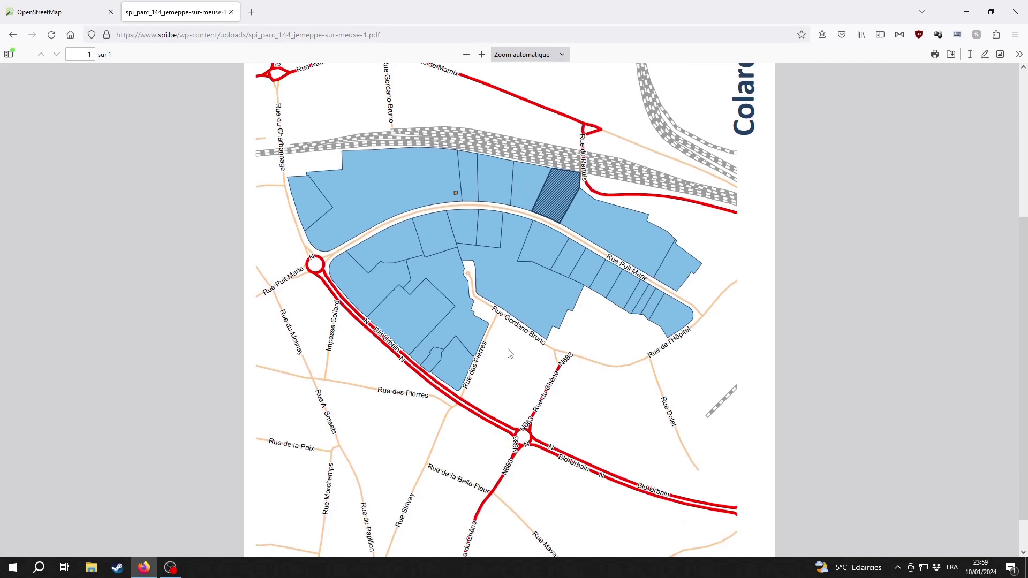
click(59, 12)
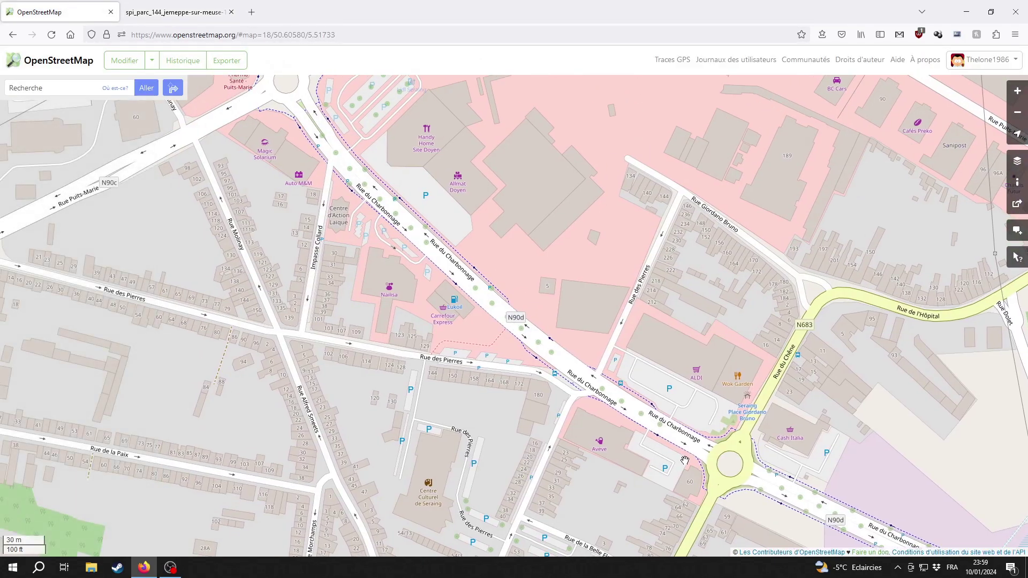
Step: Inspect the zones along Rue du Charbonnage up to the Rue Puits-Marie roundabout and compare them with SPI's Colard plan
drag(687, 486, 659, 460)
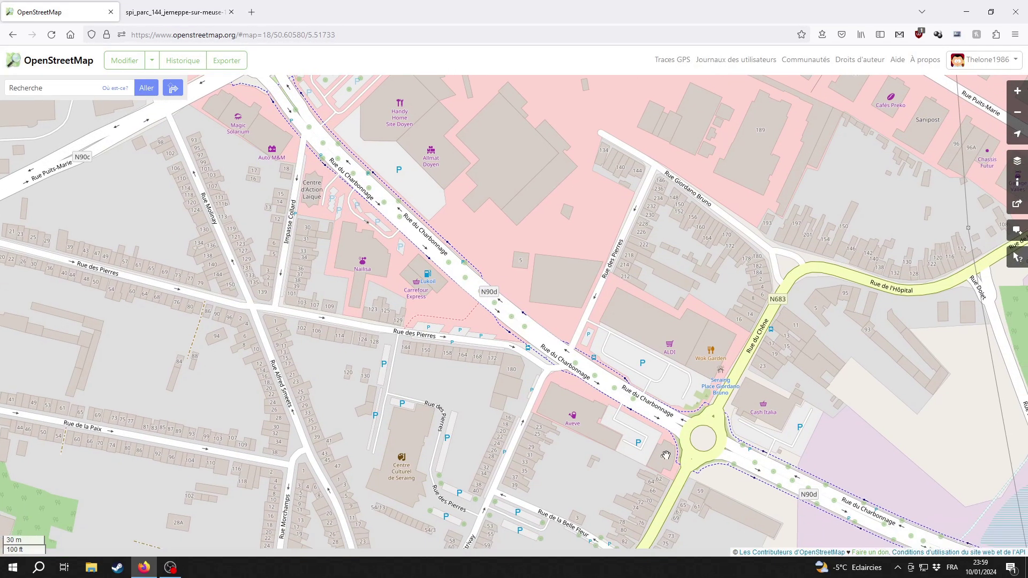
drag(587, 416, 653, 453)
drag(501, 355, 565, 402)
drag(509, 361, 535, 438)
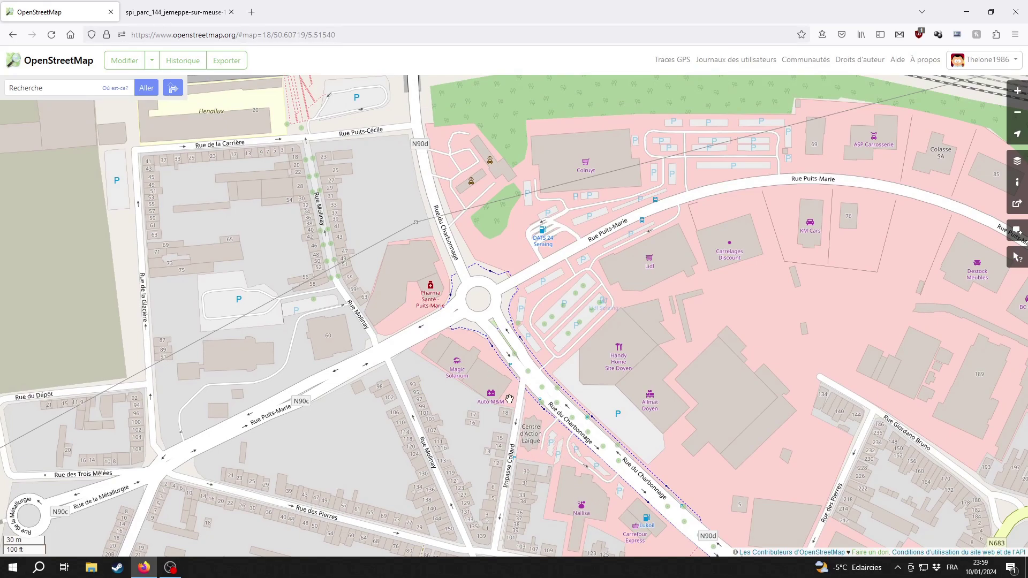
click(164, 4)
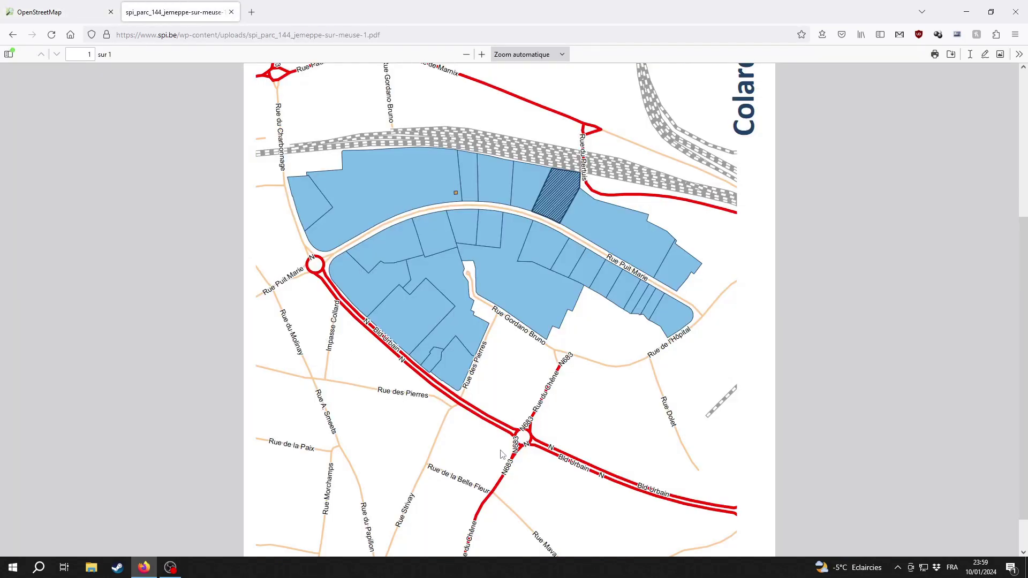
click(84, 4)
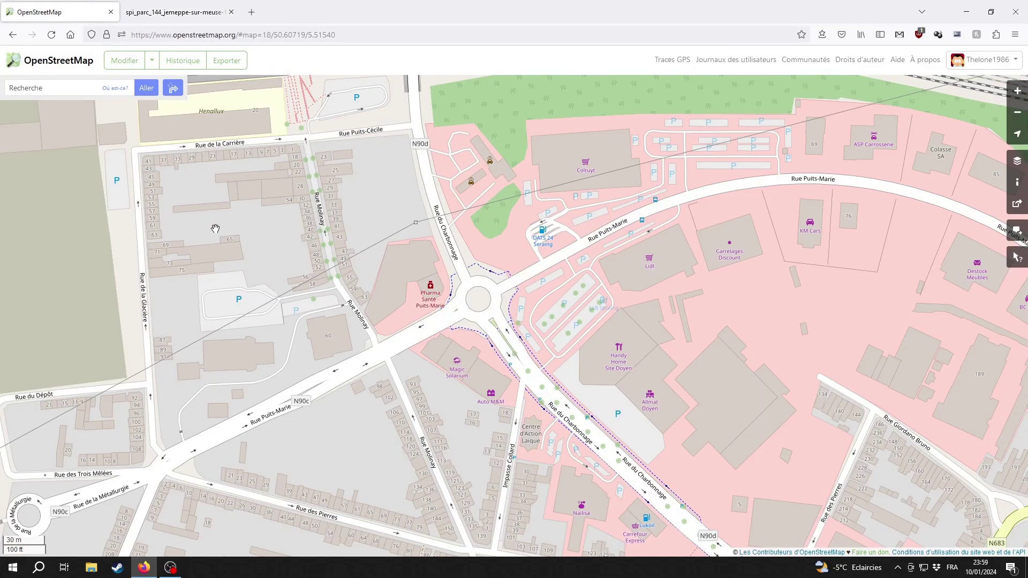
Step: Look over the mapped Colard zone between Rue Puits-Marie and Rue Giordano Bruno and return to the LD park area
drag(749, 347, 582, 310)
drag(411, 387, 477, 356)
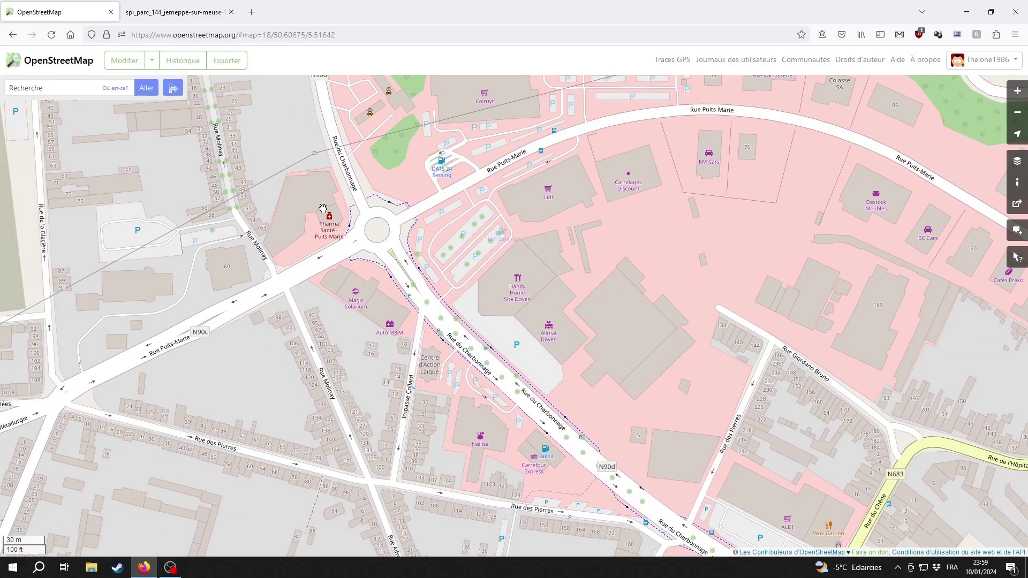
drag(442, 267, 260, 208)
drag(598, 114, 570, 184)
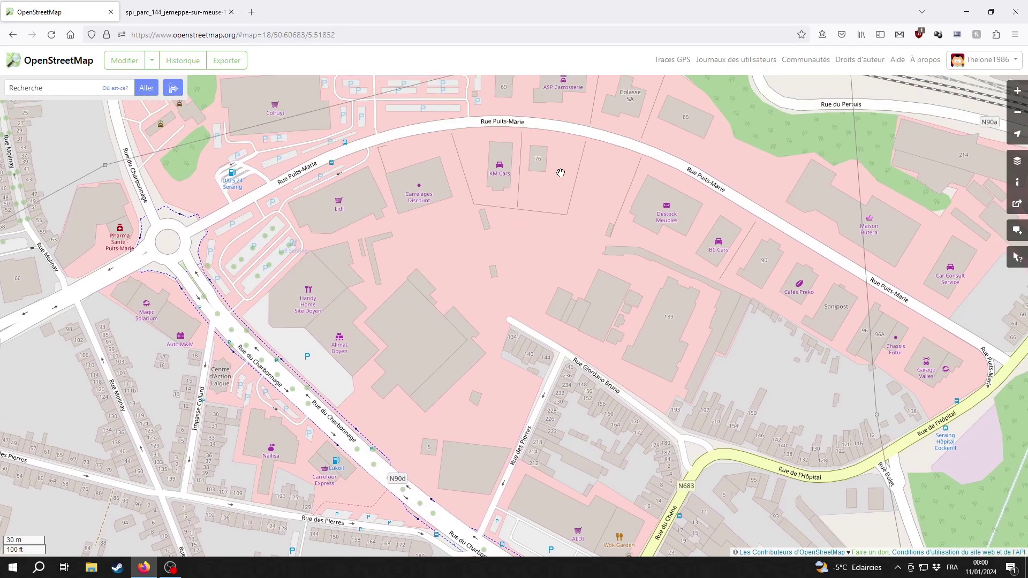
scroll(534, 285, down, 2)
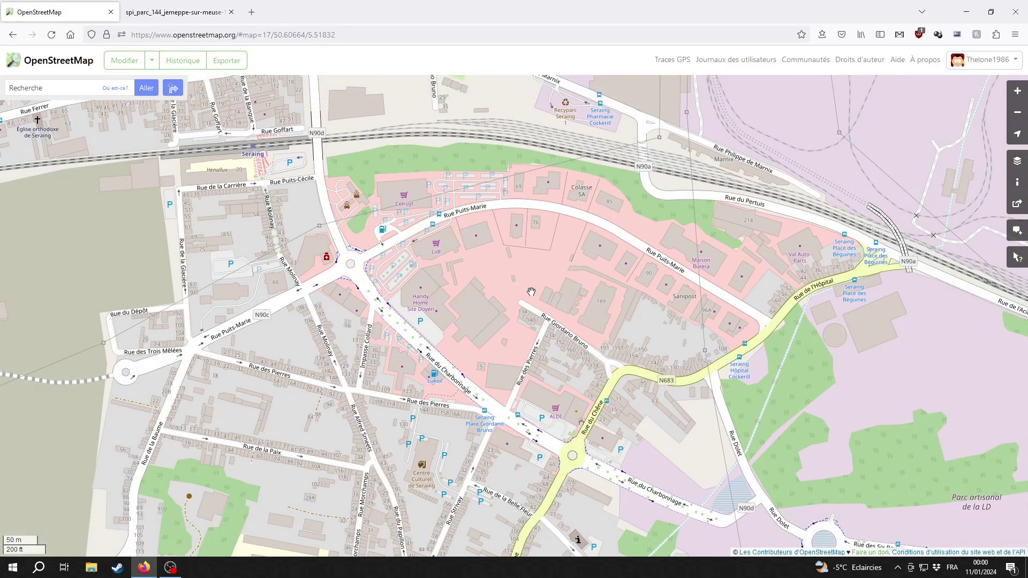
drag(676, 363, 173, 146)
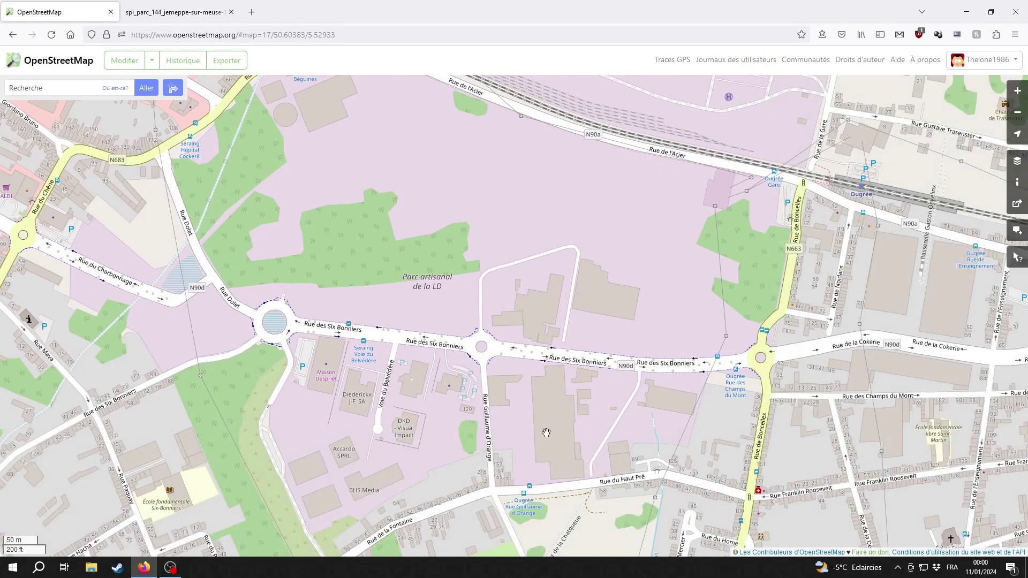
Step: Close SPI's Colard plan and return to the OpenStreetMap view of the LD park
drag(546, 431, 578, 409)
drag(526, 334, 549, 360)
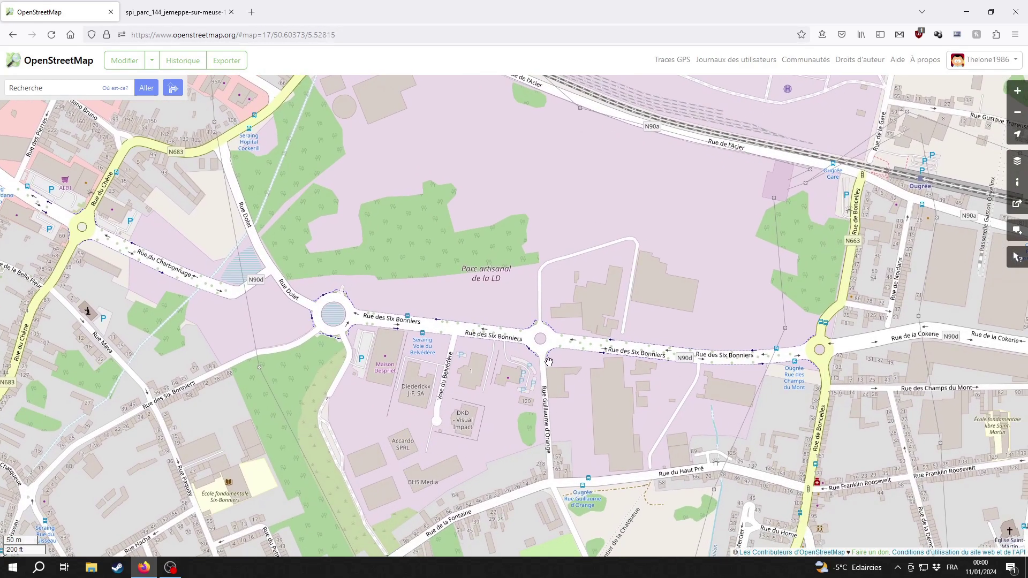
scroll(494, 333, down, 2)
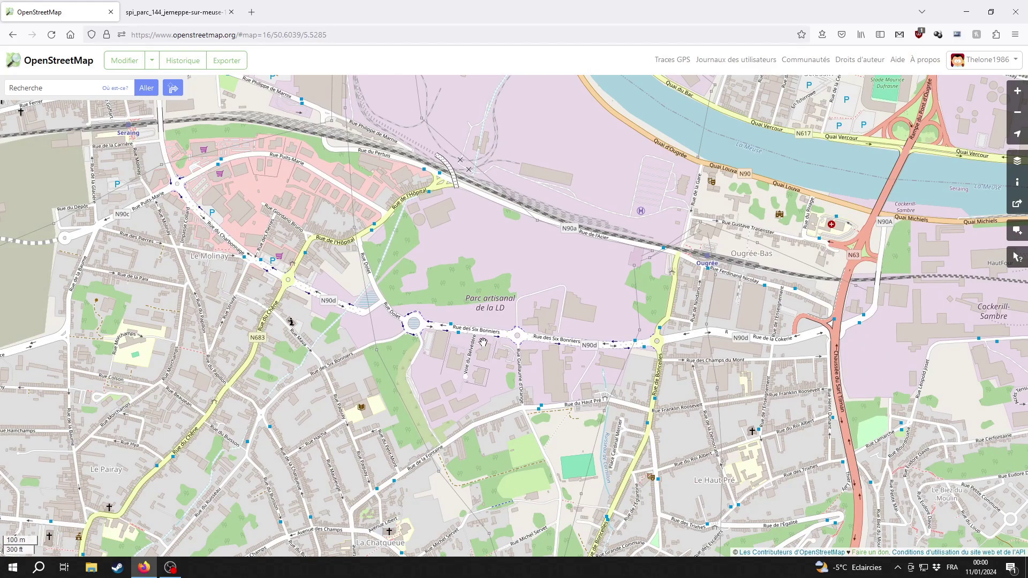
click(216, 12)
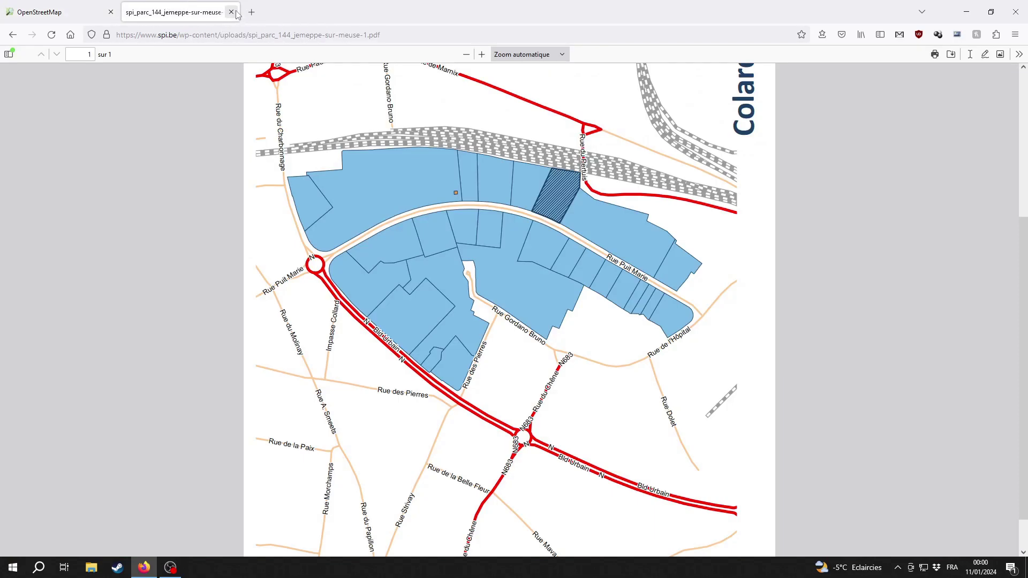
click(231, 12)
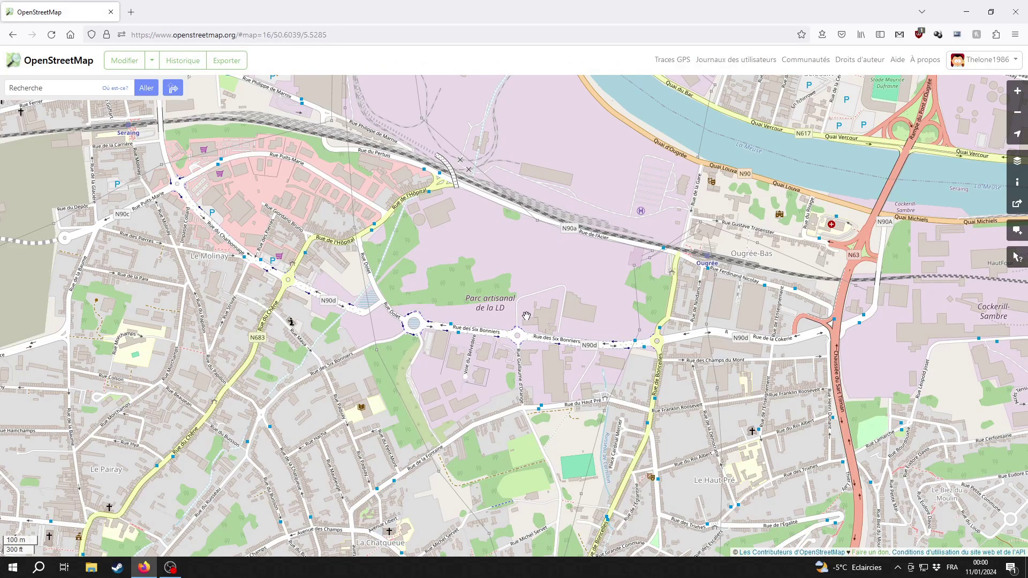
Step: Check the updated map rendering of the LD Seraing and Haut-Pré zones along Rue des Six Bonniers, including their name labels
drag(506, 271, 495, 273)
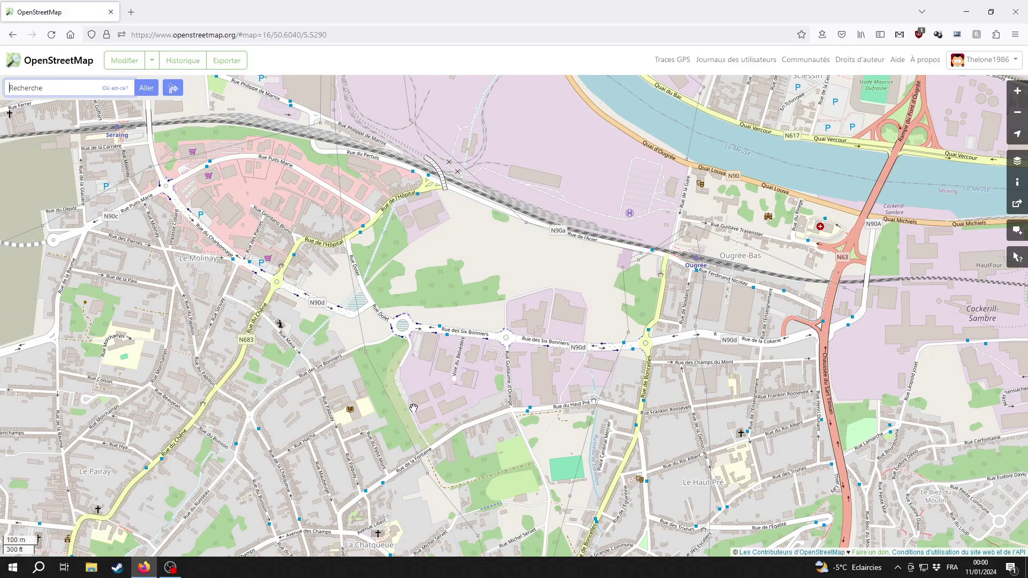
scroll(434, 398, up, 1)
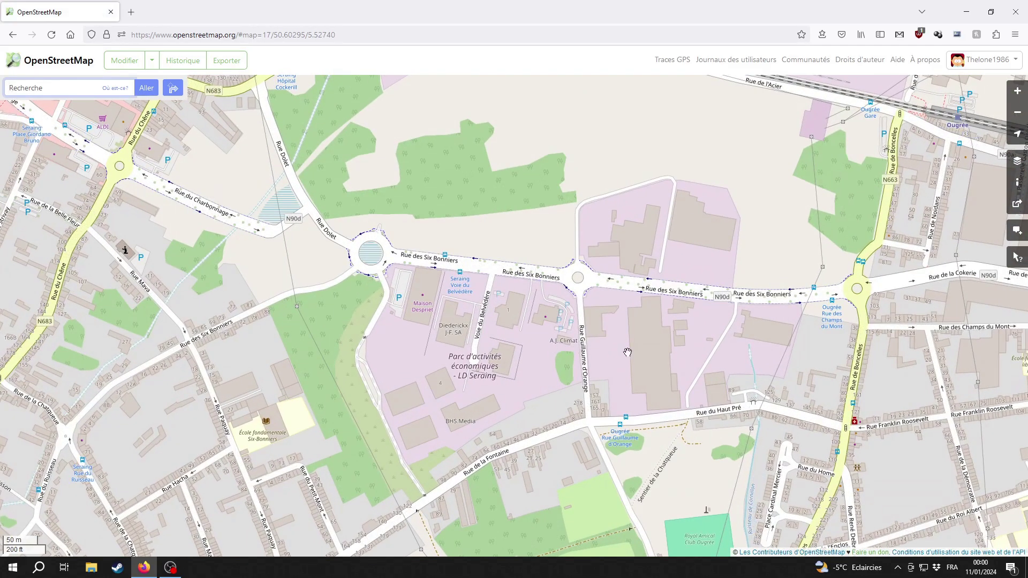
drag(628, 353, 534, 371)
scroll(577, 343, up, 1)
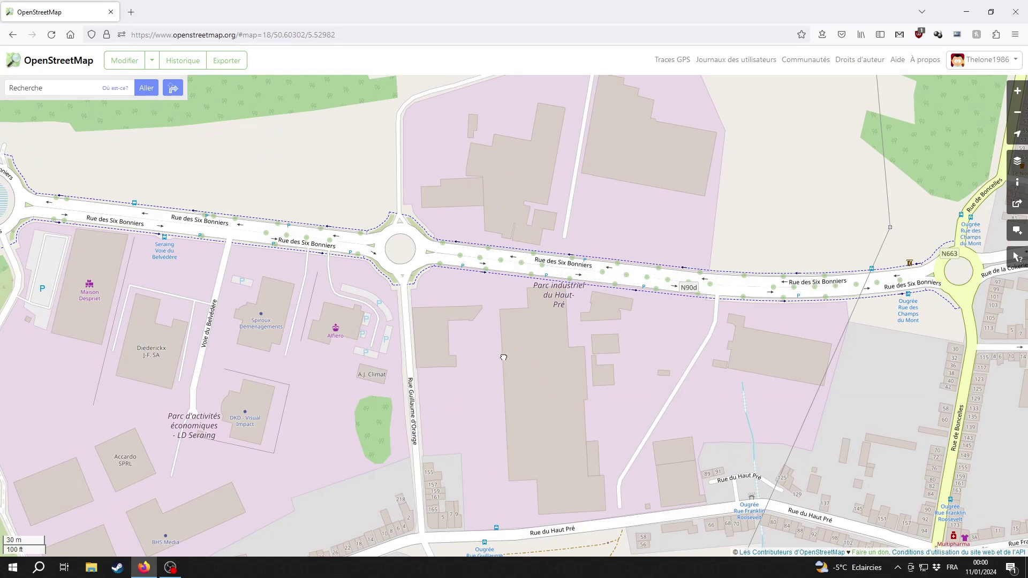
drag(499, 356, 669, 310)
drag(401, 415, 605, 395)
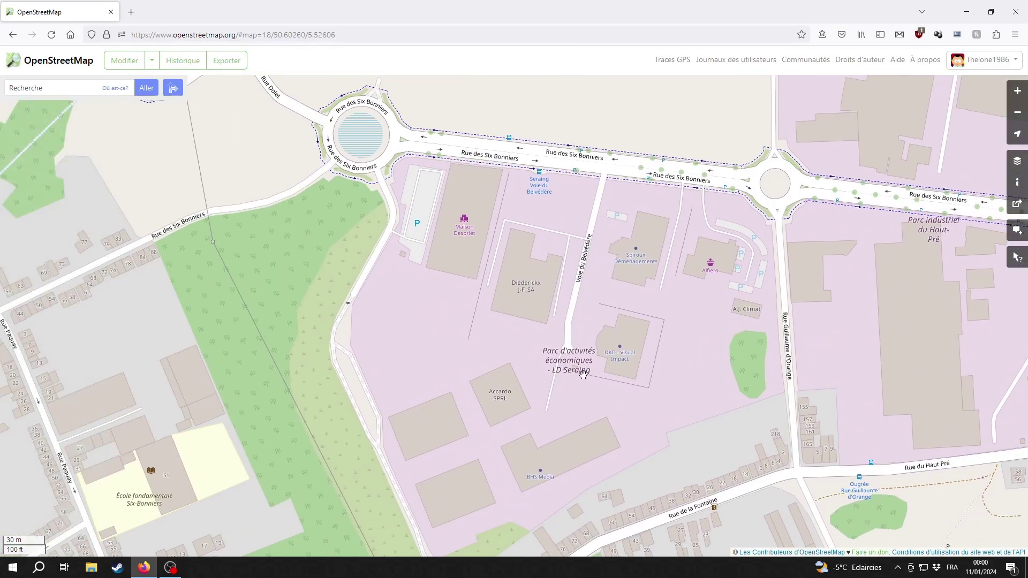
Step: Examine the land between Rue des Six Bonniers, Rue Dolet and Rue de l'Acier around the corrected industrial zones
scroll(602, 385, down, 1)
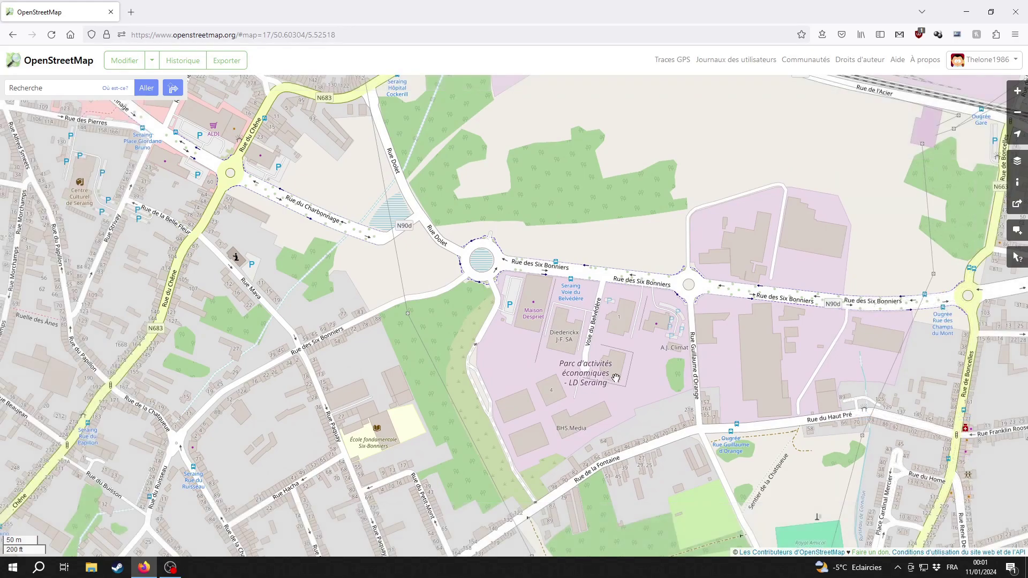
drag(601, 381, 583, 503)
drag(540, 228, 447, 230)
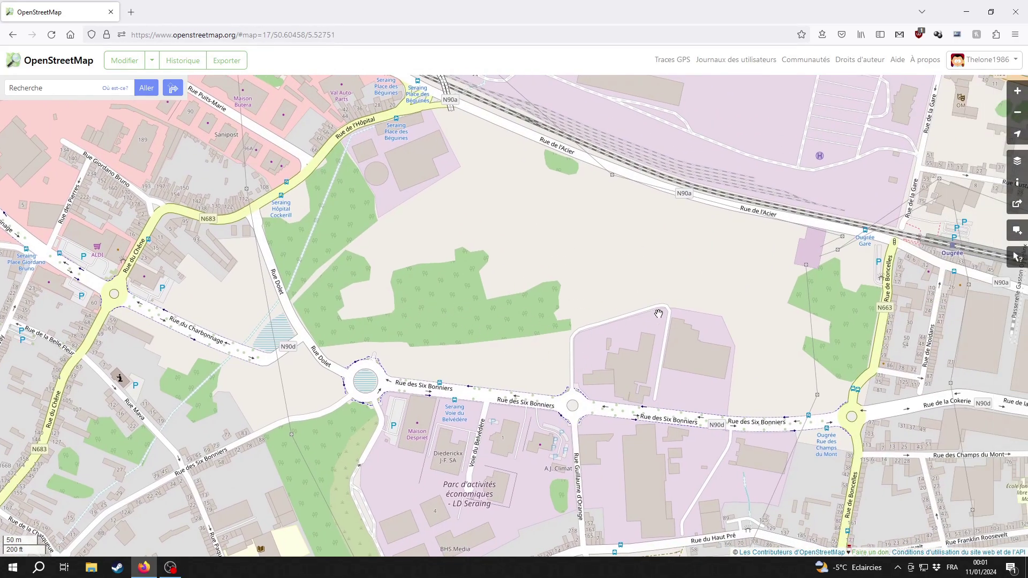
drag(516, 292, 493, 343)
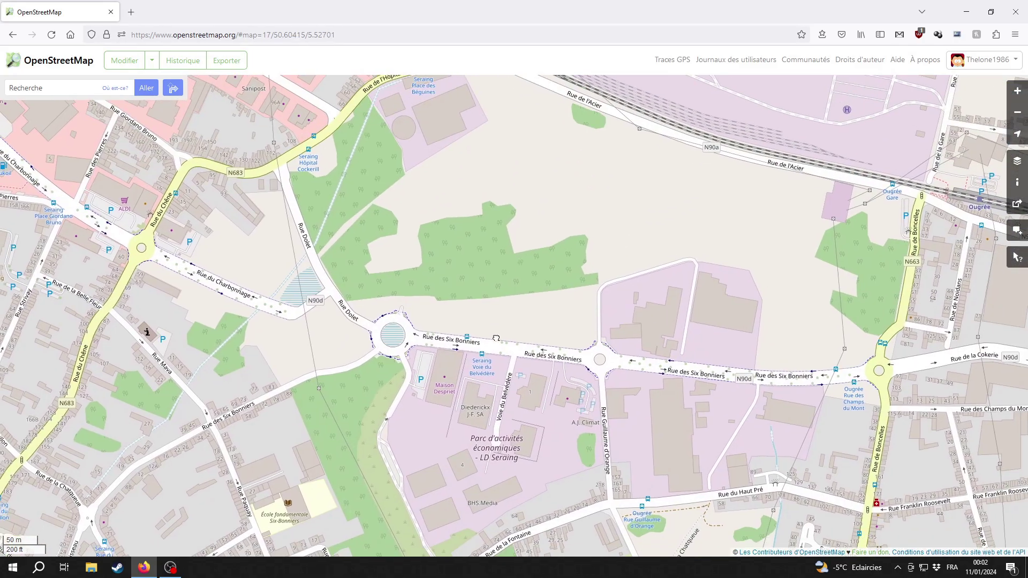